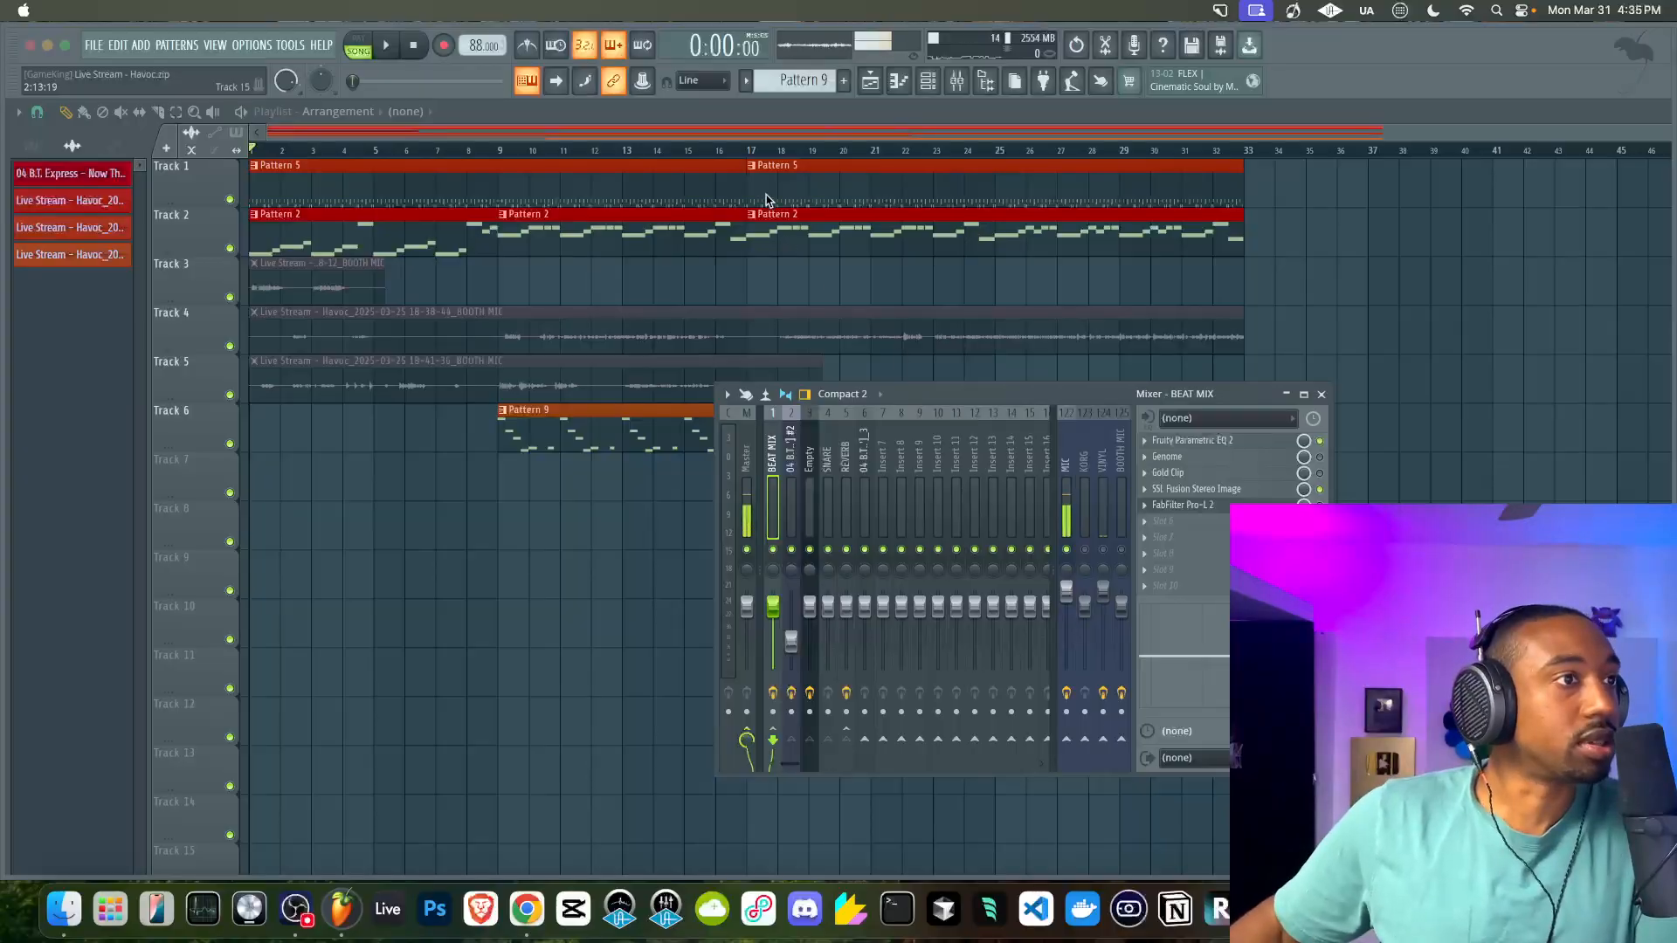
# Move the mixer clear of the FabFilter Pro-L 2 window and play the song's opening to watch the BEAT MIX limiting
pyautogui.moveTo(1007, 399); pyautogui.dragTo(891, 394)
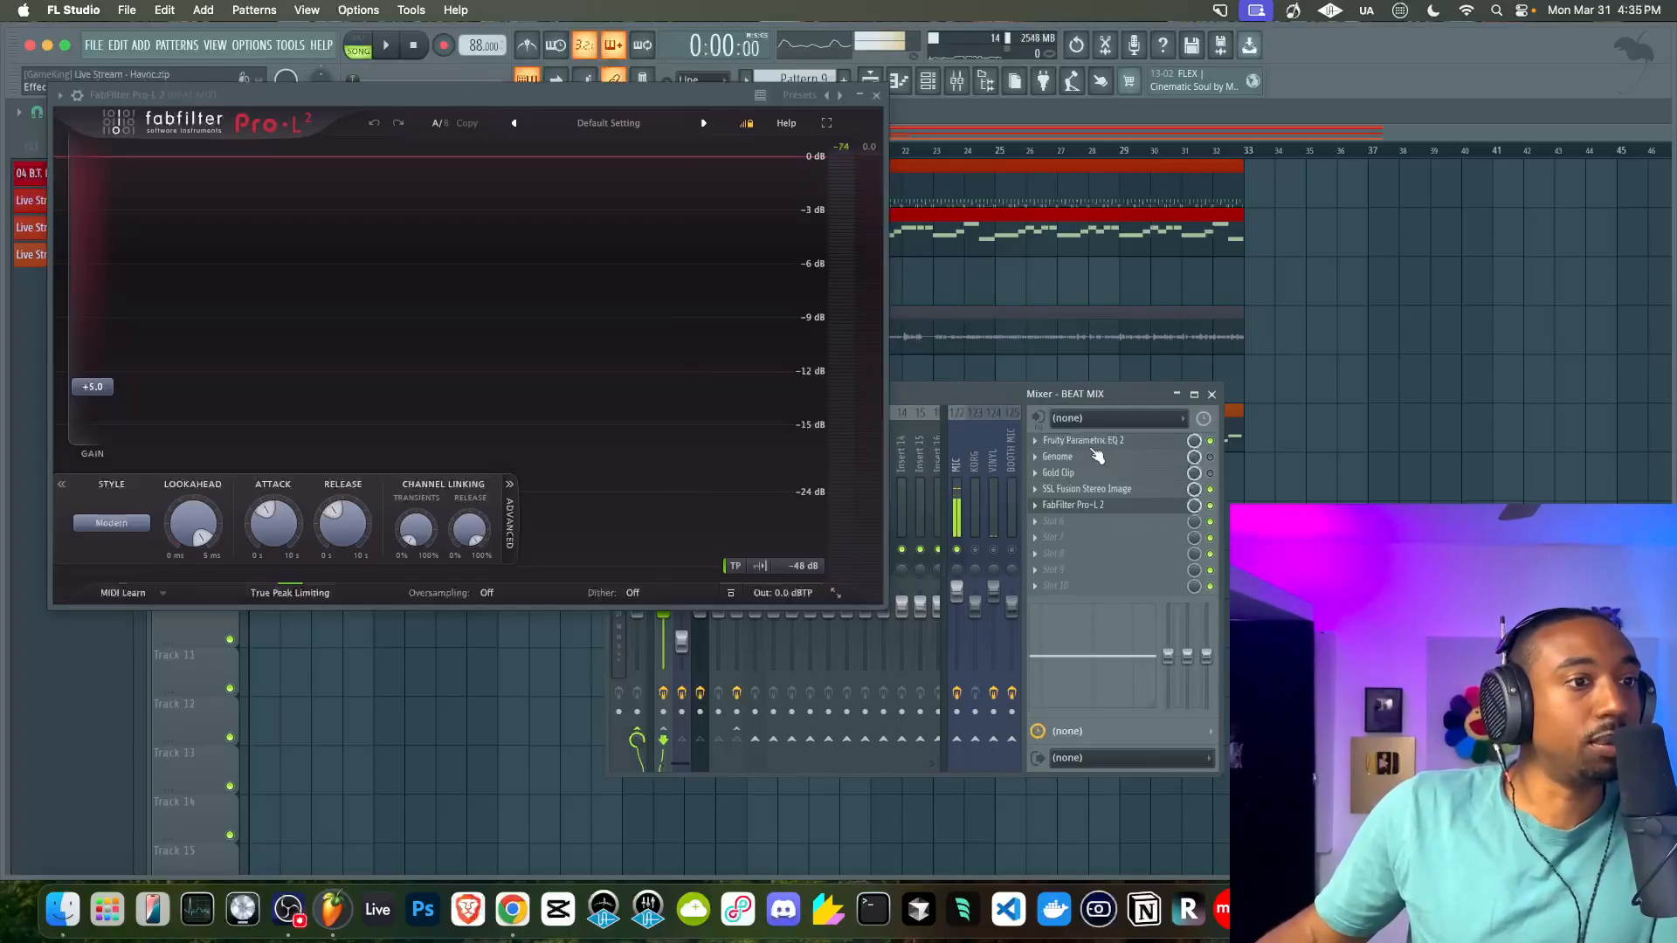
pyautogui.moveTo(1062, 389); pyautogui.dragTo(1051, 376)
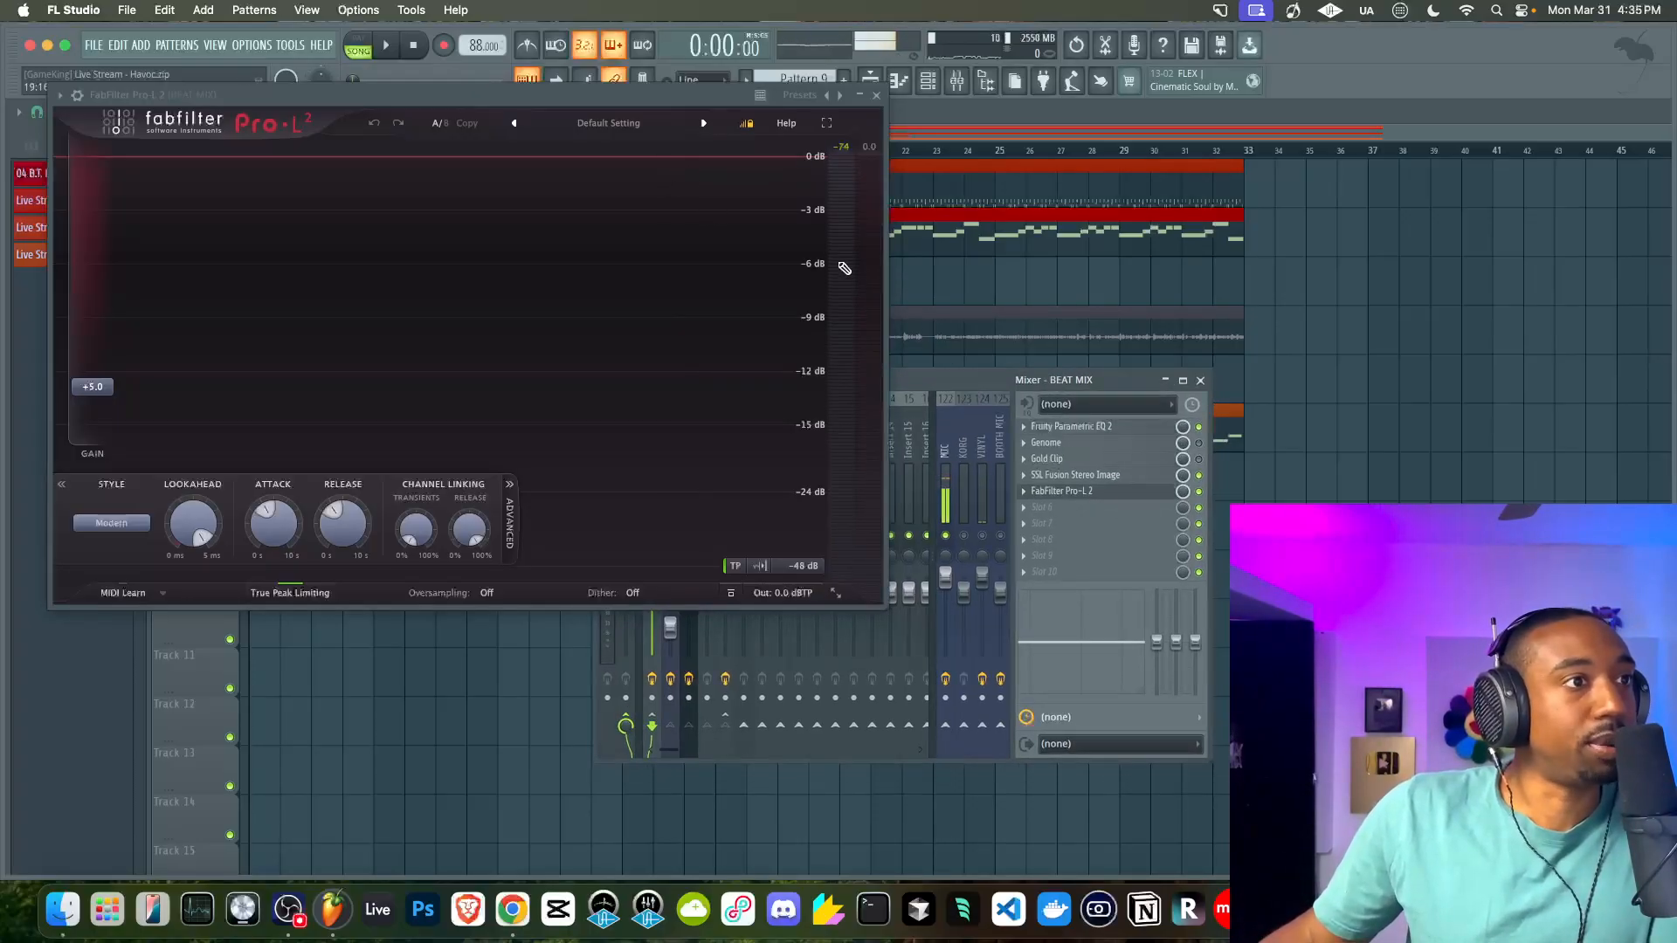
pyautogui.press('space')
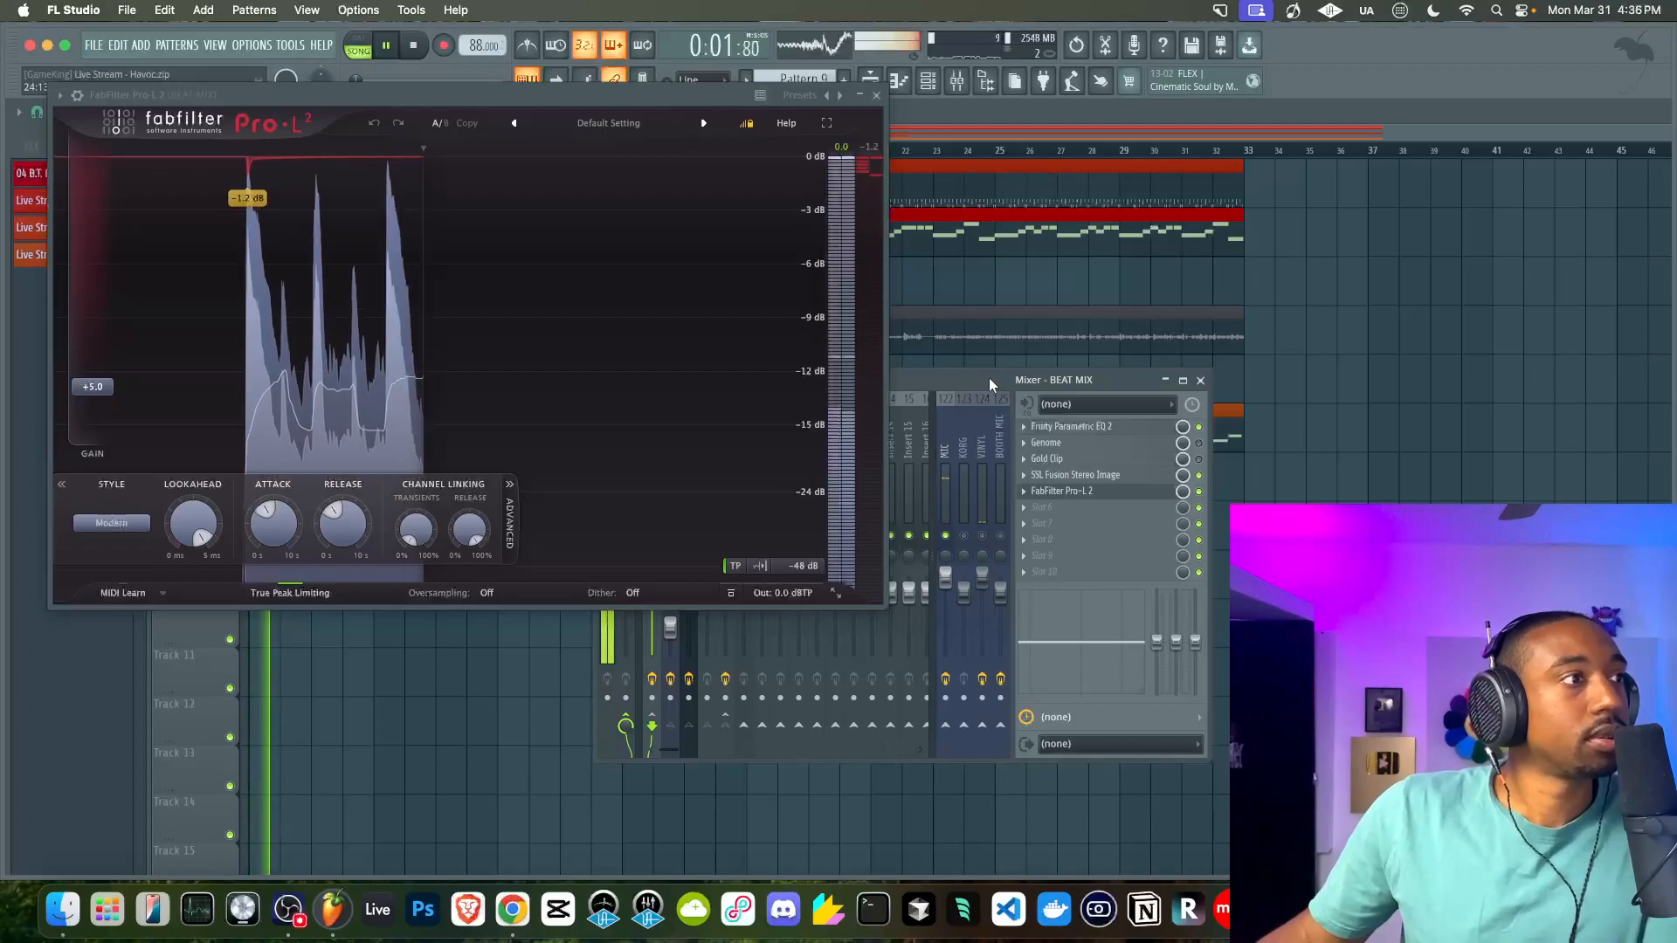
pyautogui.press('space')
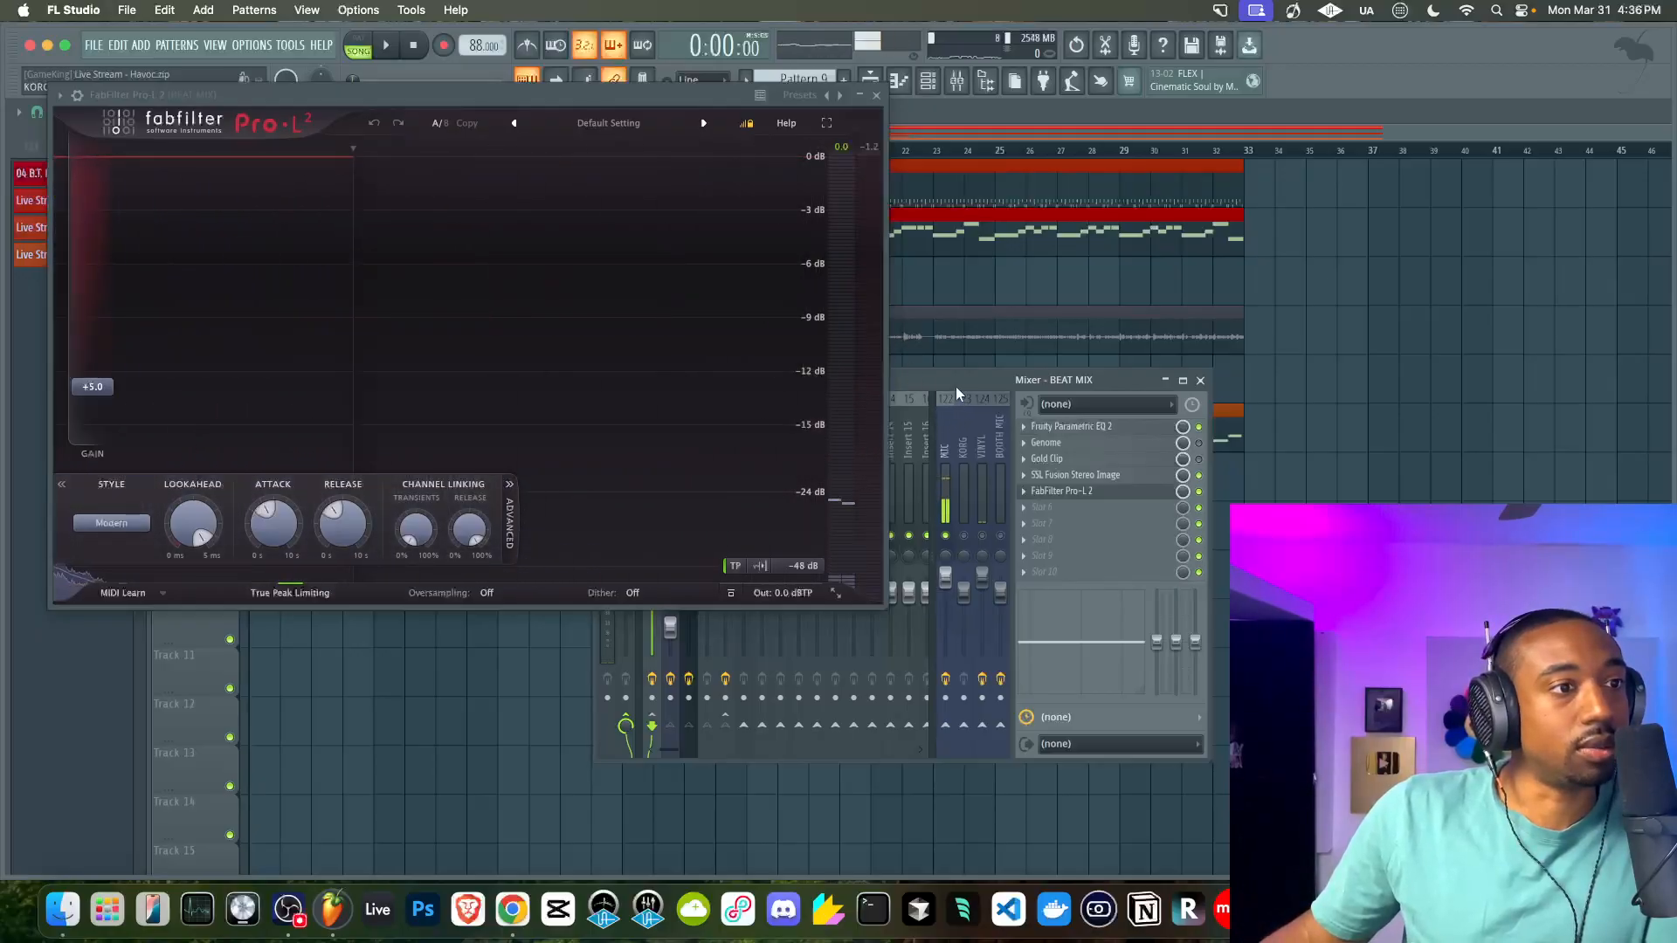
pyautogui.moveTo(956, 388); pyautogui.dragTo(955, 376)
pyautogui.press('space')
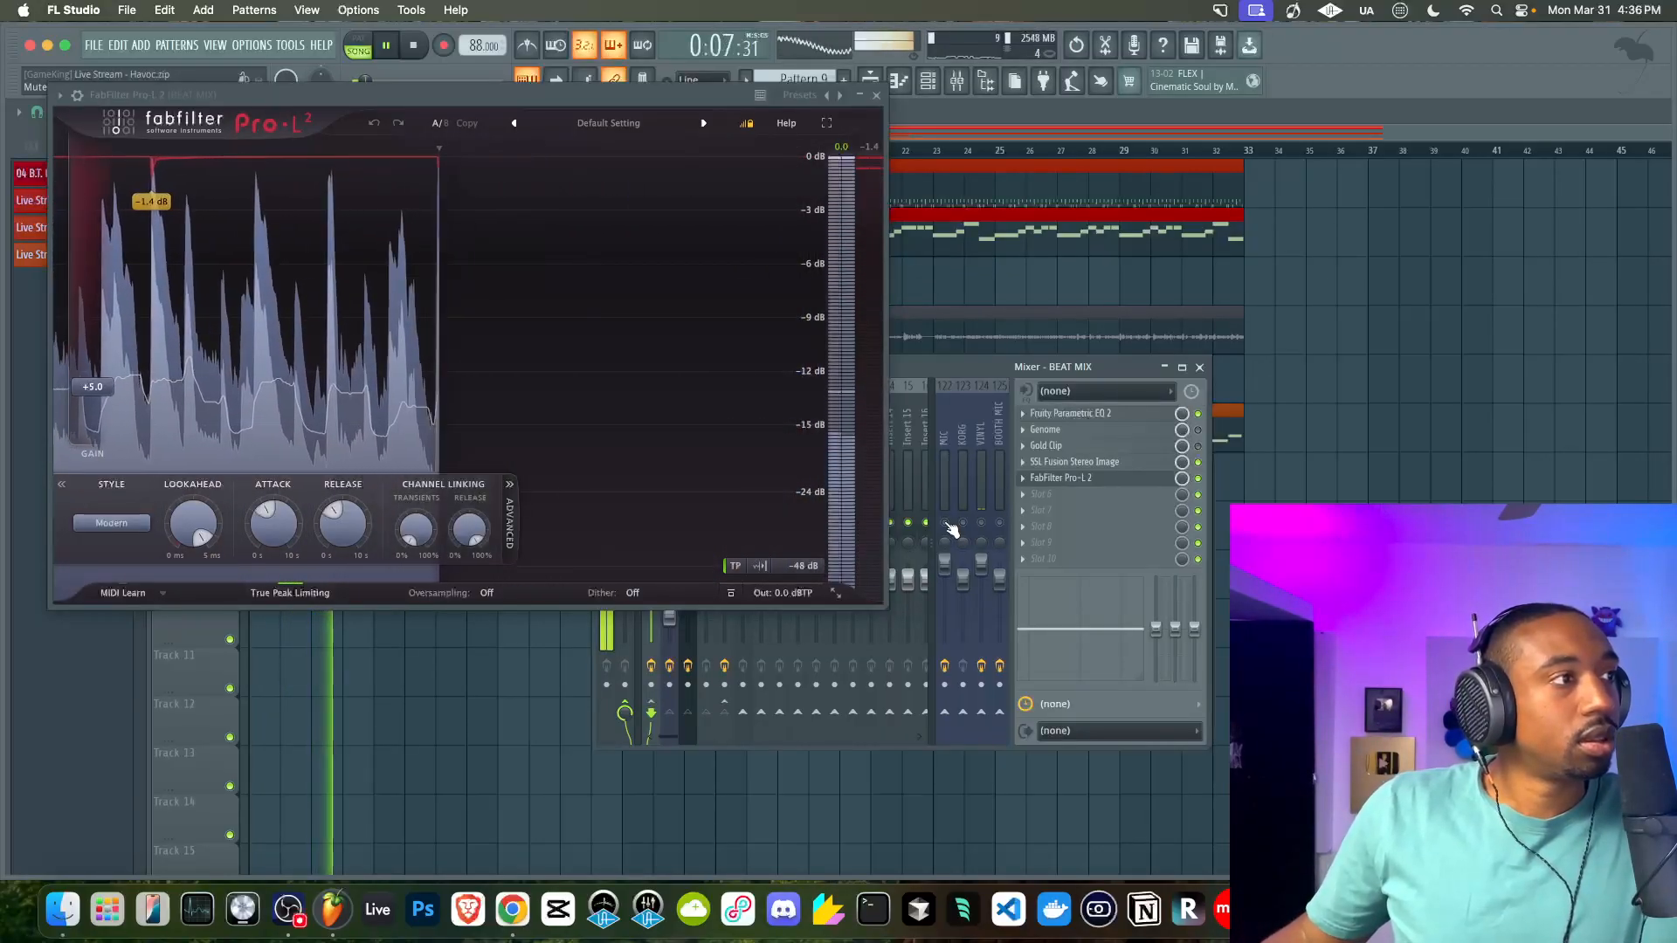
pyautogui.press('space')
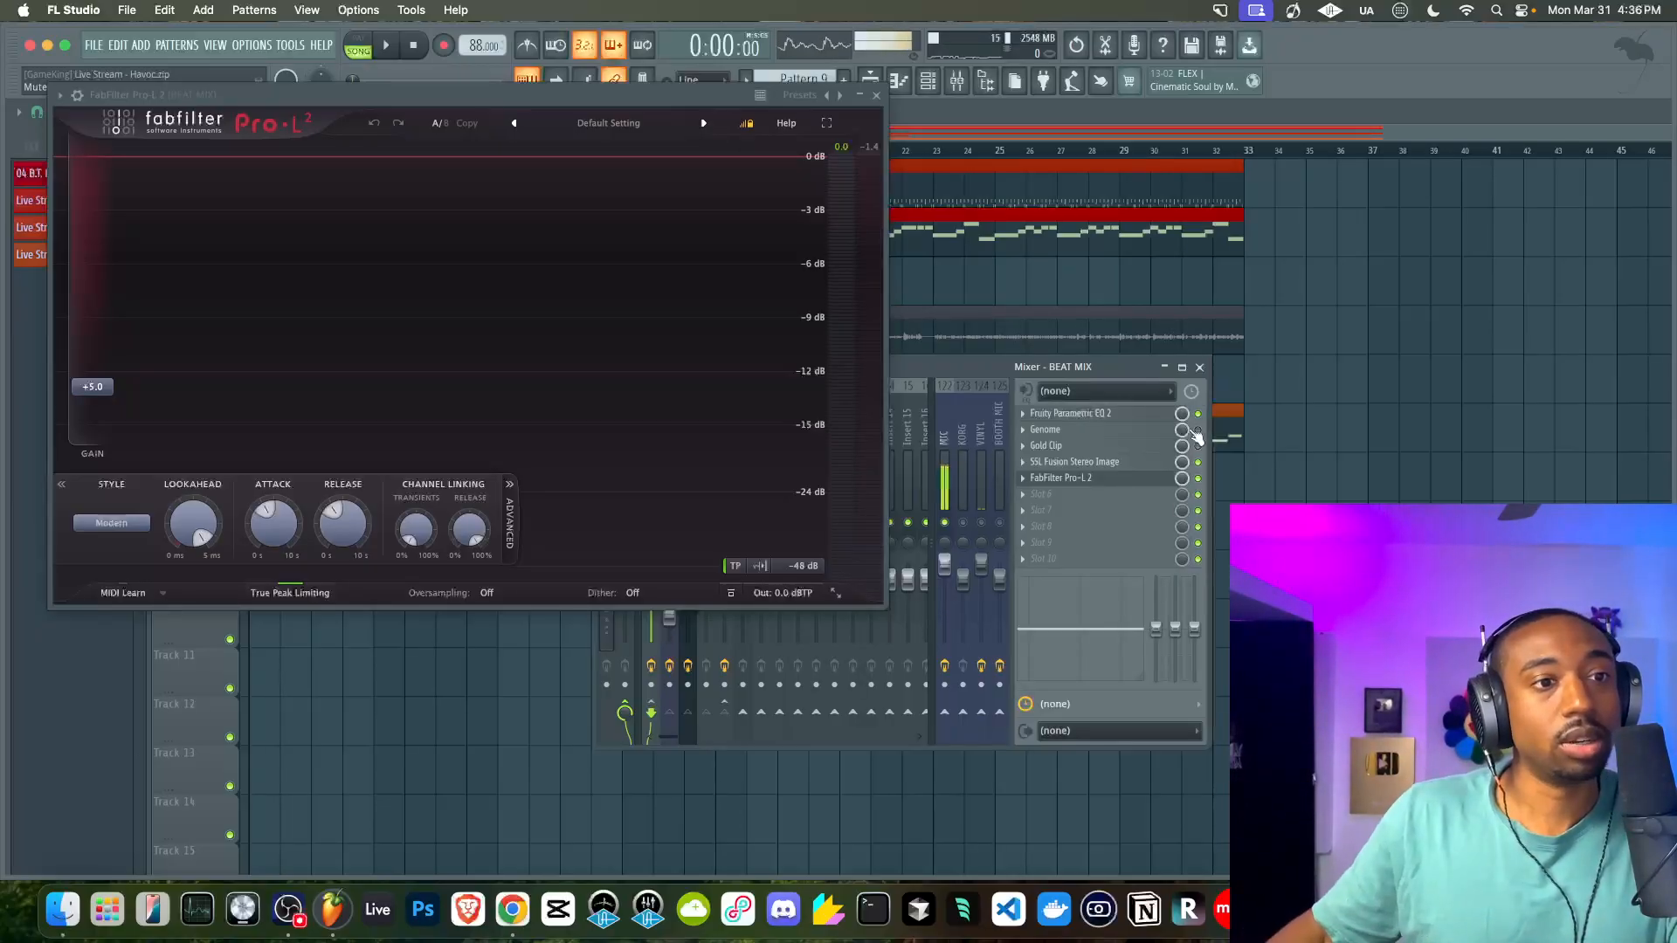
# Turn off the CALI-Style Tonestack and the EQ of the Codex block in BEAT MIX's Genome plugin, then close the plugin
pyautogui.click(1151, 429)
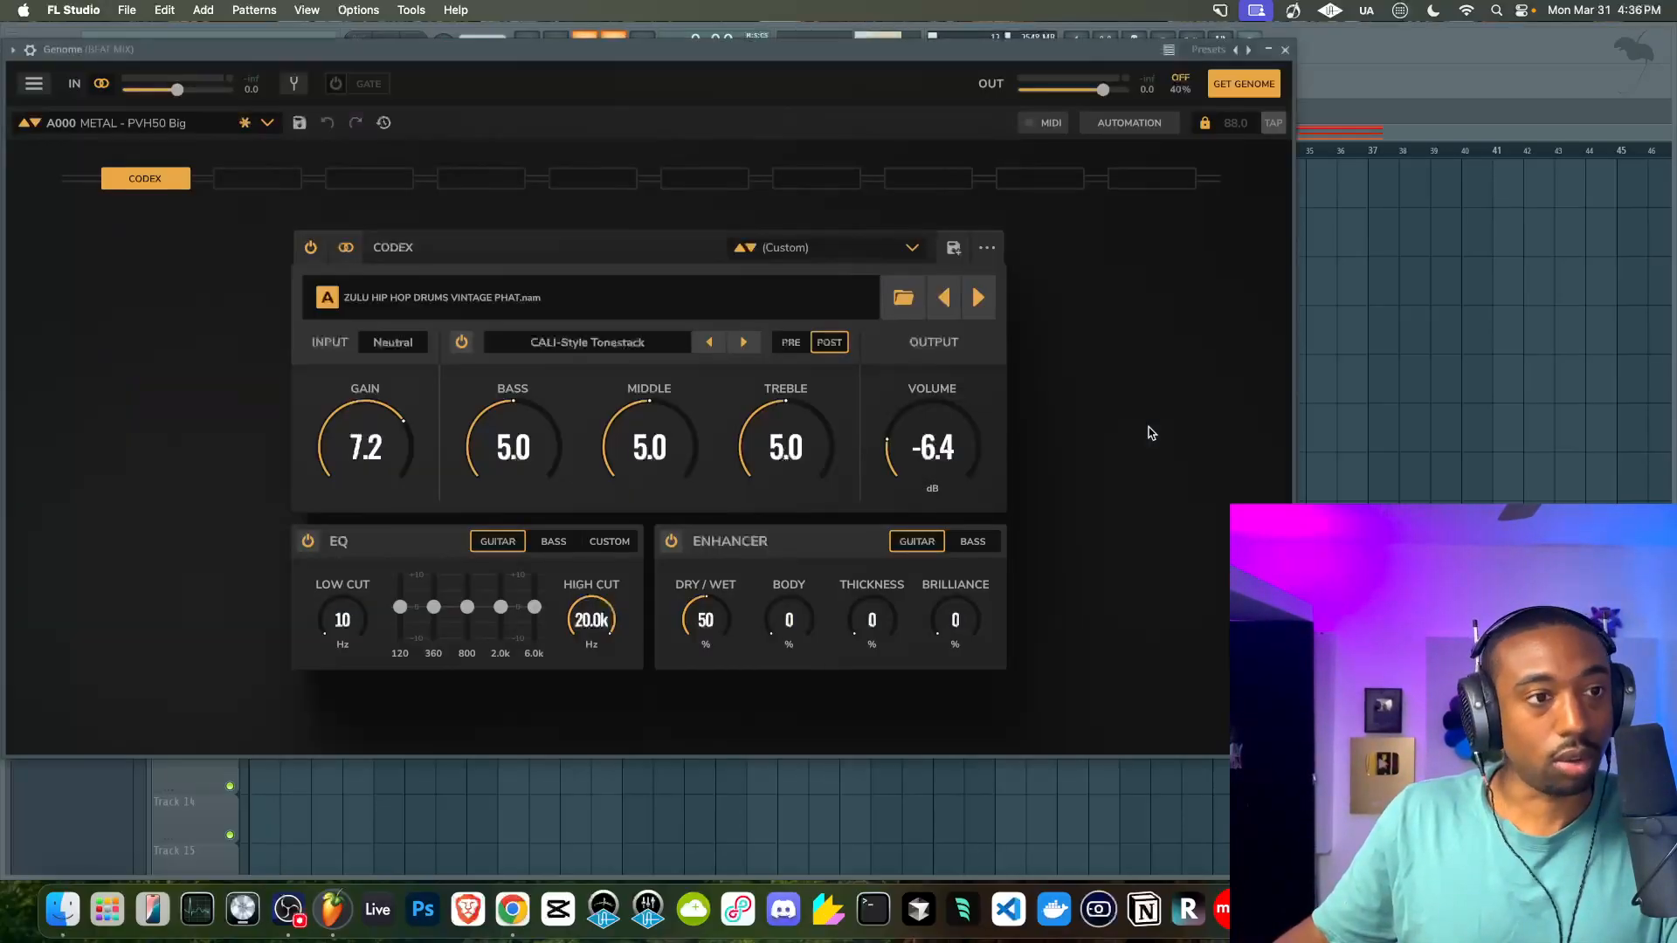
pyautogui.moveTo(743, 53); pyautogui.dragTo(749, 104)
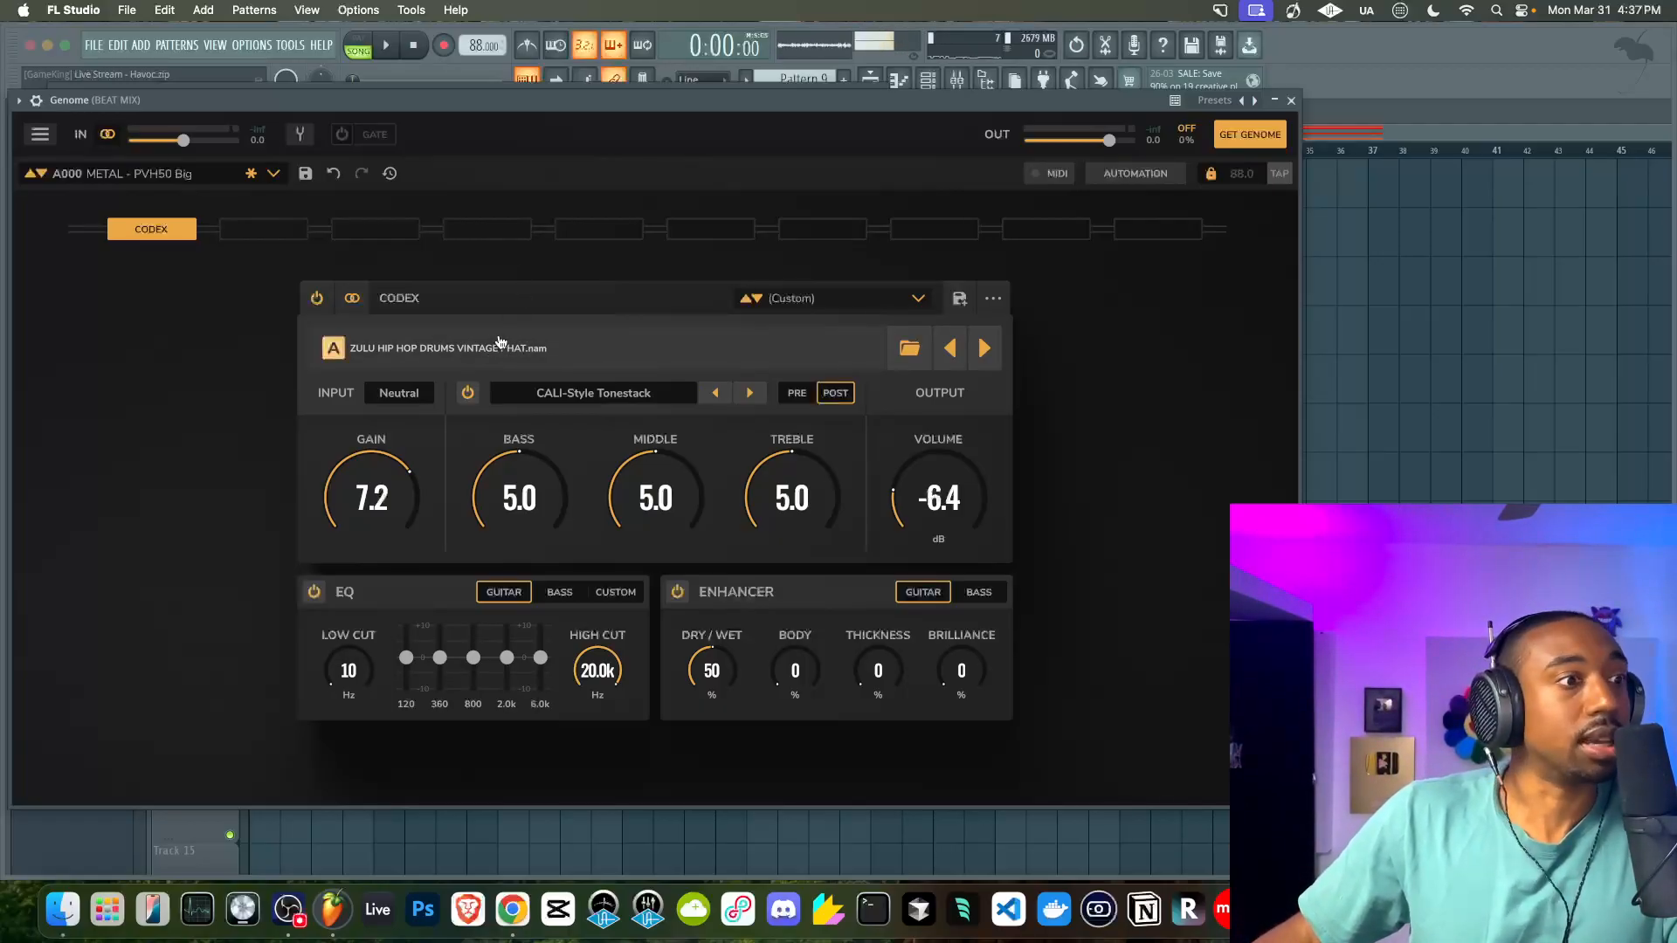
pyautogui.click(469, 394)
pyautogui.click(468, 394)
pyautogui.click(468, 394)
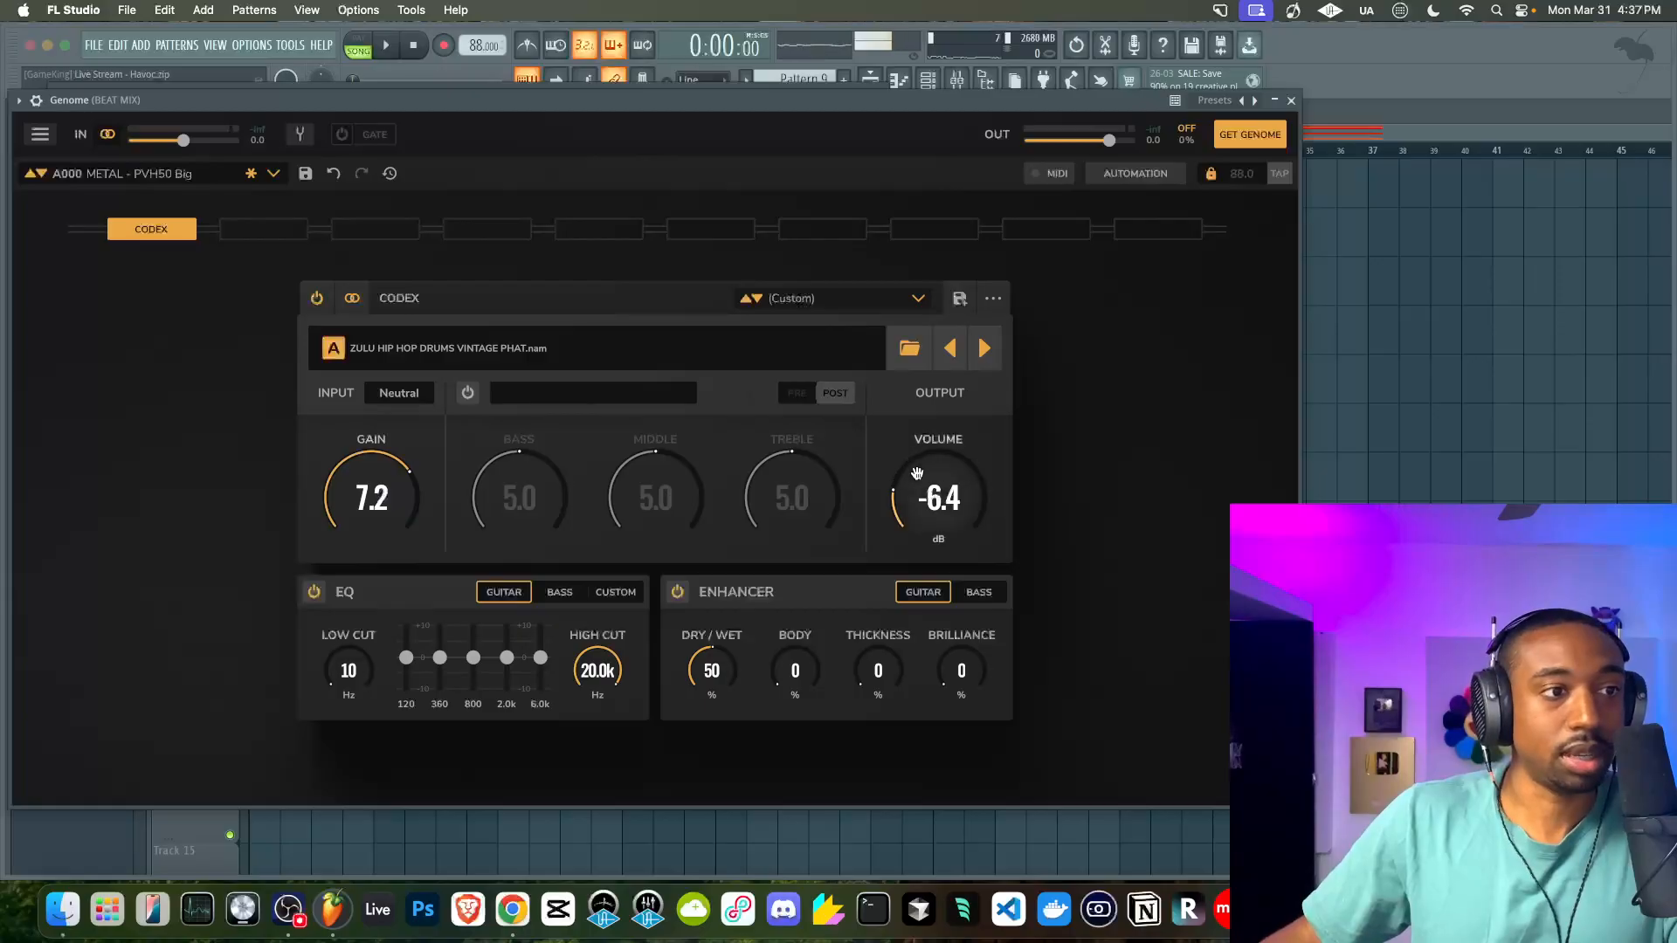
pyautogui.click(313, 592)
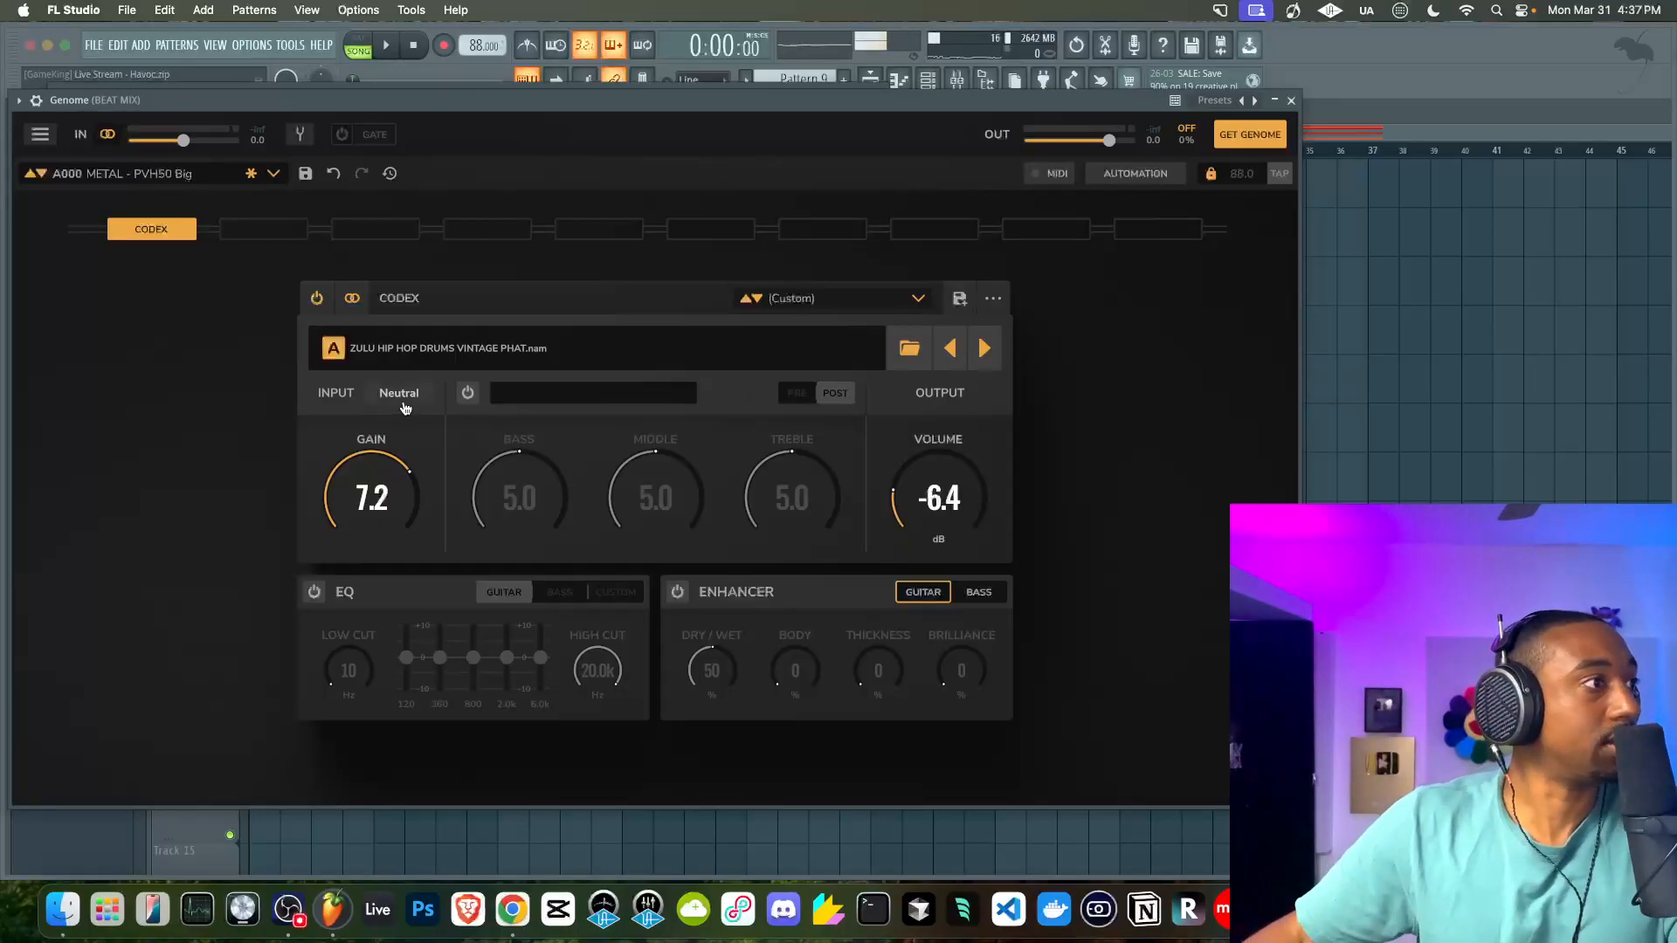
pyautogui.press('space')
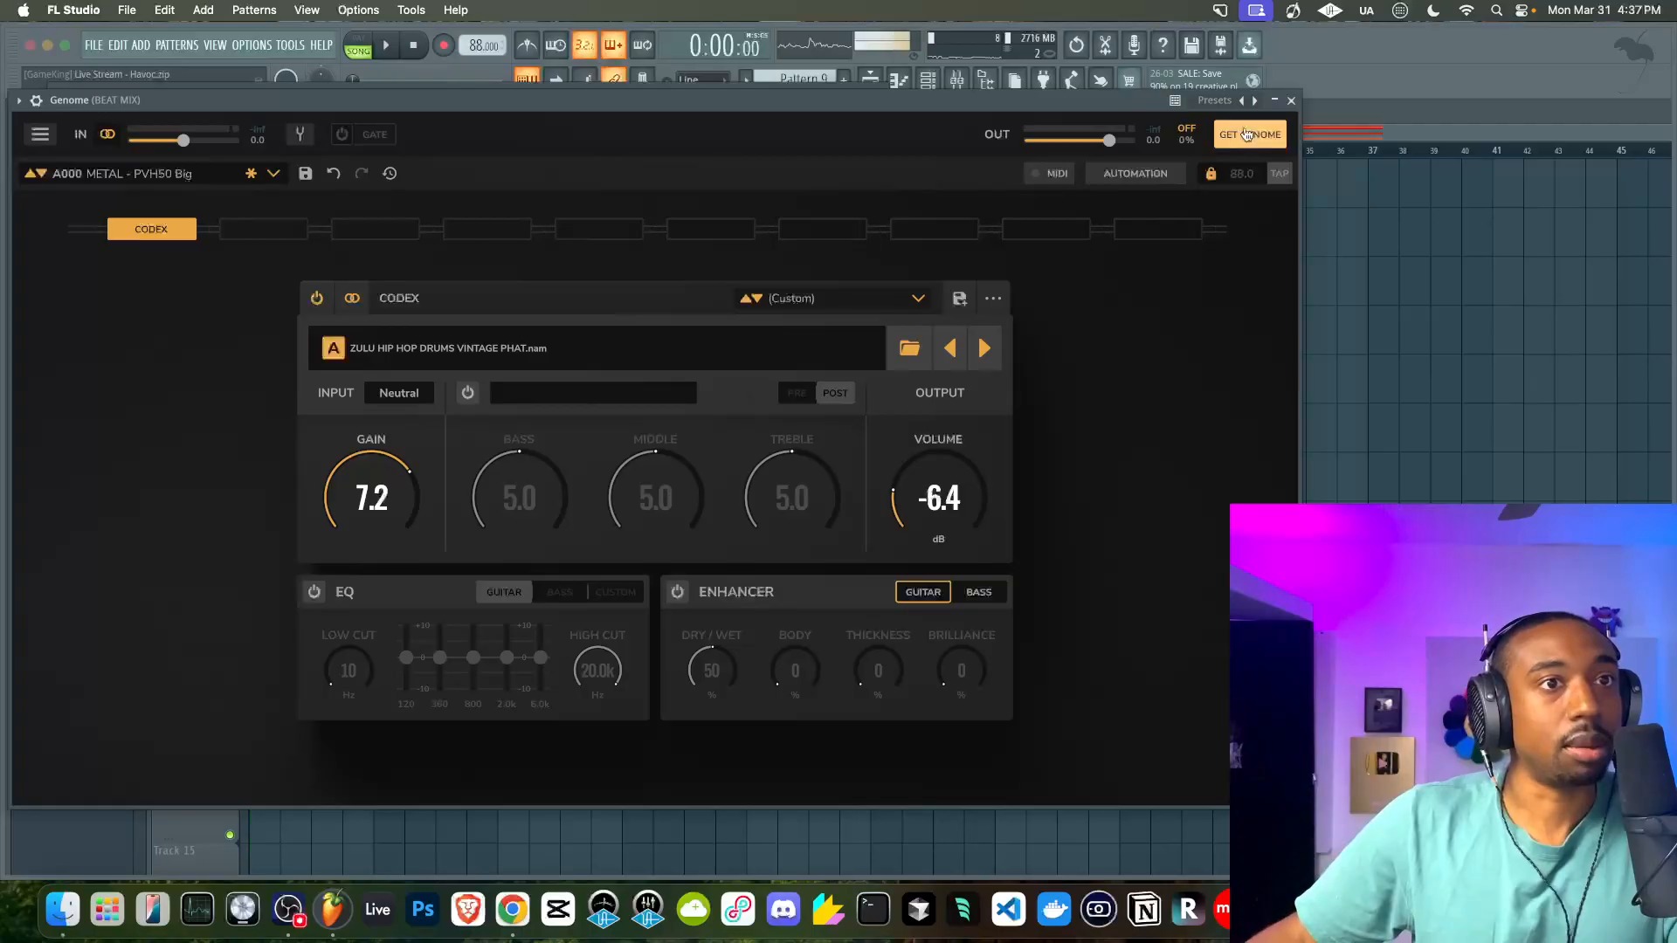
pyautogui.click(1292, 101)
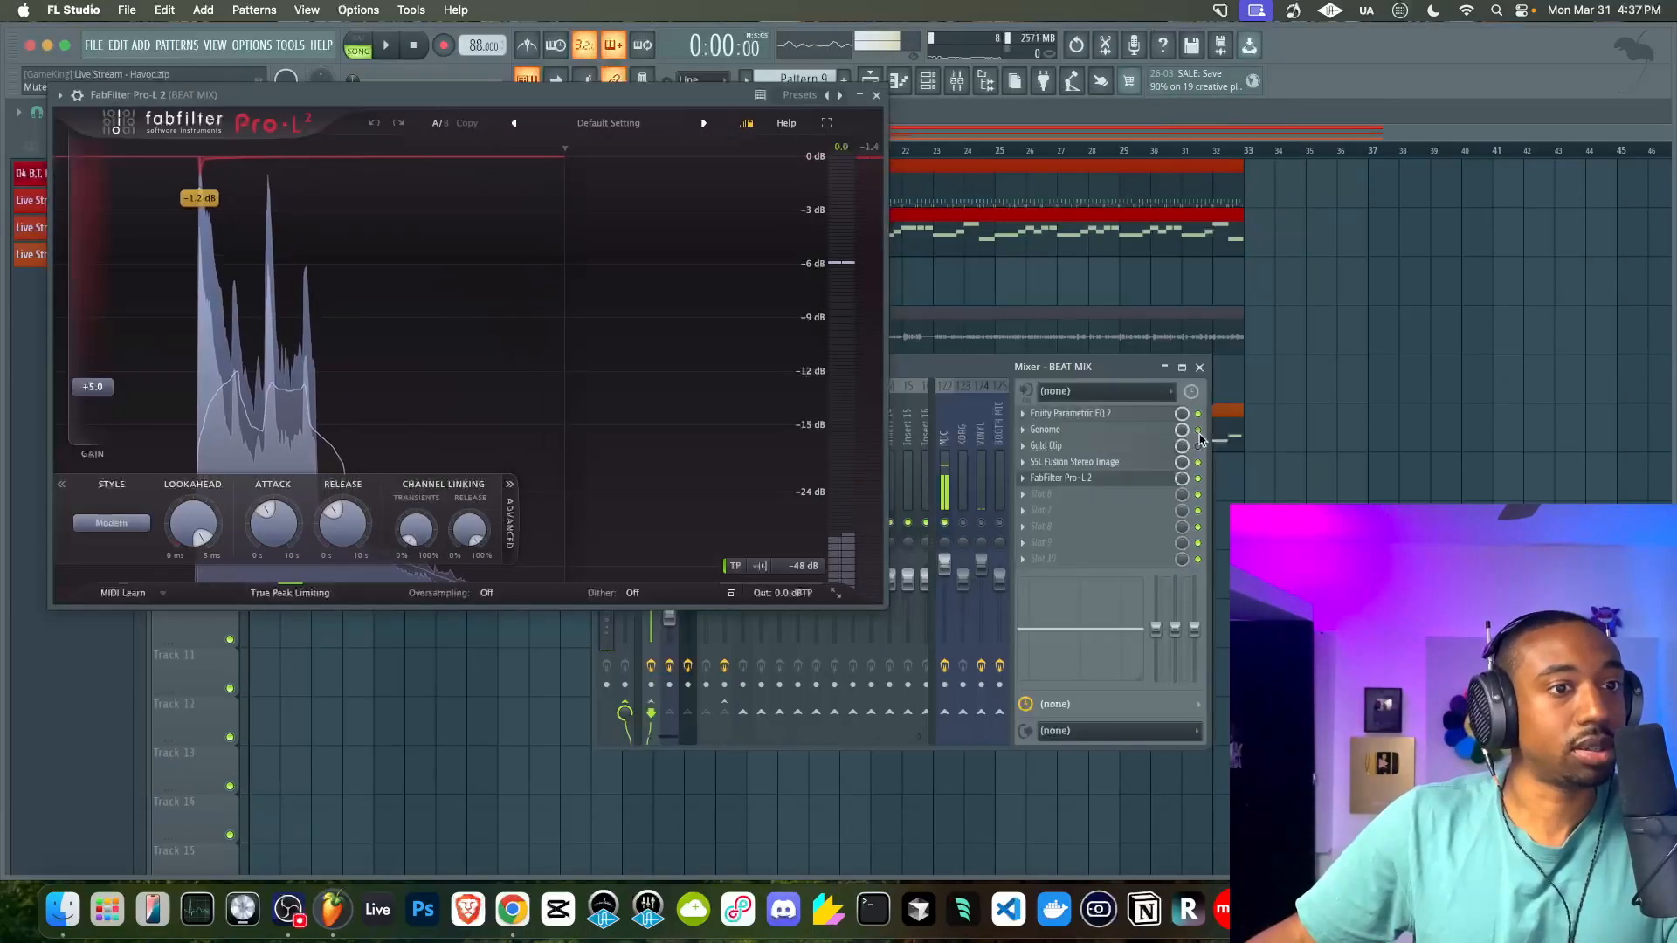
# Play the song and enable Genome on BEAT MIX during playback to compare its effect on the limiter's peaks
pyautogui.press('space')
pyautogui.press('space')
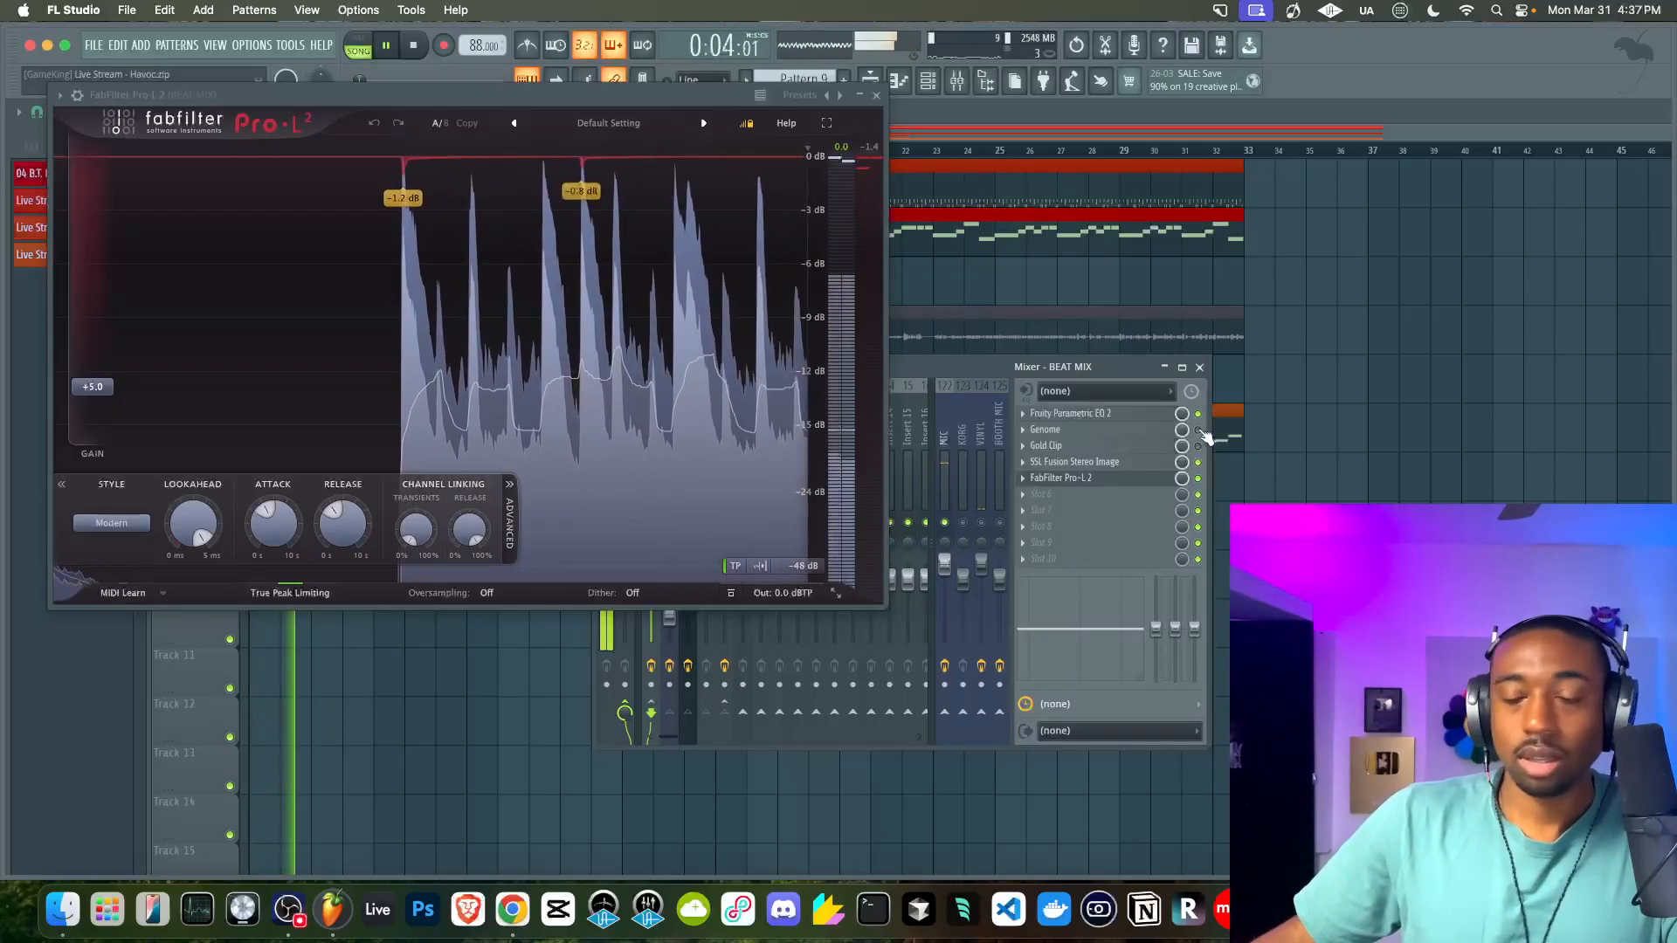
pyautogui.click(1198, 430)
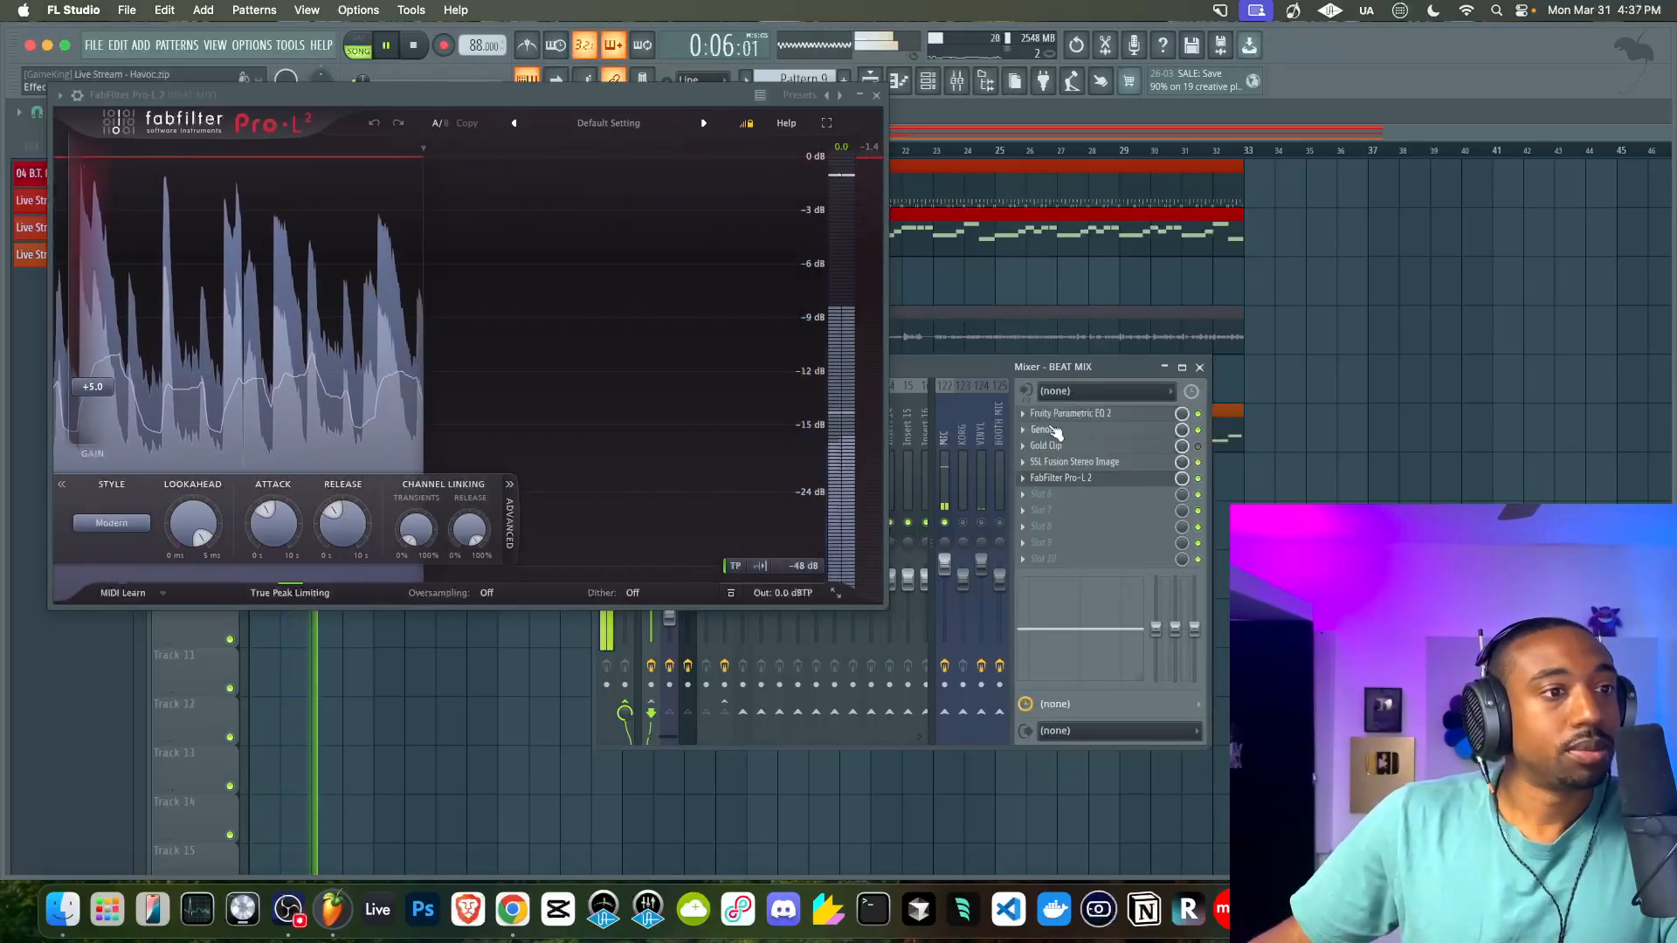
pyautogui.press('space')
# Solo mixer insert 3 (Empty) and play it while toggling Genome on BEAT MIX to compare the processing
pyautogui.moveTo(950, 370); pyautogui.dragTo(1323, 266)
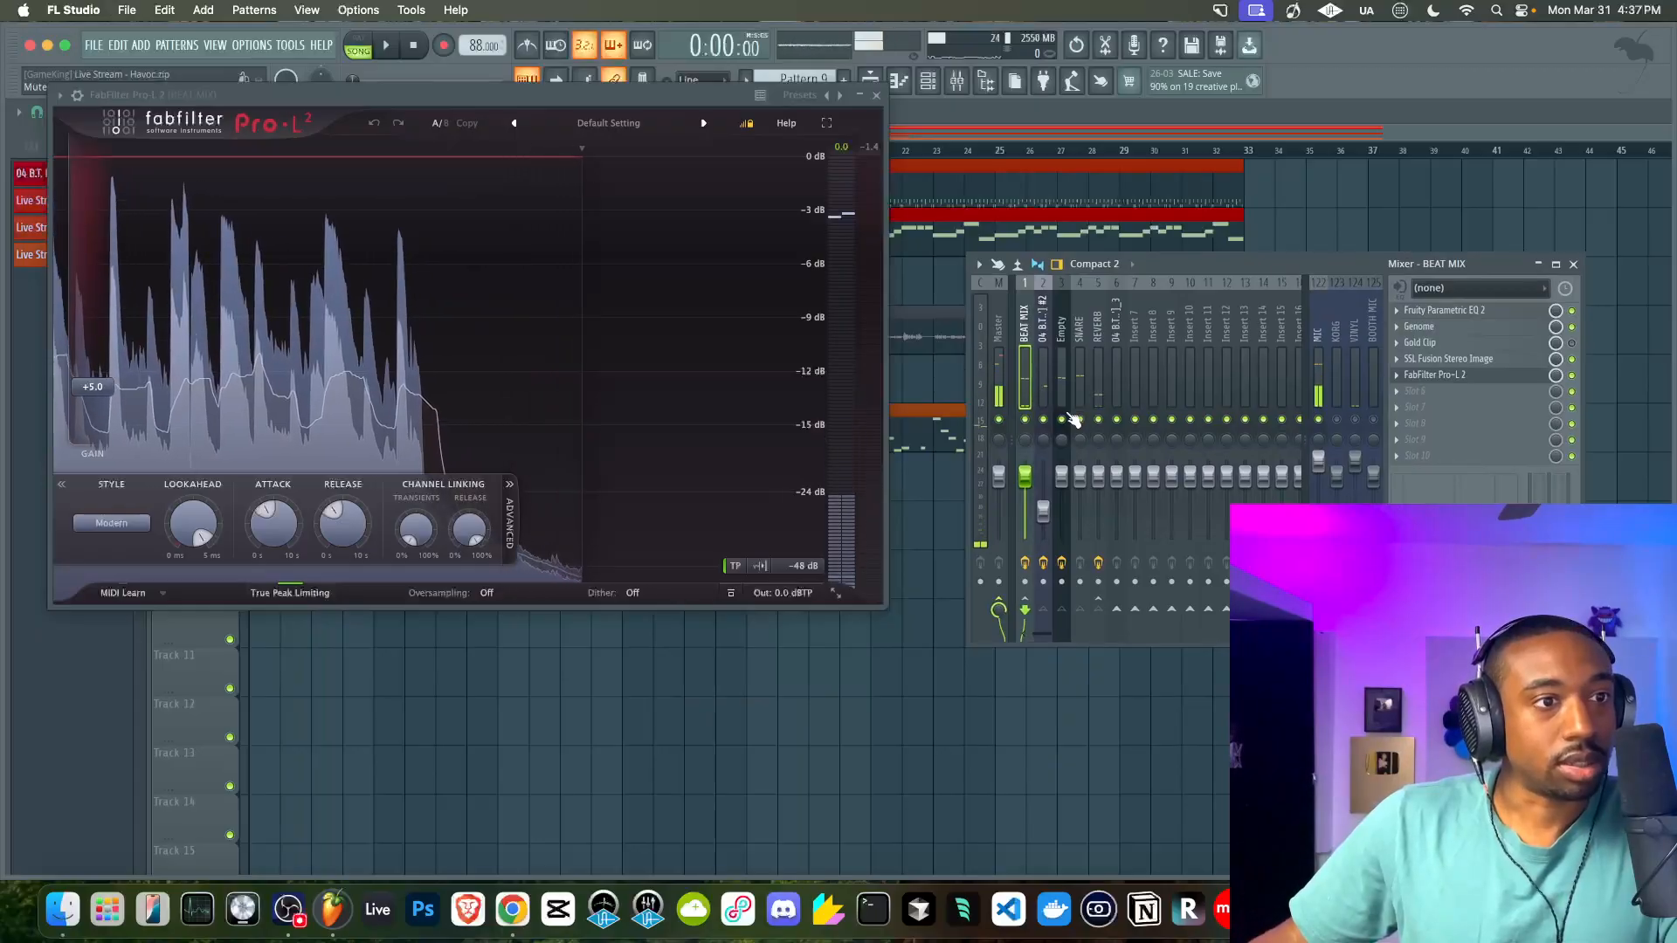
pyautogui.press('space')
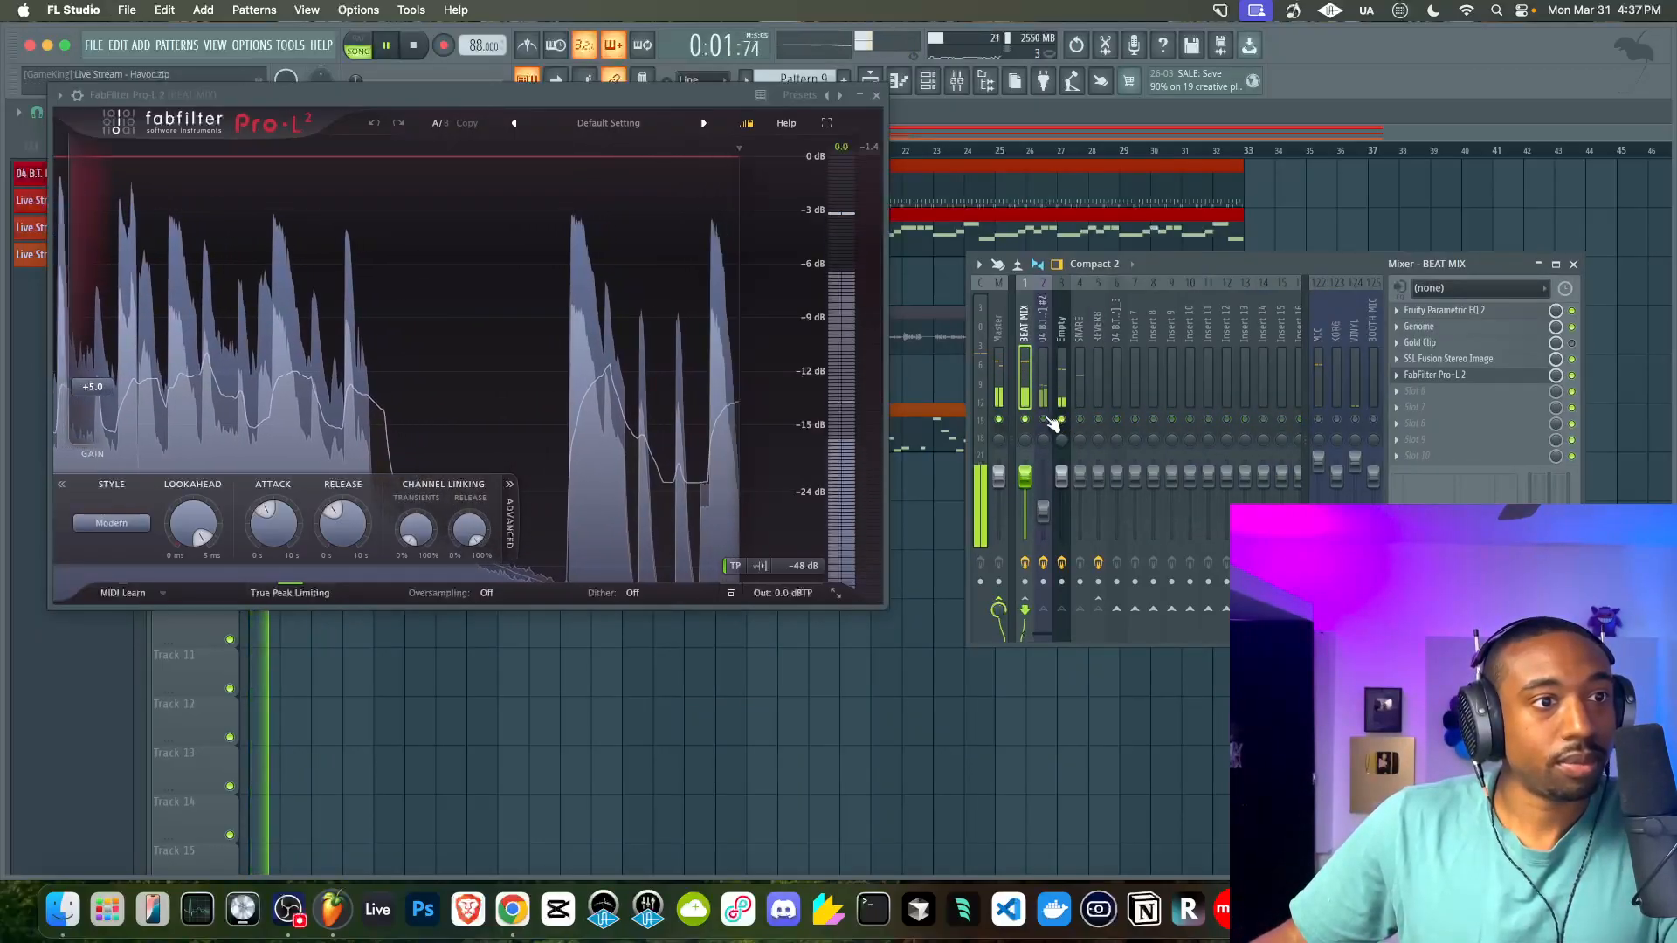
pyautogui.click(1571, 326)
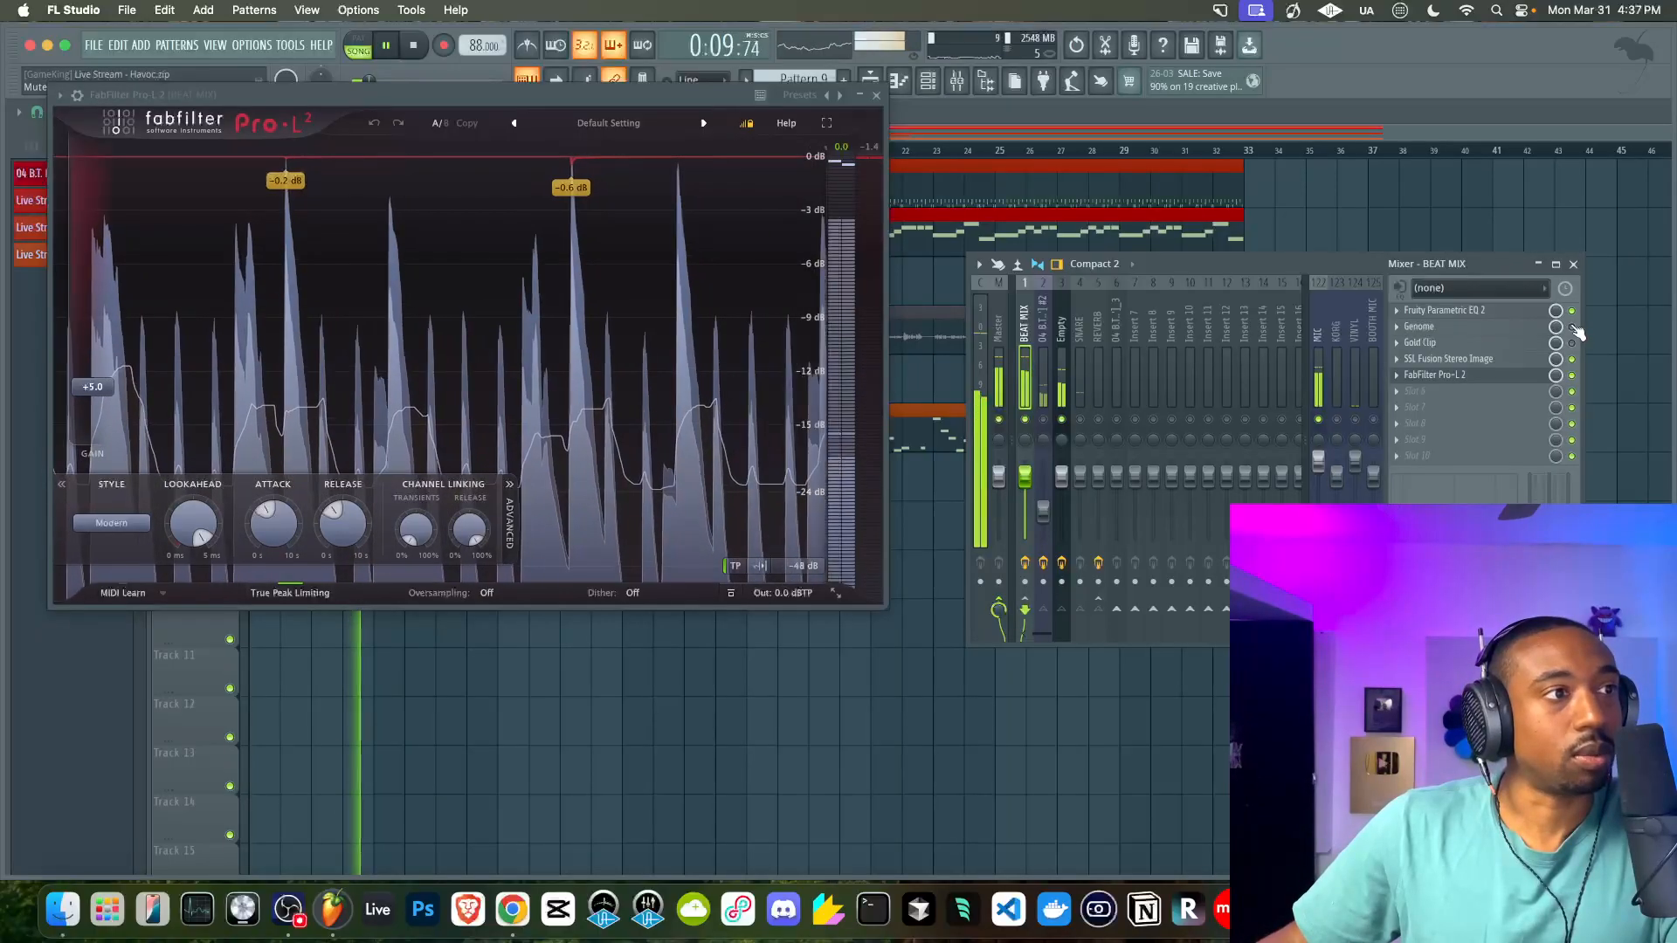
pyautogui.press('space')
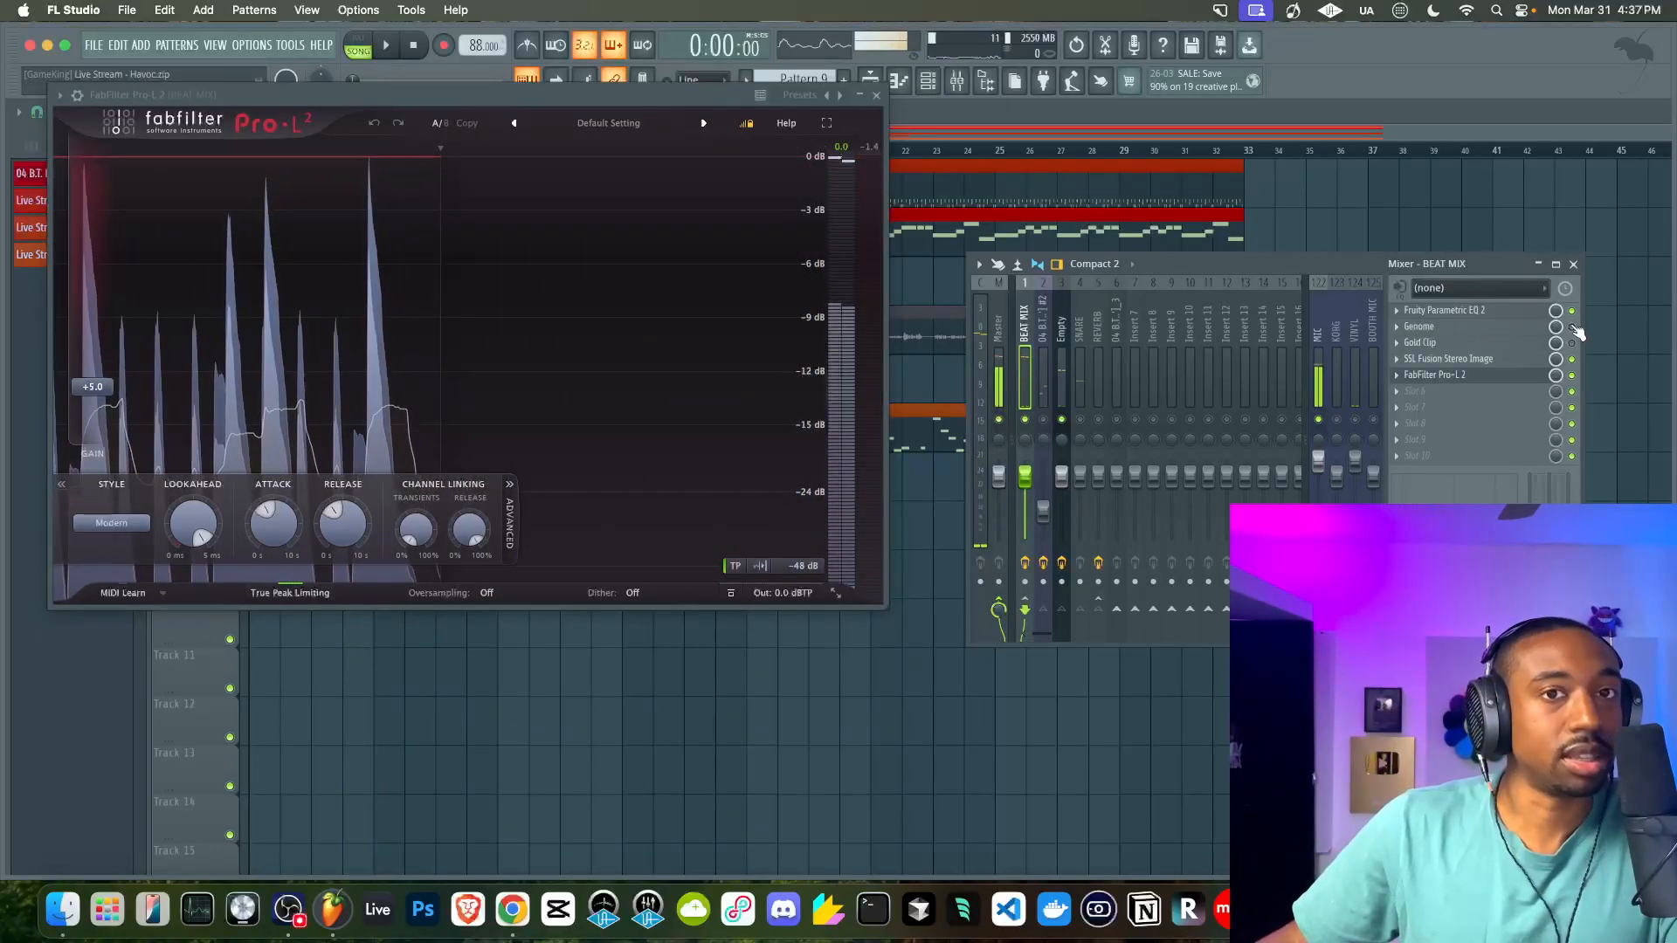
pyautogui.press('space')
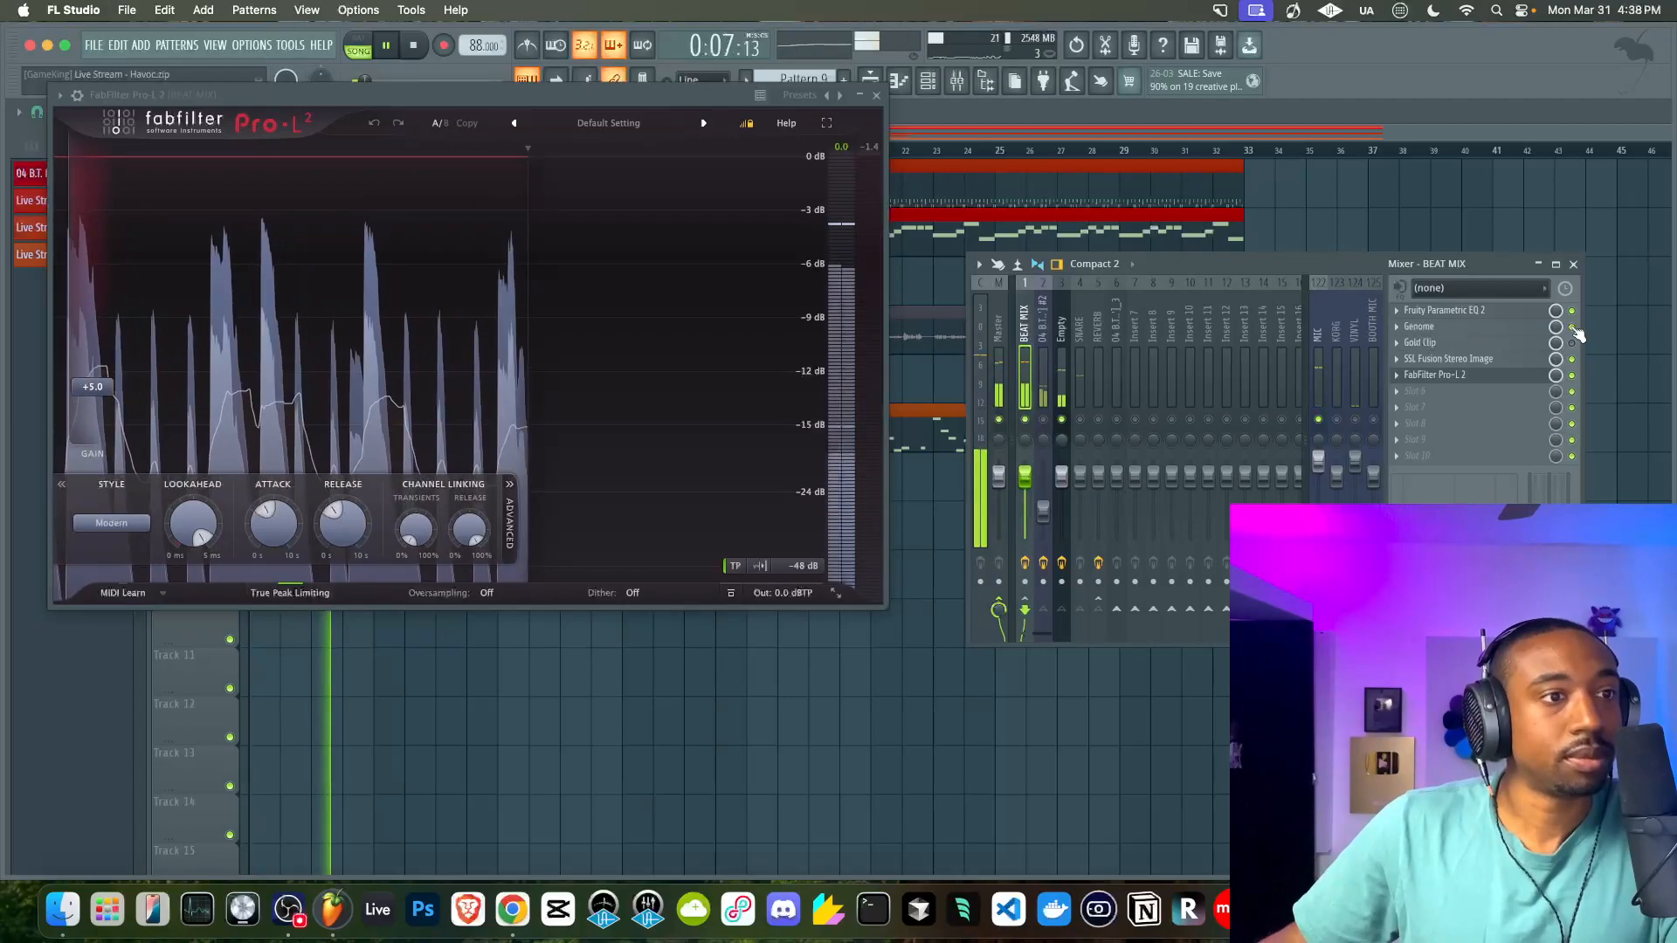
pyautogui.press('space')
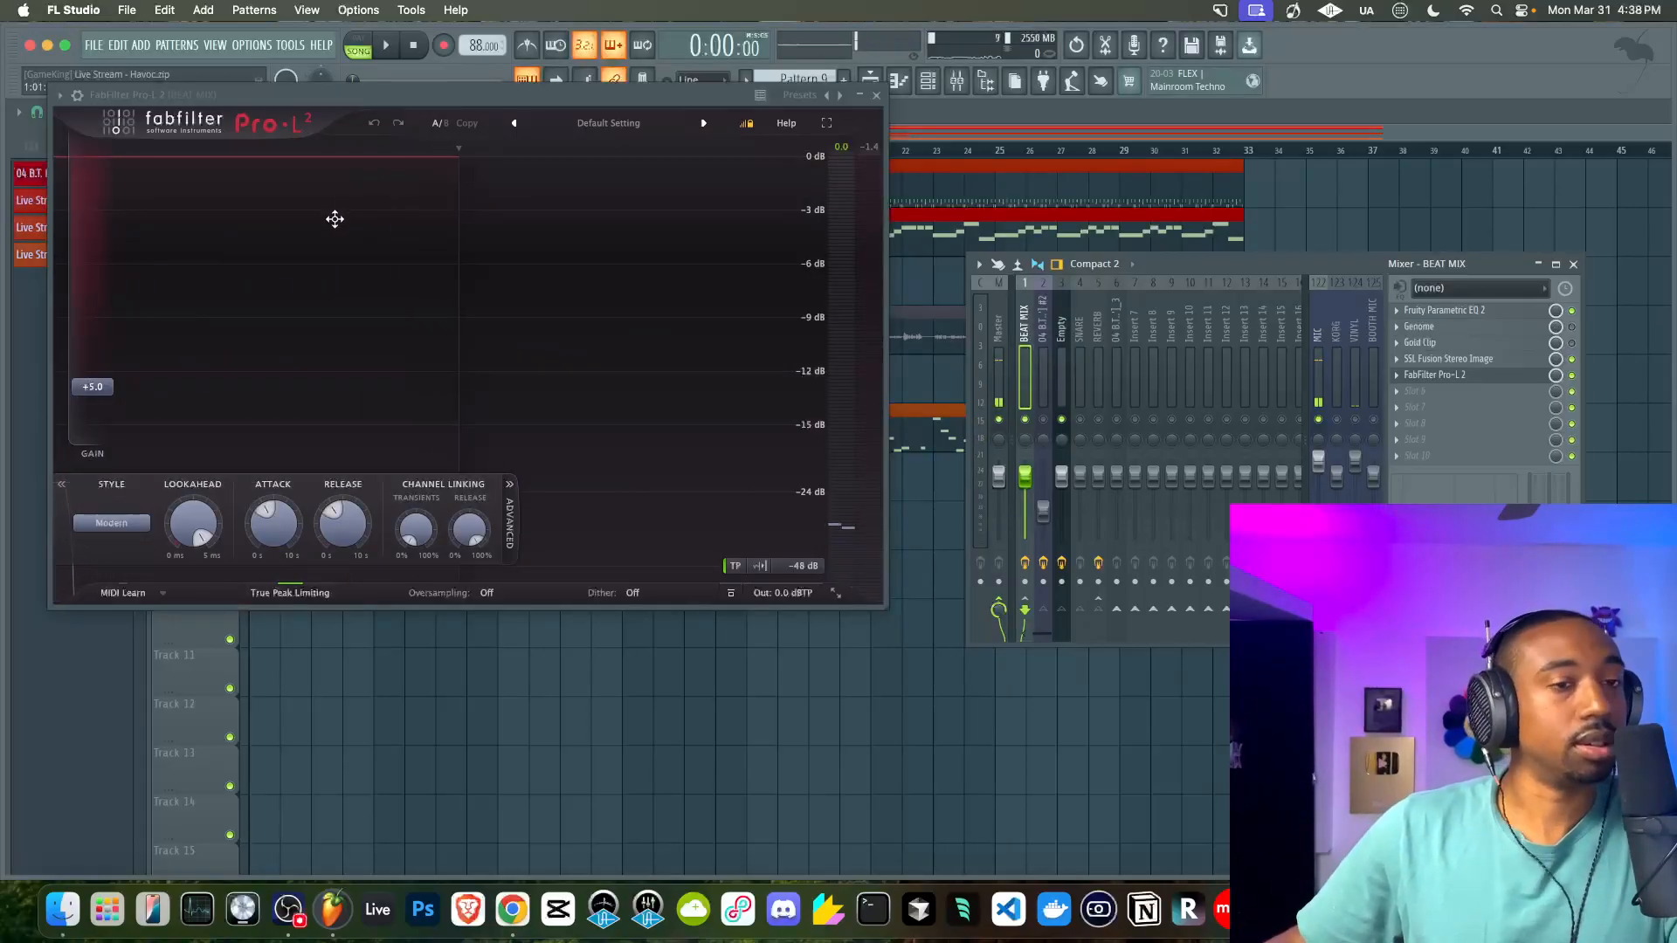
# Replay the opening of the soloed insert with Genome bypassed, then enable Genome during playback to compare the limiter's peaks
pyautogui.press('space')
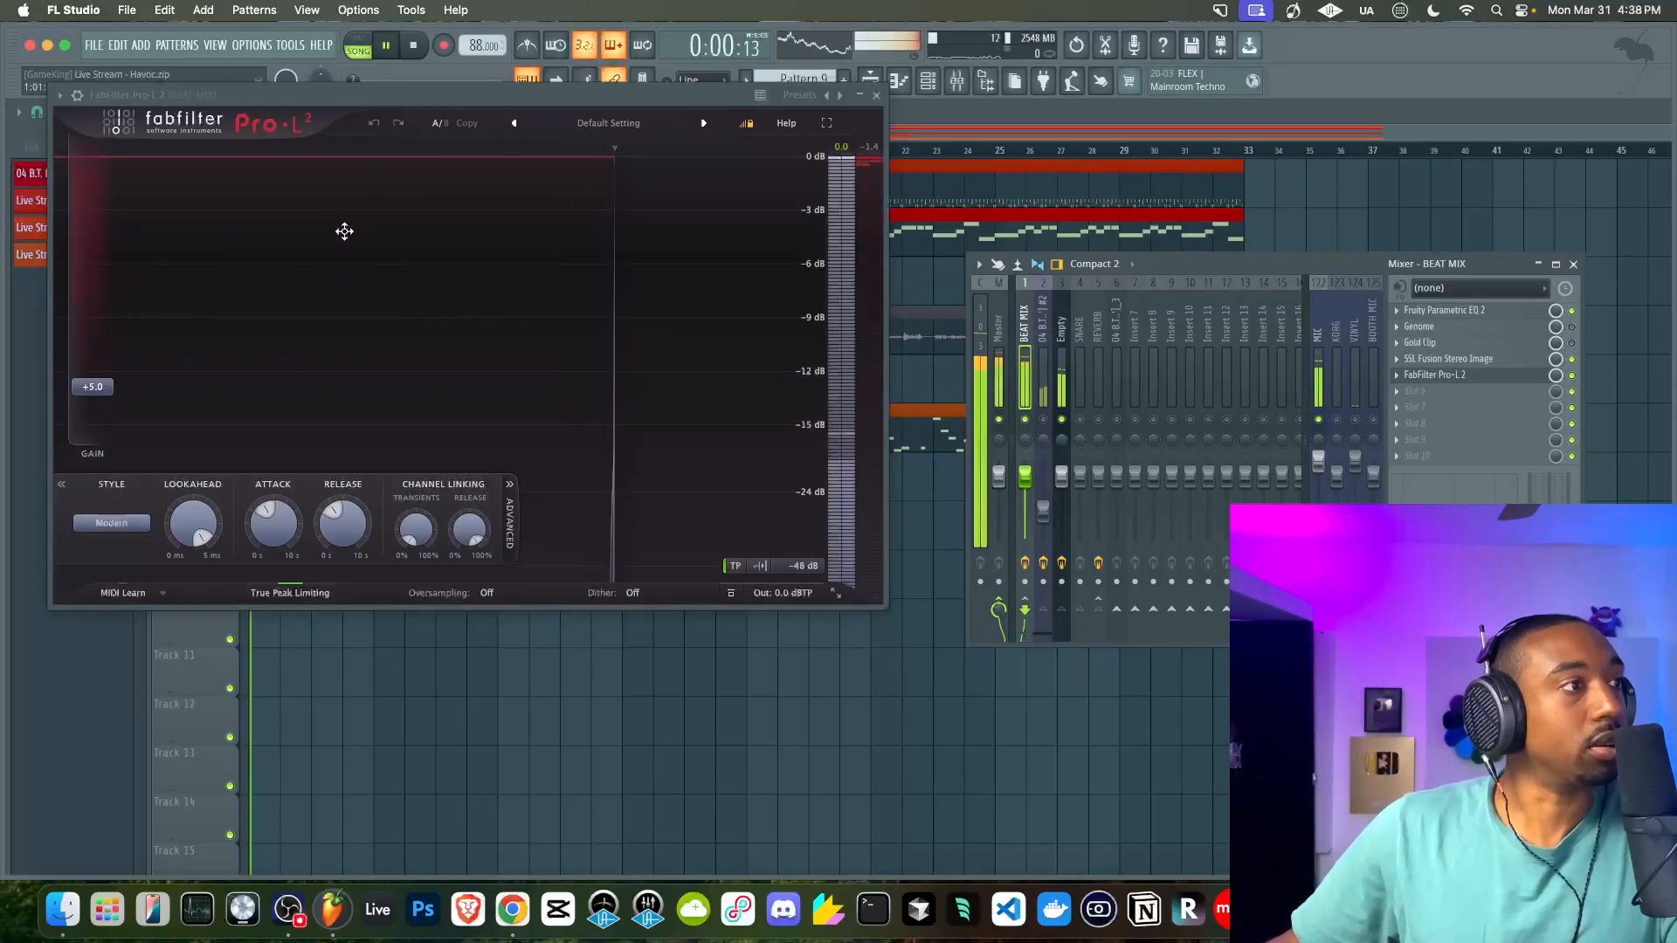
pyautogui.press('space')
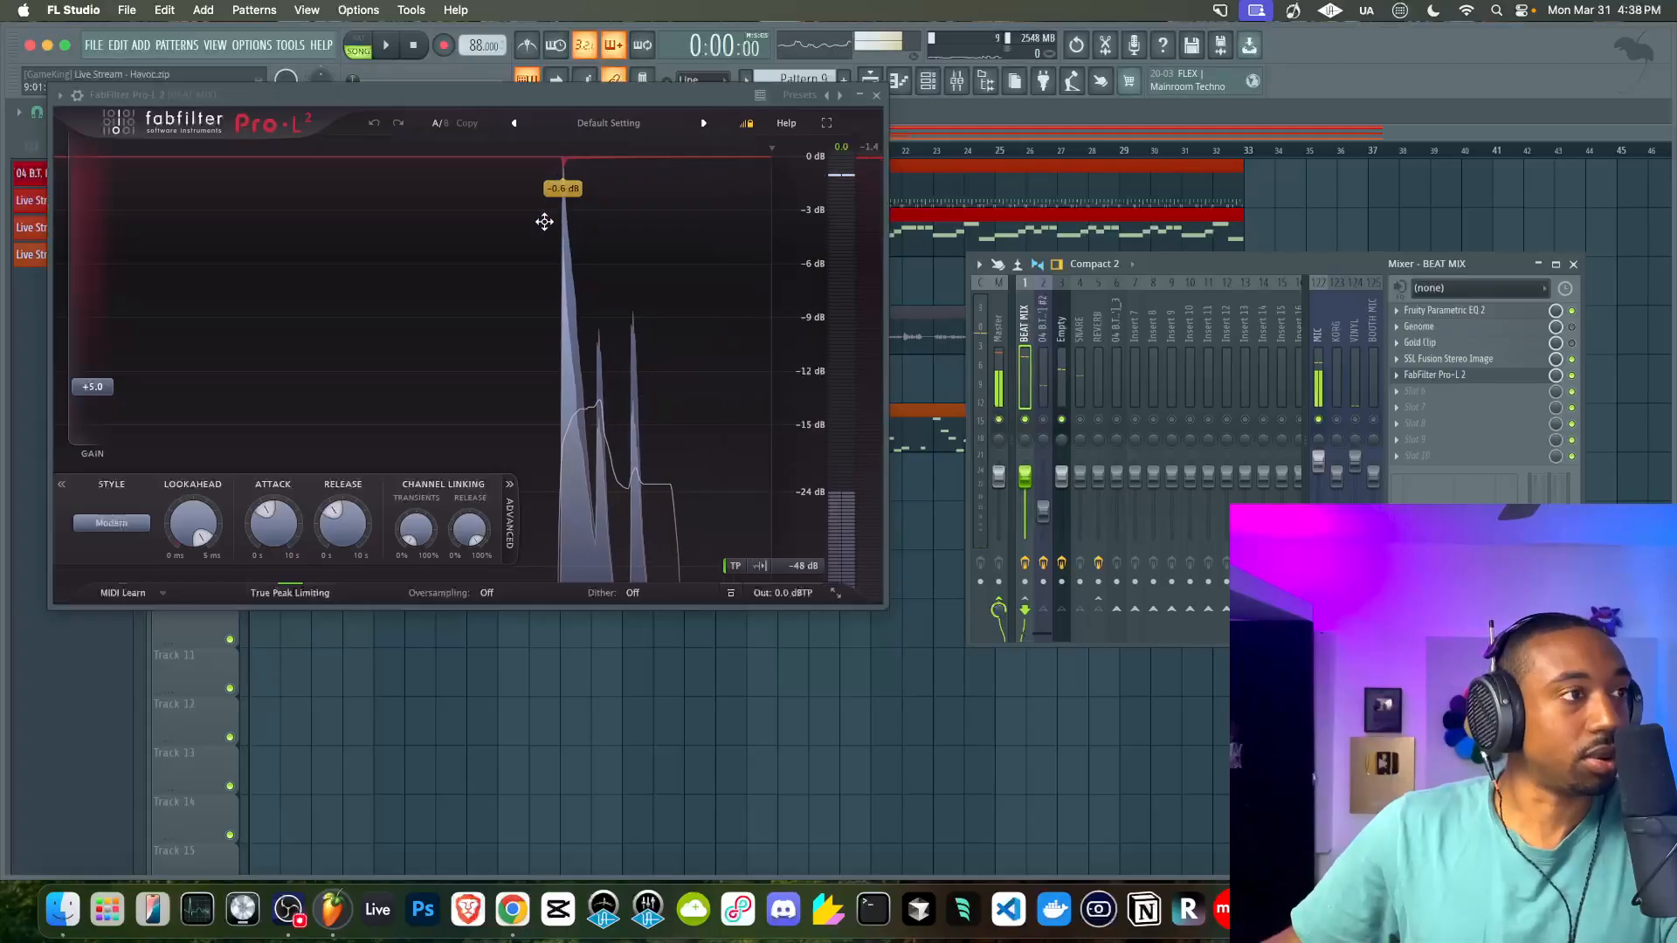
pyautogui.press('space')
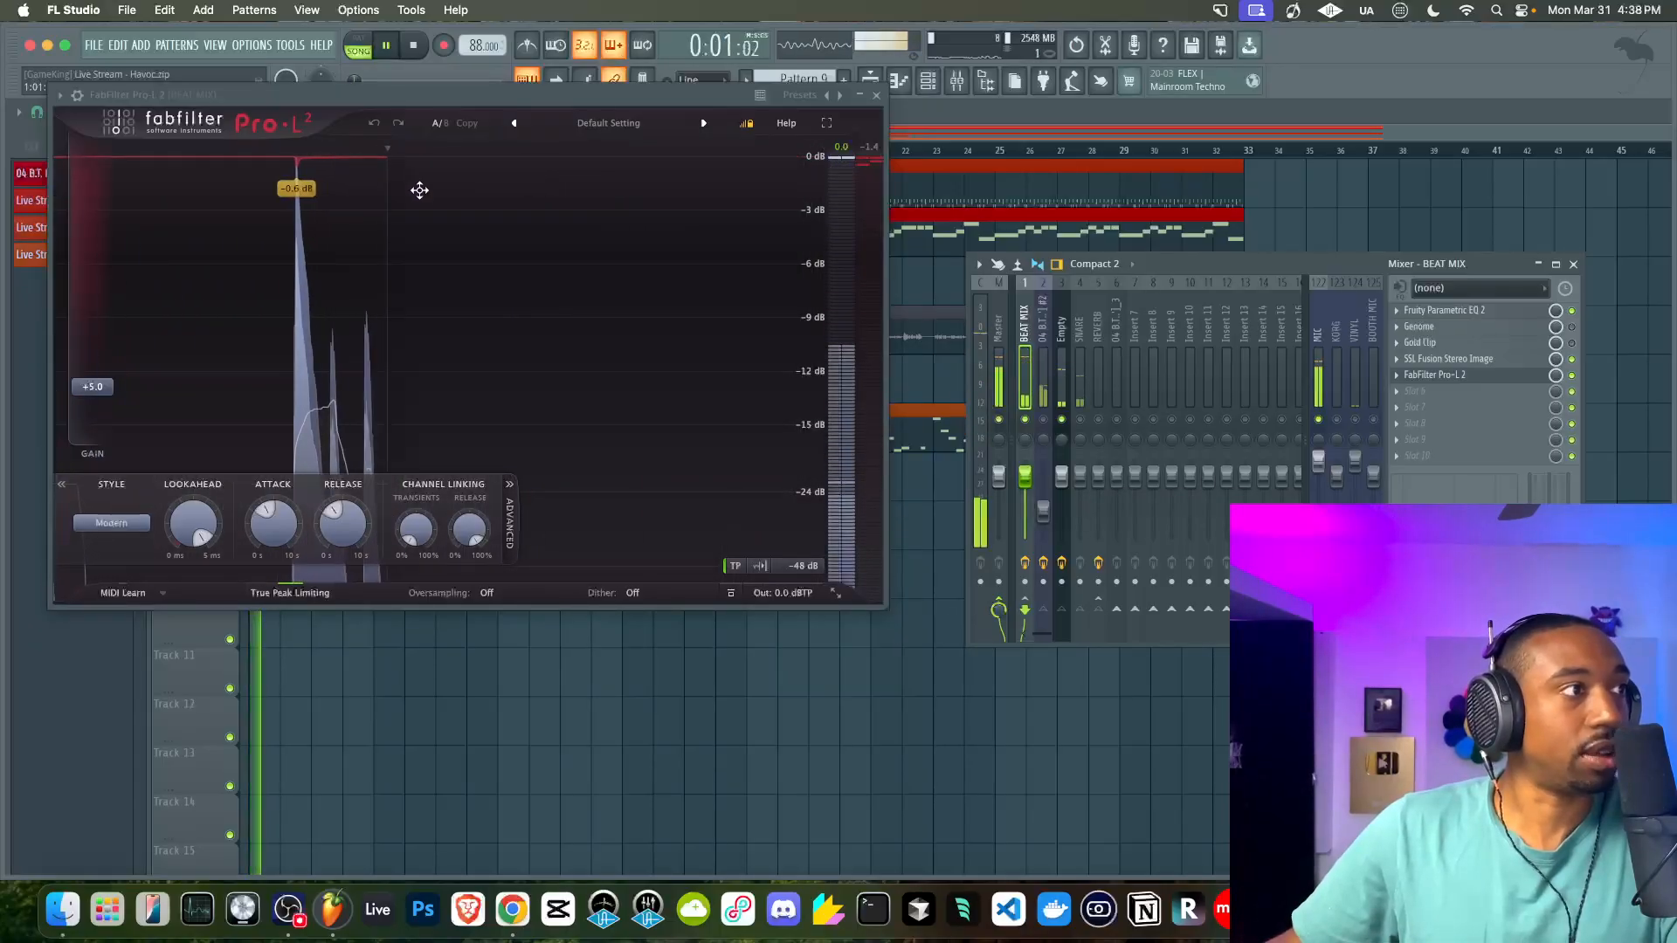
pyautogui.press('space')
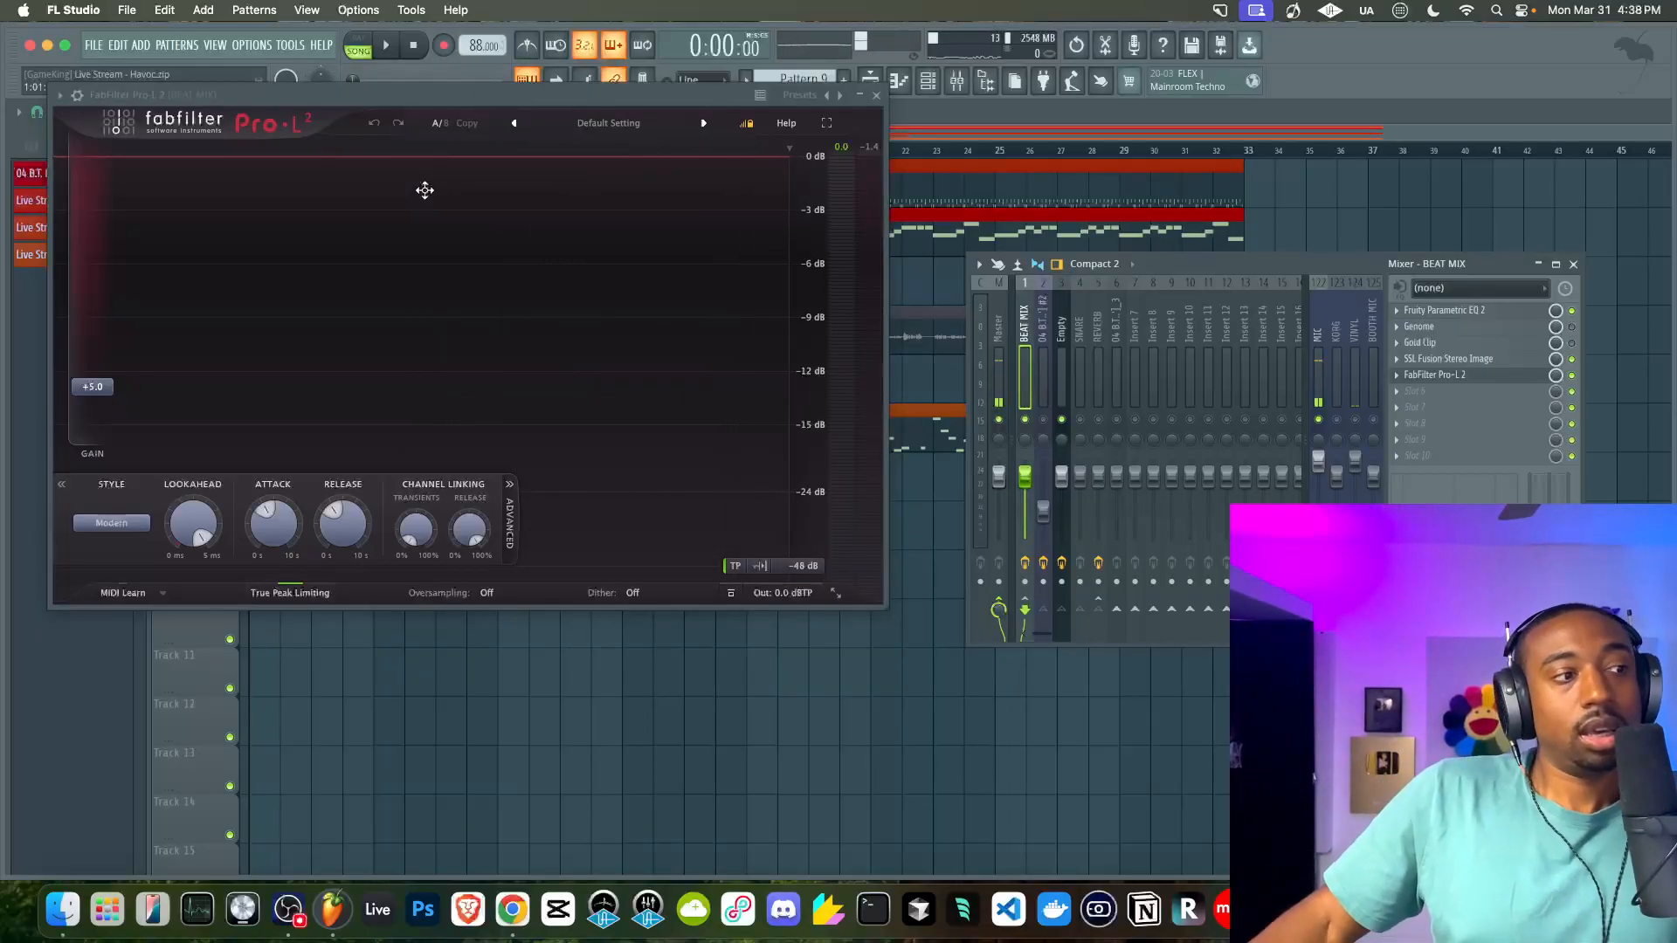
pyautogui.moveTo(1161, 264); pyautogui.dragTo(1094, 276)
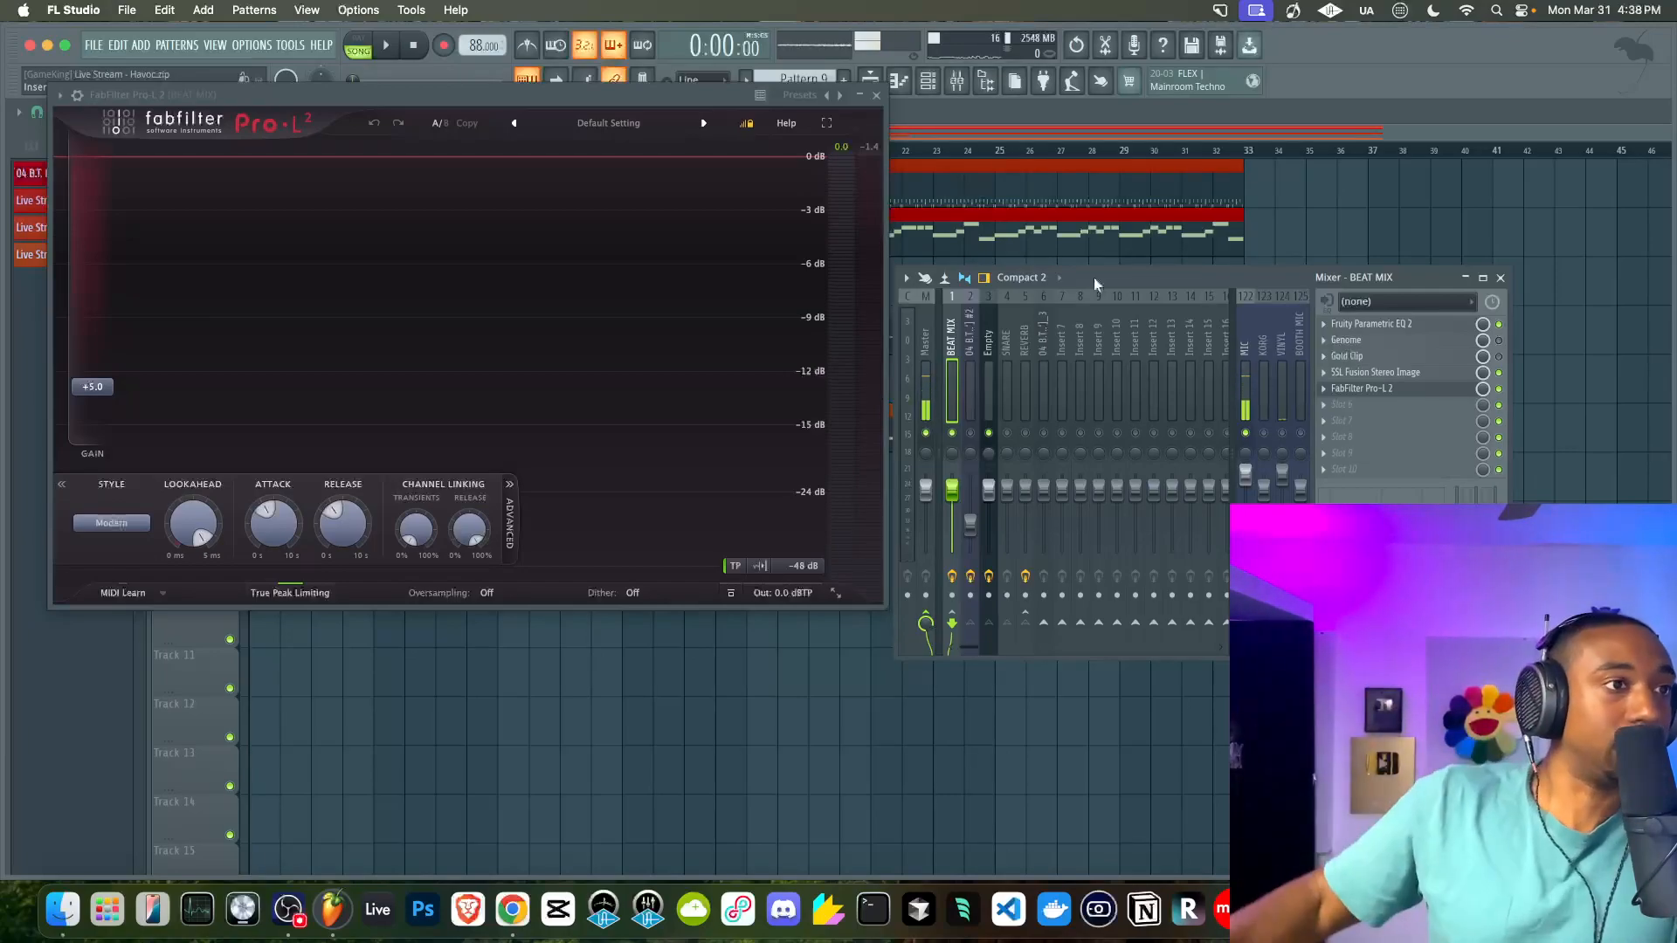
pyautogui.press('space')
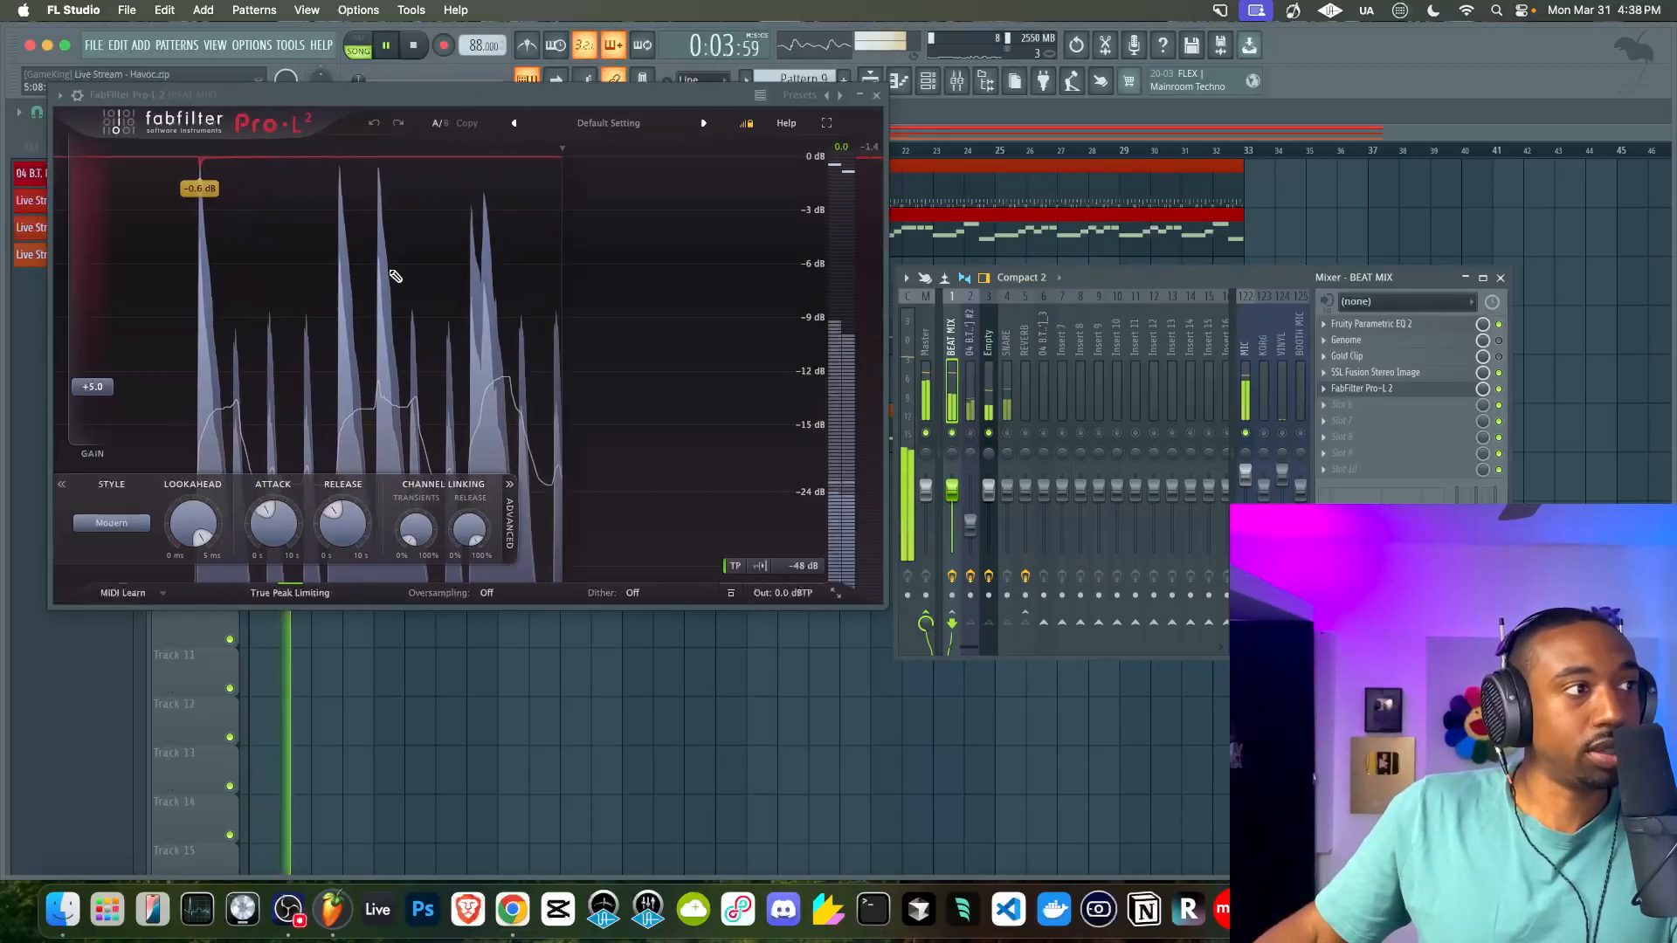
pyautogui.click(1501, 341)
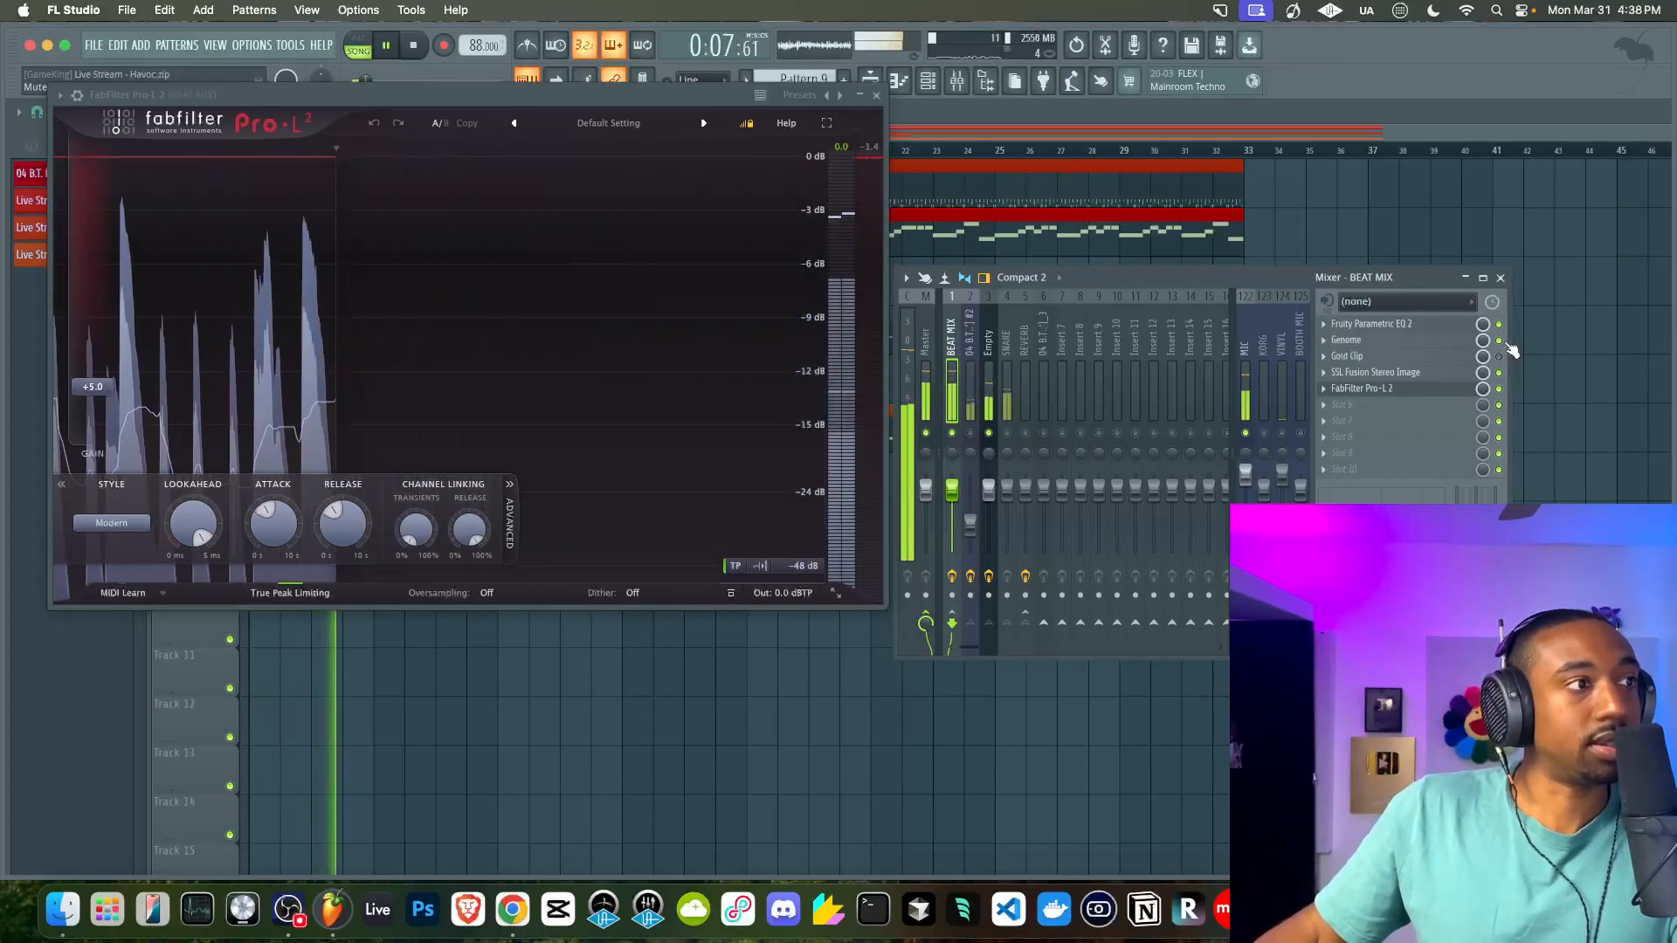
# Load the ZULU WARM BUS.nam model in Genome's Codex block, audition it with the song, and close the plugin
pyautogui.click(1419, 340)
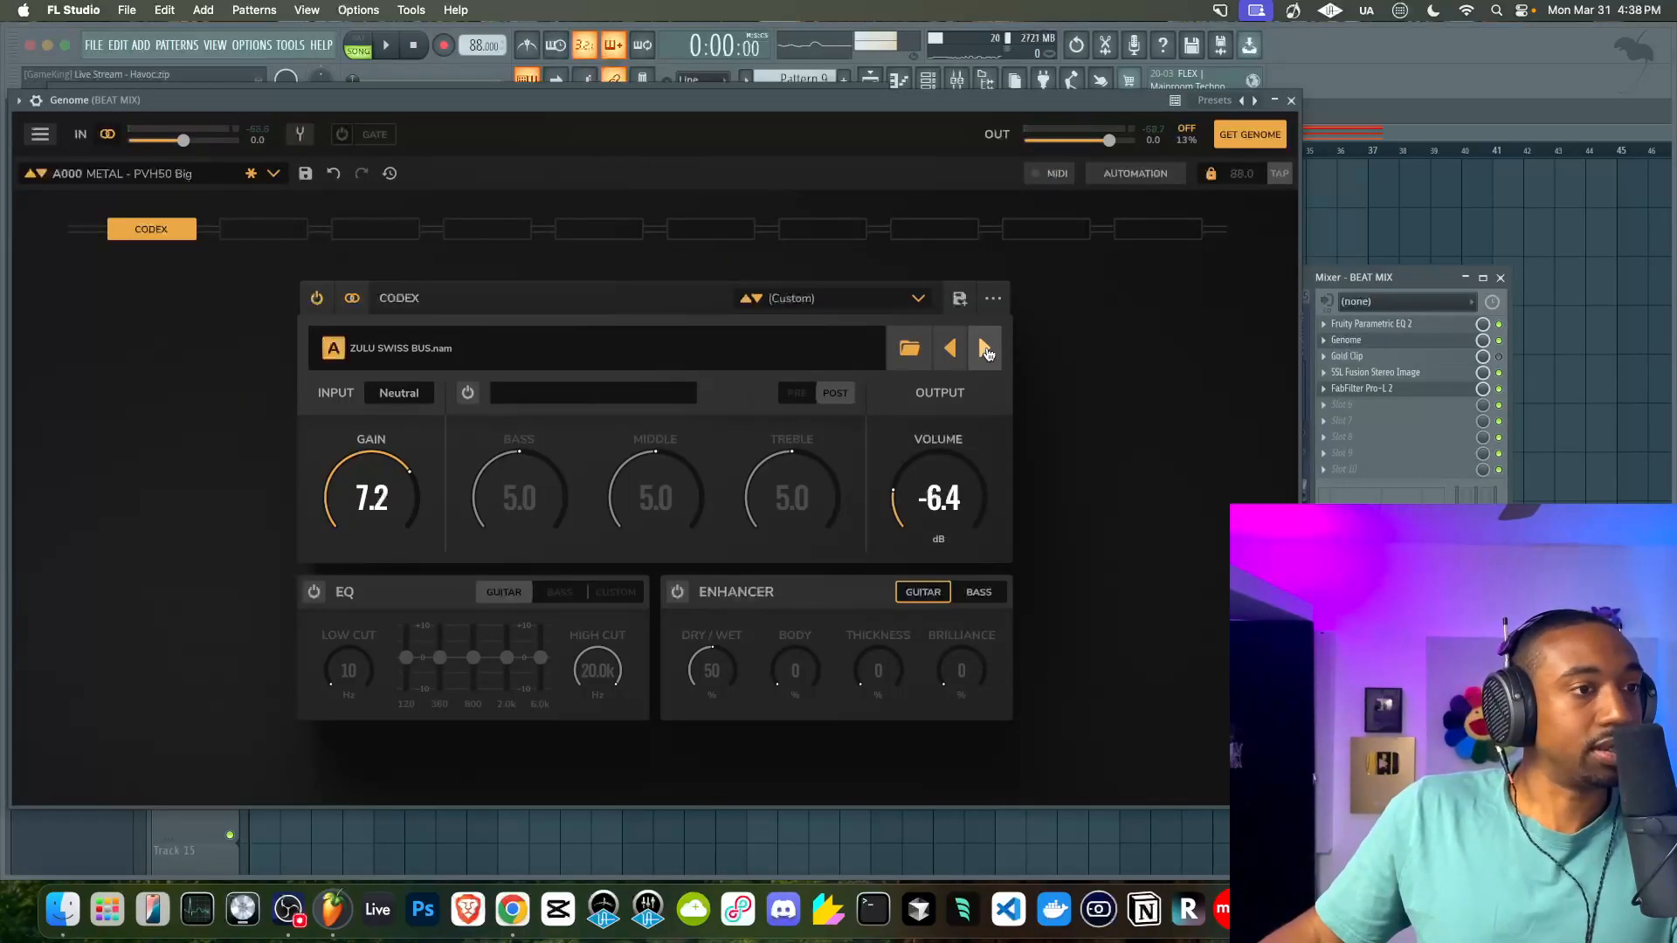
pyautogui.press('space')
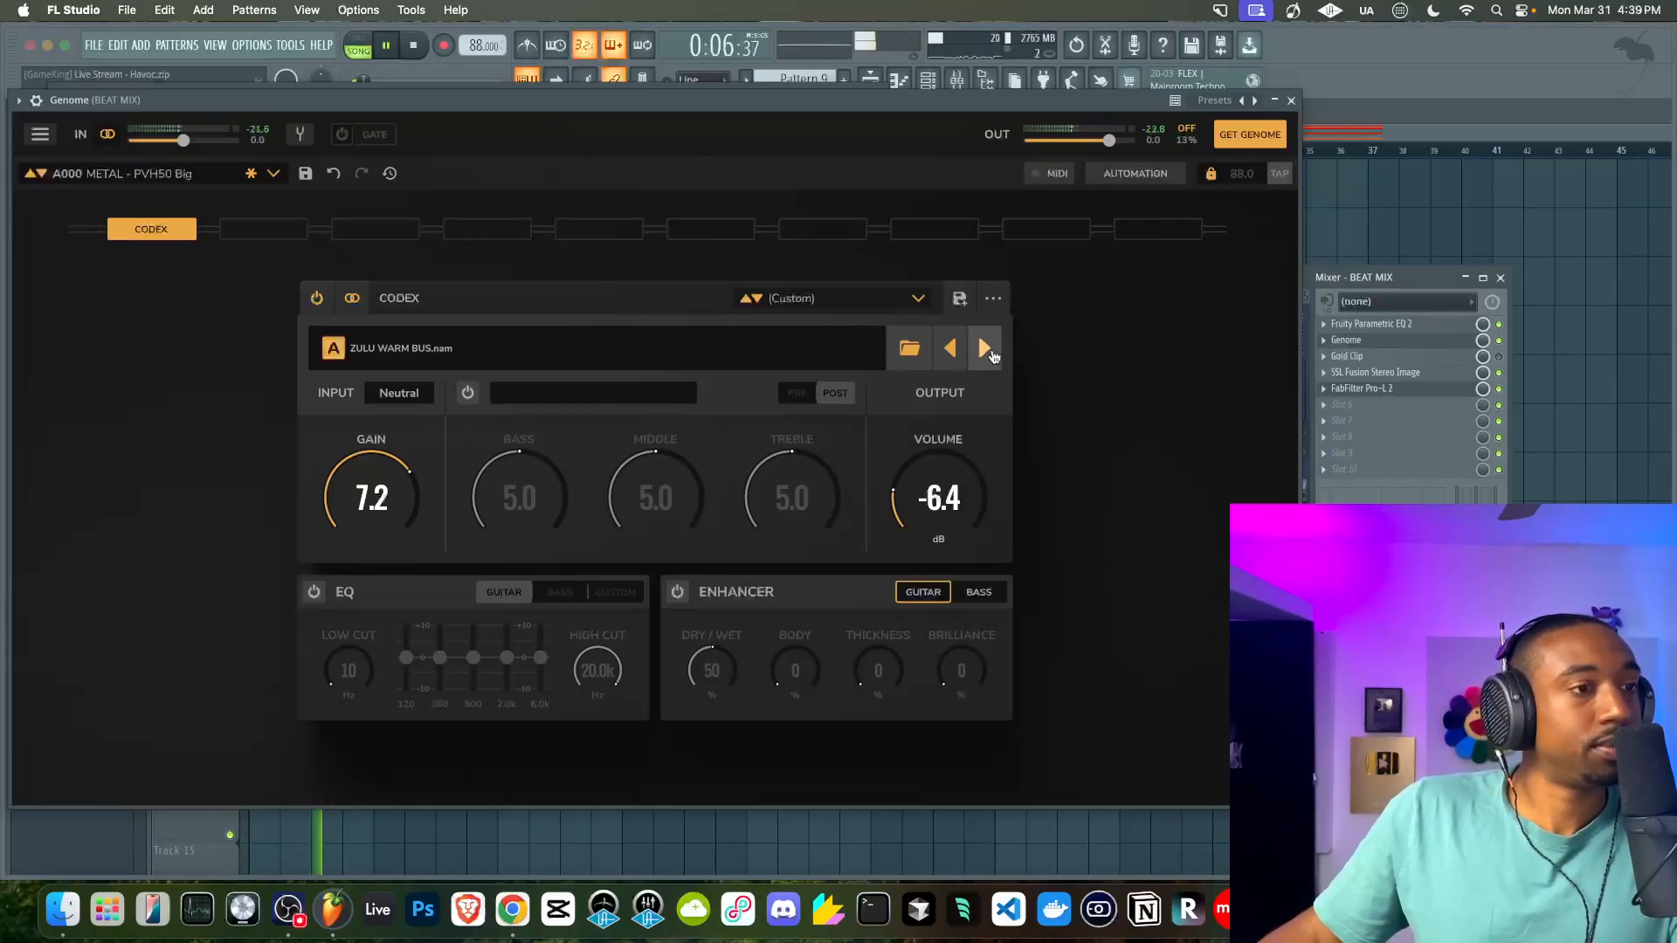
pyautogui.click(1291, 101)
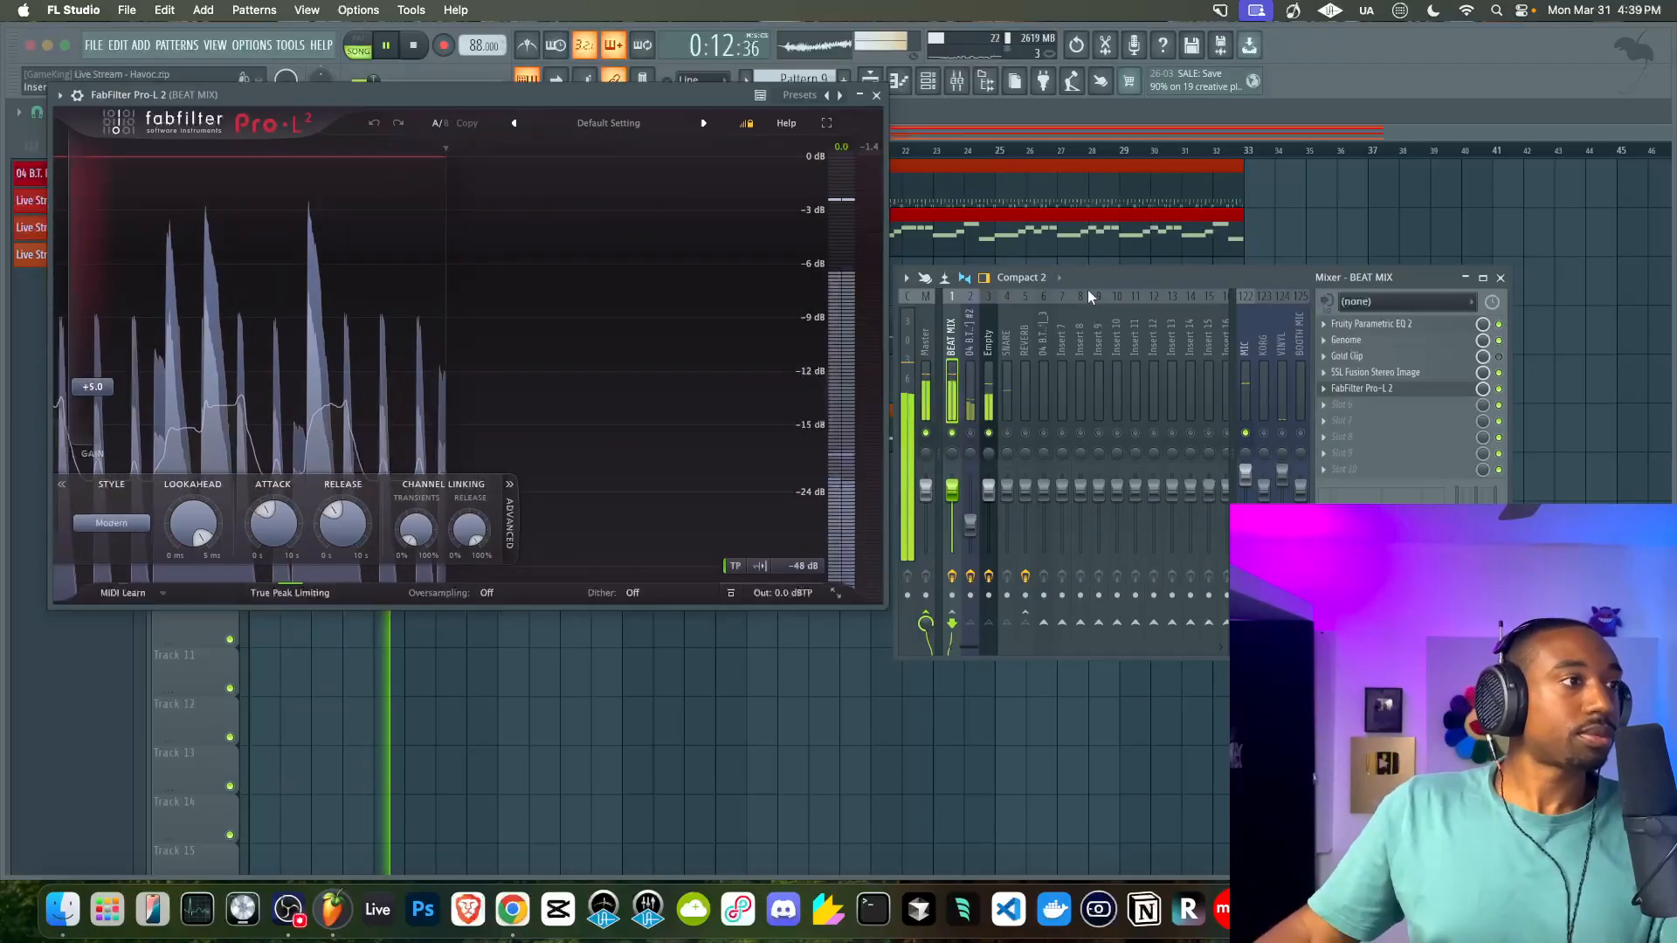
pyautogui.press('space')
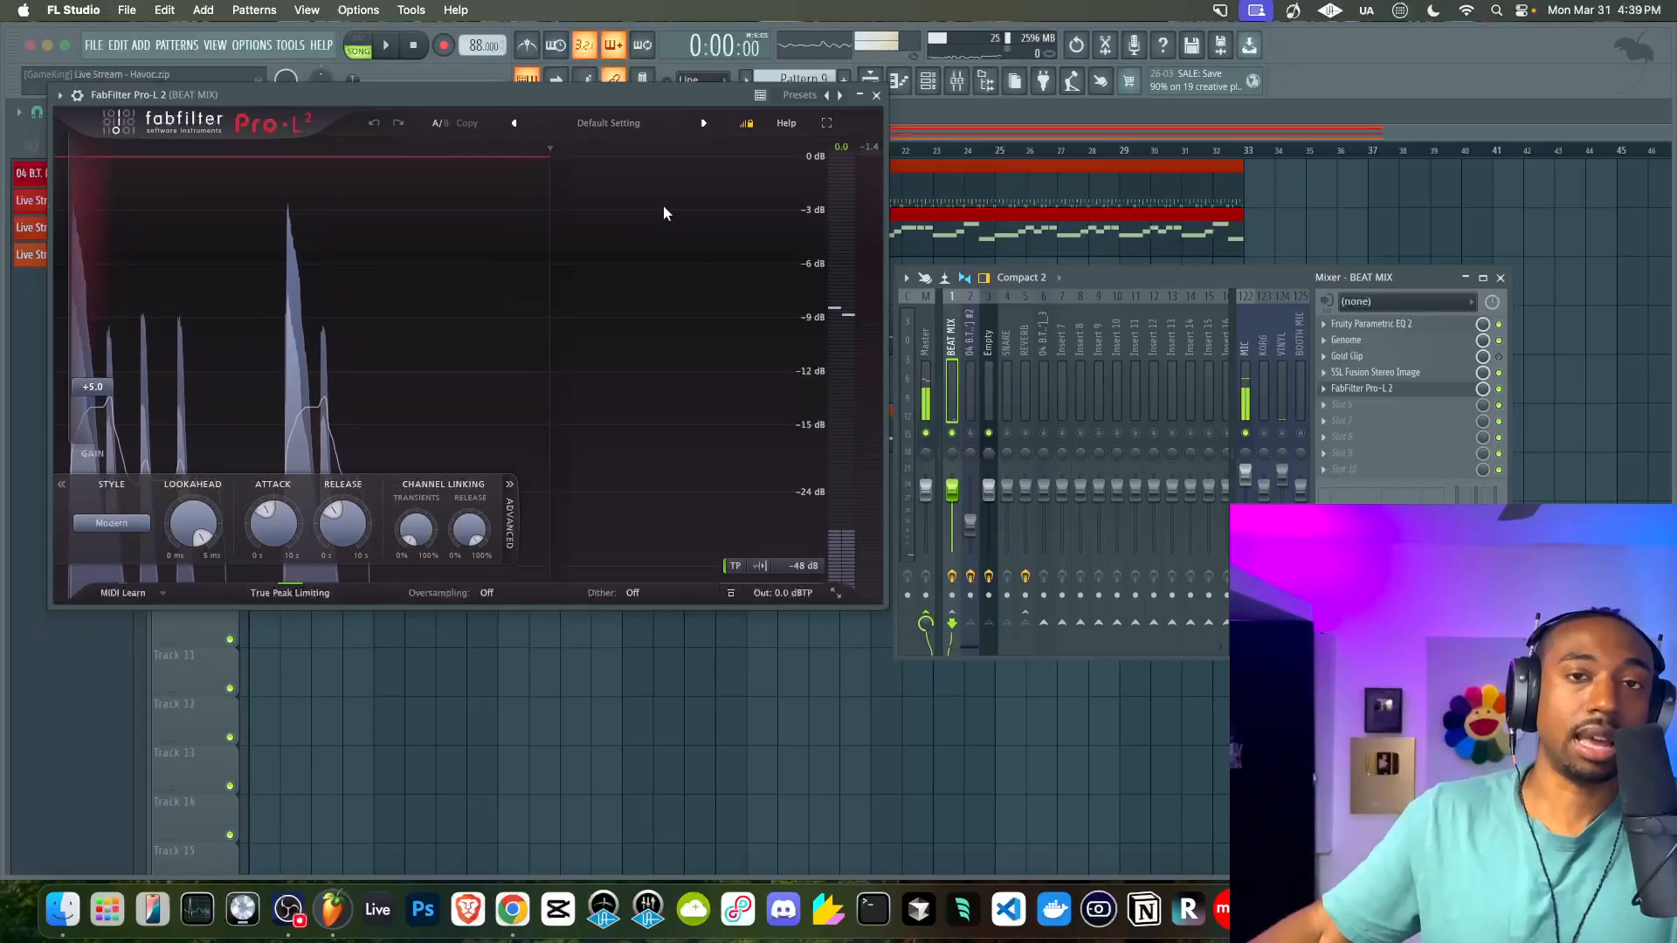
# Compare the soloed insert with Genome on and off during playback, ending with Genome bypassed on BEAT MIX
pyautogui.click(1498, 341)
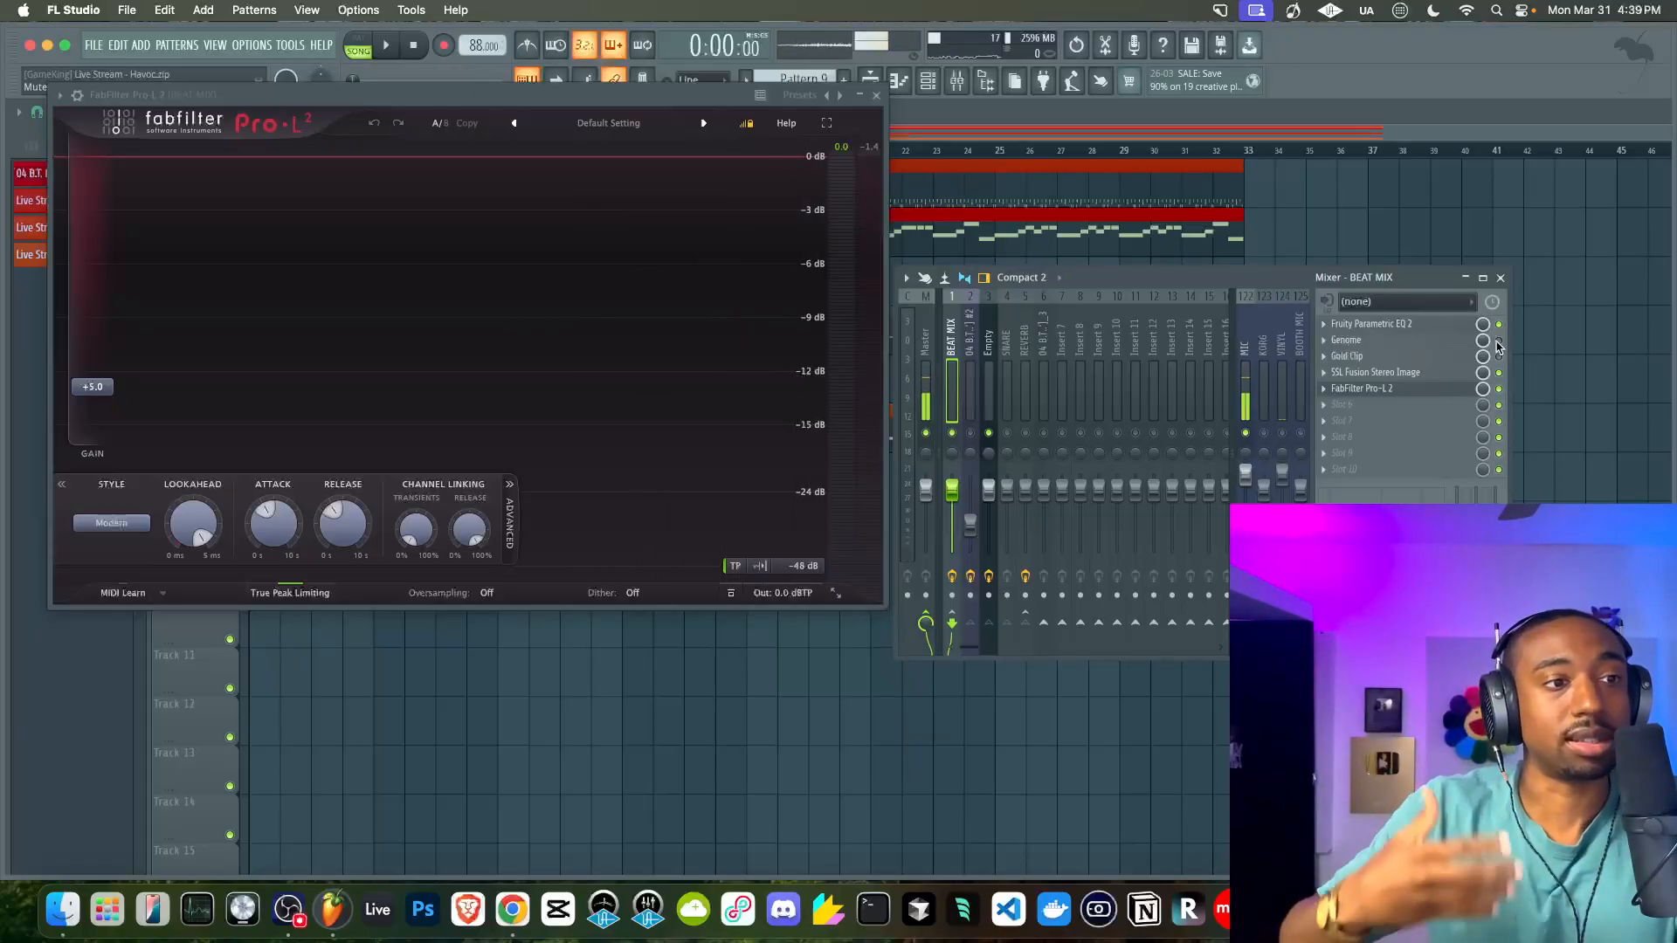
pyautogui.press('space')
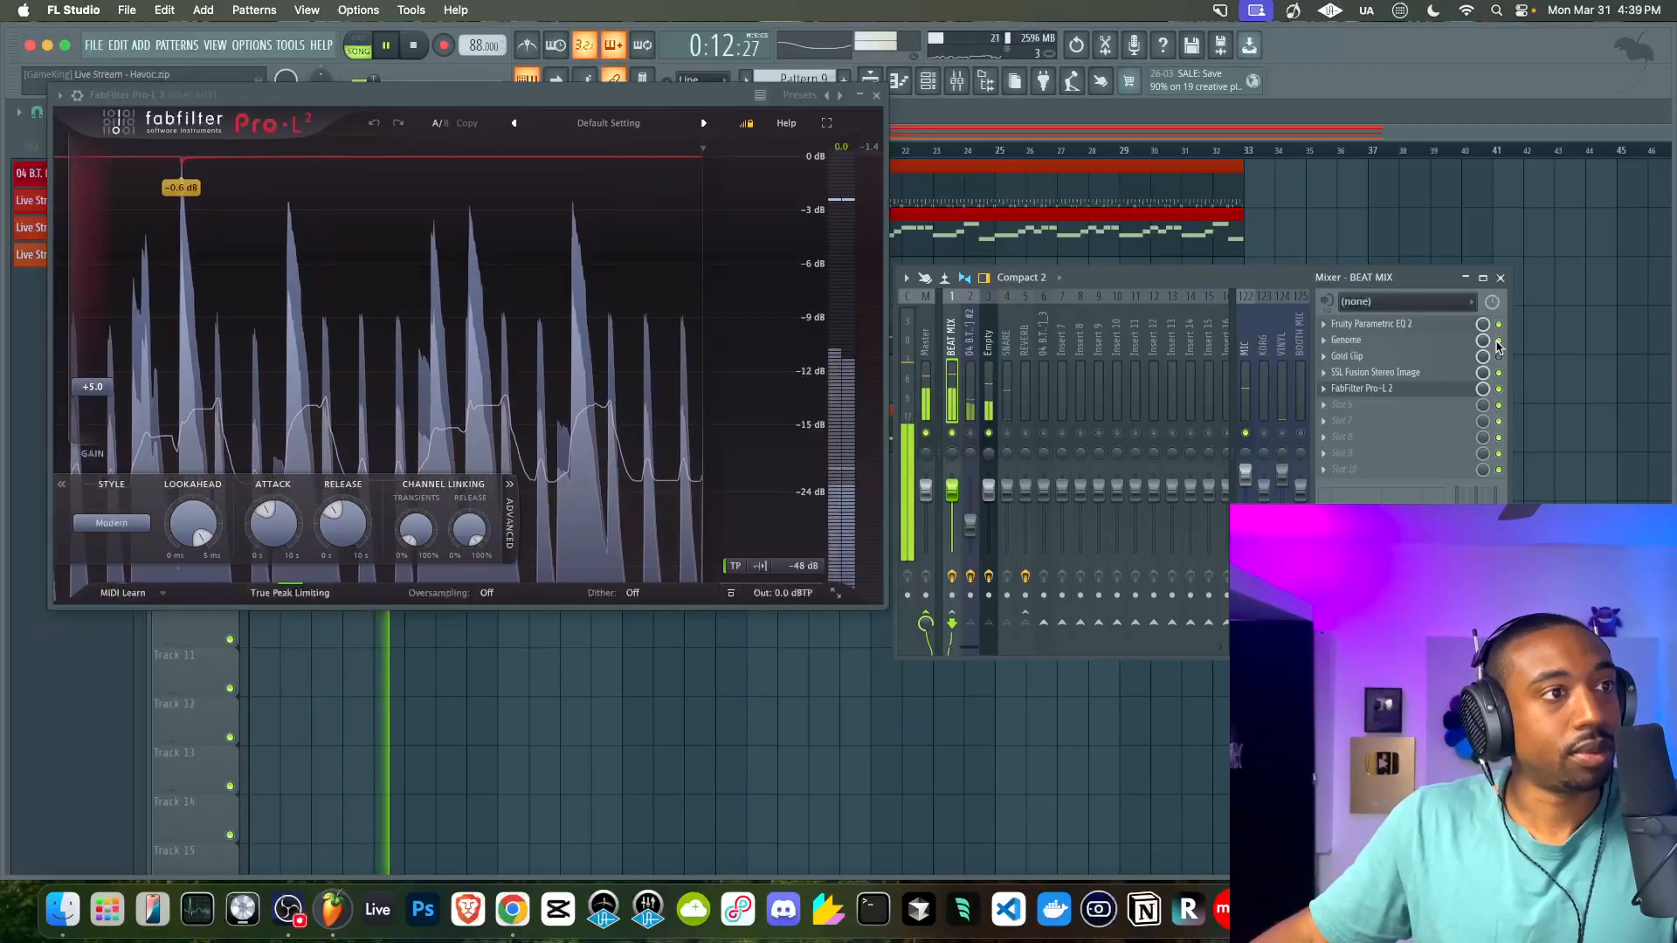
pyautogui.press('space')
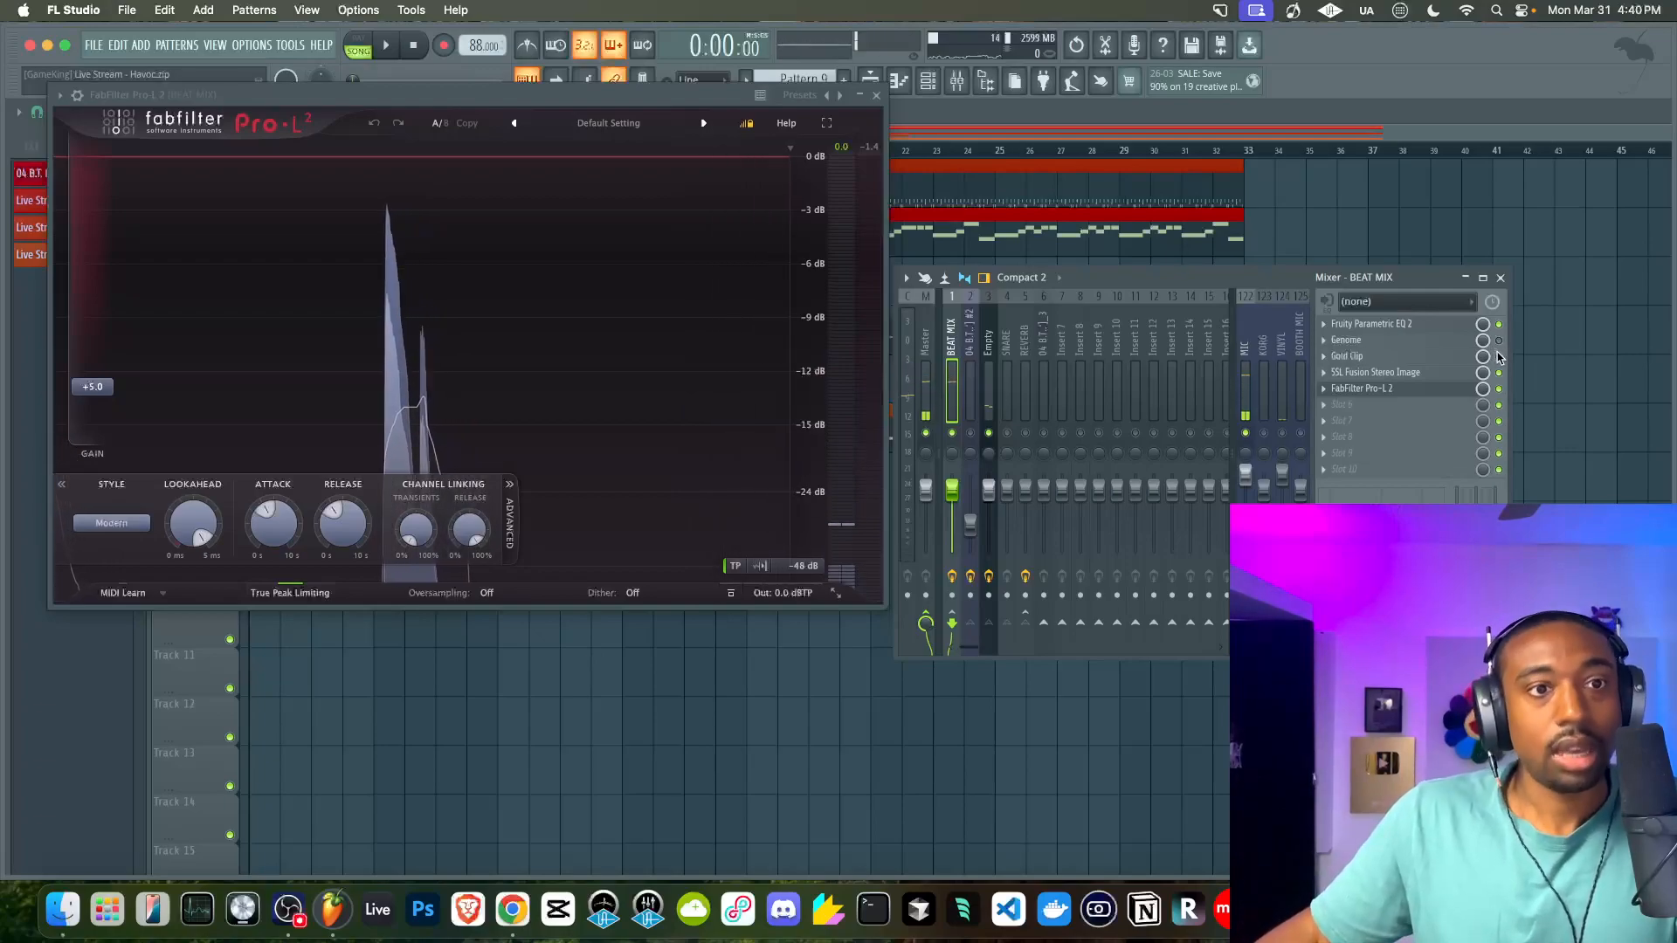
# Open the Gold Clip plugin from the BEAT MIX effect chain and place its window below the mixer's effect list
pyautogui.click(1462, 357)
pyautogui.moveTo(684, 166); pyautogui.dragTo(954, 371)
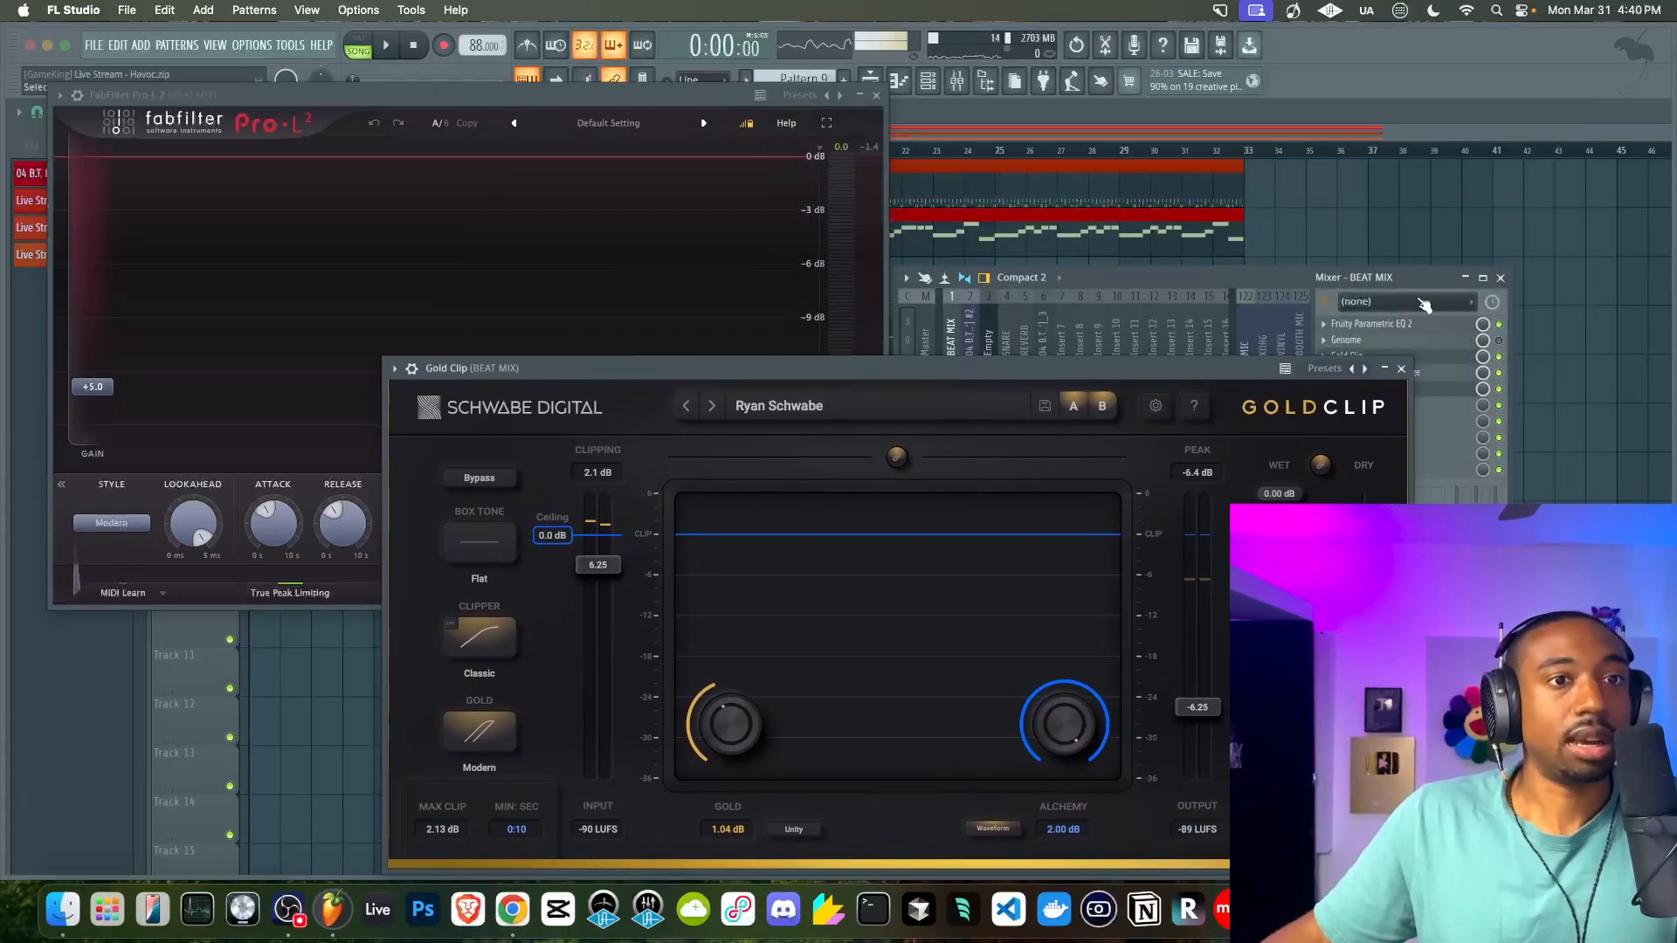
# Open Genome's Codex model browser and look through the NAM models in the AnalogX folder
pyautogui.click(1390, 347)
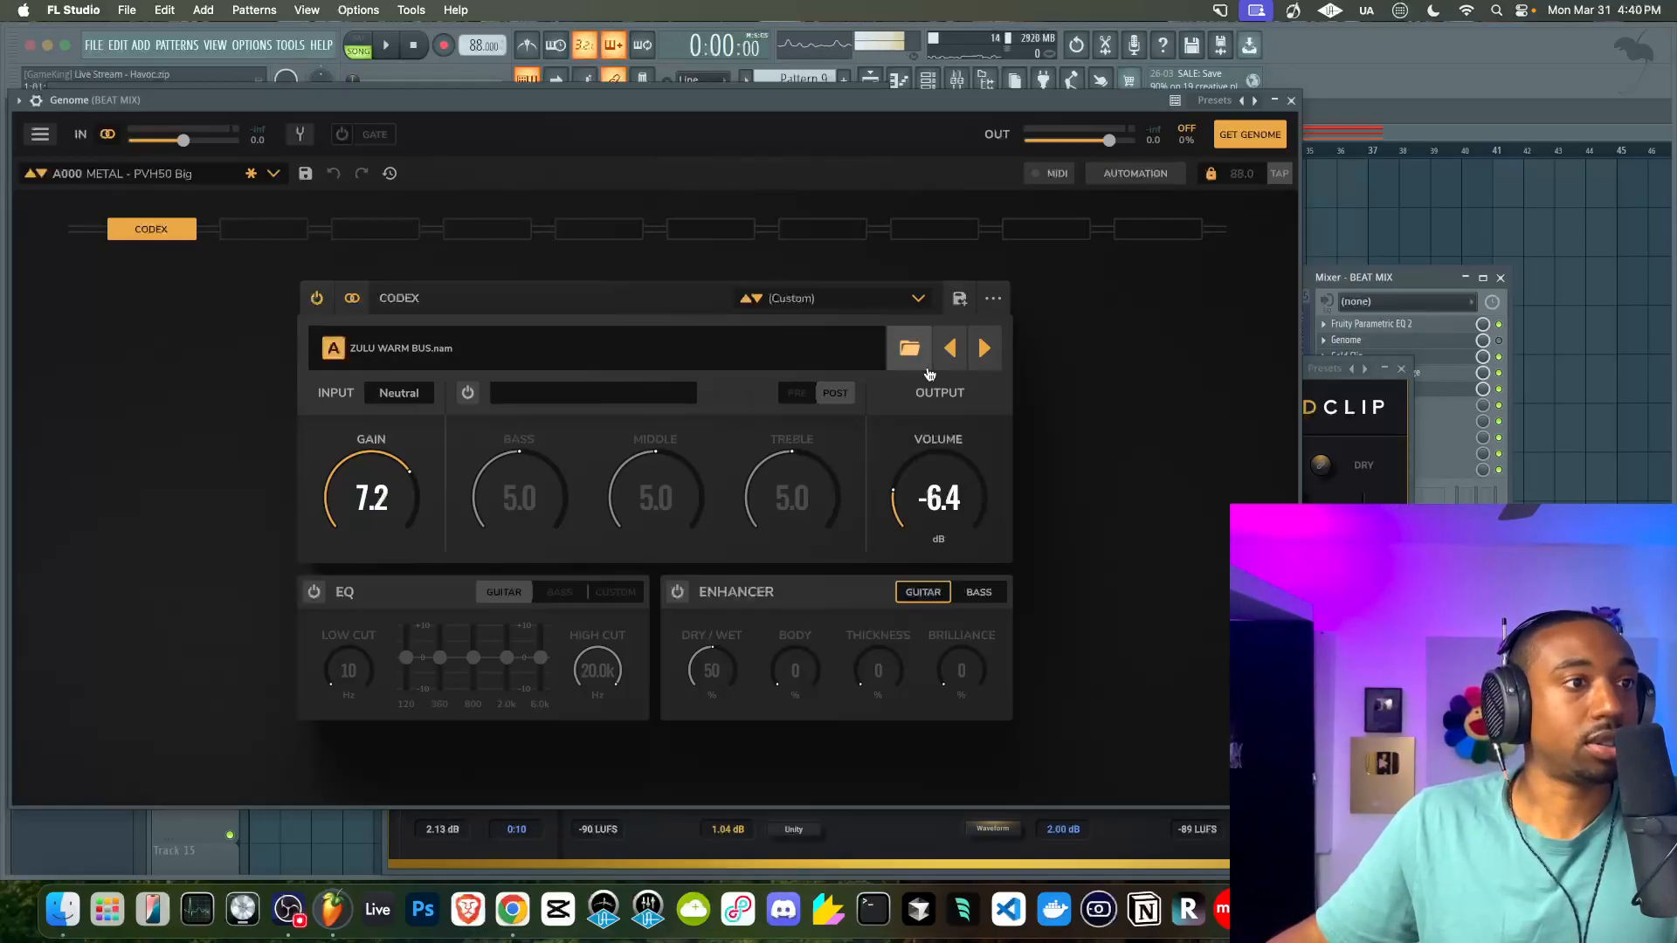
pyautogui.click(909, 348)
pyautogui.click(835, 190)
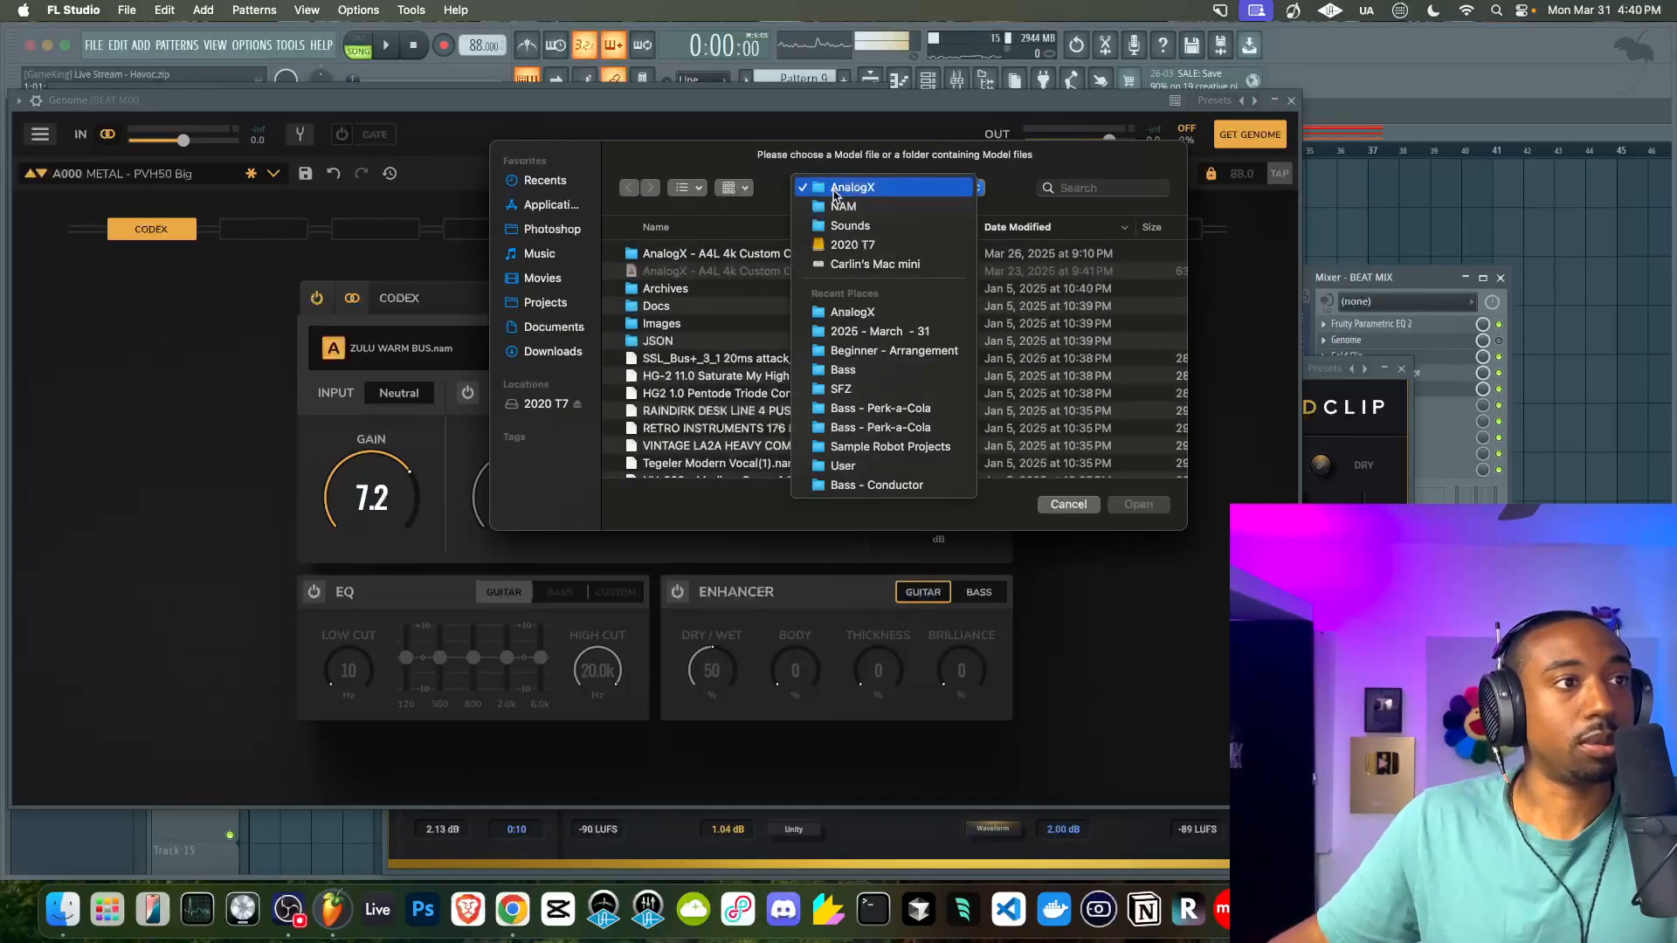
pyautogui.click(841, 208)
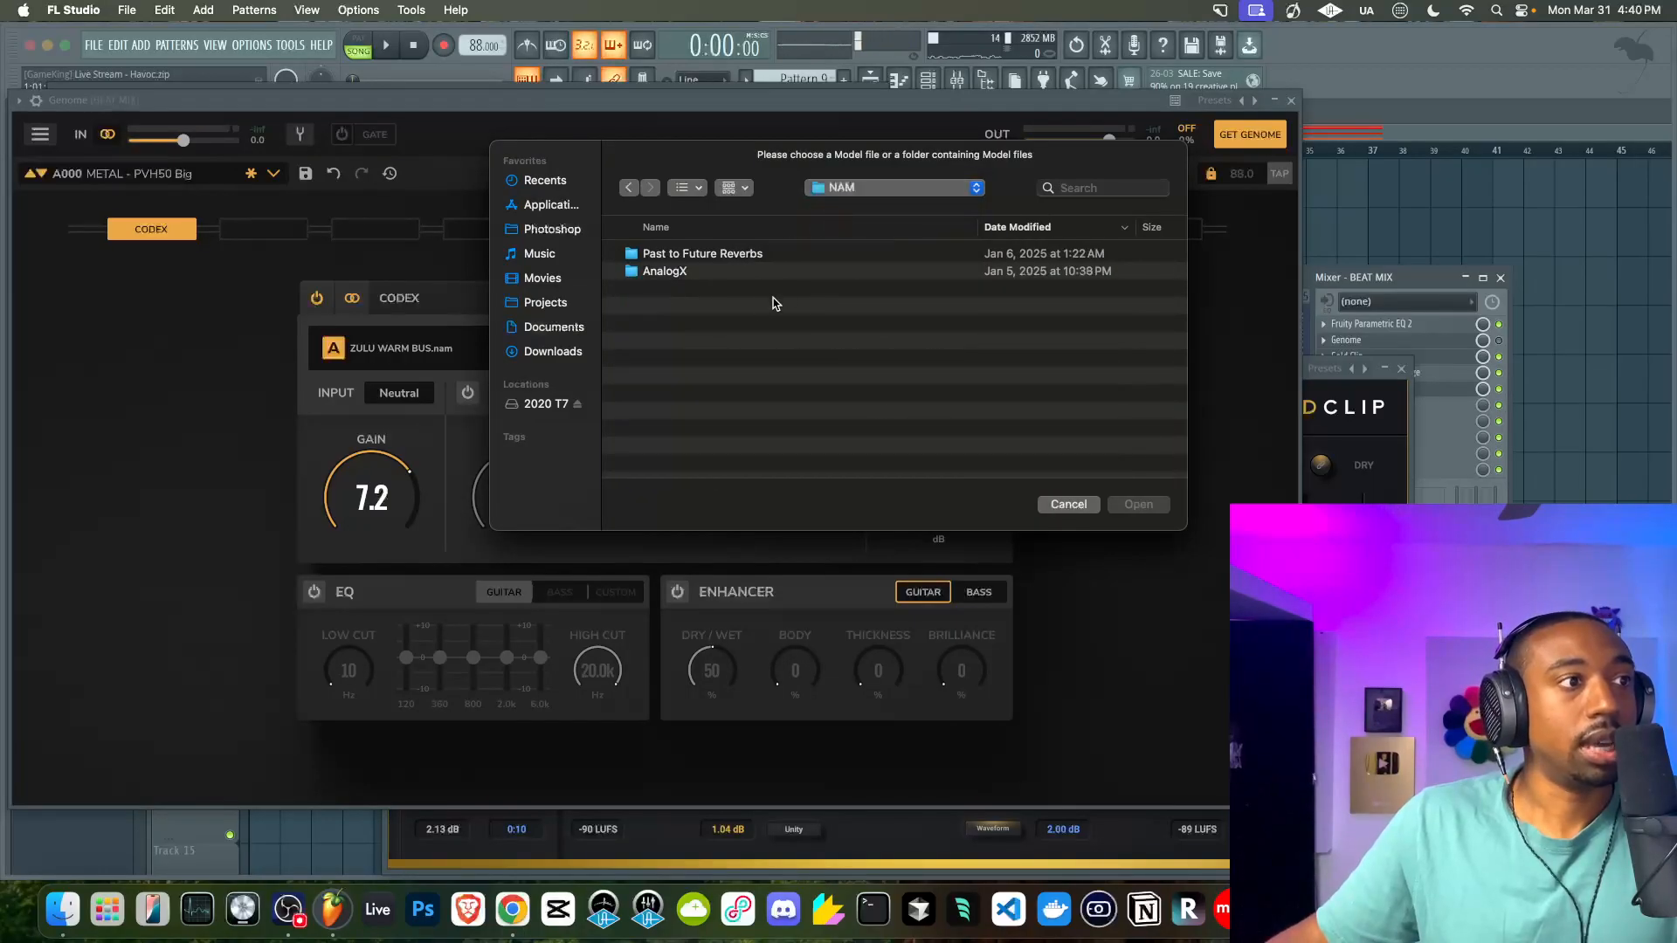
pyautogui.doubleClick(700, 271)
pyautogui.scroll(-10, 757, 318)
pyautogui.scroll(3, 757, 318)
pyautogui.scroll(-3, 756, 318)
pyautogui.scroll(3, 757, 318)
pyautogui.scroll(1, 756, 318)
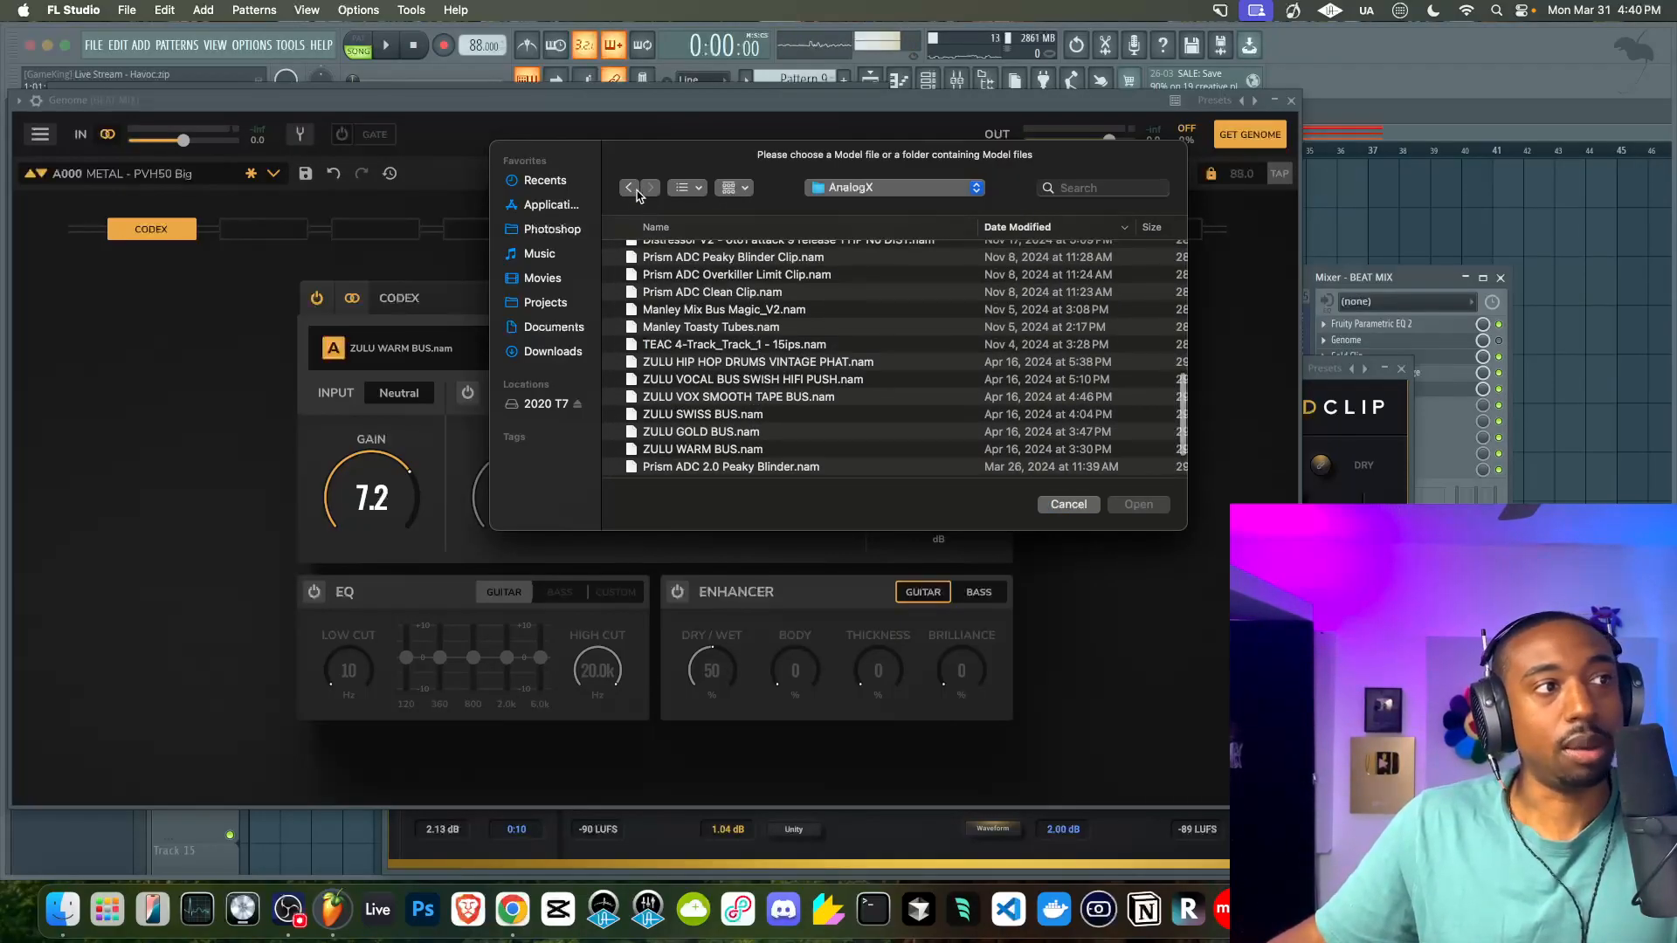
pyautogui.scroll(10, 696, 316)
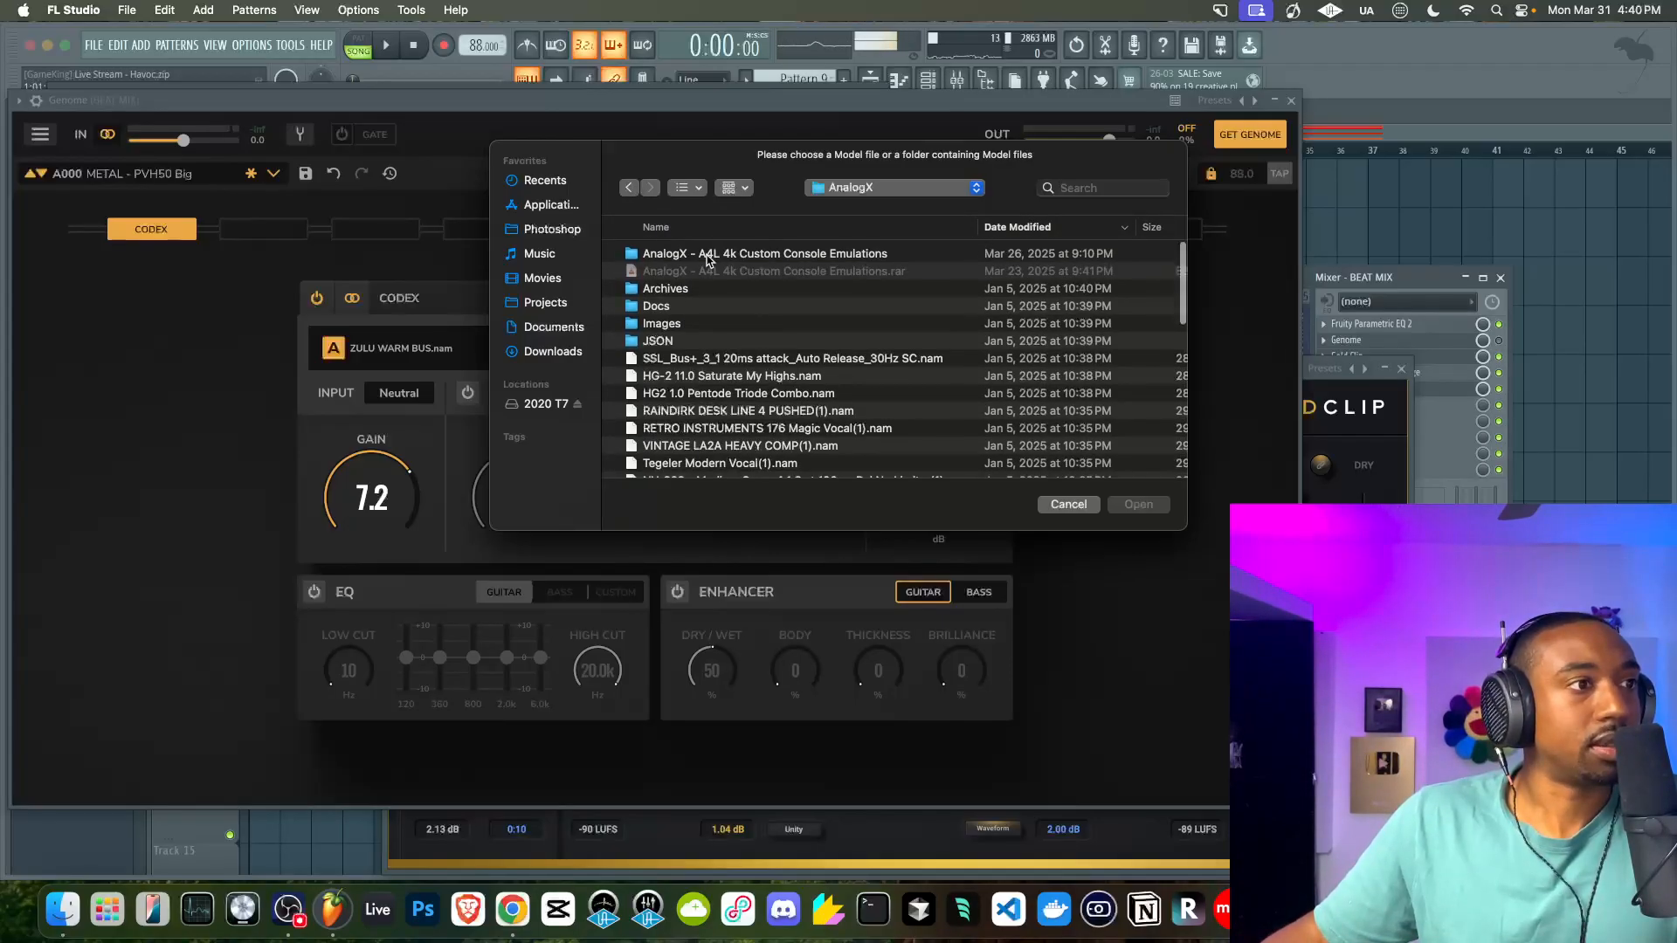
# Review the AnalogX console emulation folder and nearby models, cancel the model selection, and close Genome
pyautogui.click(709, 255)
pyautogui.scroll(-10, 732, 306)
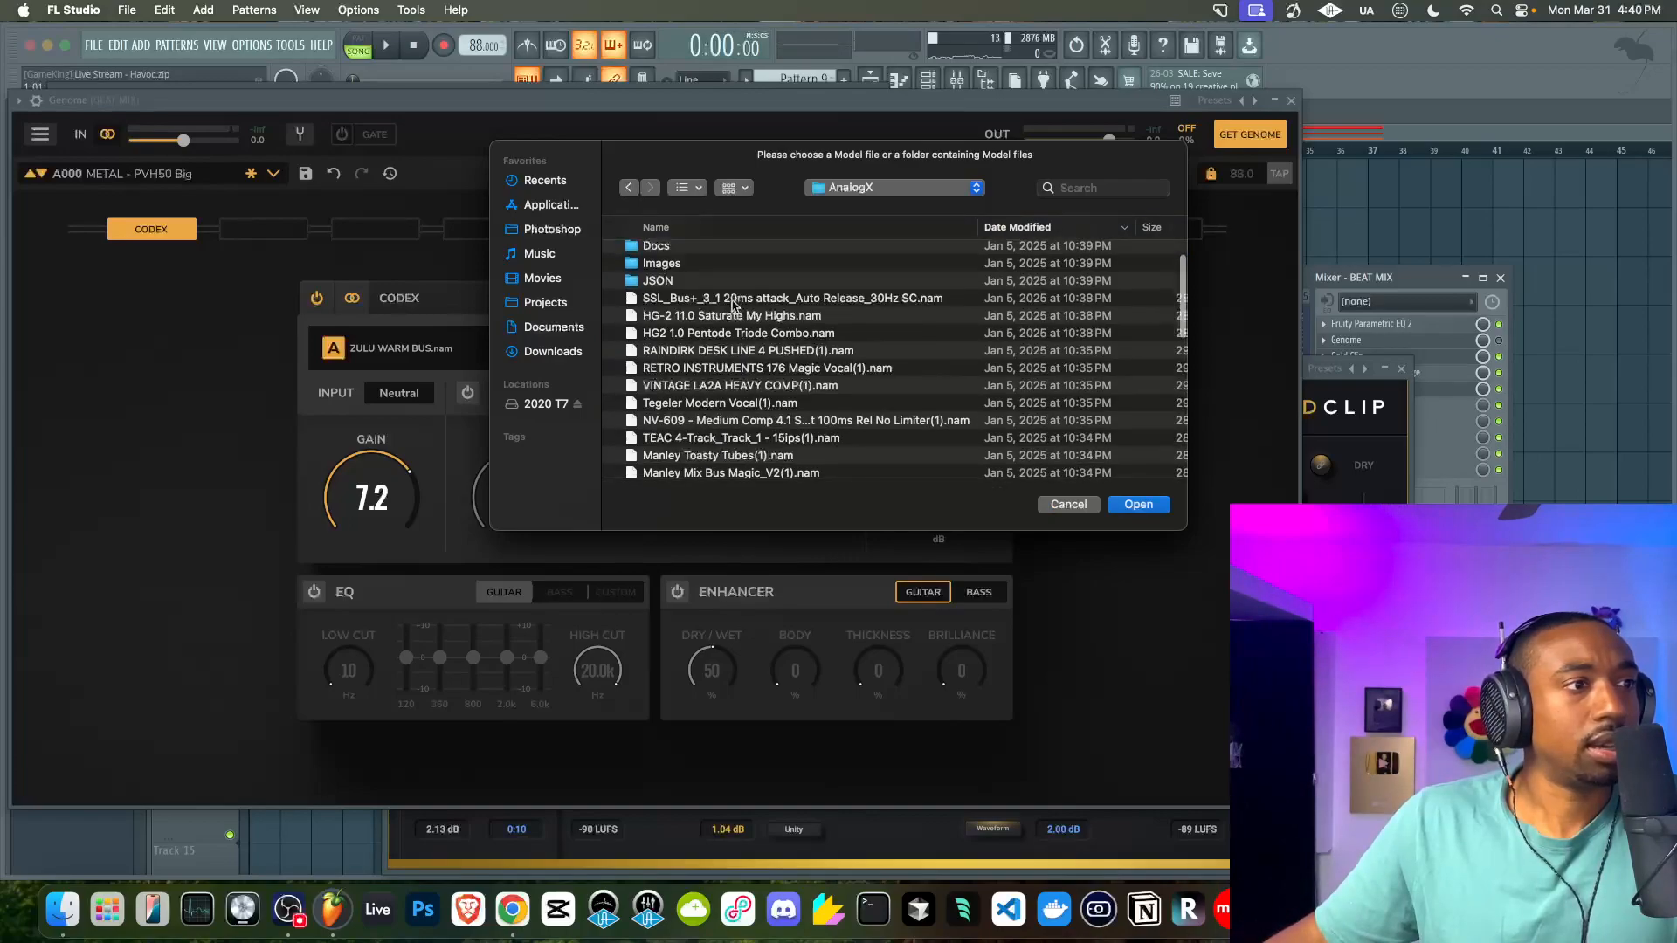
pyautogui.scroll(10, 732, 306)
pyautogui.scroll(-3, 732, 306)
pyautogui.scroll(3, 732, 305)
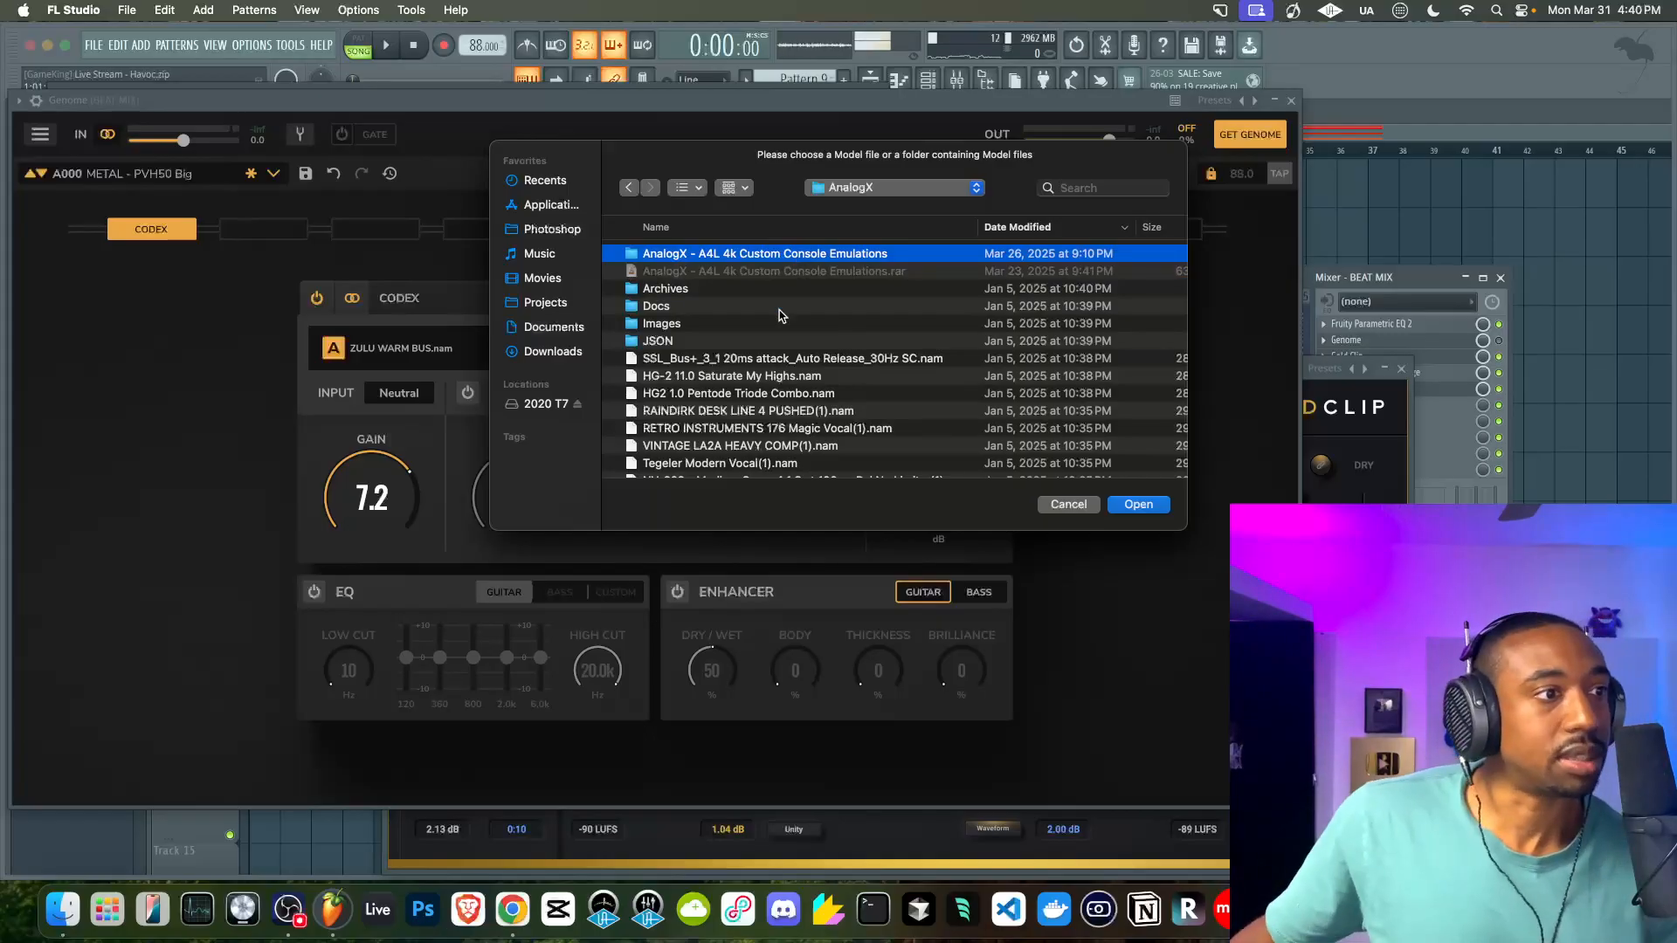
pyautogui.scroll(-5, 777, 319)
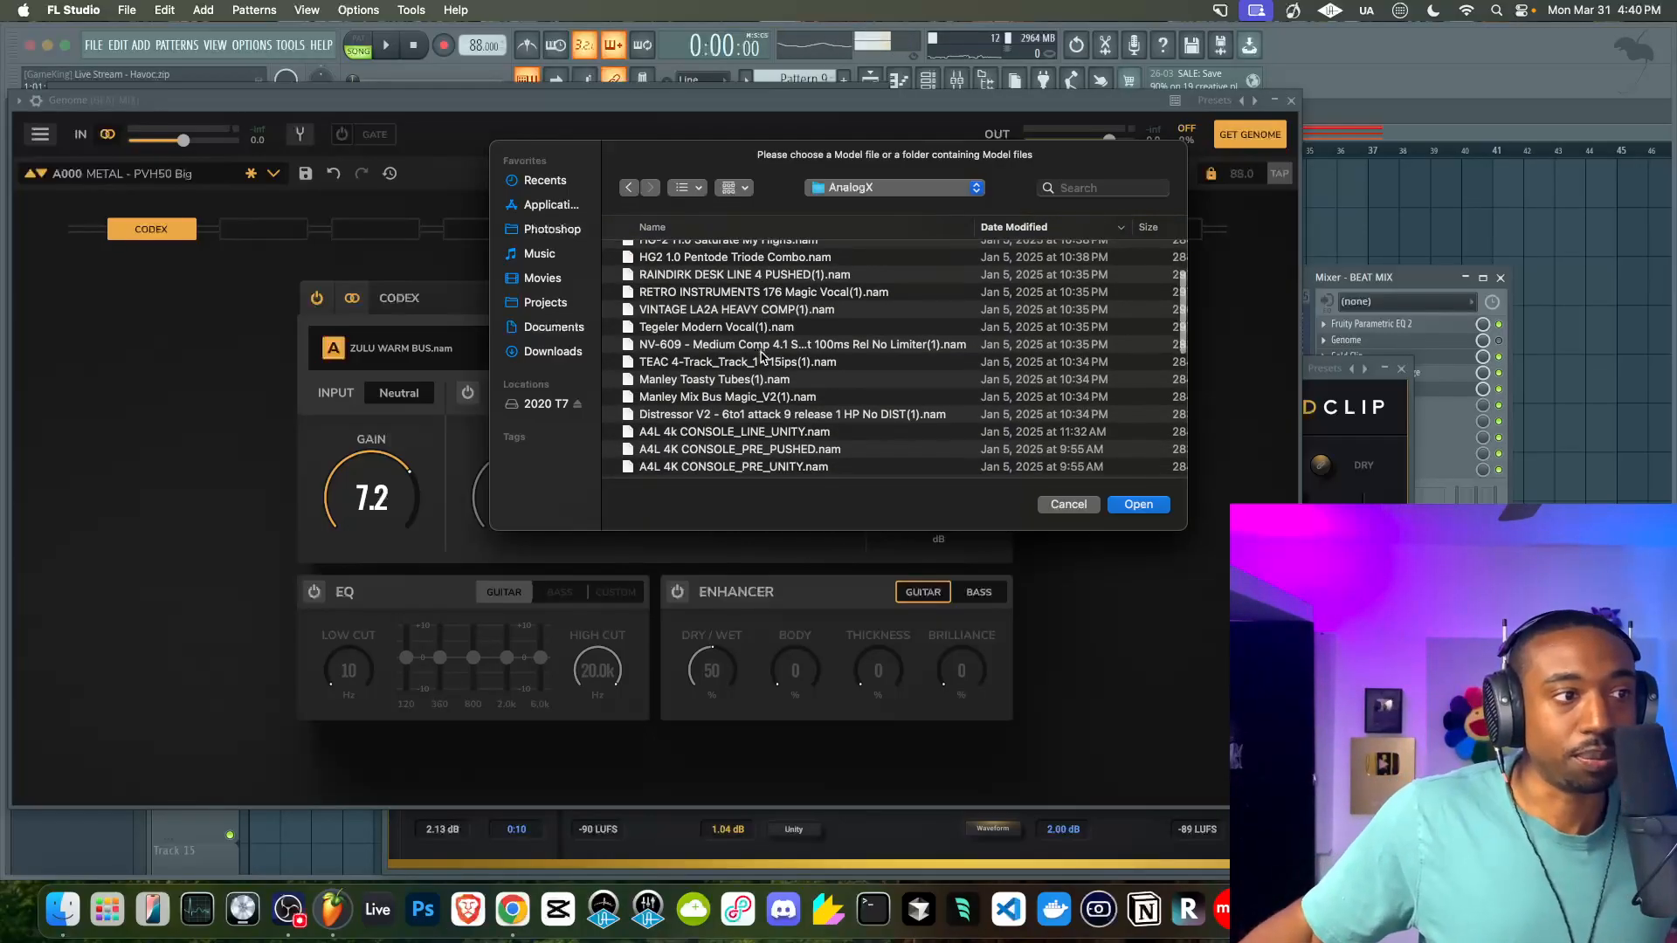
pyautogui.scroll(-4, 762, 357)
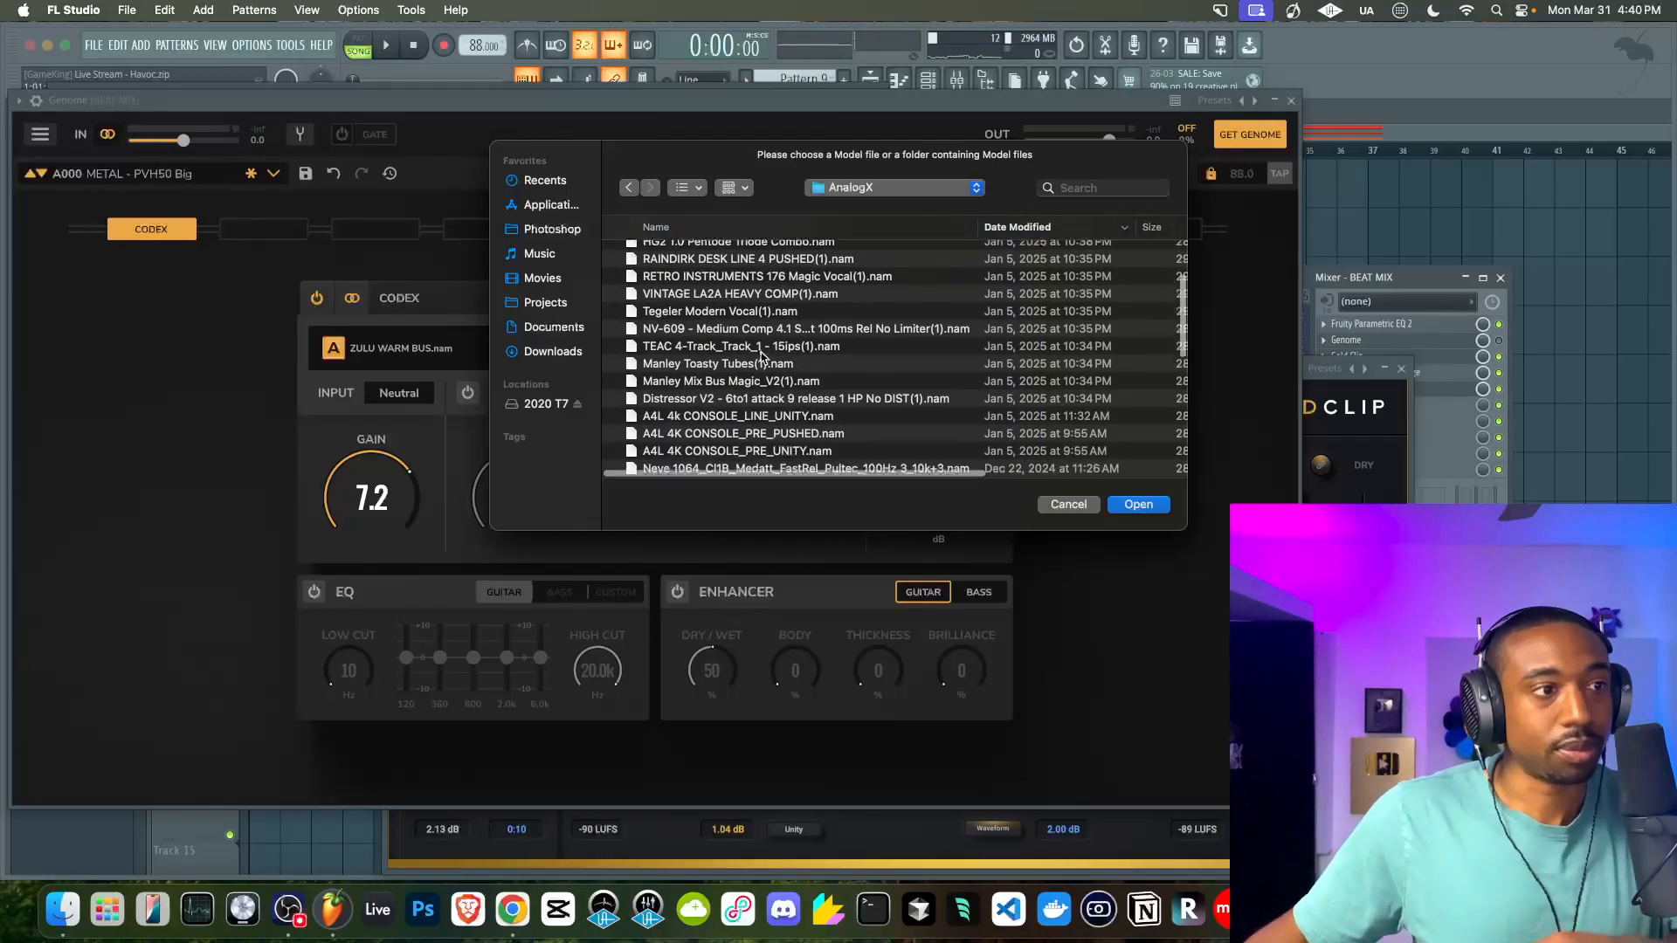
pyautogui.press('space')
pyautogui.press('space')
pyautogui.click(1066, 504)
pyautogui.press('space')
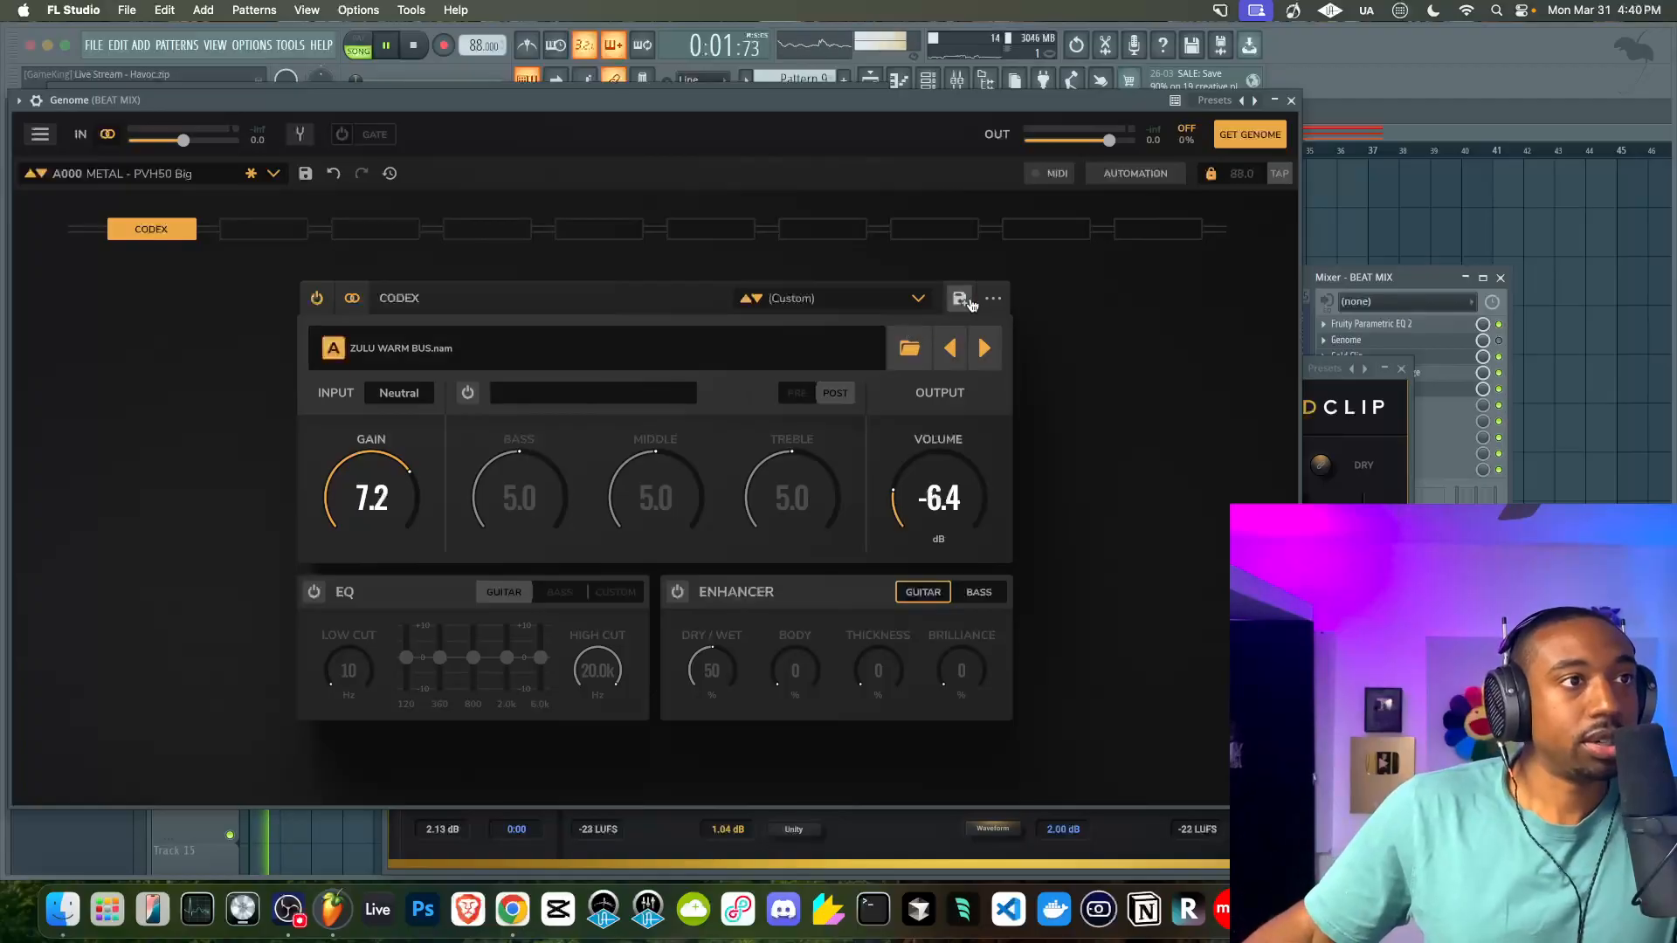
pyautogui.click(1290, 101)
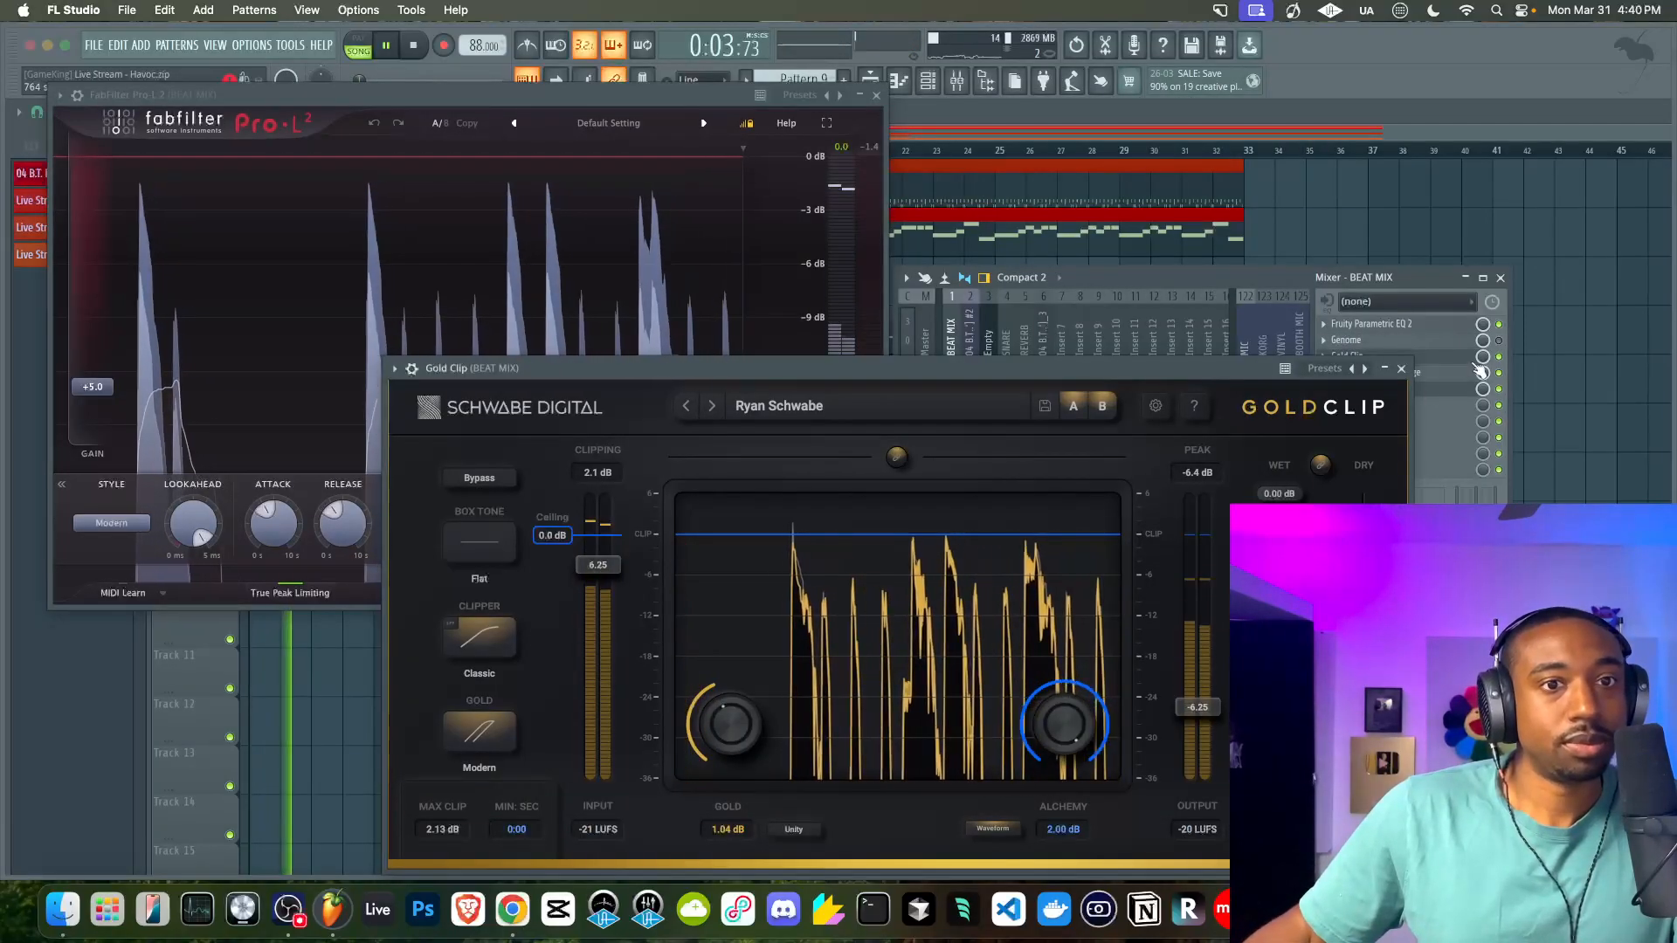
# Compare BEAT MIX playback with Gold Clip bypassed and enabled, keeping its window clear of the mixer's effect list, and close the plugin
pyautogui.press('space')
pyautogui.press('space')
pyautogui.moveTo(1097, 374); pyautogui.dragTo(1090, 339)
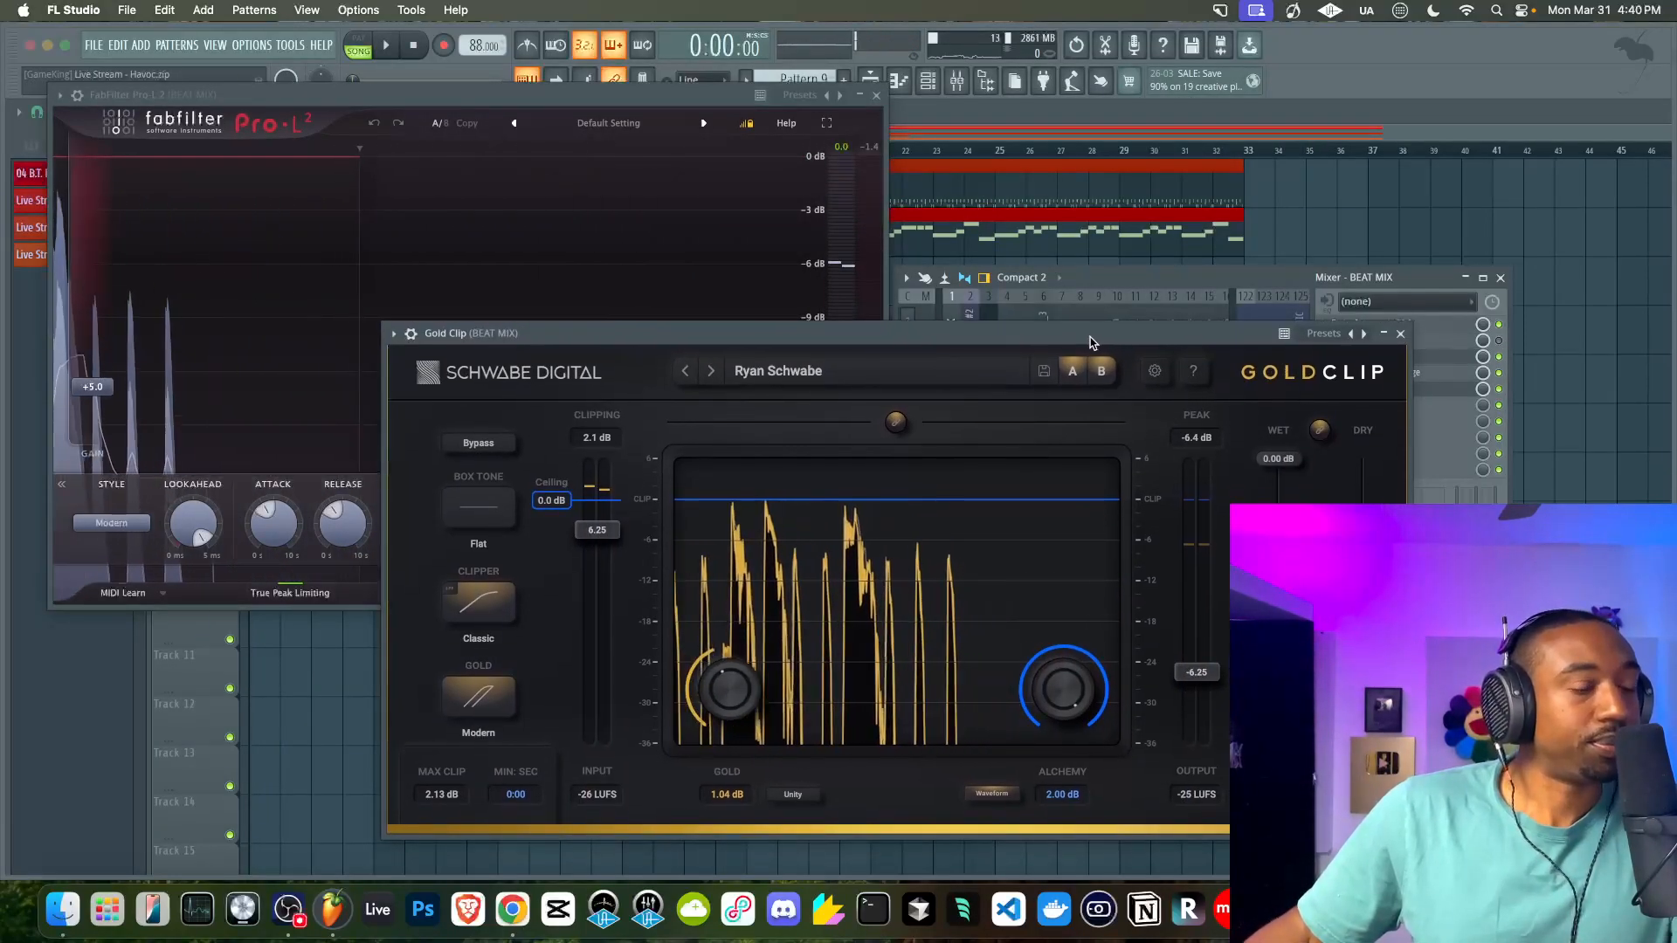
pyautogui.press('space')
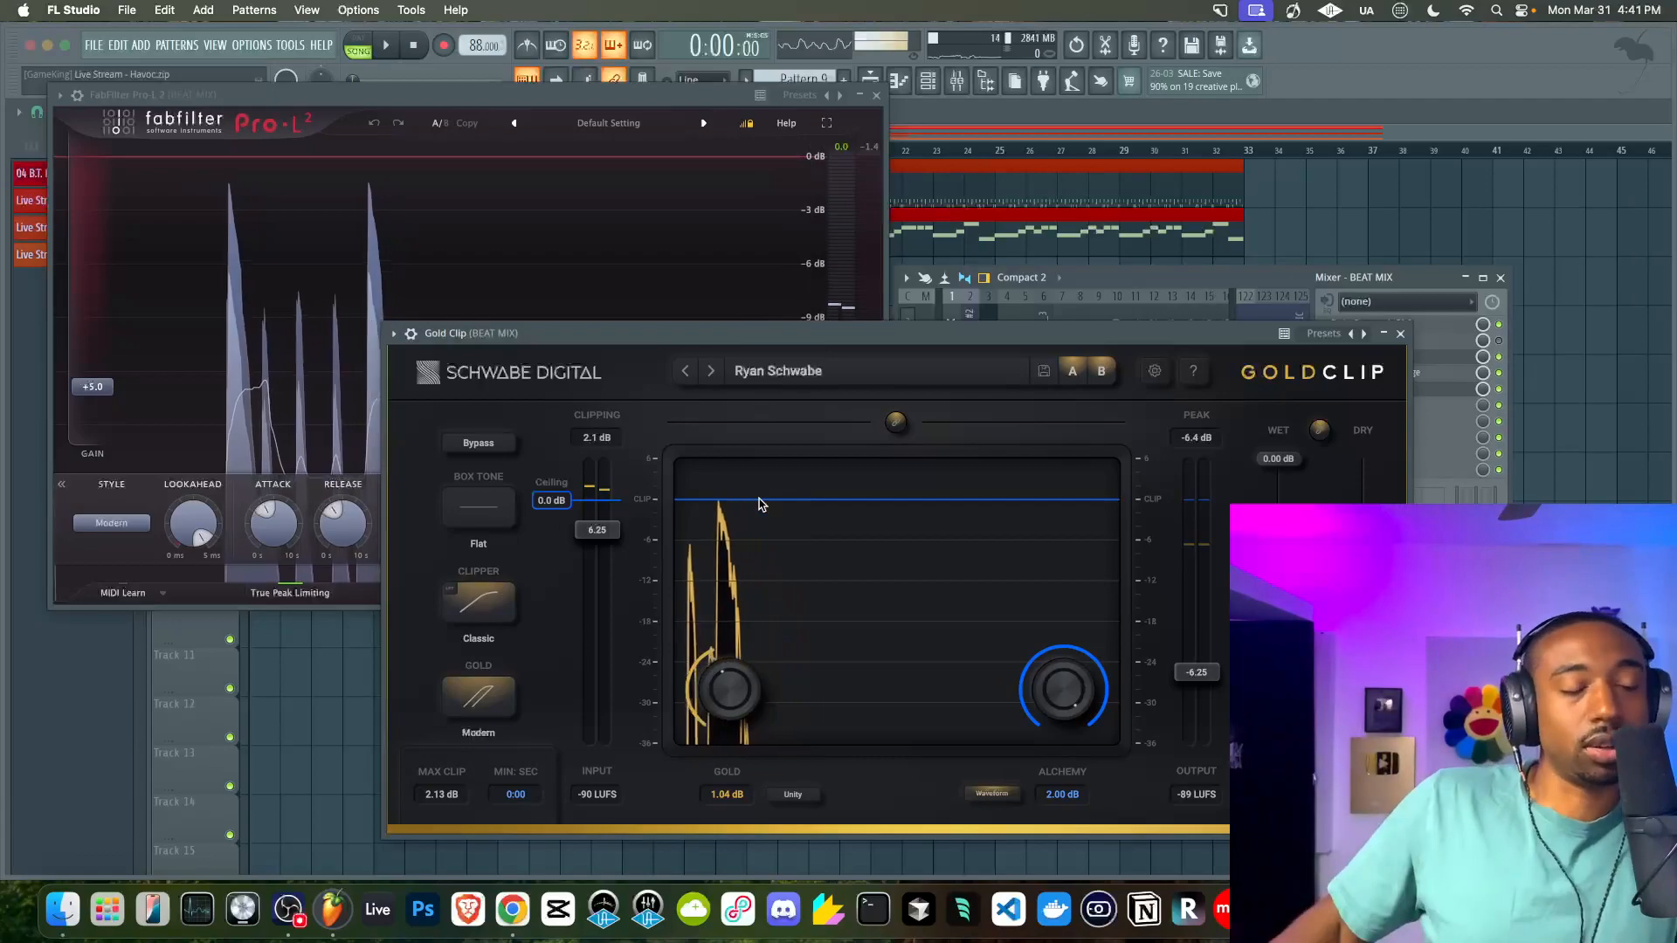
pyautogui.press('space')
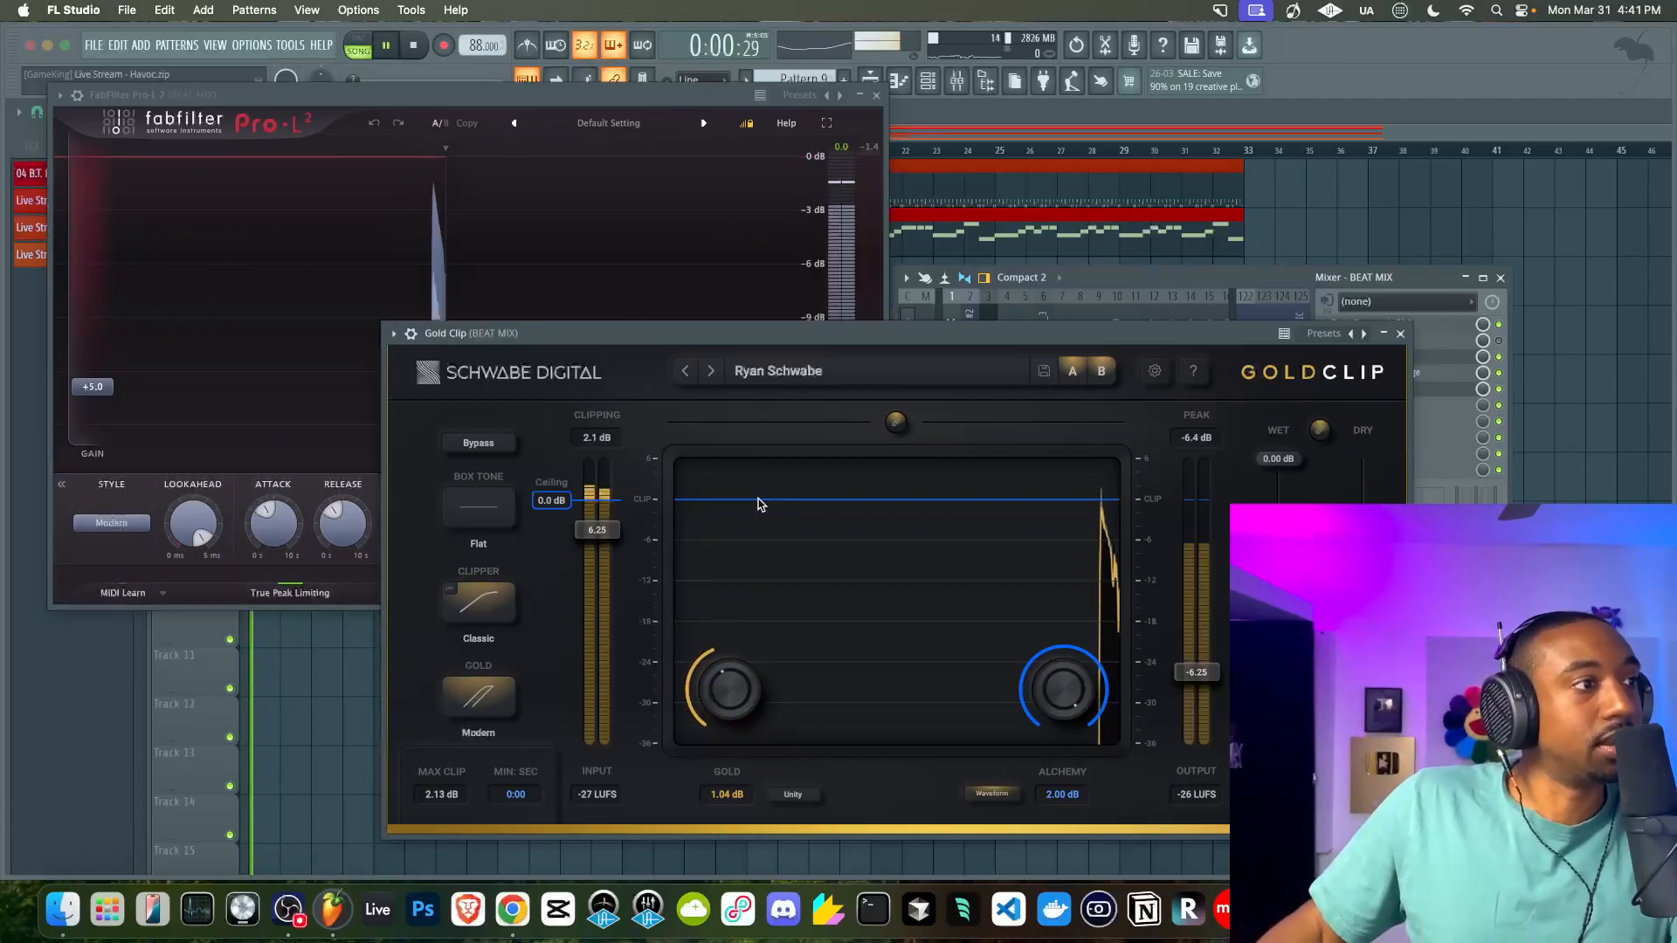
pyautogui.moveTo(1265, 339); pyautogui.dragTo(1112, 379)
pyautogui.click(1500, 357)
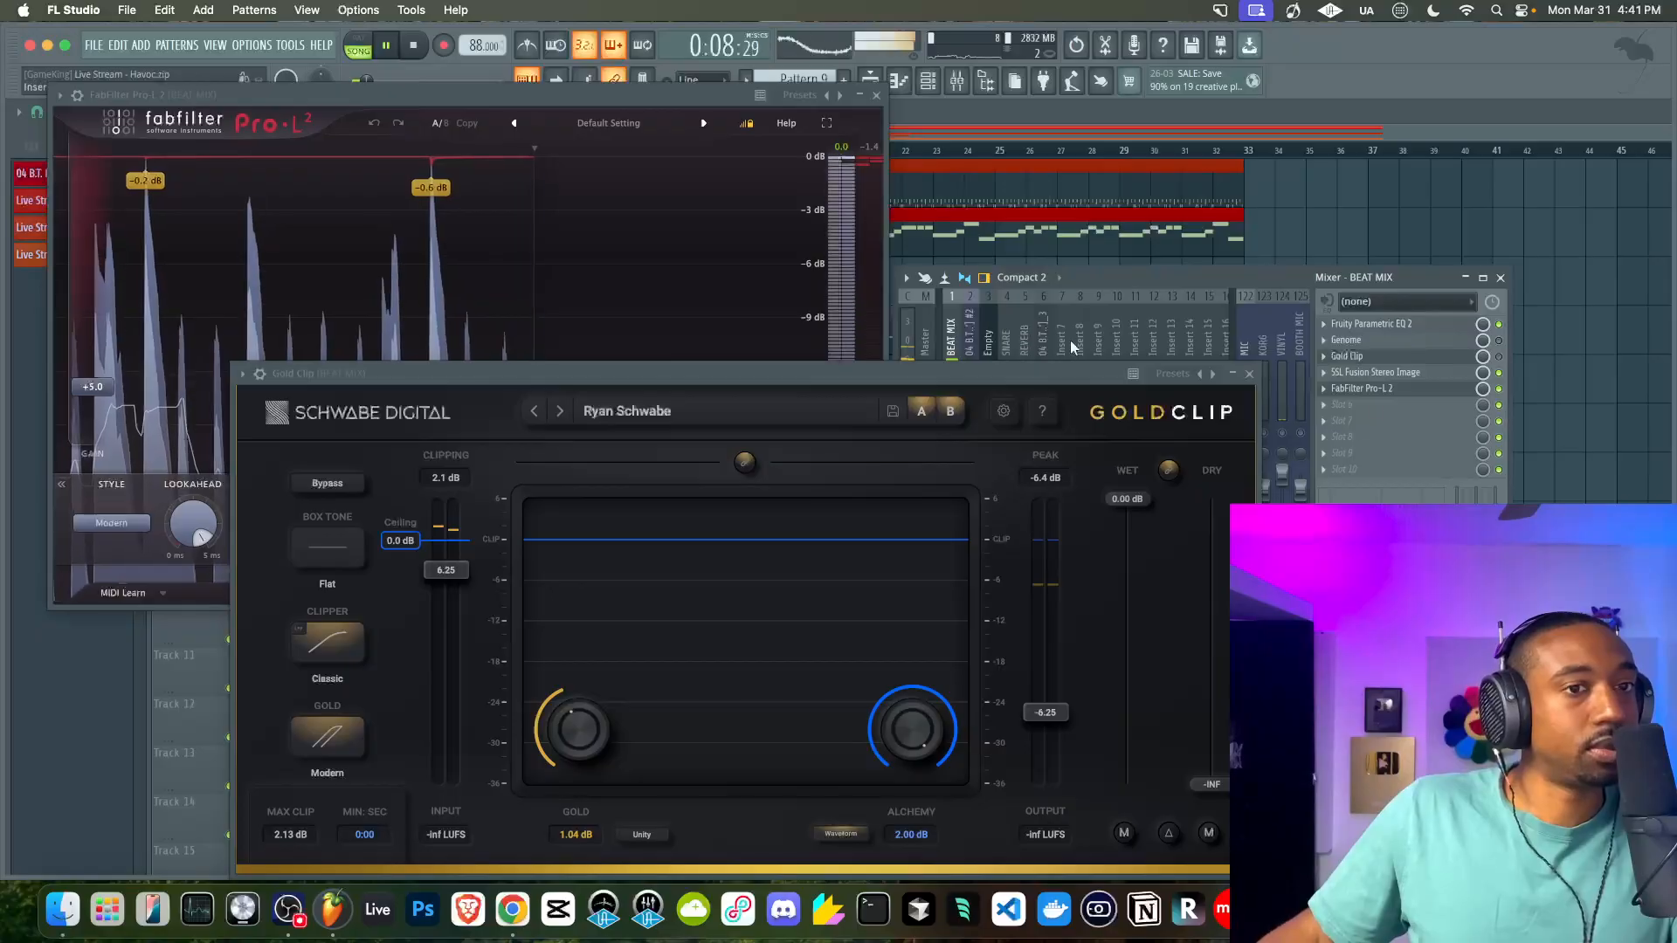
pyautogui.click(1499, 356)
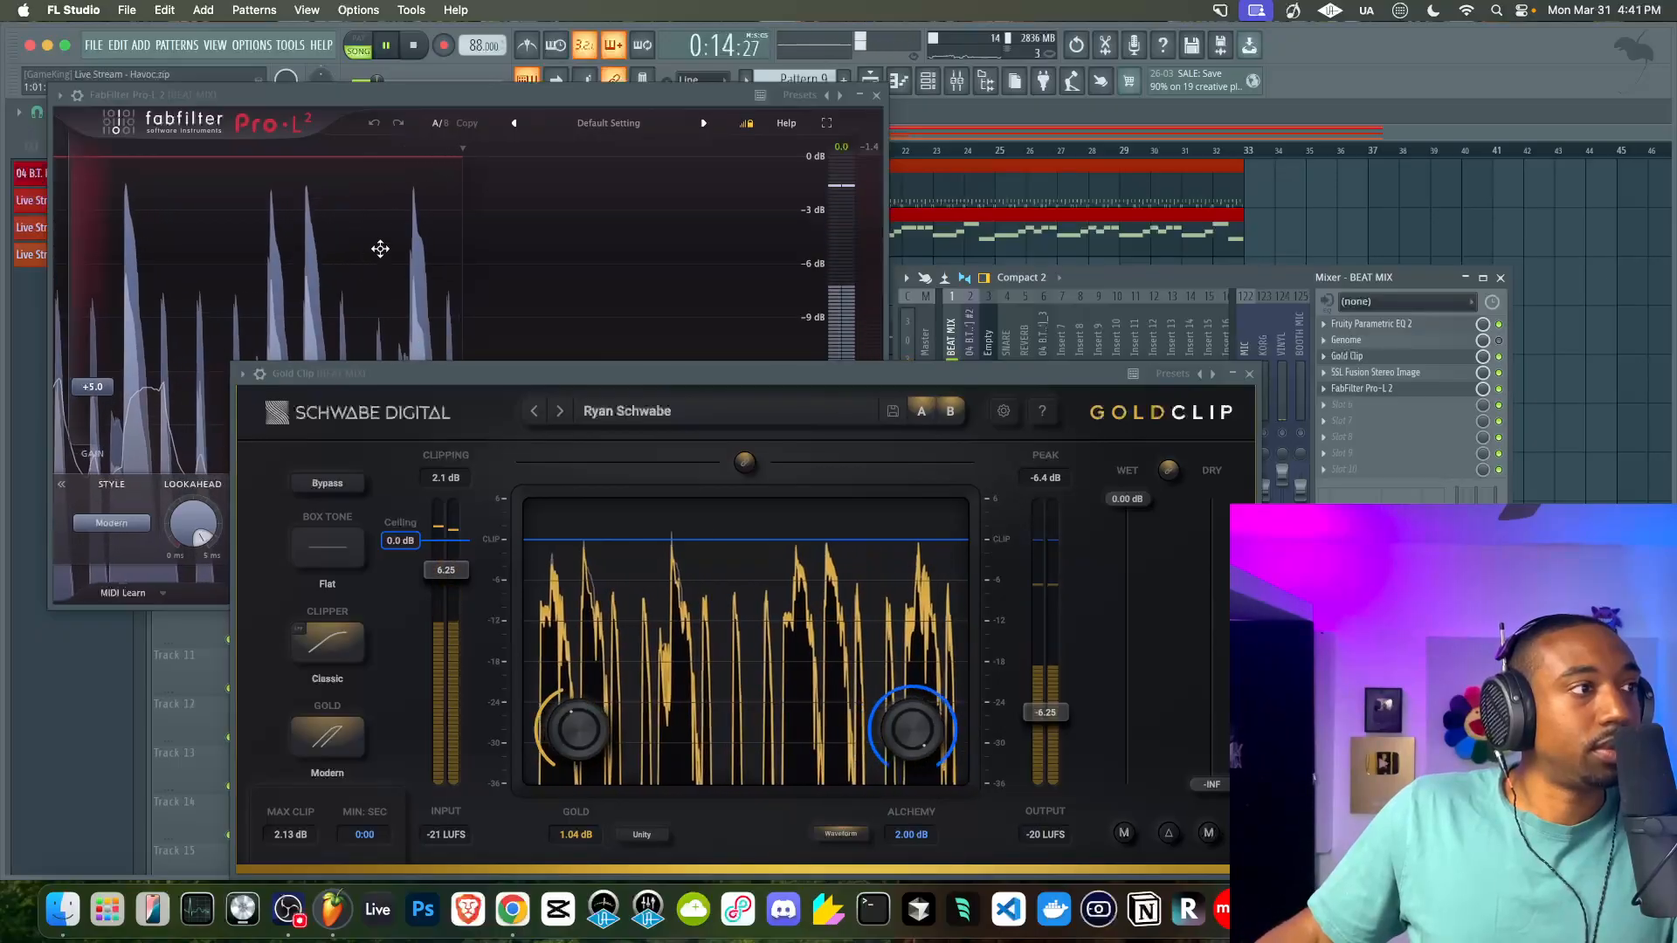
pyautogui.press('space')
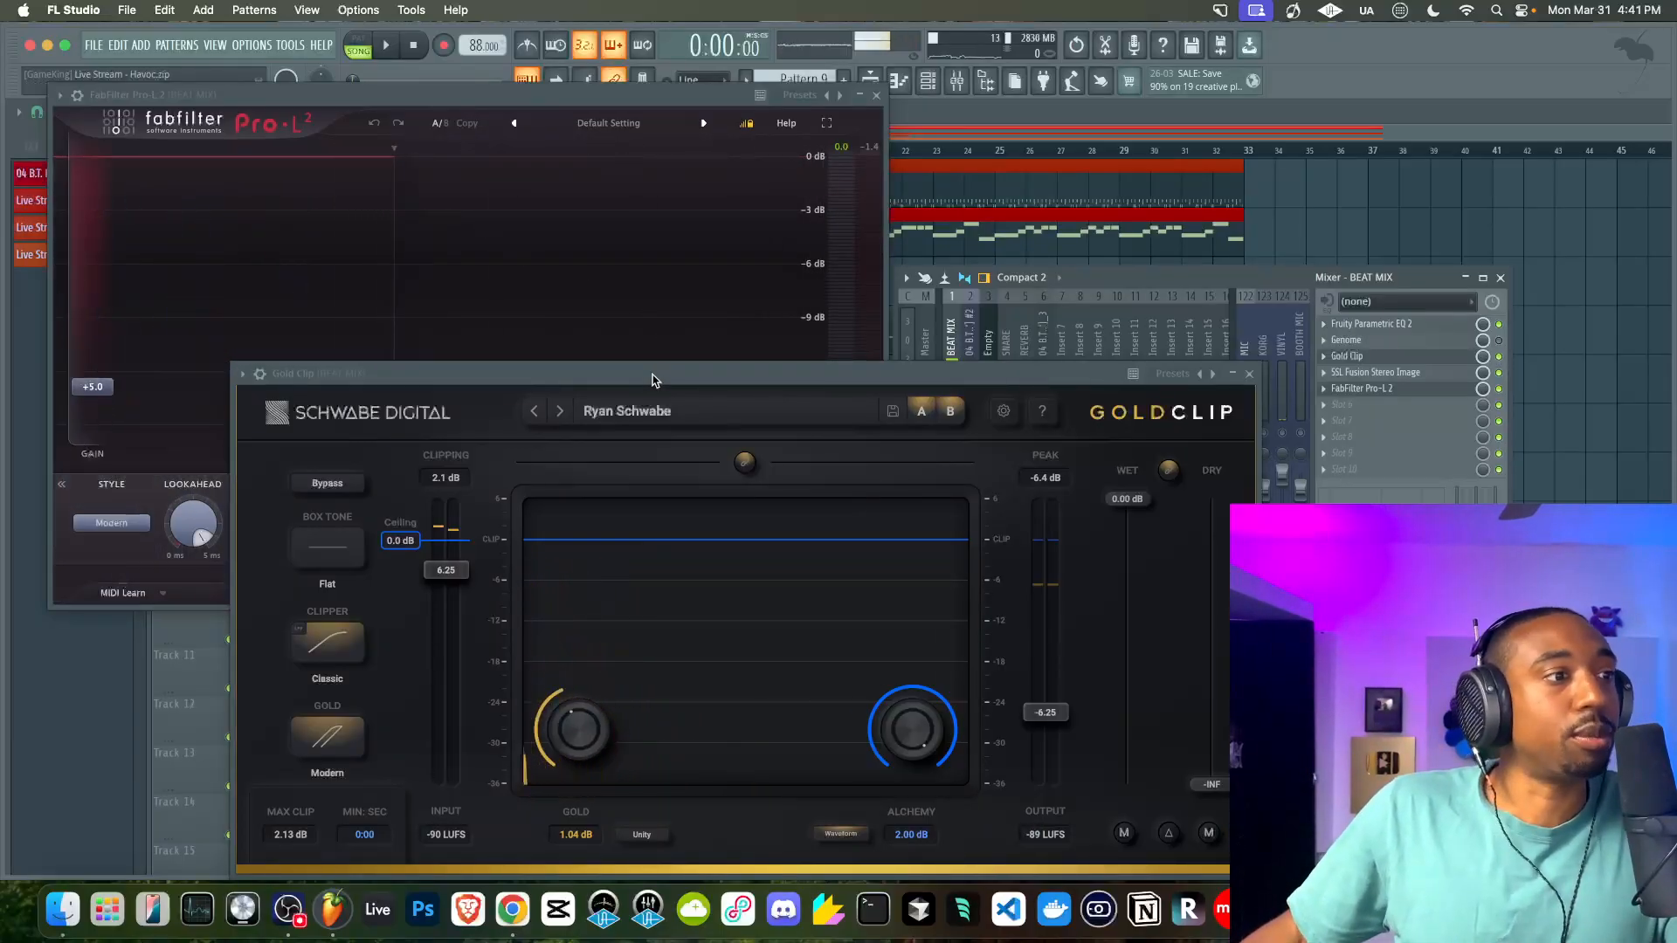
pyautogui.moveTo(653, 380); pyautogui.dragTo(655, 329)
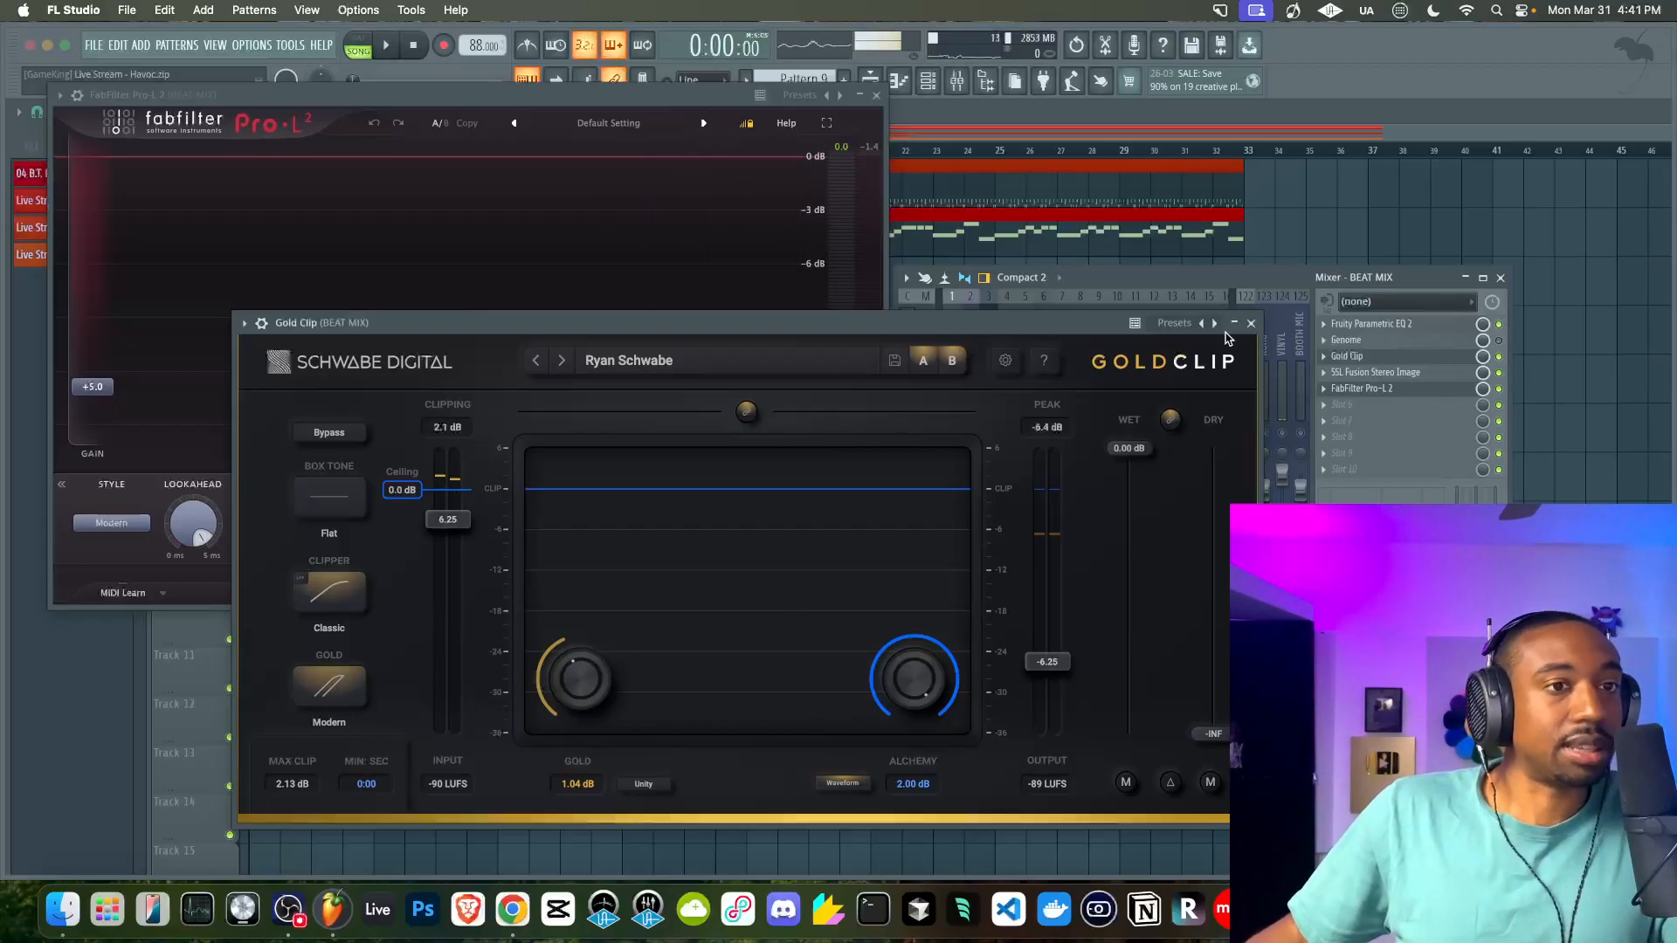
pyautogui.click(1251, 324)
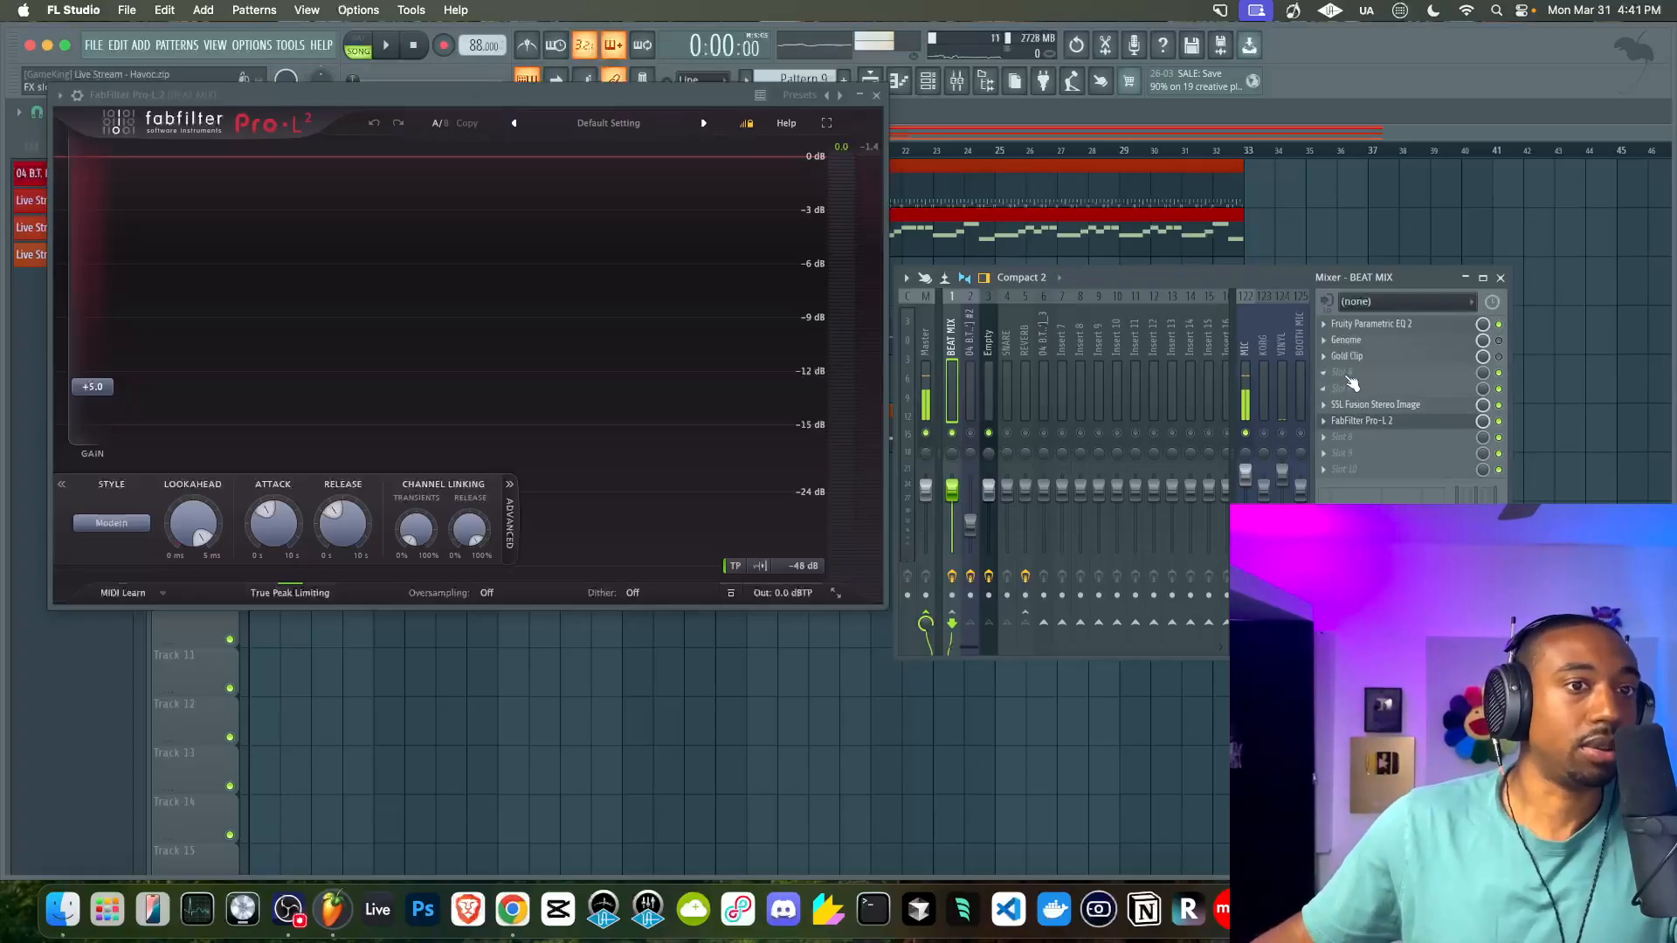
# Load Fruity WaveShaper in the BEAT MIX slot directly after Gold Clip and arrange its window beside Pro-L 2
pyautogui.click(1350, 382)
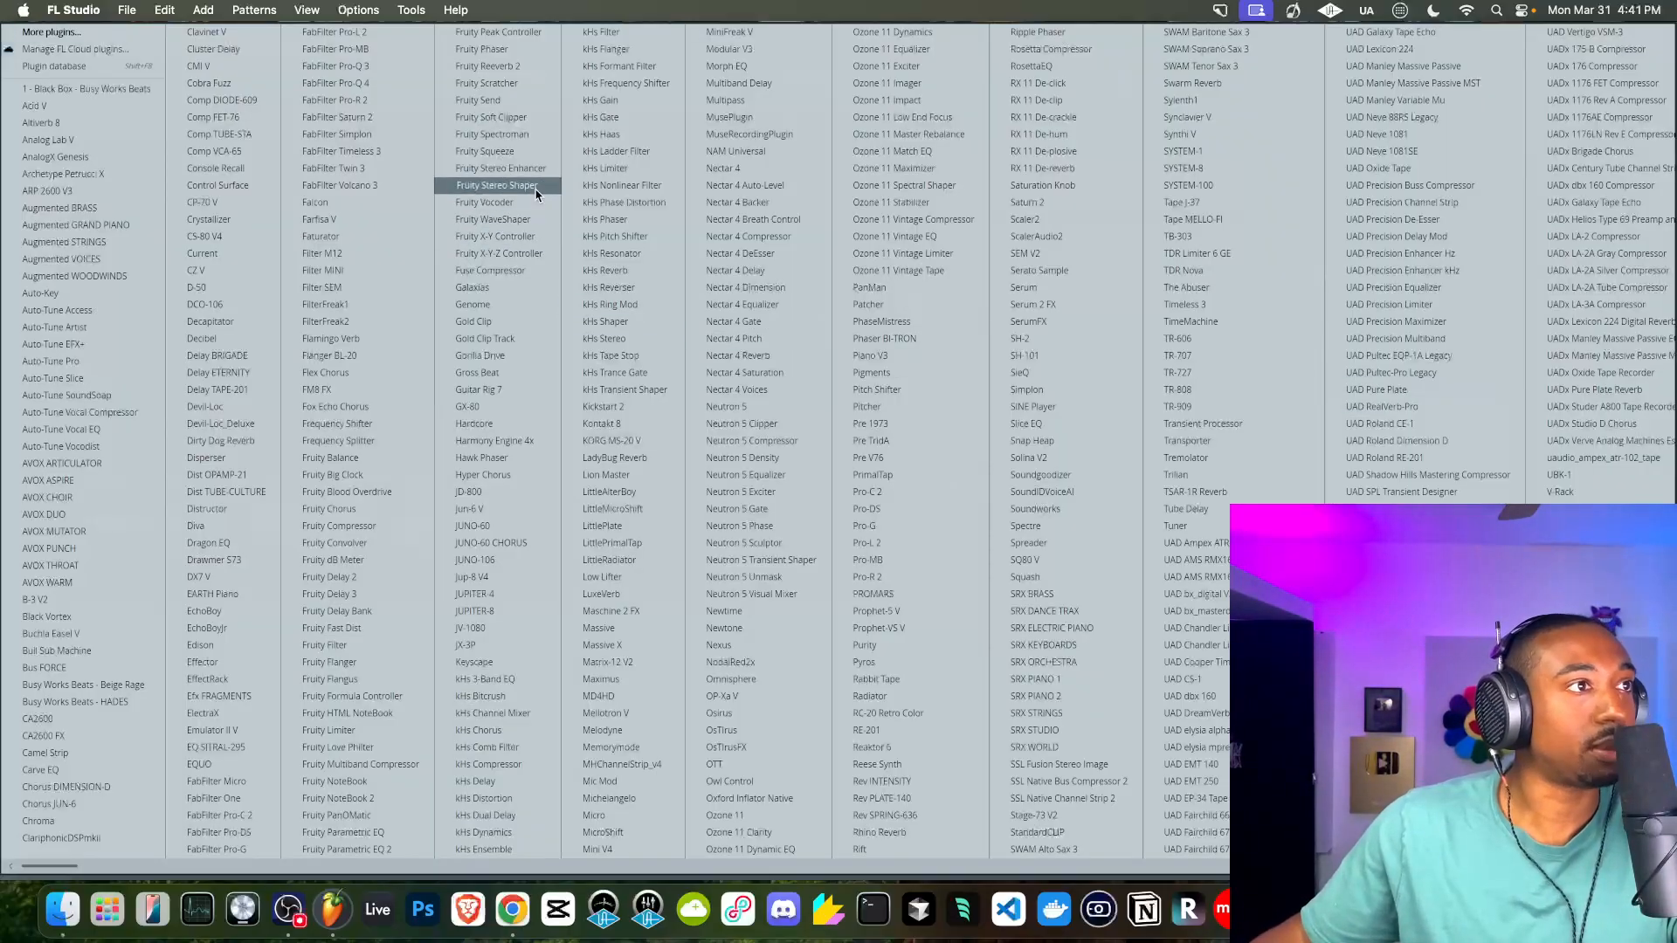
pyautogui.click(528, 221)
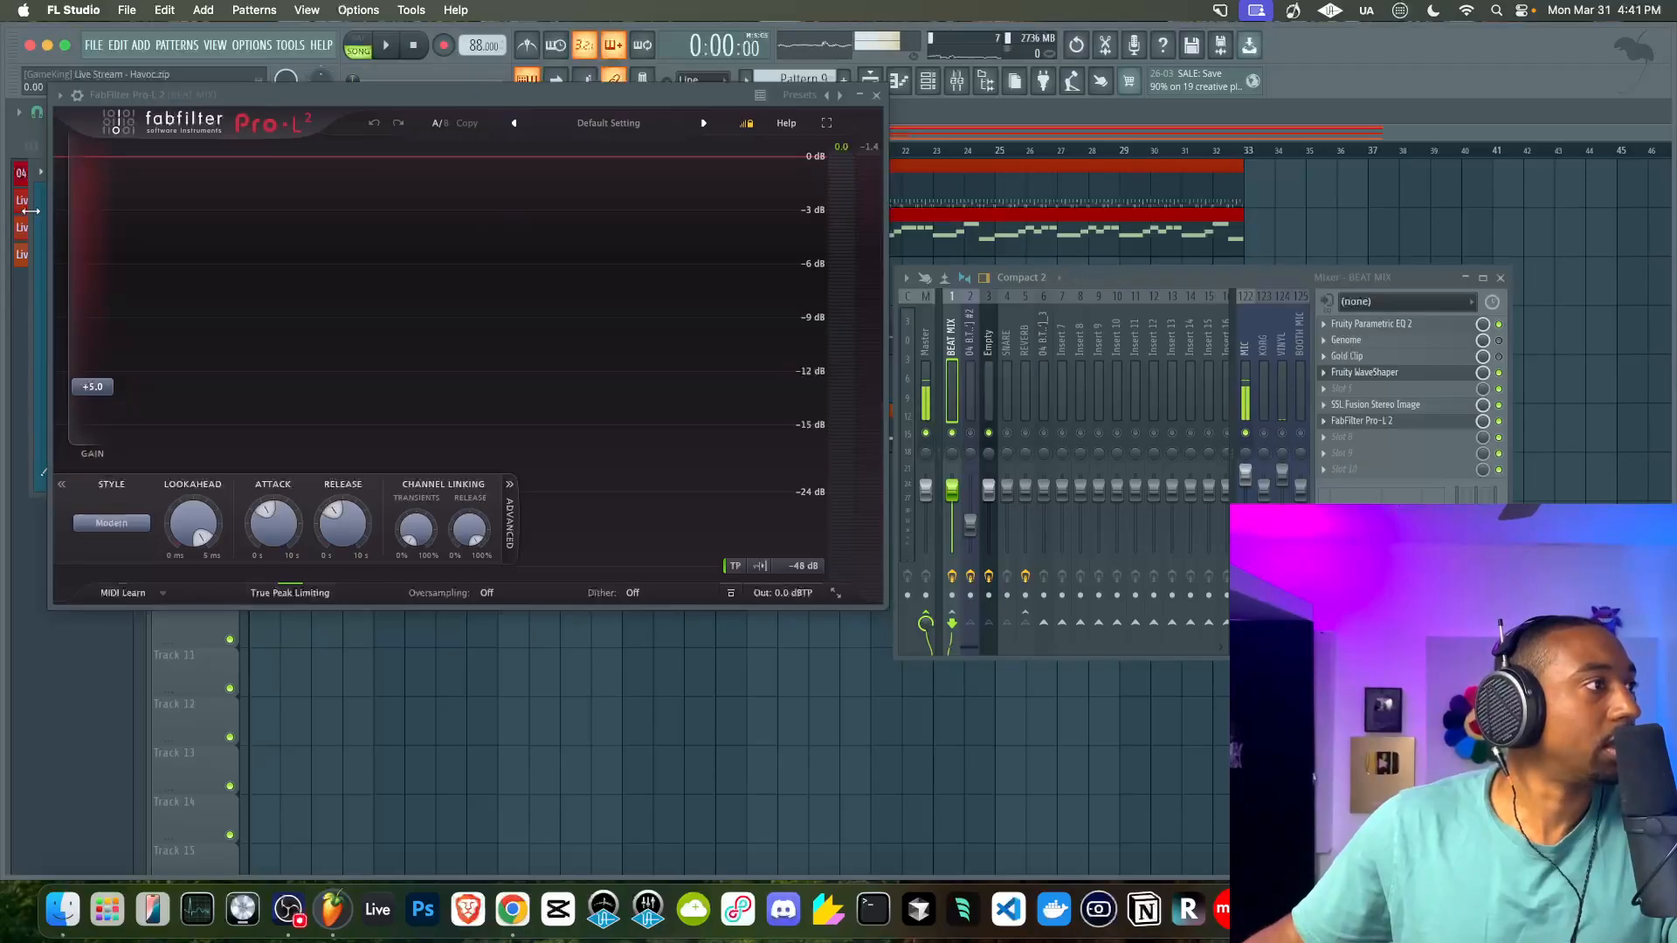
pyautogui.moveTo(148, 112); pyautogui.dragTo(450, 140)
pyautogui.moveTo(120, 172); pyautogui.dragTo(209, 86)
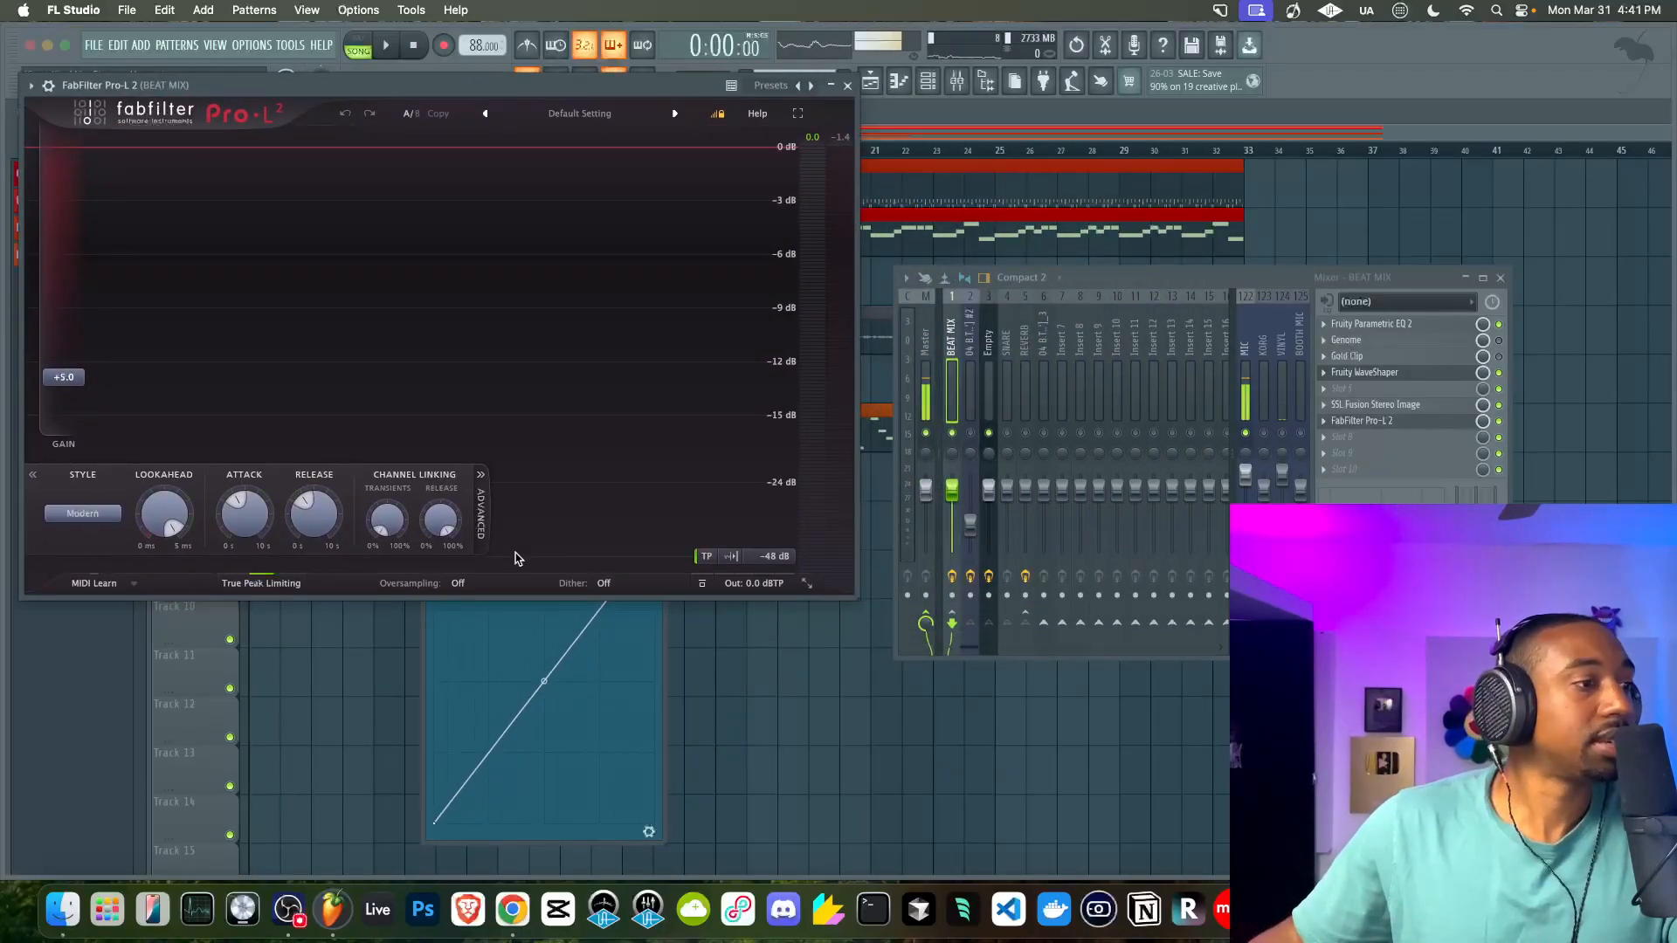
pyautogui.moveTo(519, 84); pyautogui.dragTo(1141, 142)
pyautogui.moveTo(552, 521); pyautogui.dragTo(1620, 492)
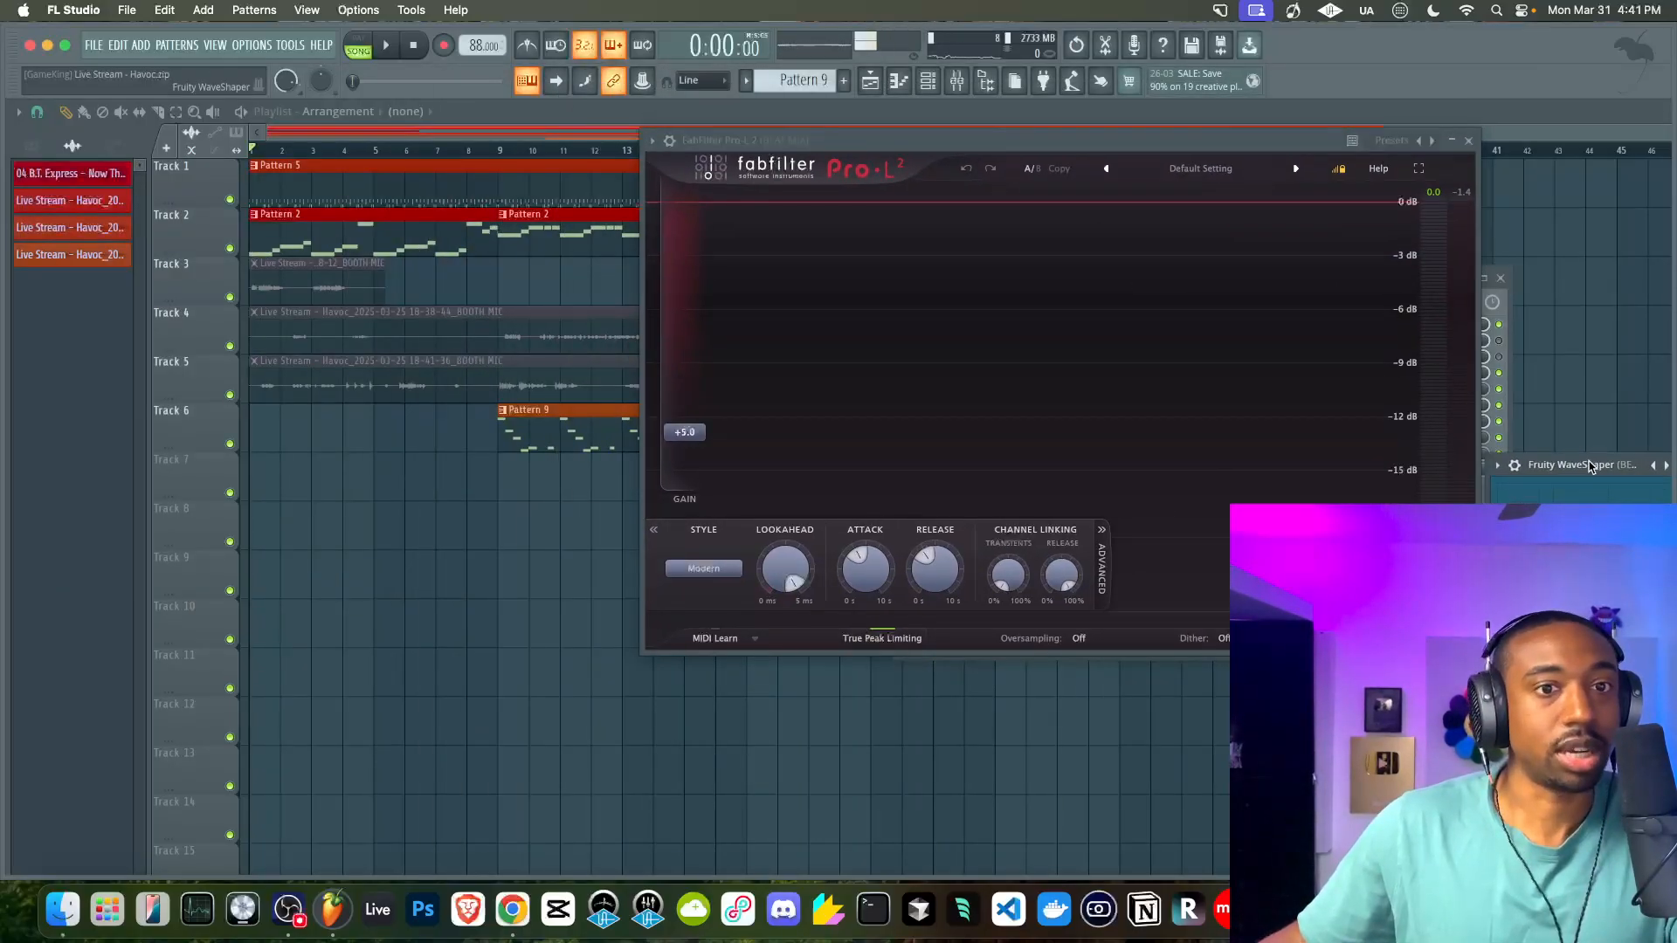
pyautogui.moveTo(1113, 152); pyautogui.dragTo(480, 127)
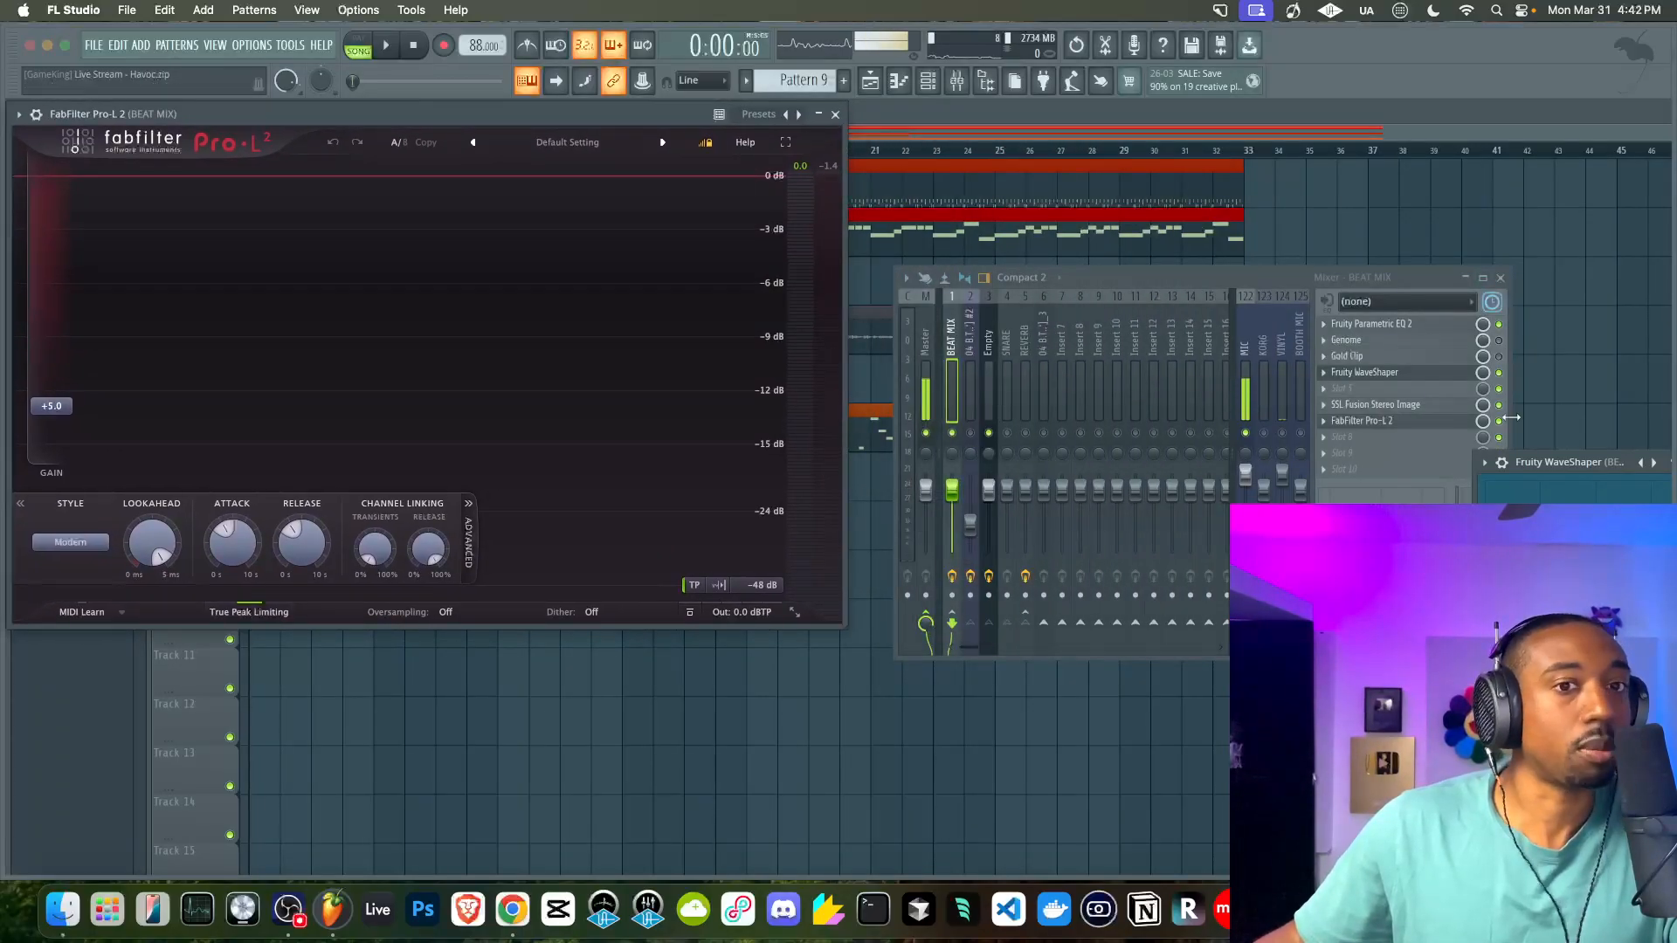
pyautogui.moveTo(1540, 463); pyautogui.dragTo(920, 259)
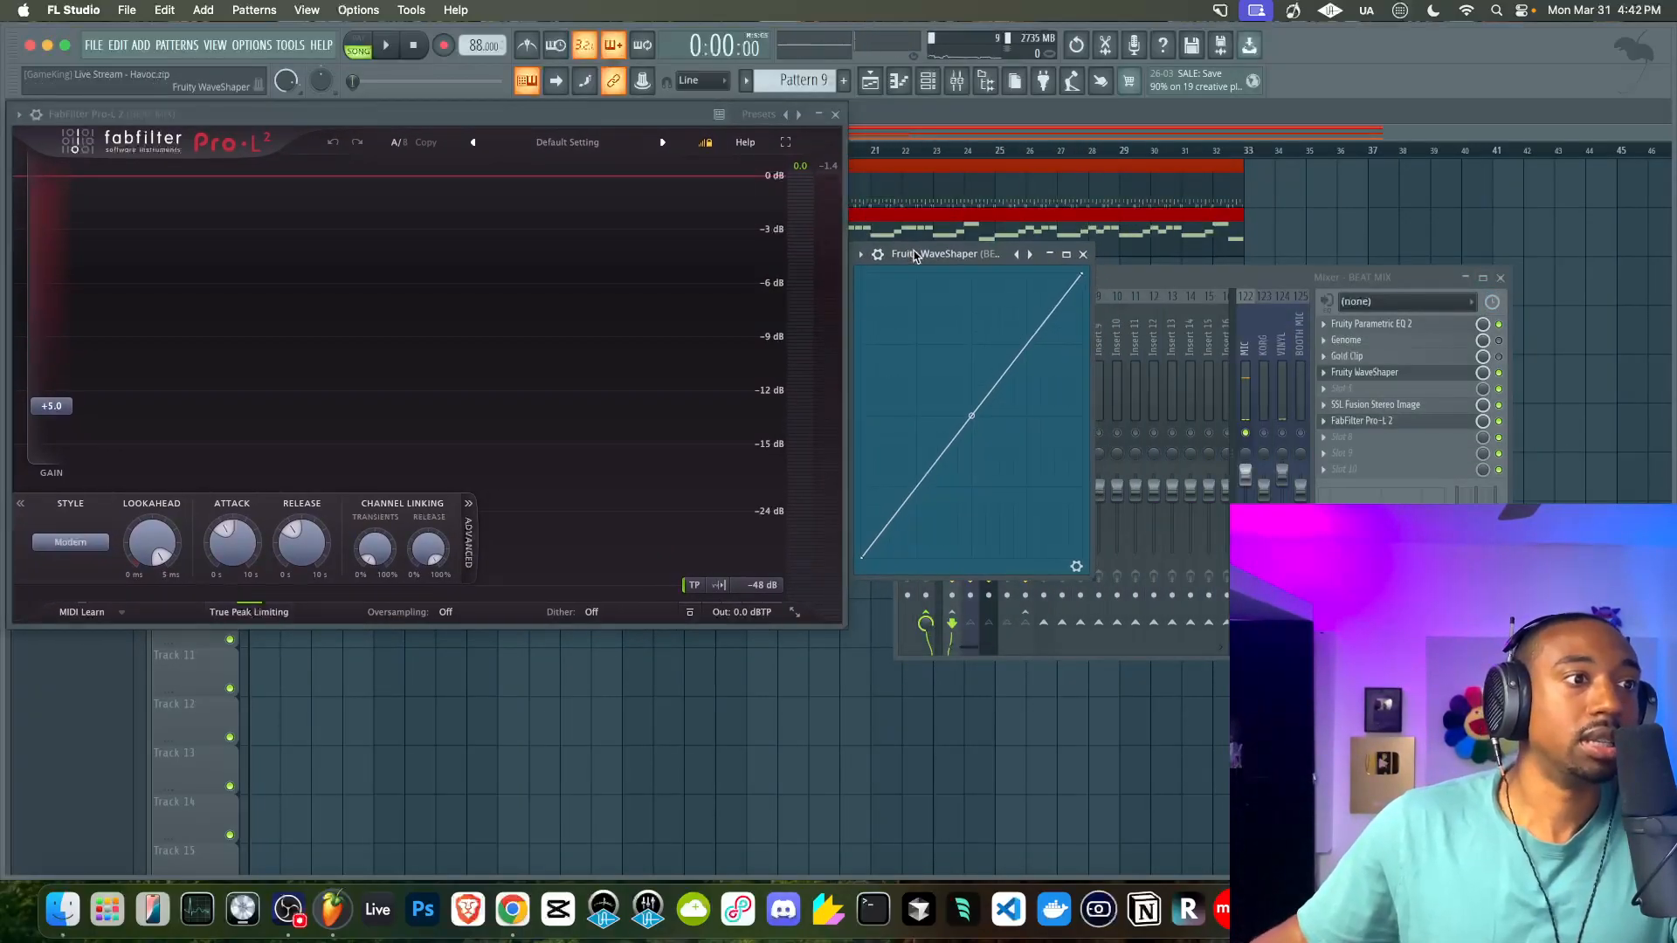
# During playback, bend Fruity WaveShaper's curve slightly upward and adjust its gain to about 72% post and 177% pre amp
pyautogui.press('space')
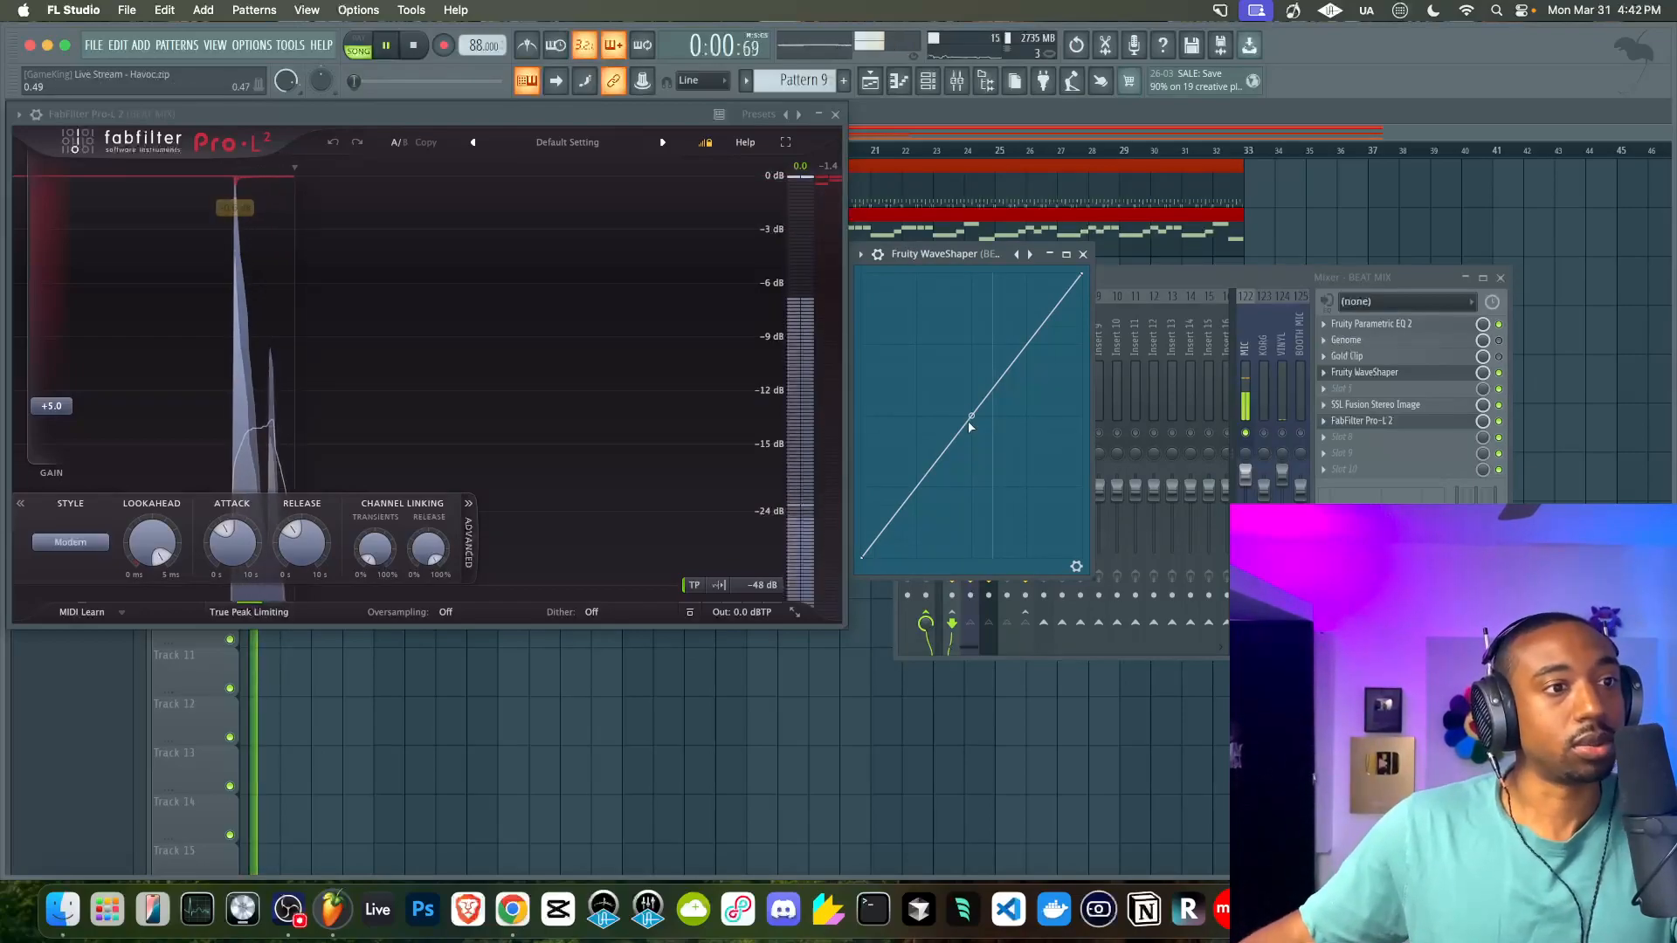
pyautogui.moveTo(971, 413); pyautogui.dragTo(971, 403)
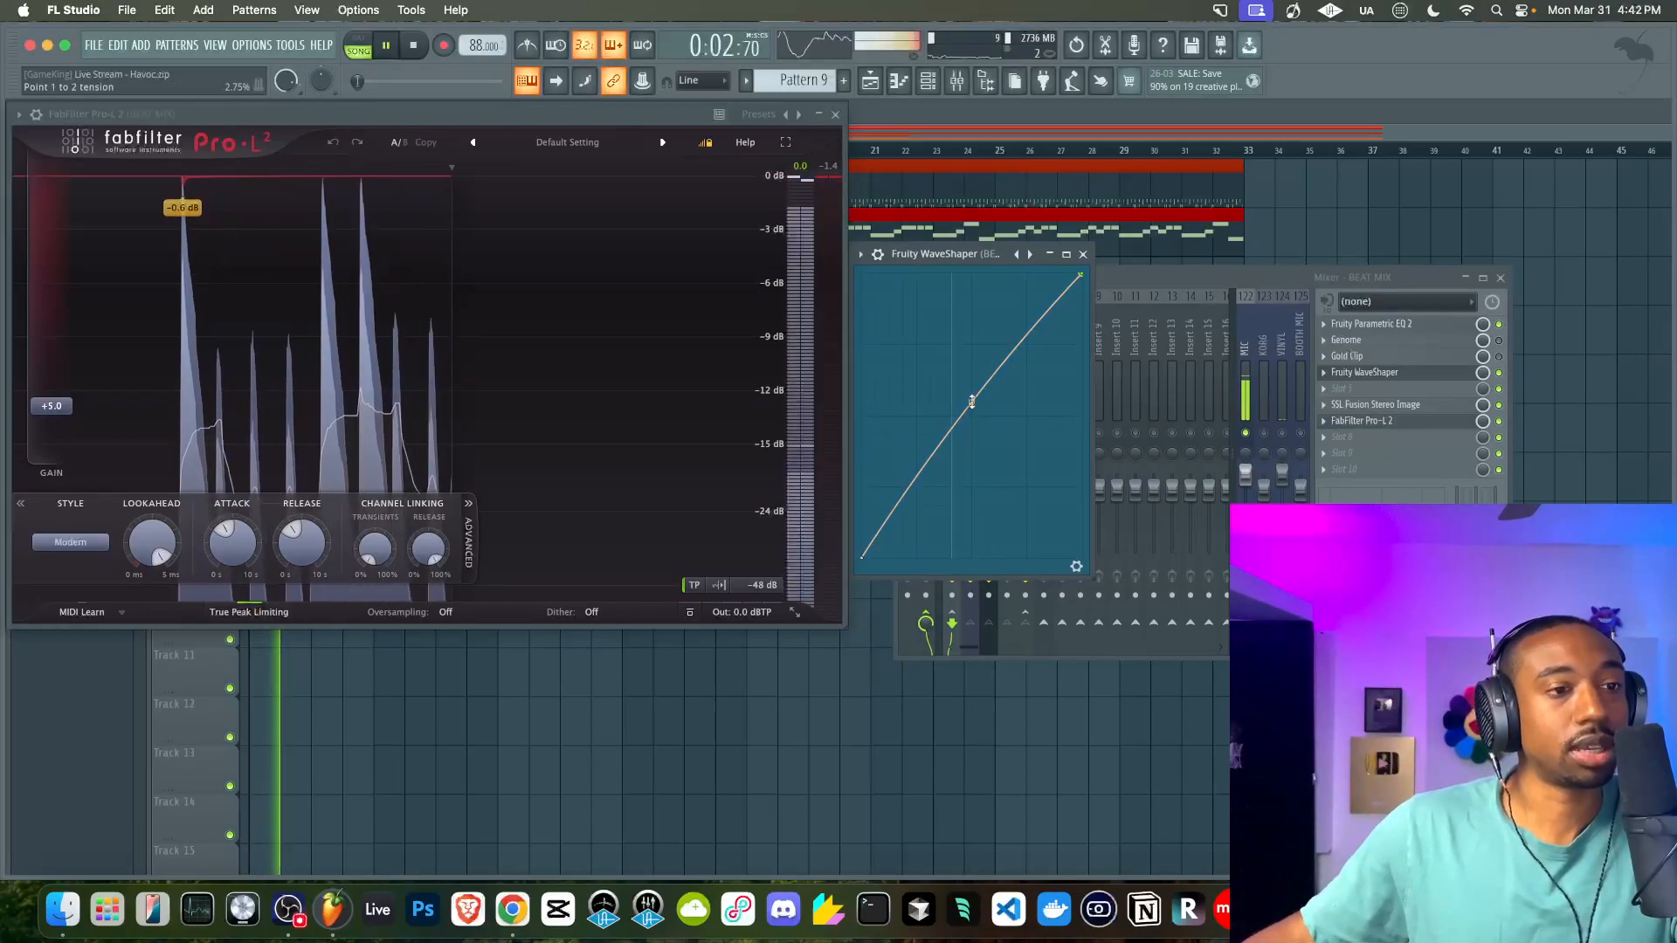
pyautogui.click(1075, 566)
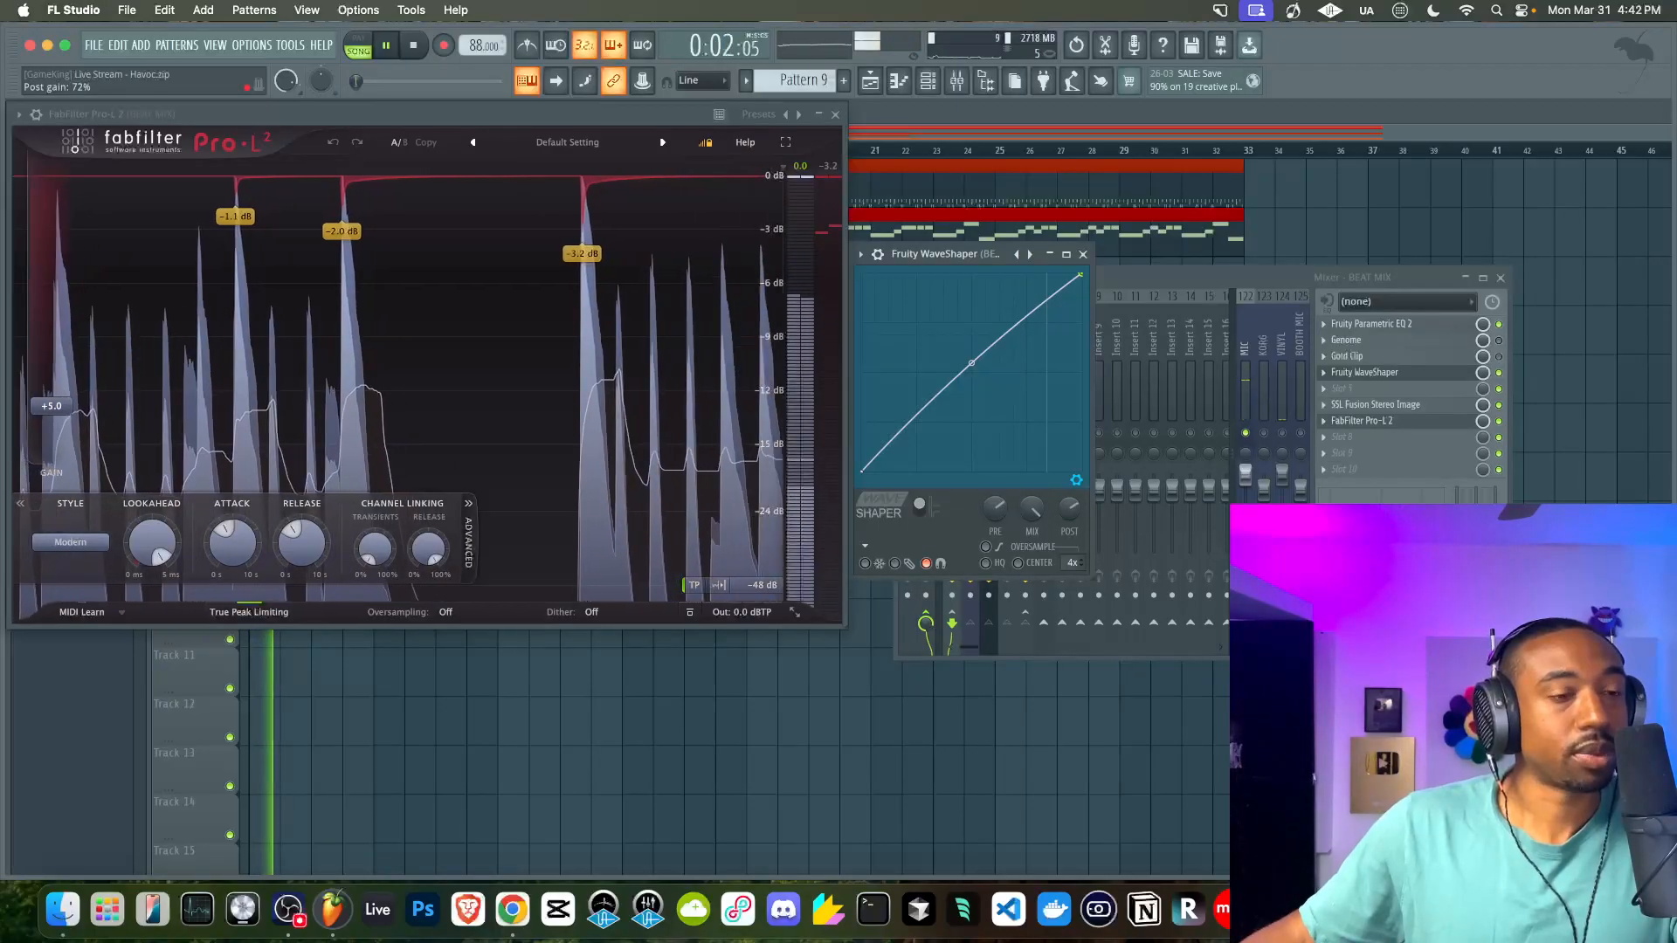
pyautogui.moveTo(1069, 508); pyautogui.dragTo(1069, 510)
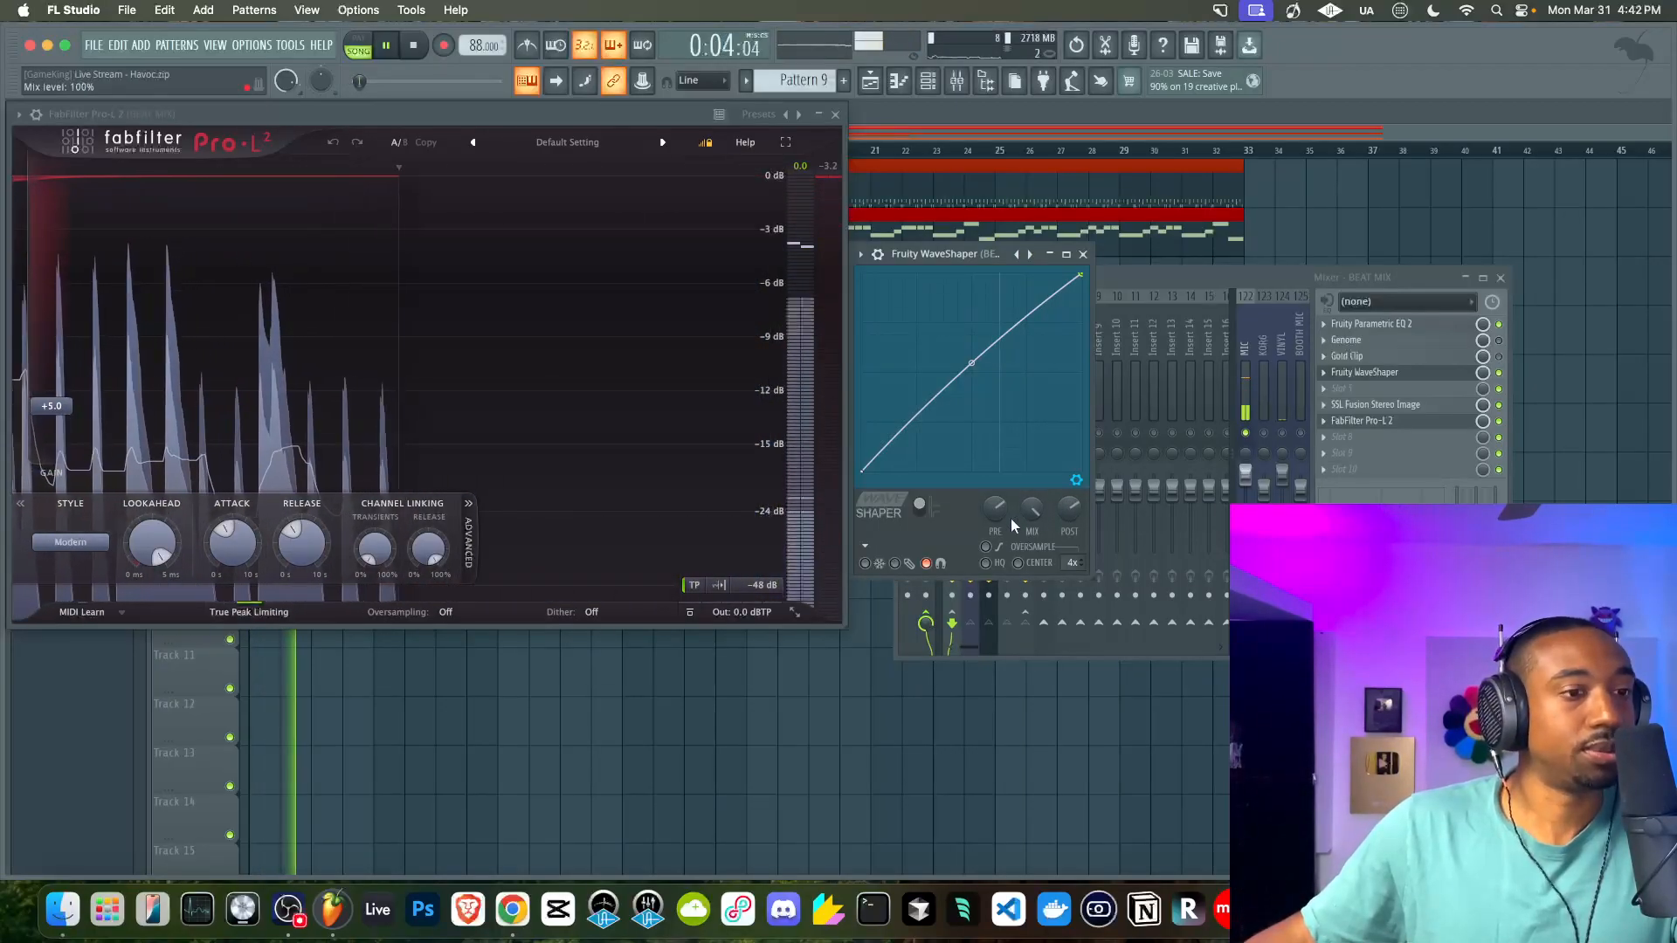
pyautogui.moveTo(995, 509); pyautogui.dragTo(995, 516)
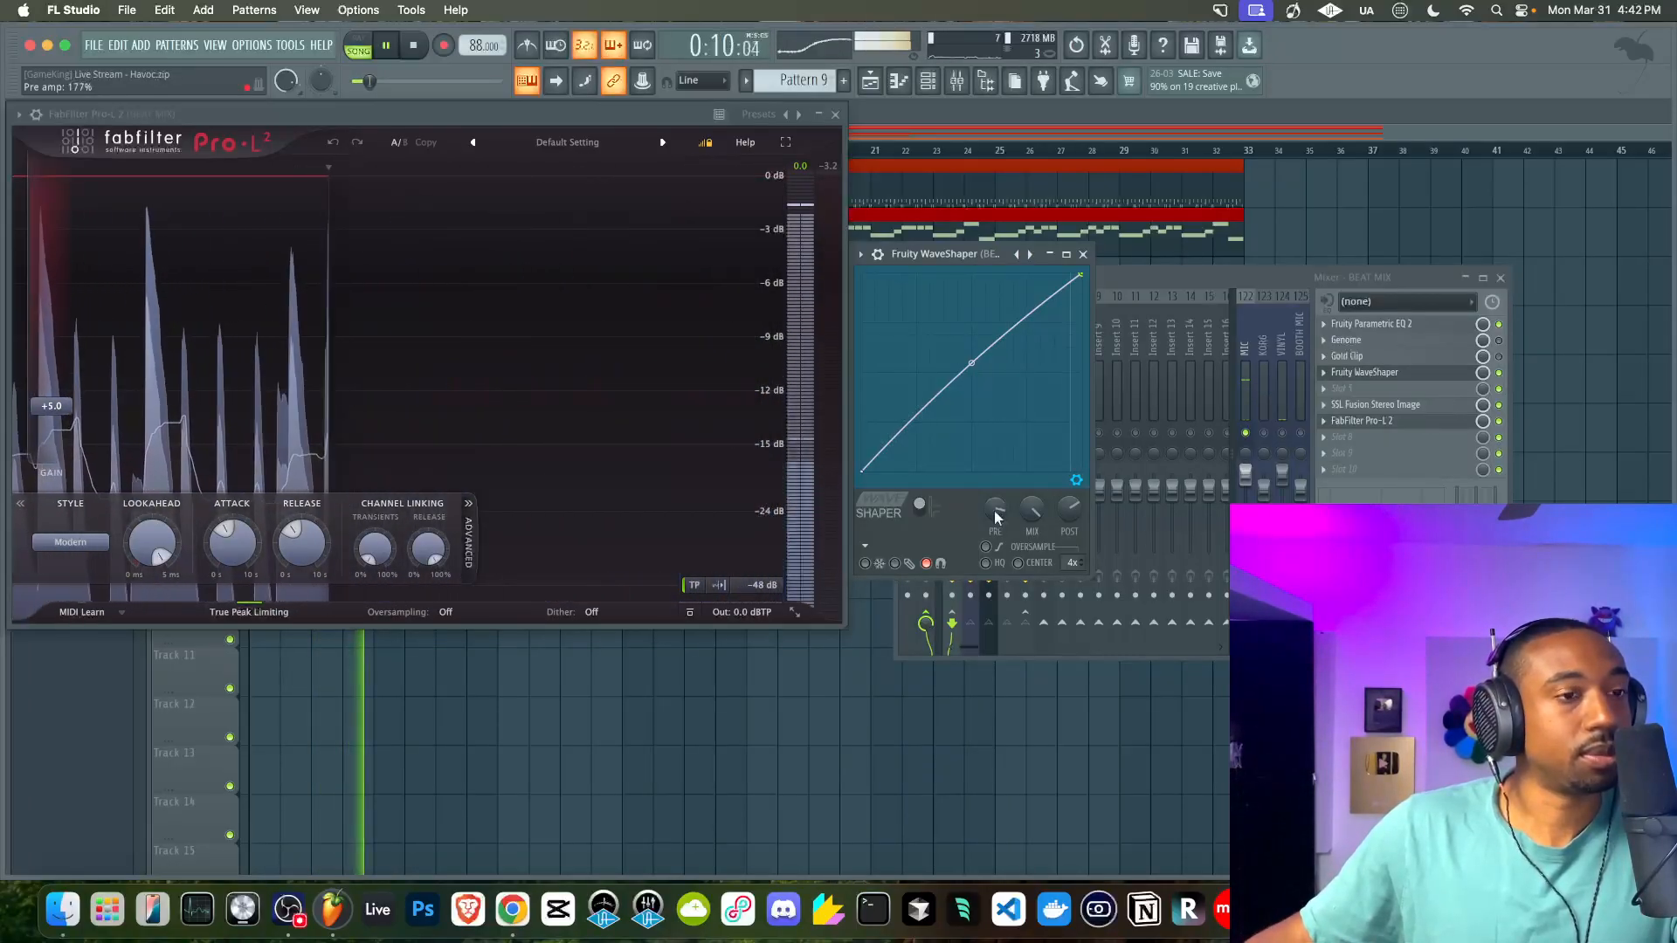
# Bypass Fruity WaveShaper on BEAT MIX during playback to compare the limiter's peaks, and stop the song
pyautogui.click(1509, 375)
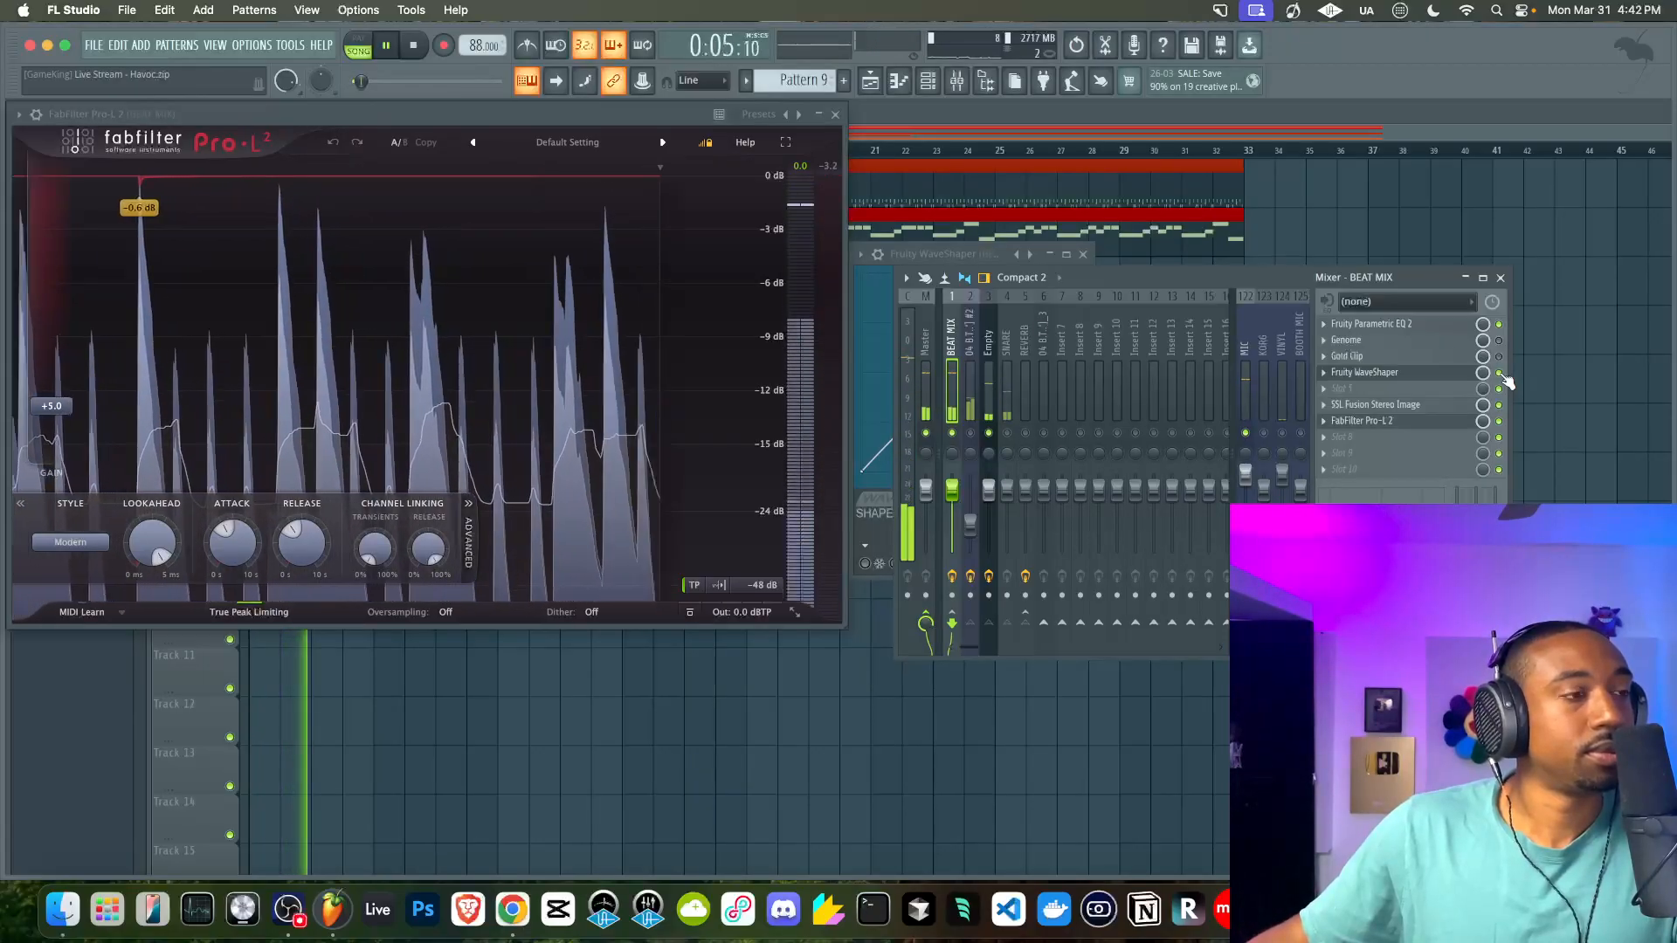
pyautogui.press('space')
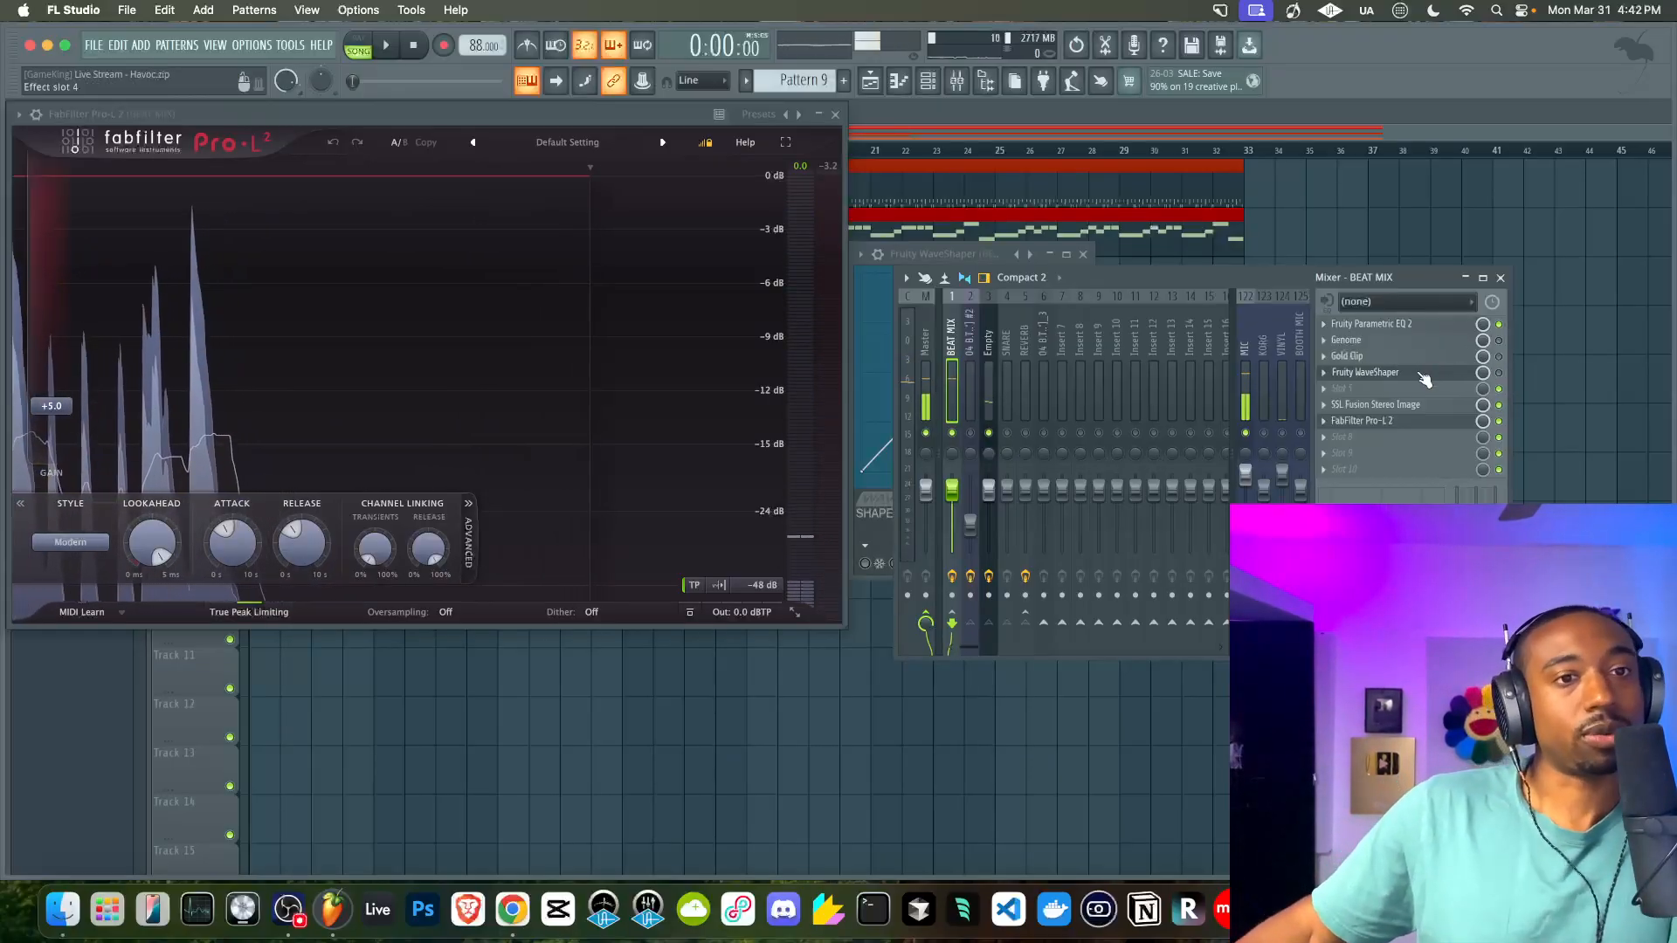
# Load Fruity Soft Clipper in the slot below Fruity WaveShaper and rearrange the Pro-L 2, mixer and WaveShaper windows to make room
pyautogui.click(1380, 389)
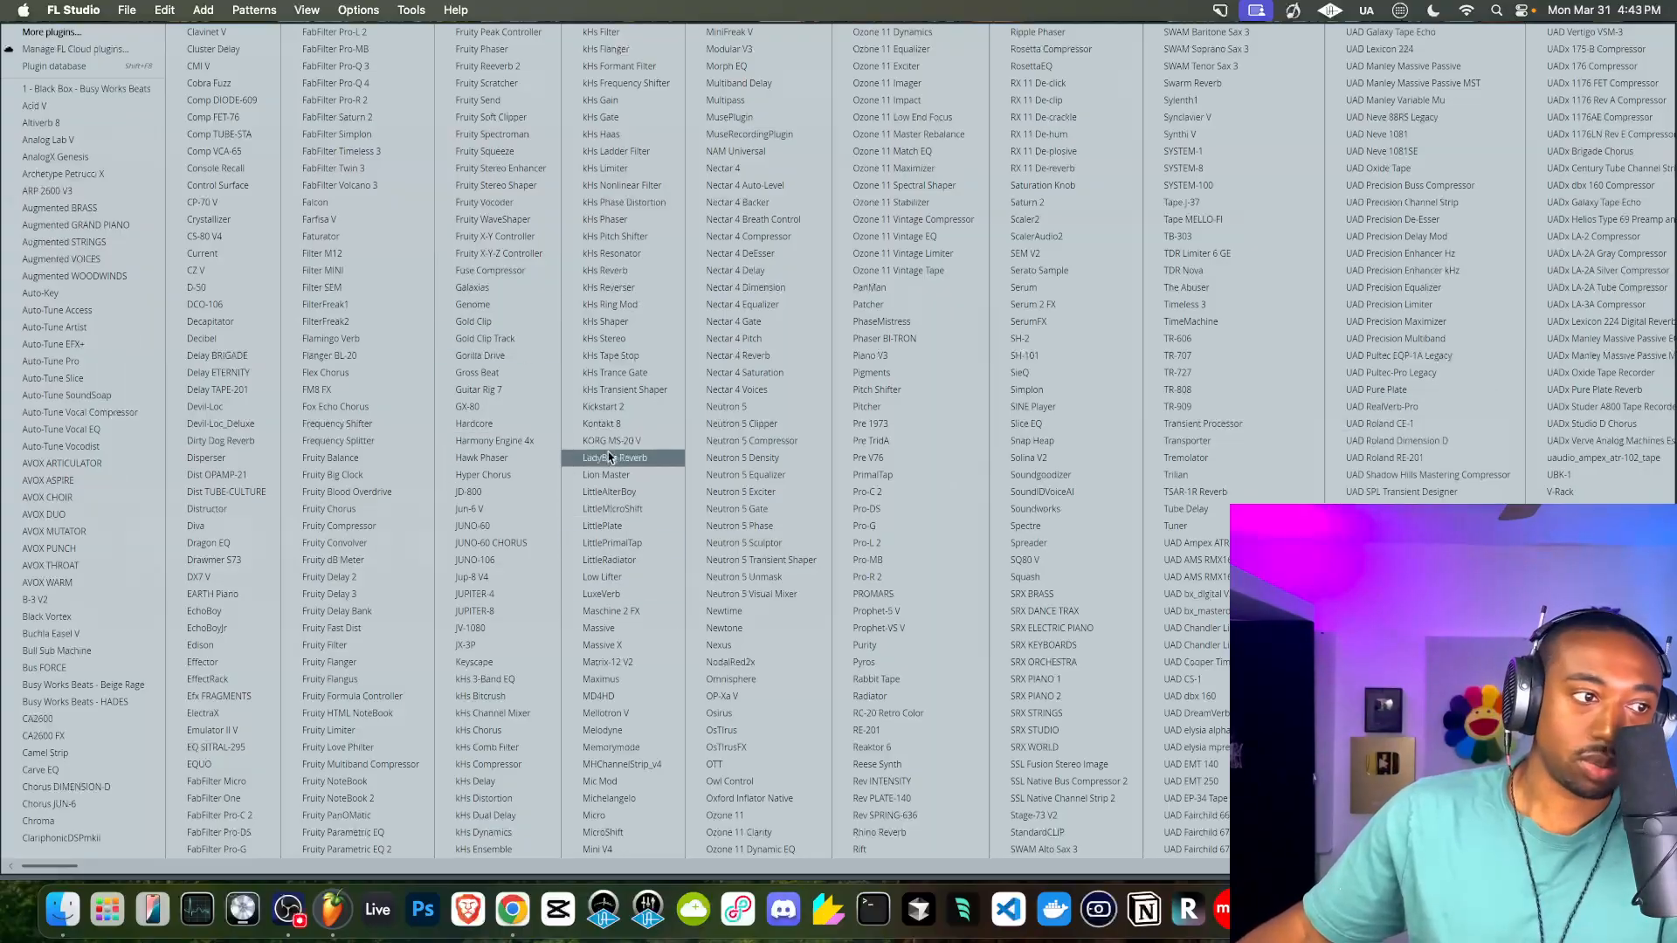
pyautogui.click(529, 119)
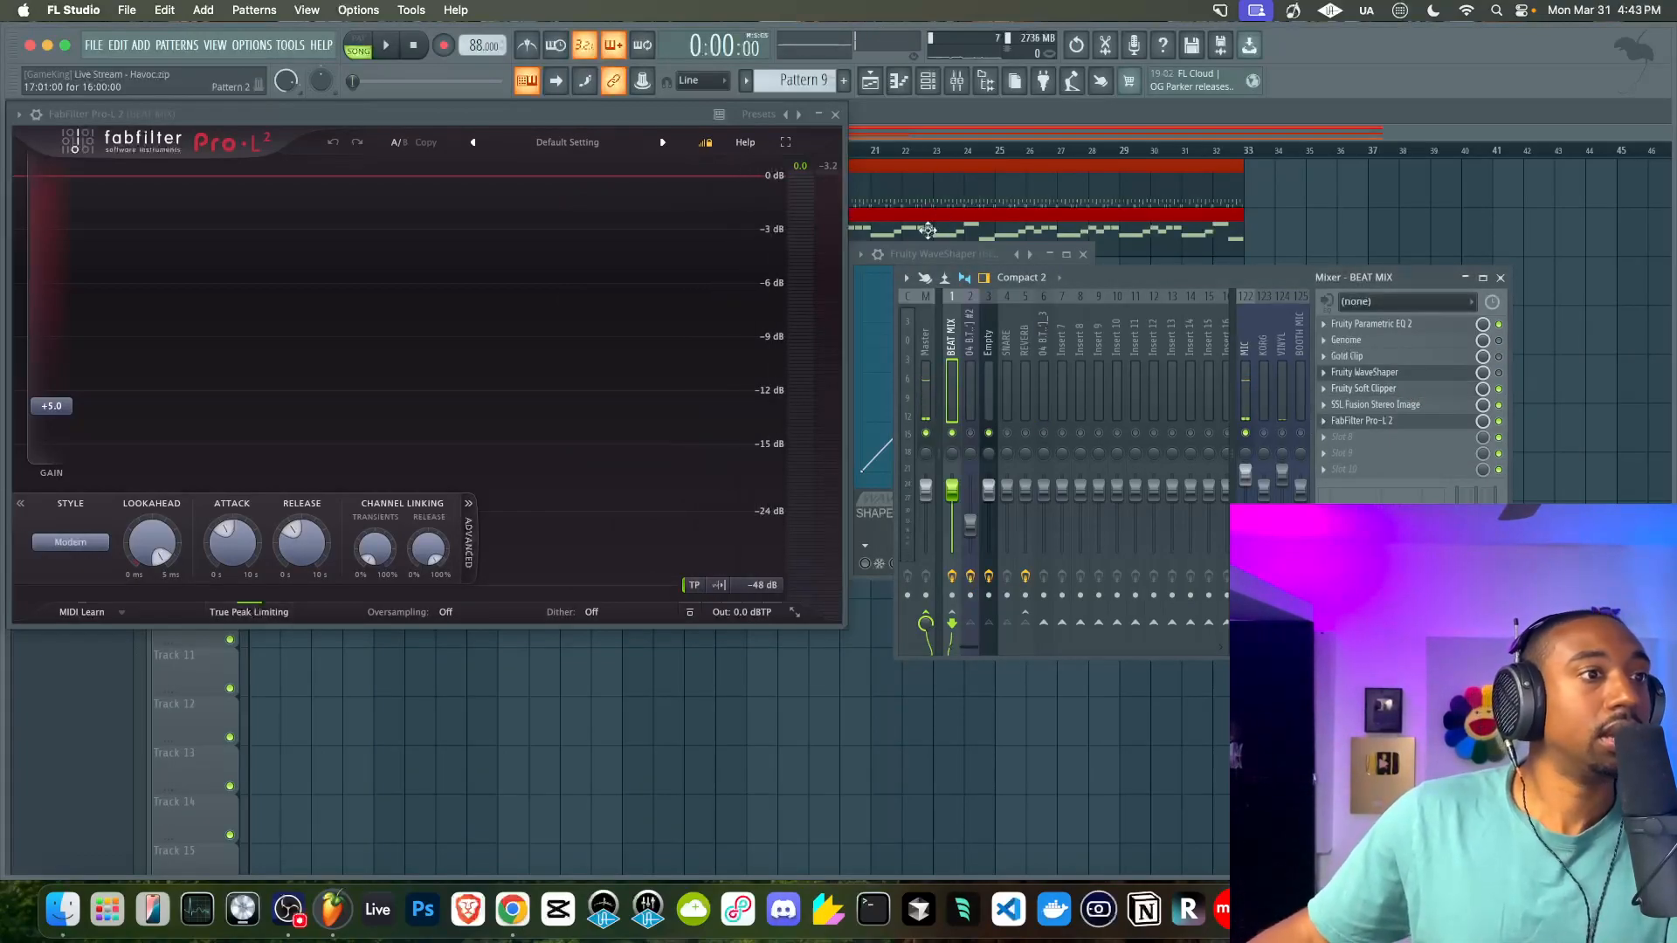
pyautogui.moveTo(587, 114); pyautogui.dragTo(642, 123)
pyautogui.moveTo(1102, 292); pyautogui.dragTo(1144, 507)
pyautogui.moveTo(996, 258); pyautogui.dragTo(1413, 265)
pyautogui.click(1554, 648)
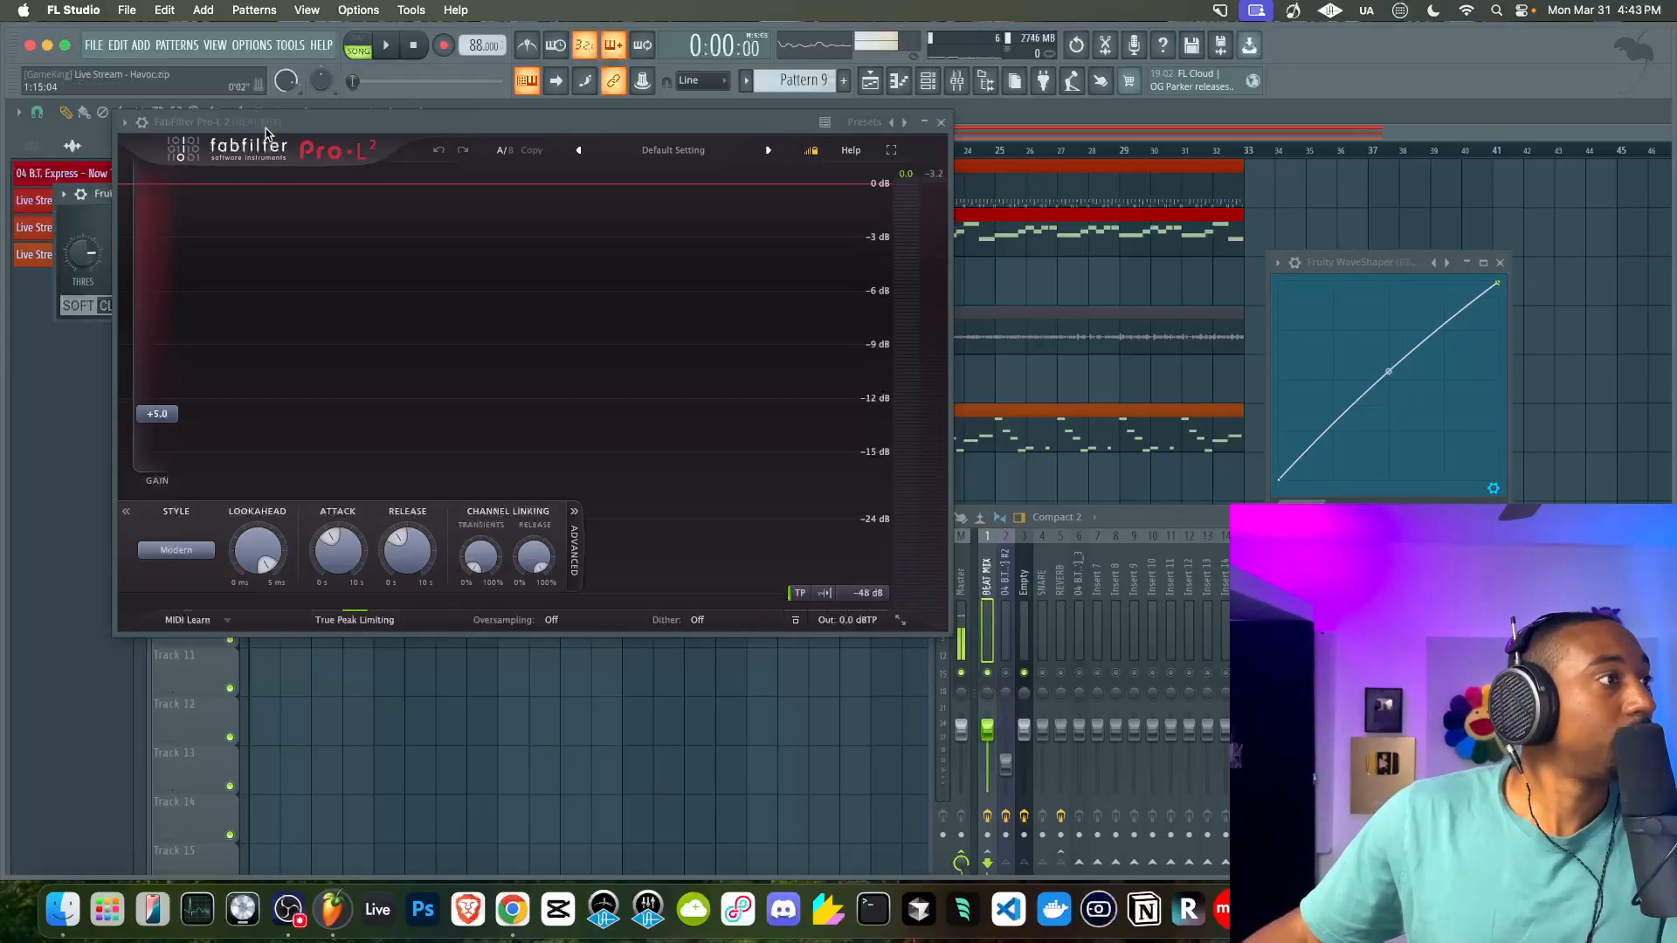
# Arrange the Pro-L 2 and Fruity Soft Clipper windows side by side and close the Fruity WaveShaper window
pyautogui.moveTo(269, 138); pyautogui.dragTo(476, 142)
pyautogui.moveTo(200, 193); pyautogui.dragTo(1339, 209)
pyautogui.moveTo(802, 134); pyautogui.dragTo(484, 108)
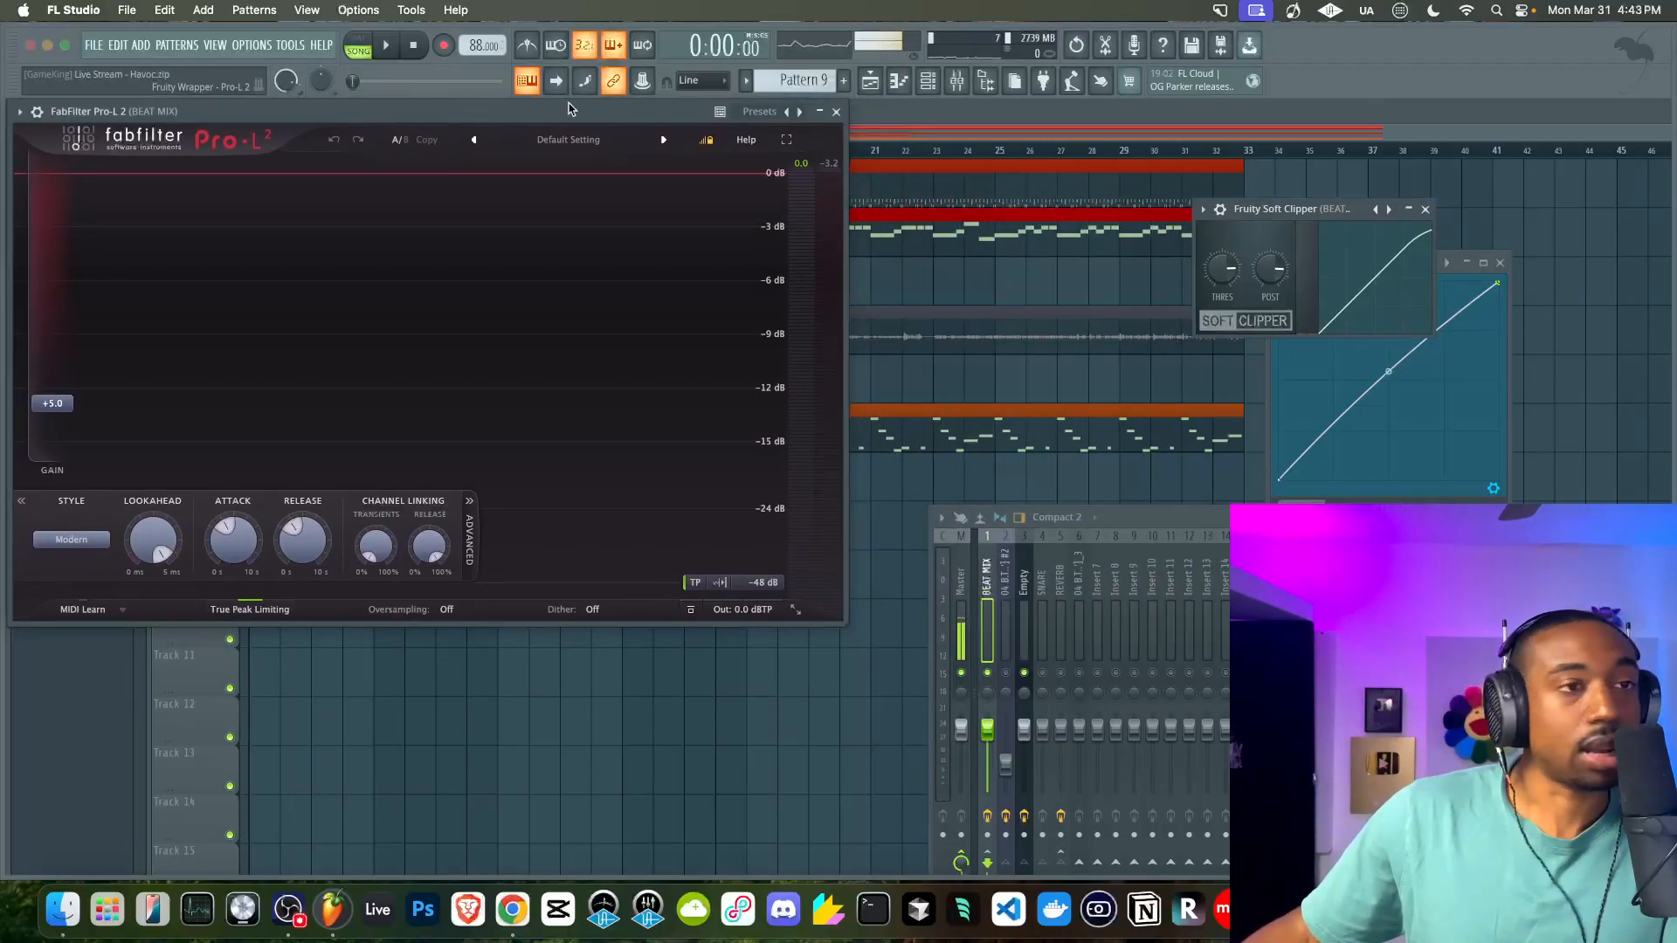
pyautogui.moveTo(1327, 211); pyautogui.dragTo(1050, 205)
pyautogui.click(1500, 262)
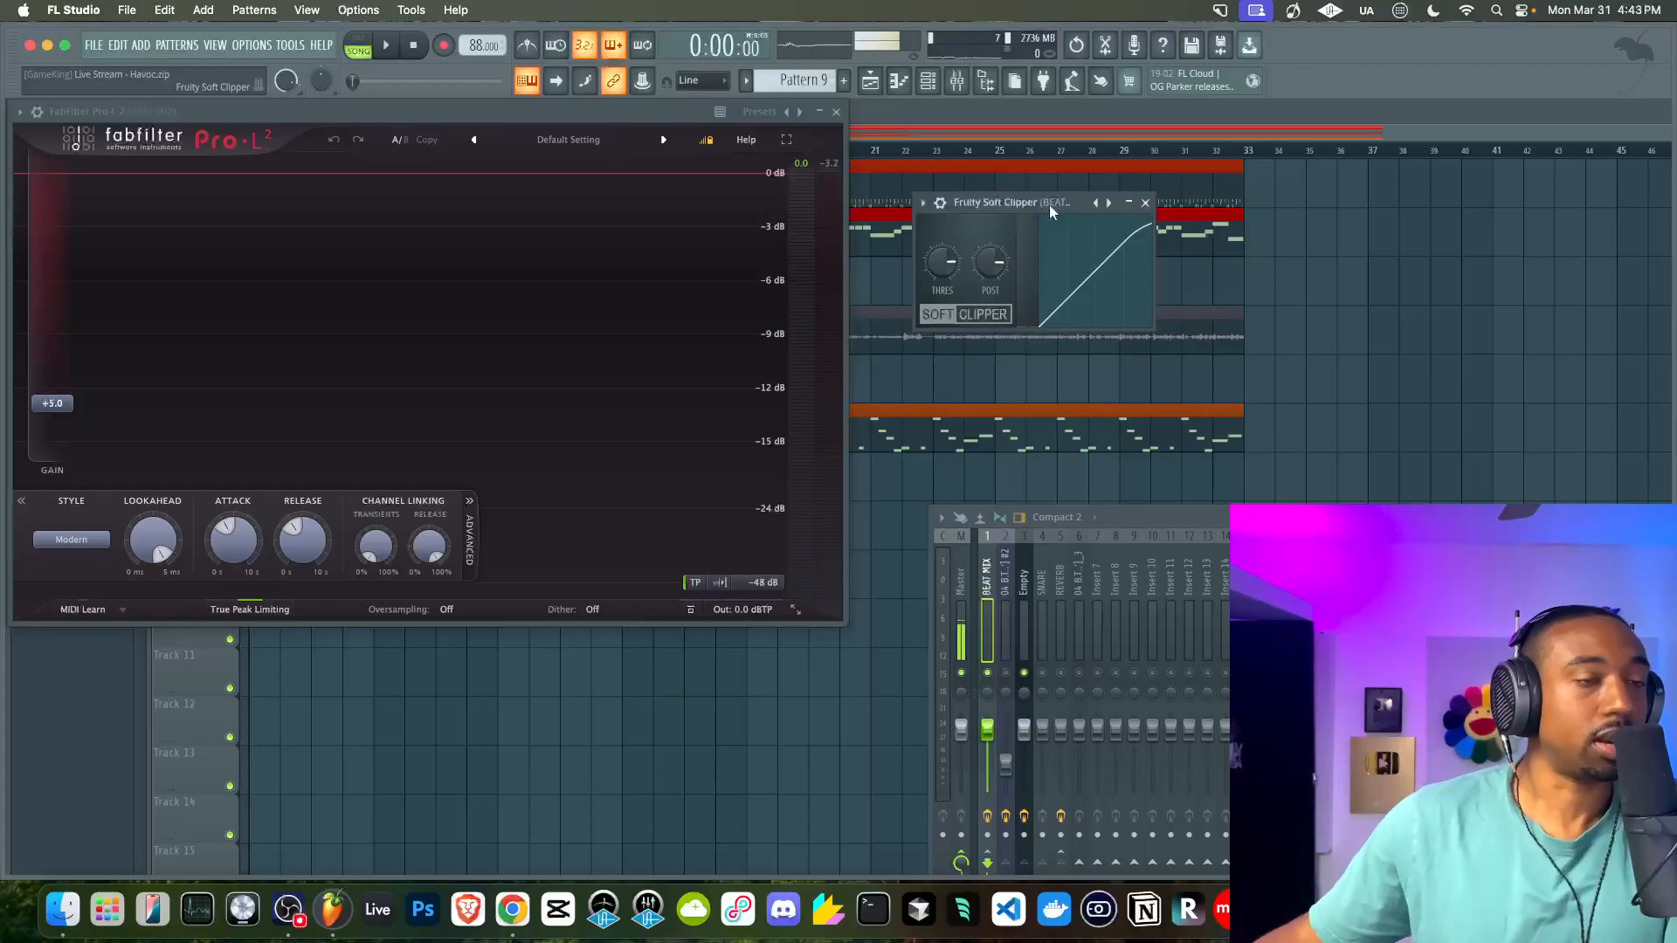
# Raise Fruity Soft Clipper's threshold to 0.0 dB during playback, check the peaks reaching Pro-L 2, and stop the song
pyautogui.press('space')
pyautogui.press('space')
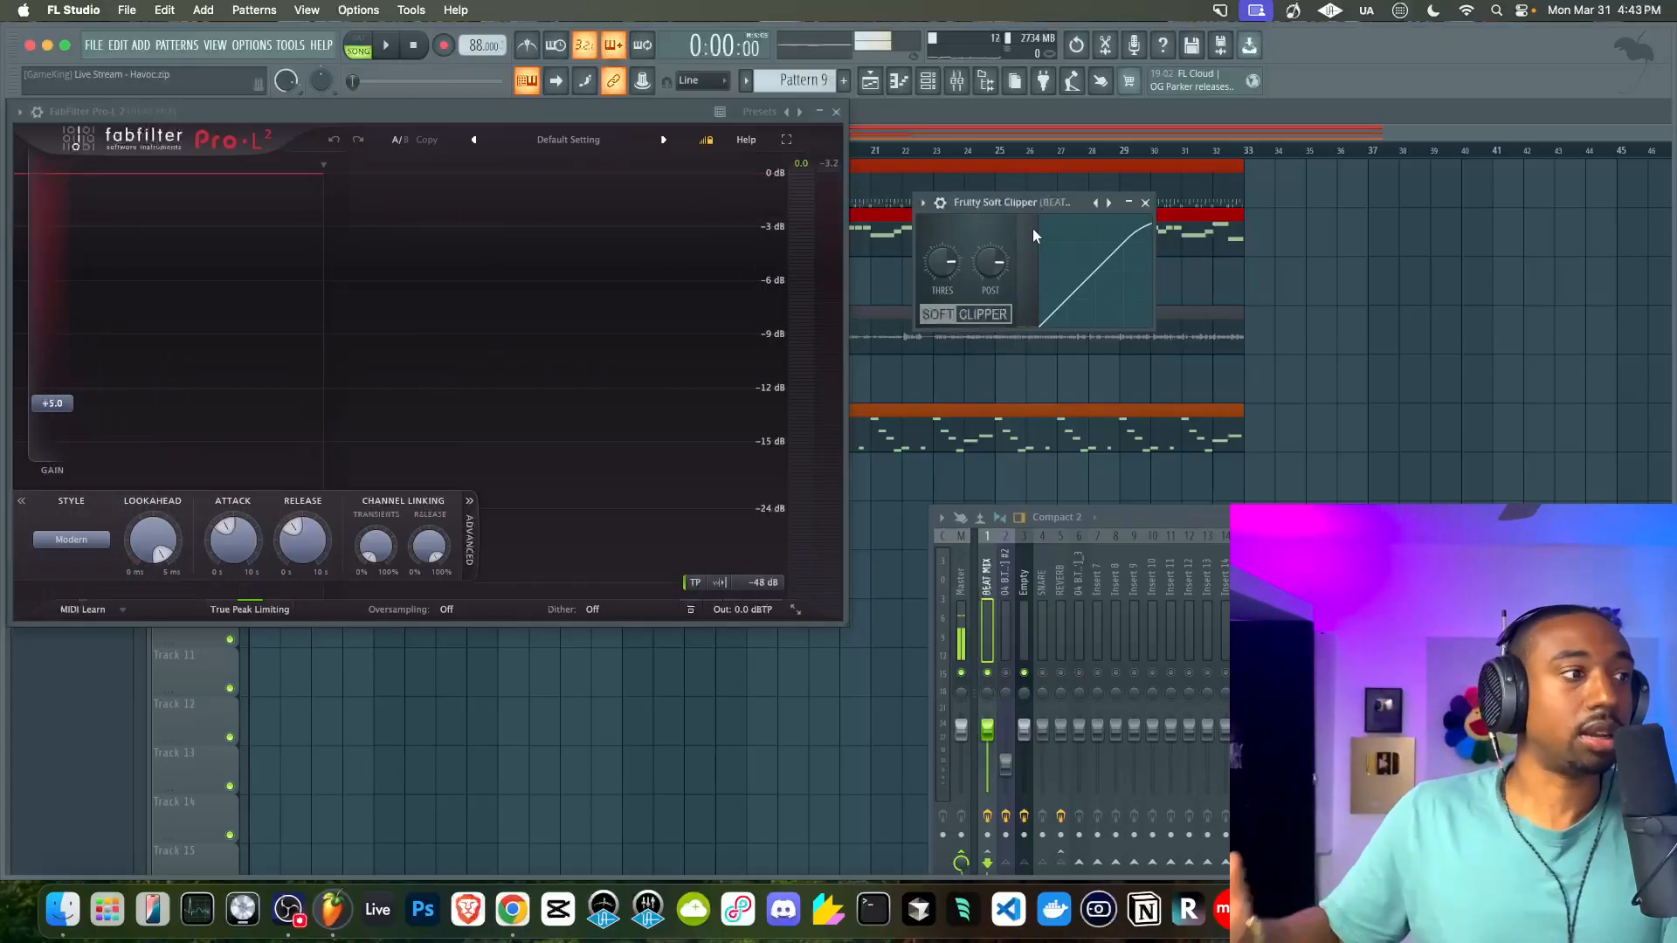
pyautogui.press('space')
pyautogui.scroll(5, 929, 245)
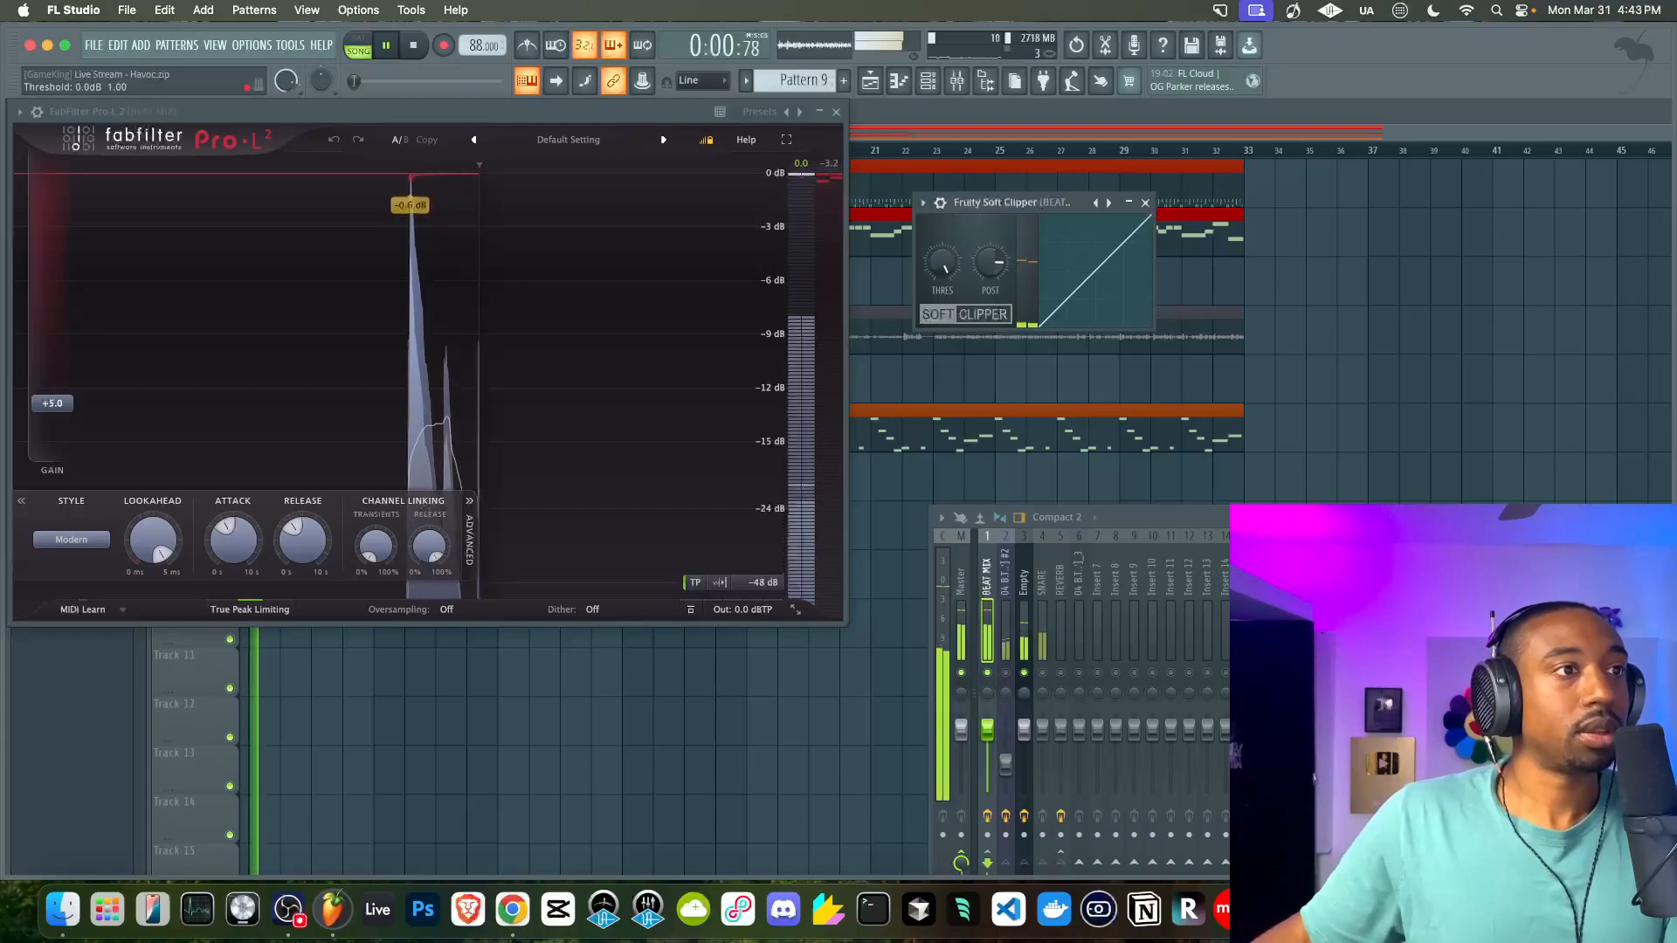
pyautogui.press('space')
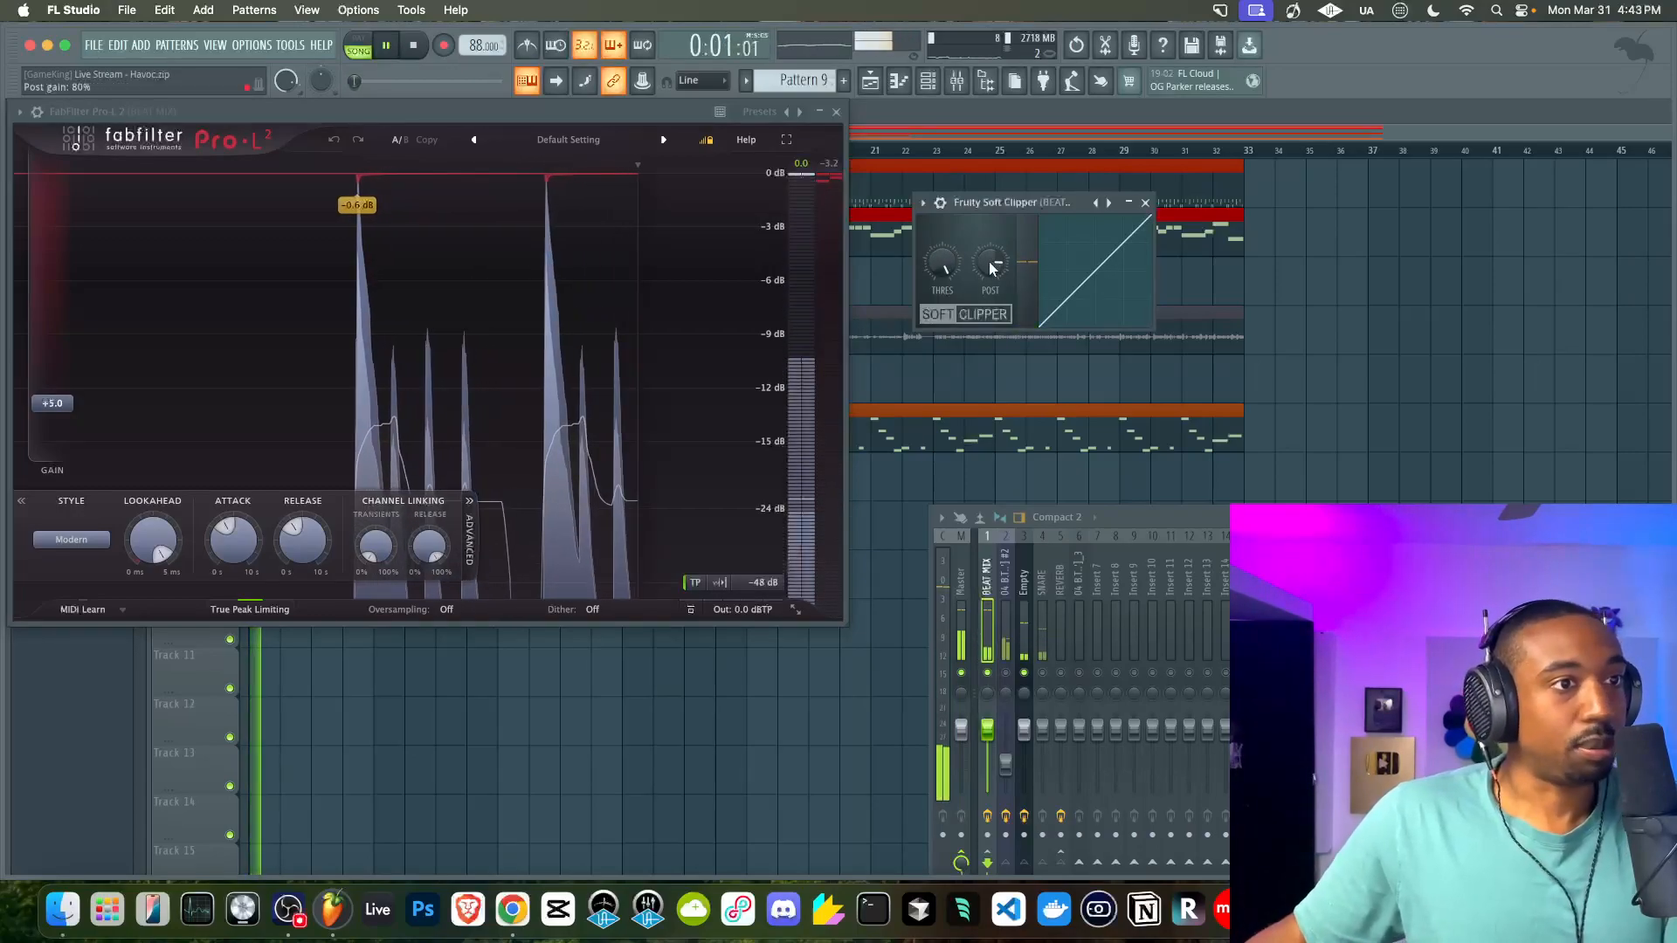
pyautogui.press('space')
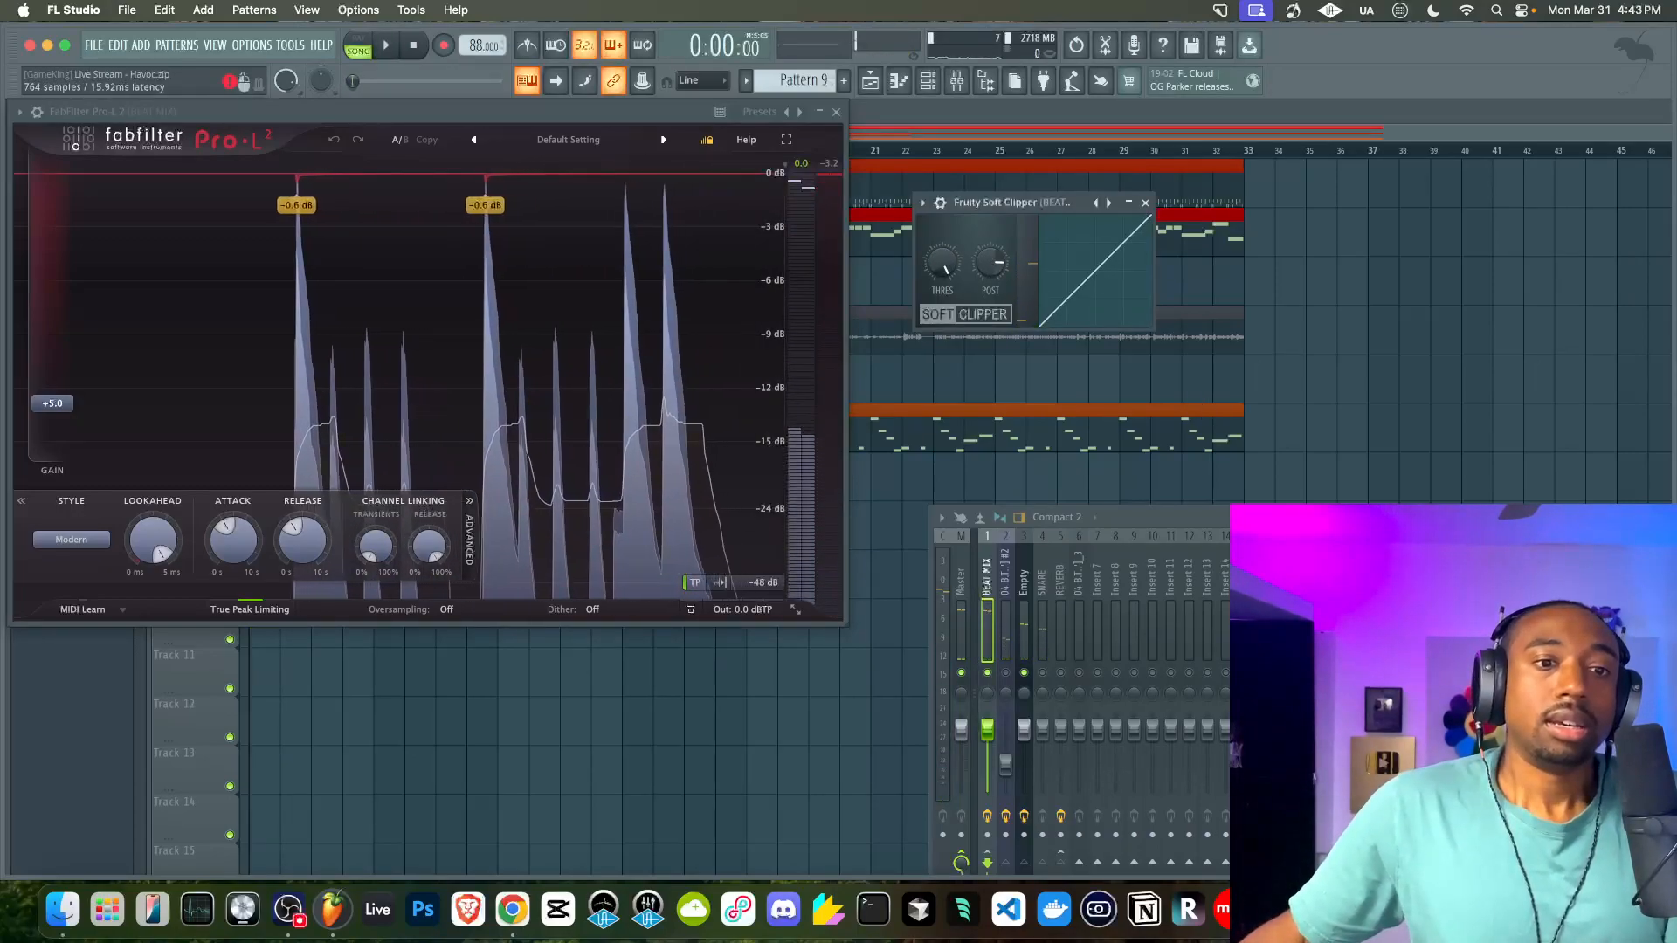
# Open Fruity Parametric EQ 2 in BEAT MIX's first effect slot and raise its main level slightly during playback
pyautogui.click(1554, 573)
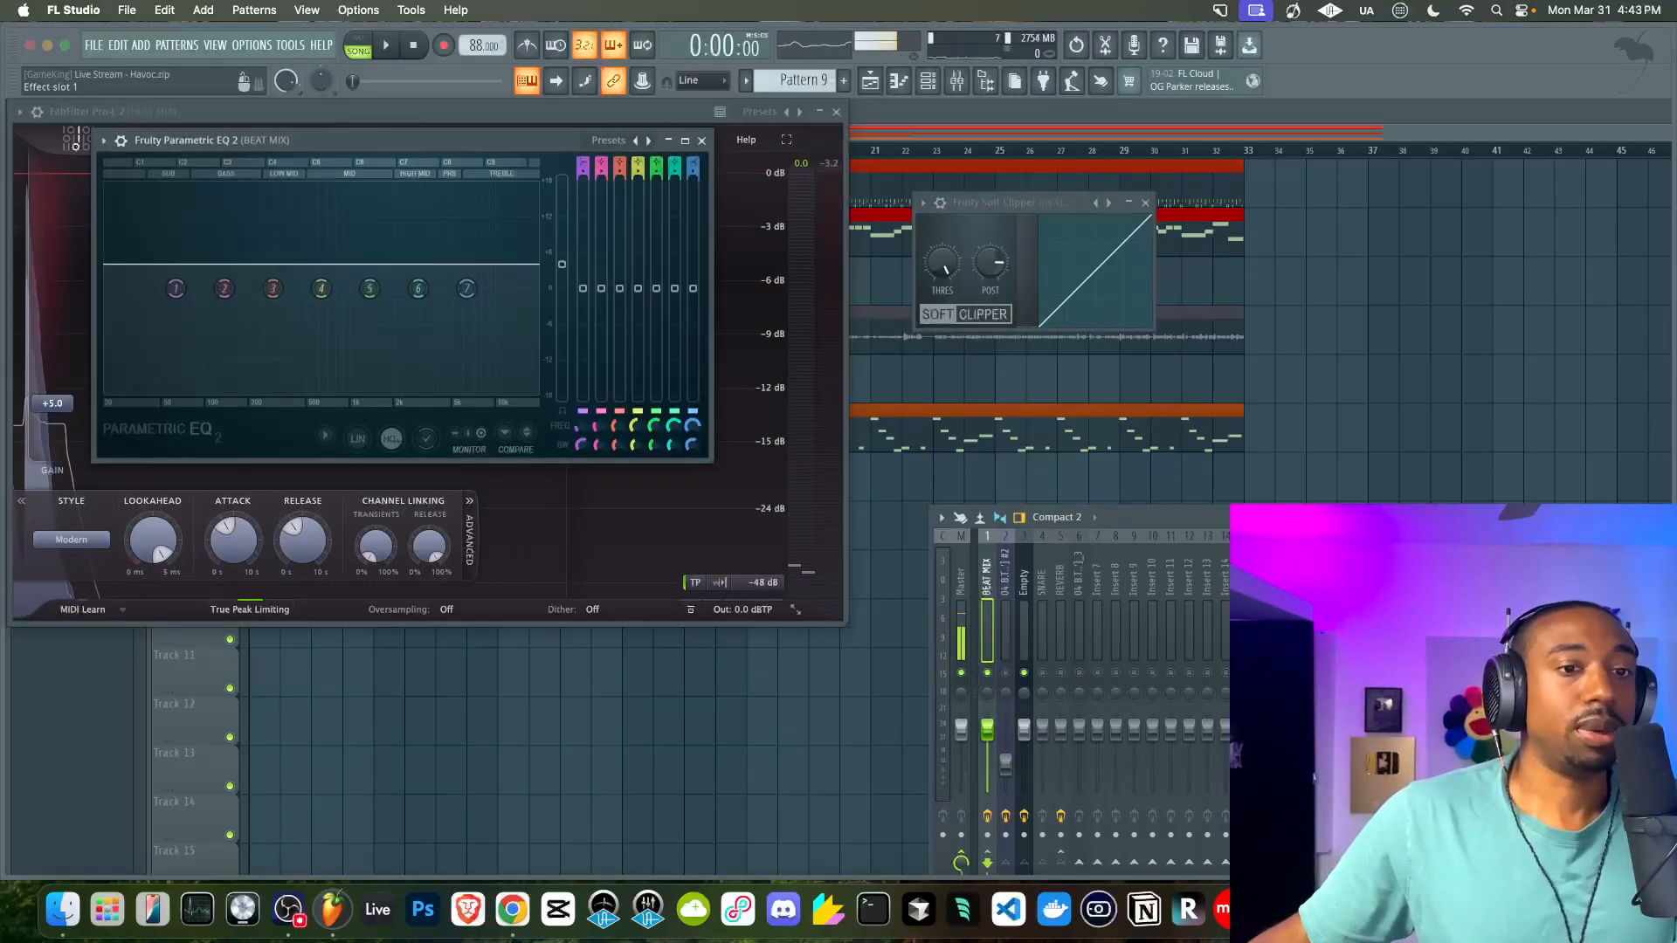
pyautogui.rightClick(561, 265)
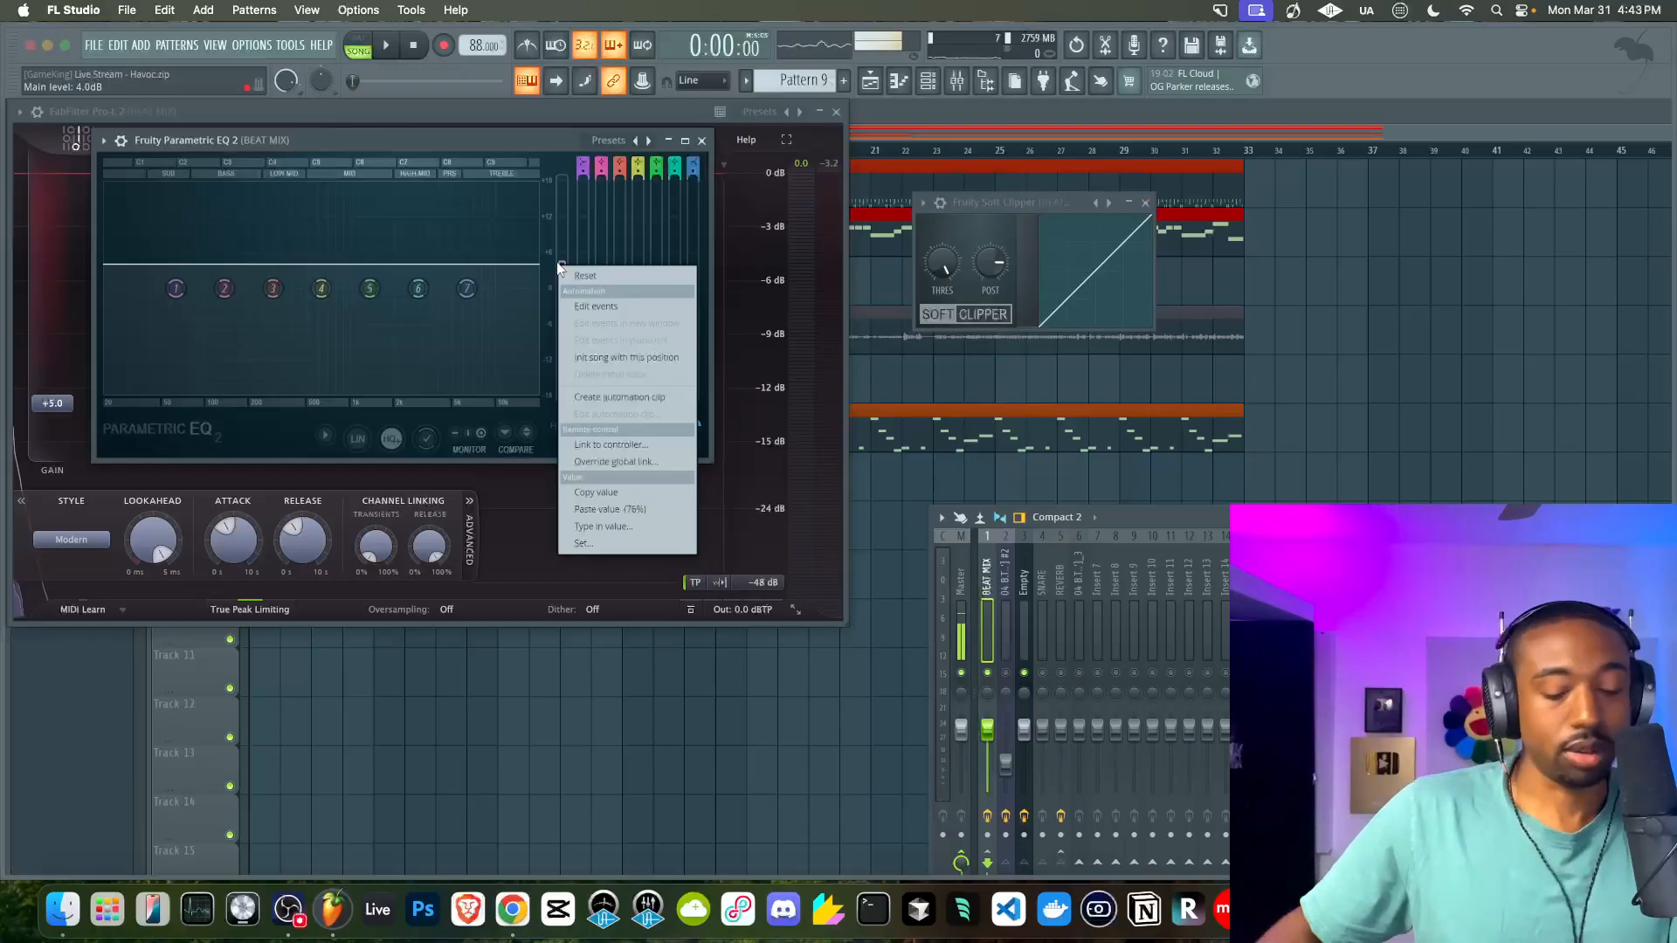
pyautogui.click(557, 261)
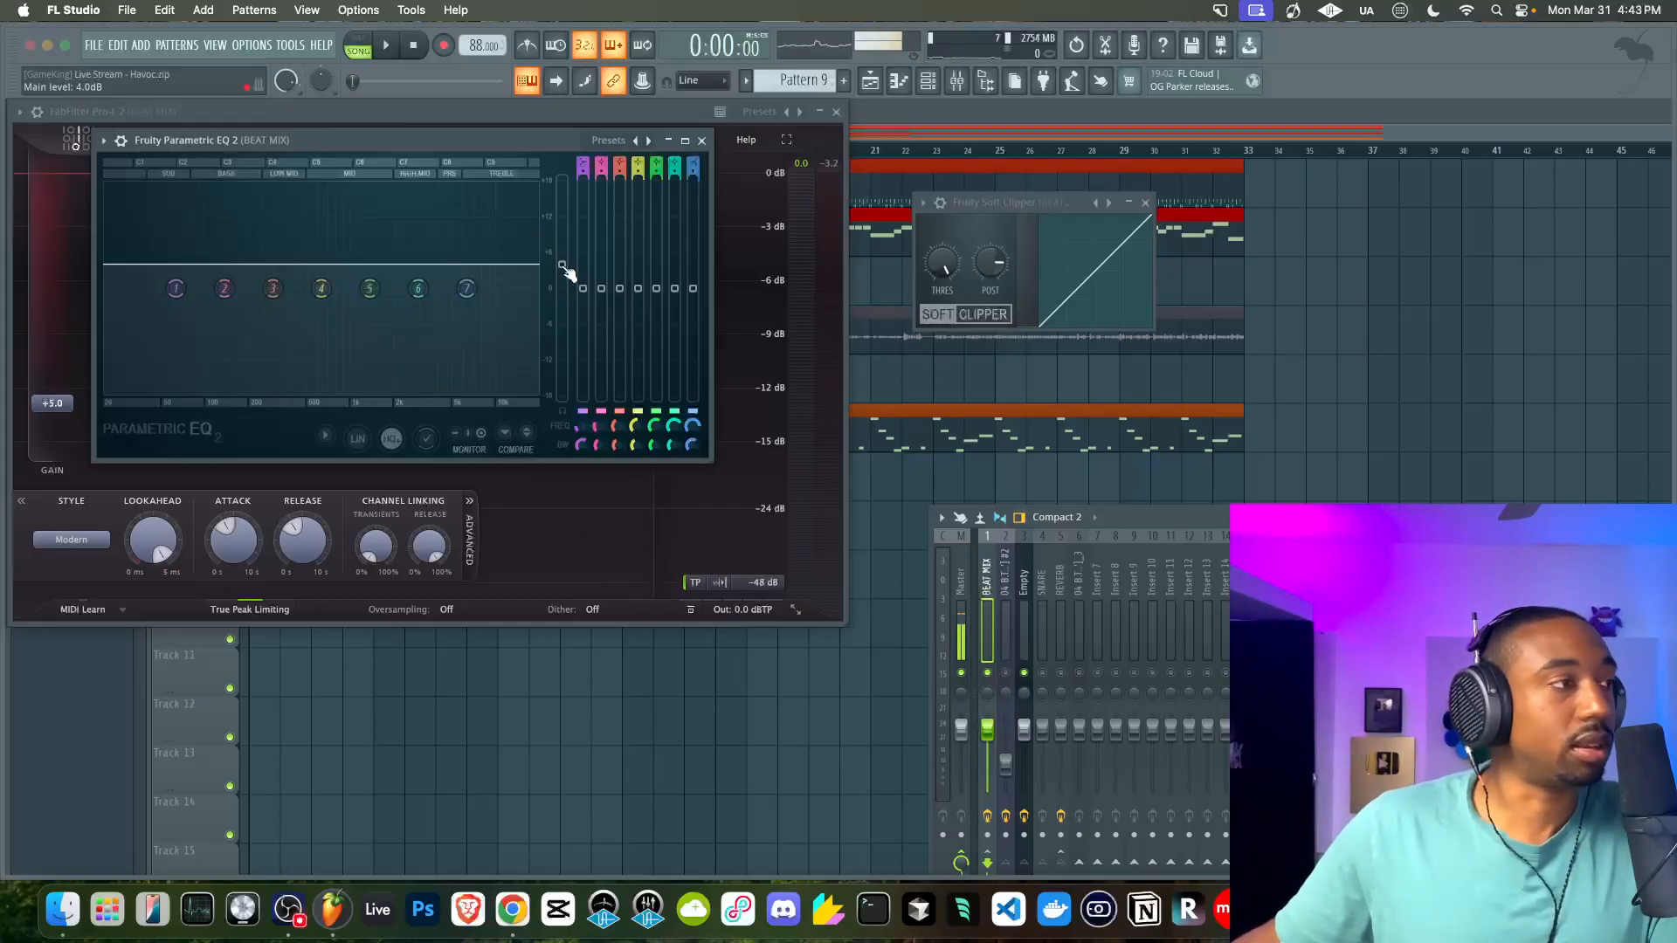
pyautogui.press('space')
pyautogui.moveTo(562, 265); pyautogui.dragTo(563, 250)
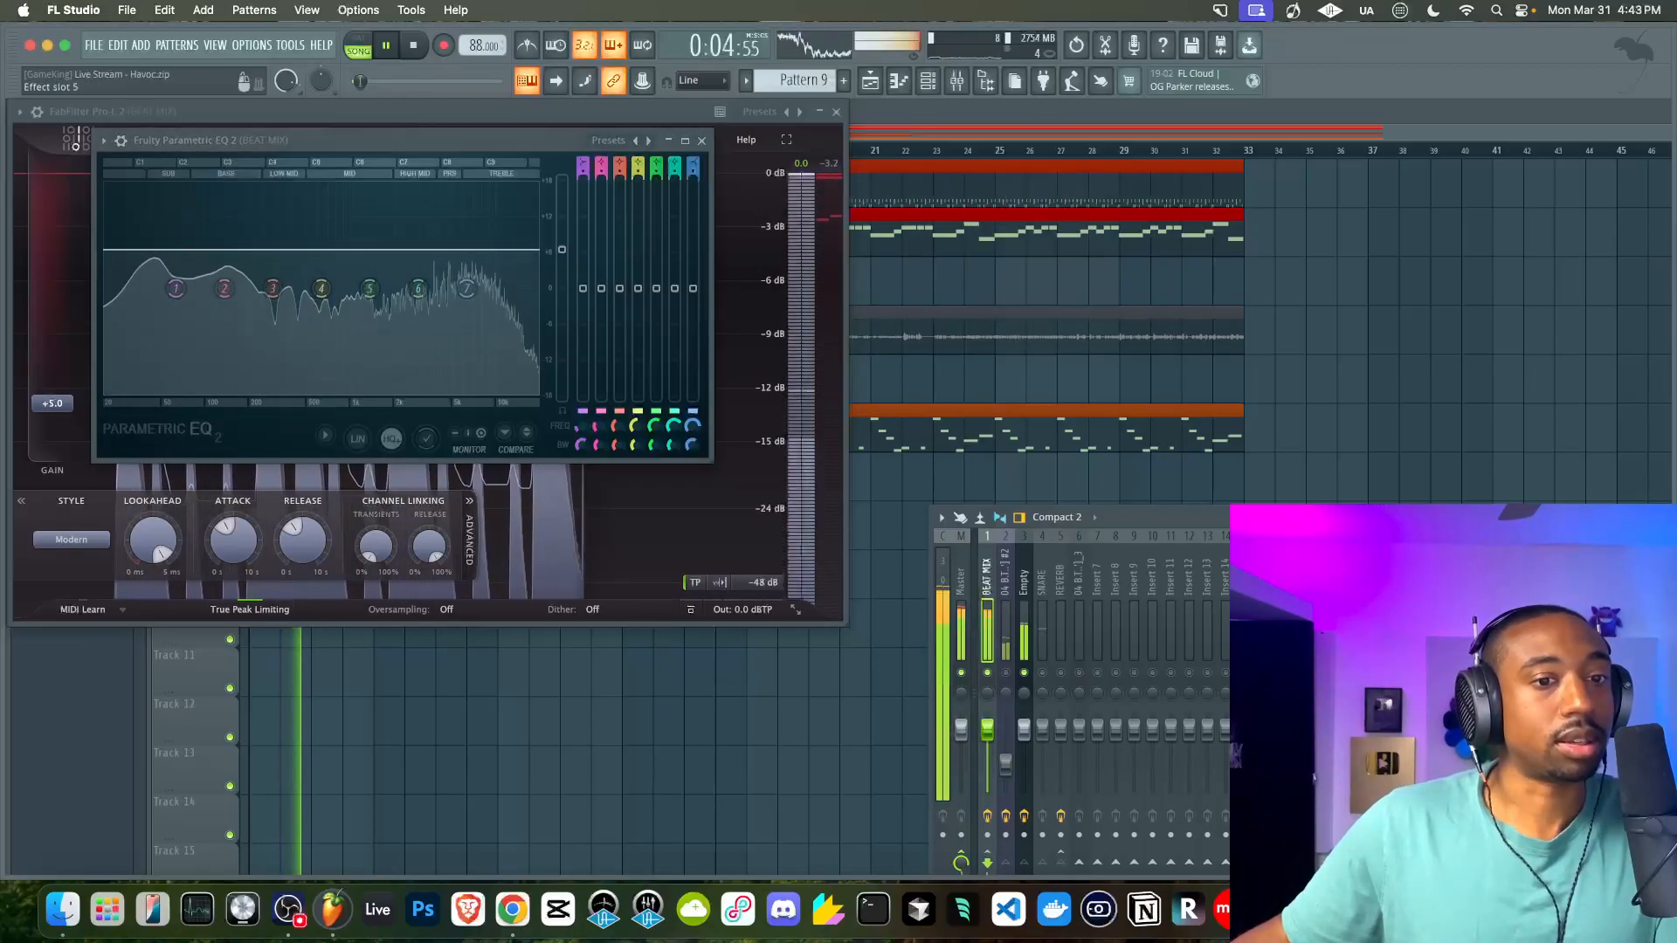
# Lower Fruity Soft Clipper's threshold to about -51.8 dB and raise Parametric EQ 2's main level to 8.5 dB
pyautogui.click(946, 217)
pyautogui.moveTo(938, 250); pyautogui.dragTo(939, 294)
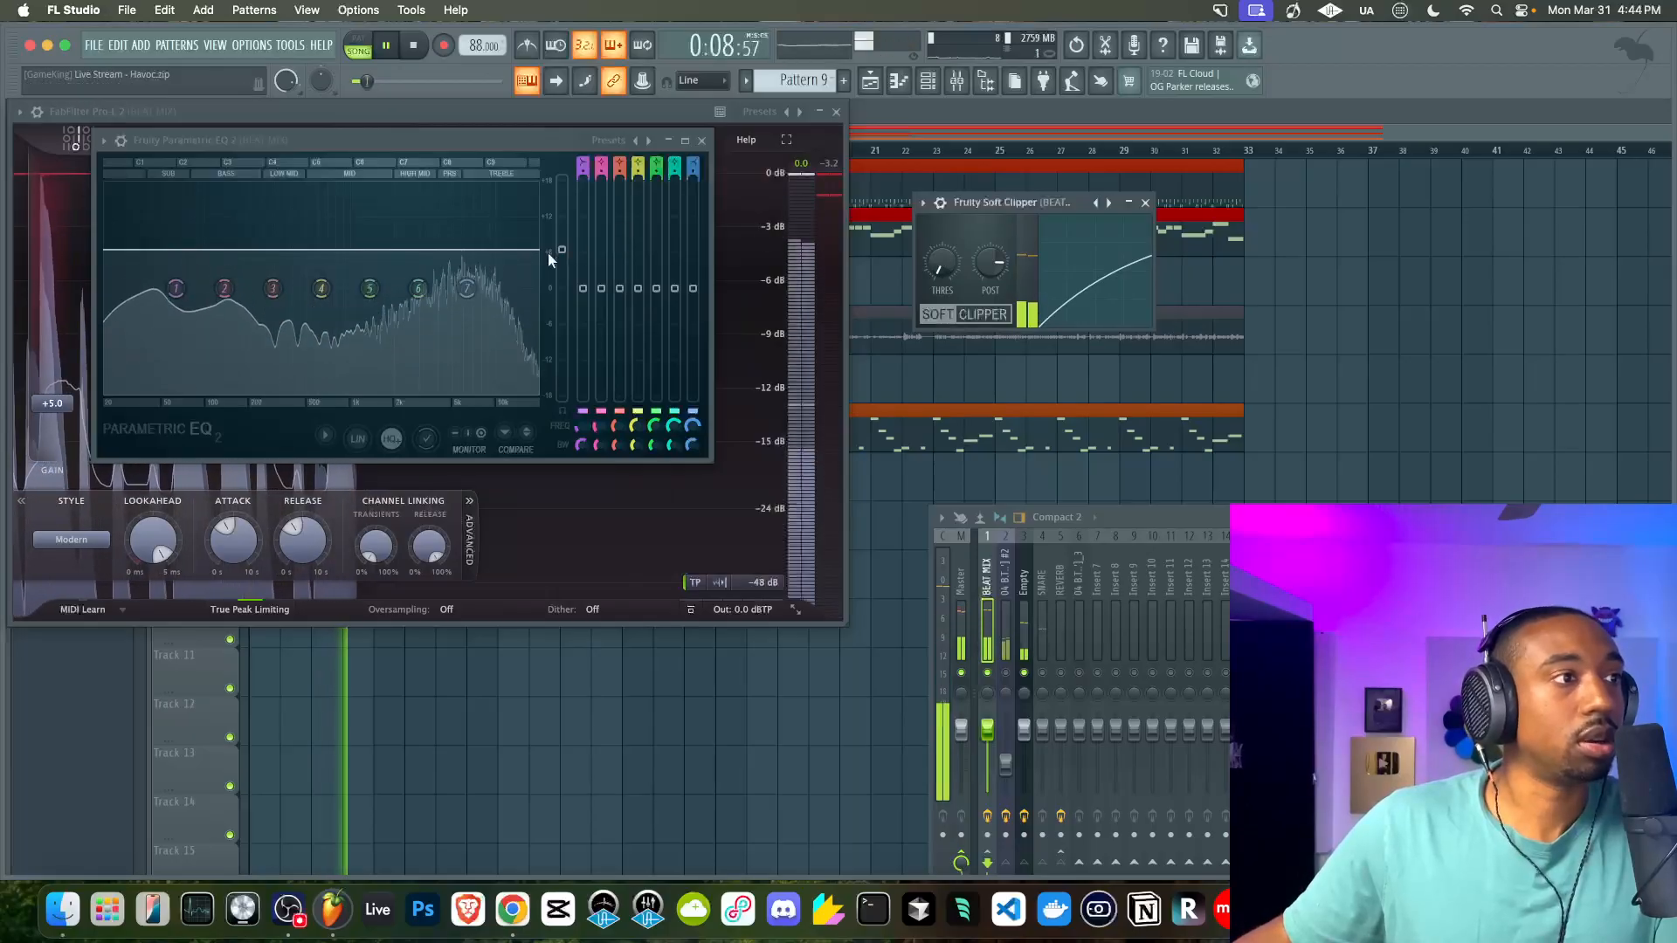
pyautogui.moveTo(561, 250); pyautogui.dragTo(561, 237)
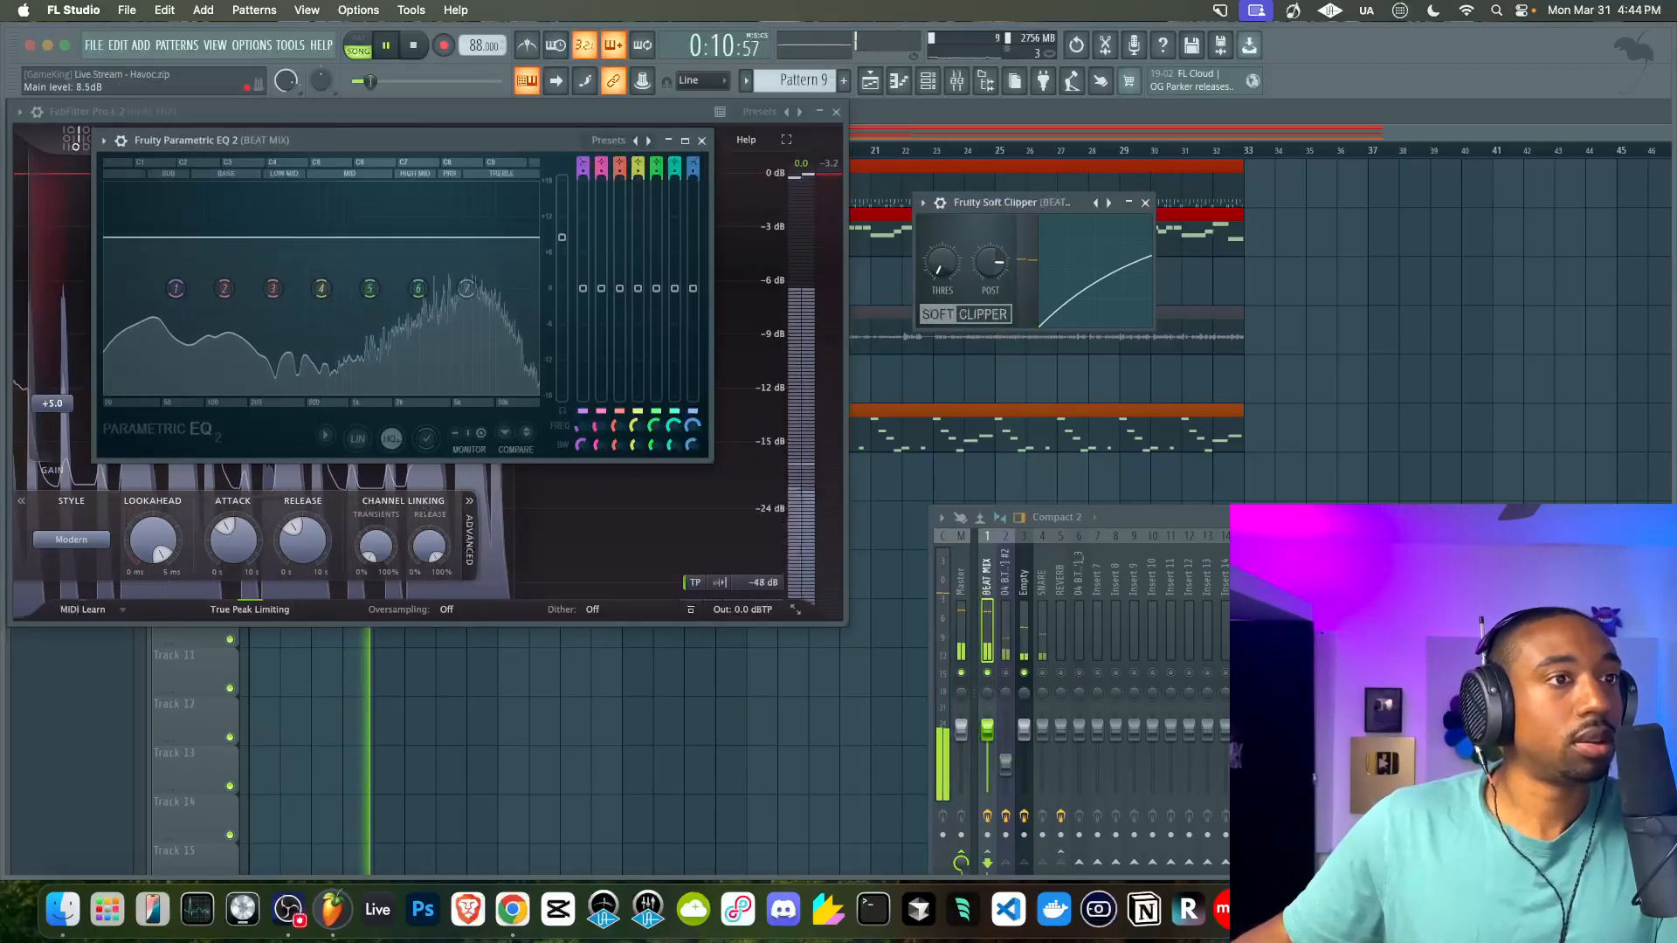
# Reduce Fruity Soft Clipper's post gain to 66%, raise the EQ's main level to 10.6 dB, and stop playback
pyautogui.moveTo(990, 261)
pyautogui.mouseDown()
pyautogui.moveTo(991, 288)
pyautogui.moveTo(991, 258)
pyautogui.mouseUp()
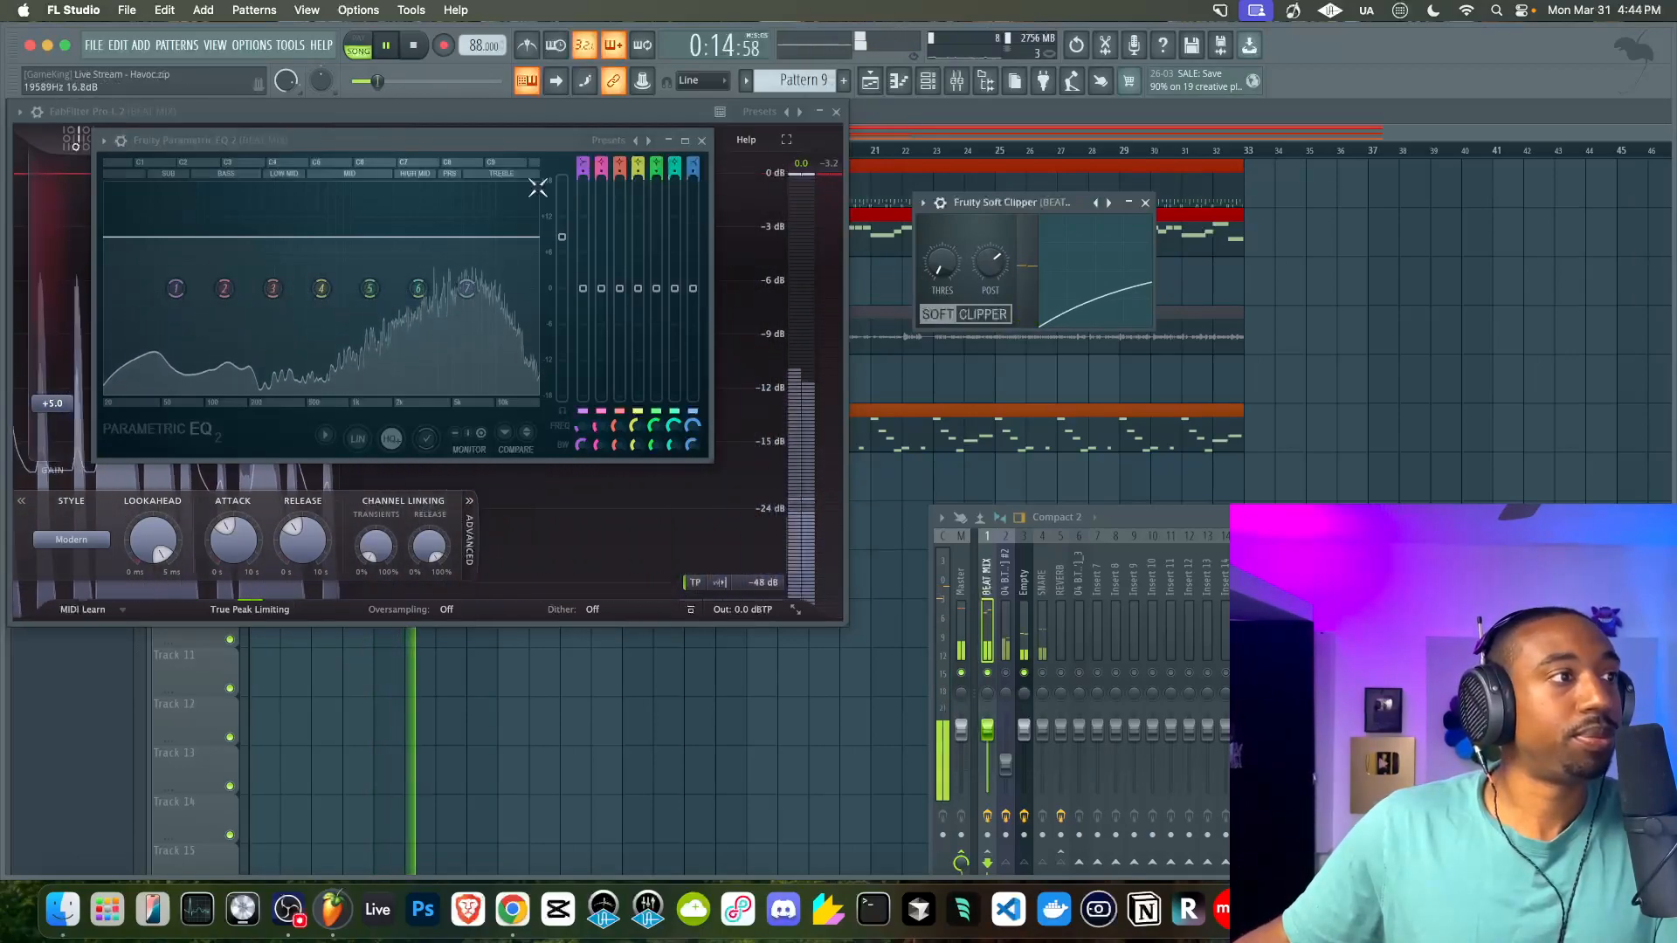
pyautogui.moveTo(562, 237); pyautogui.dragTo(561, 225)
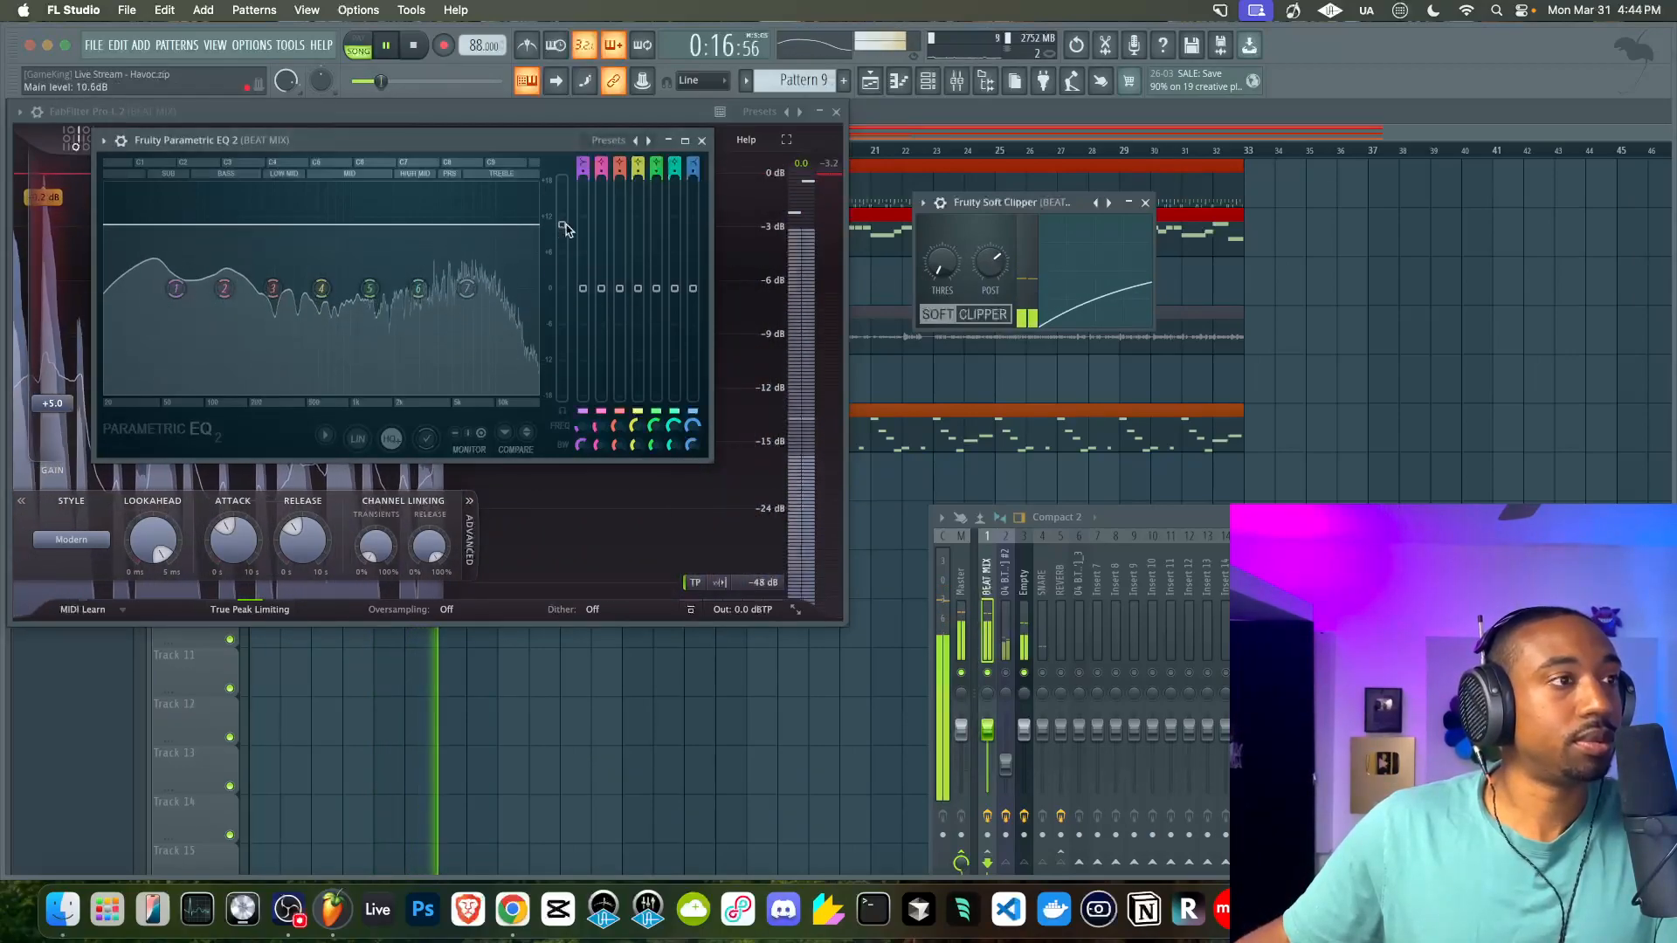
pyautogui.press('space')
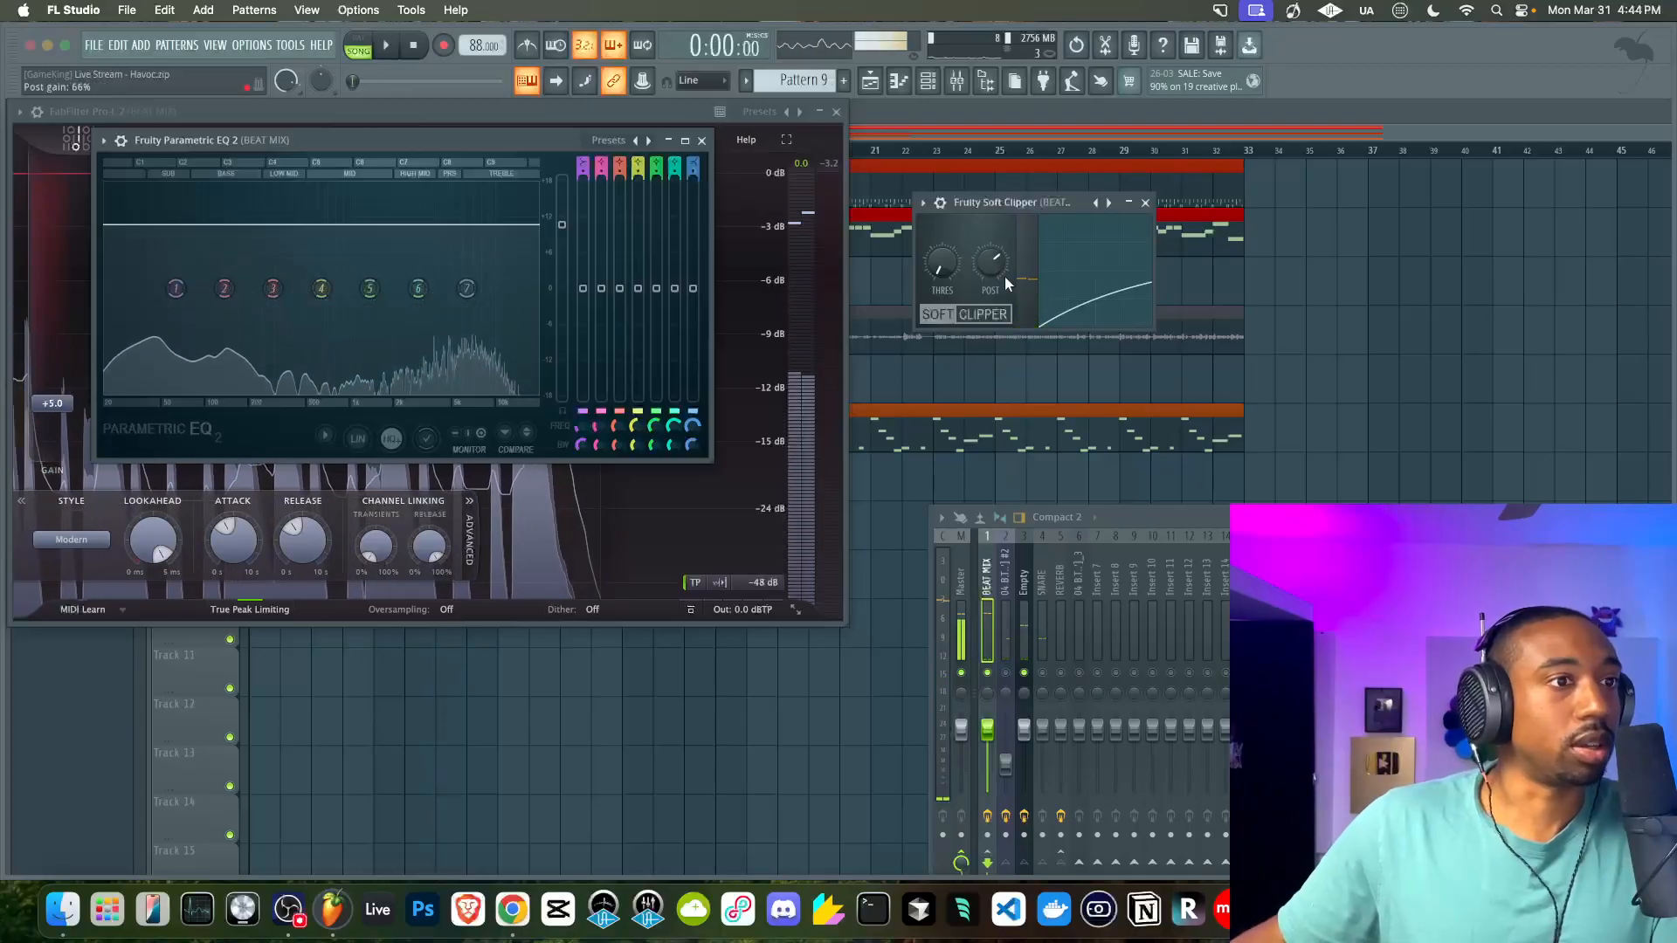
# Push the EQ's main level higher during playback, lower Soft Clipper's post gain to 47%, and bring Pro-L 2 back into view
pyautogui.press('space')
pyautogui.moveTo(562, 224); pyautogui.dragTo(562, 211)
pyautogui.moveTo(990, 262); pyautogui.dragTo(990, 243)
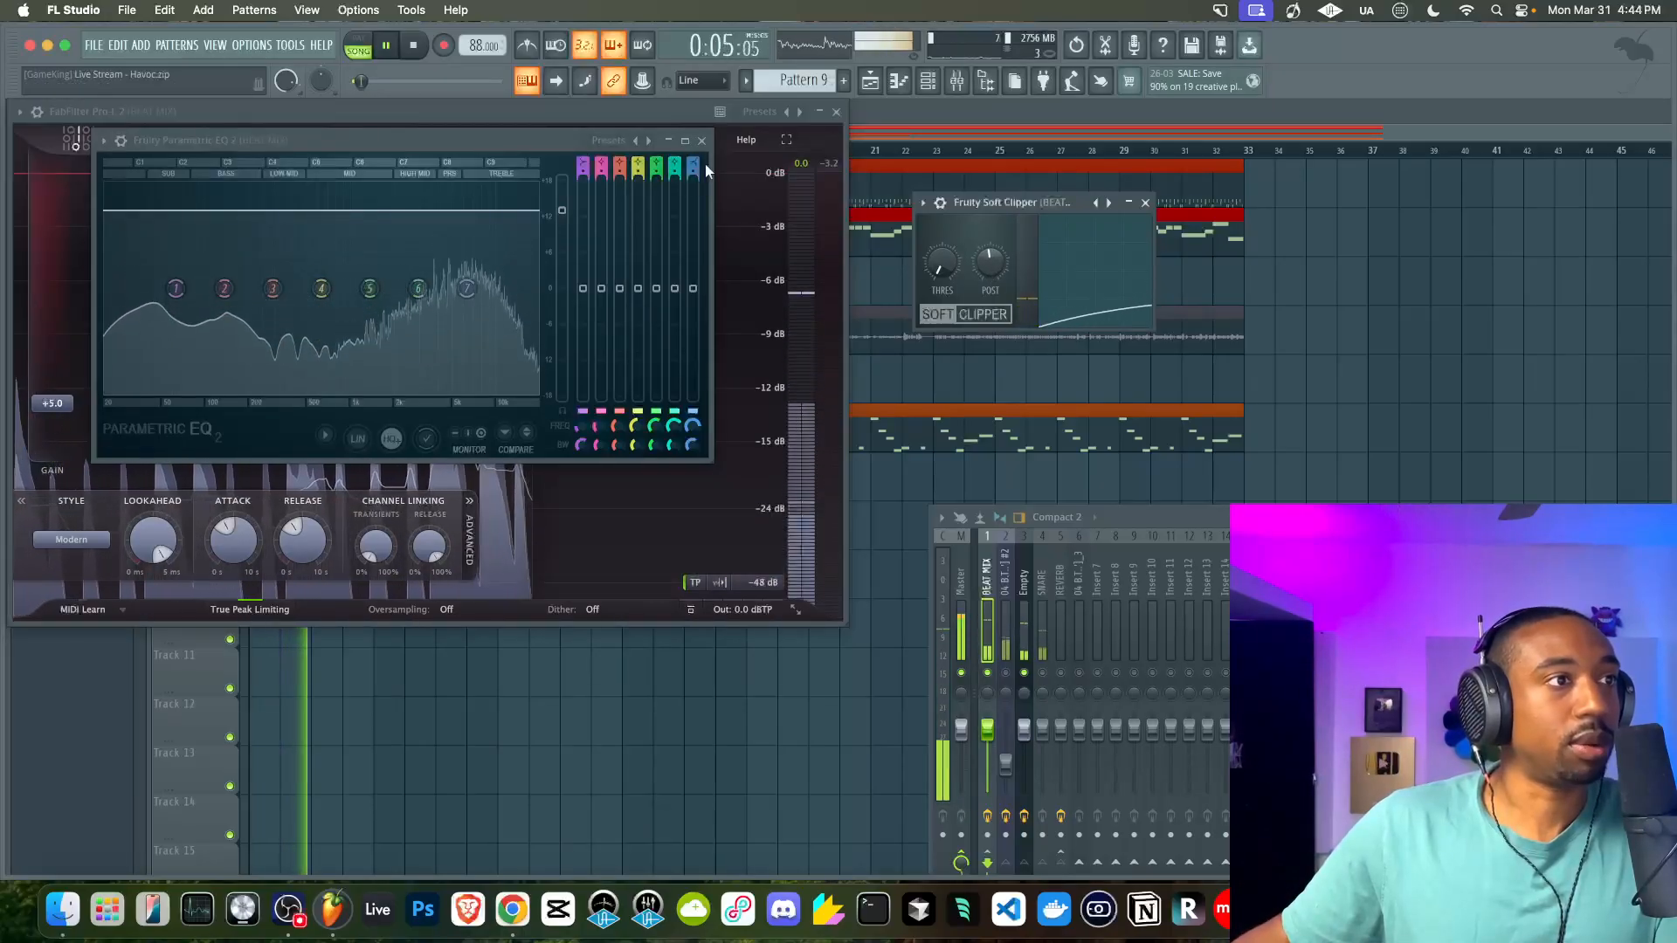
pyautogui.click(766, 228)
pyautogui.press('space')
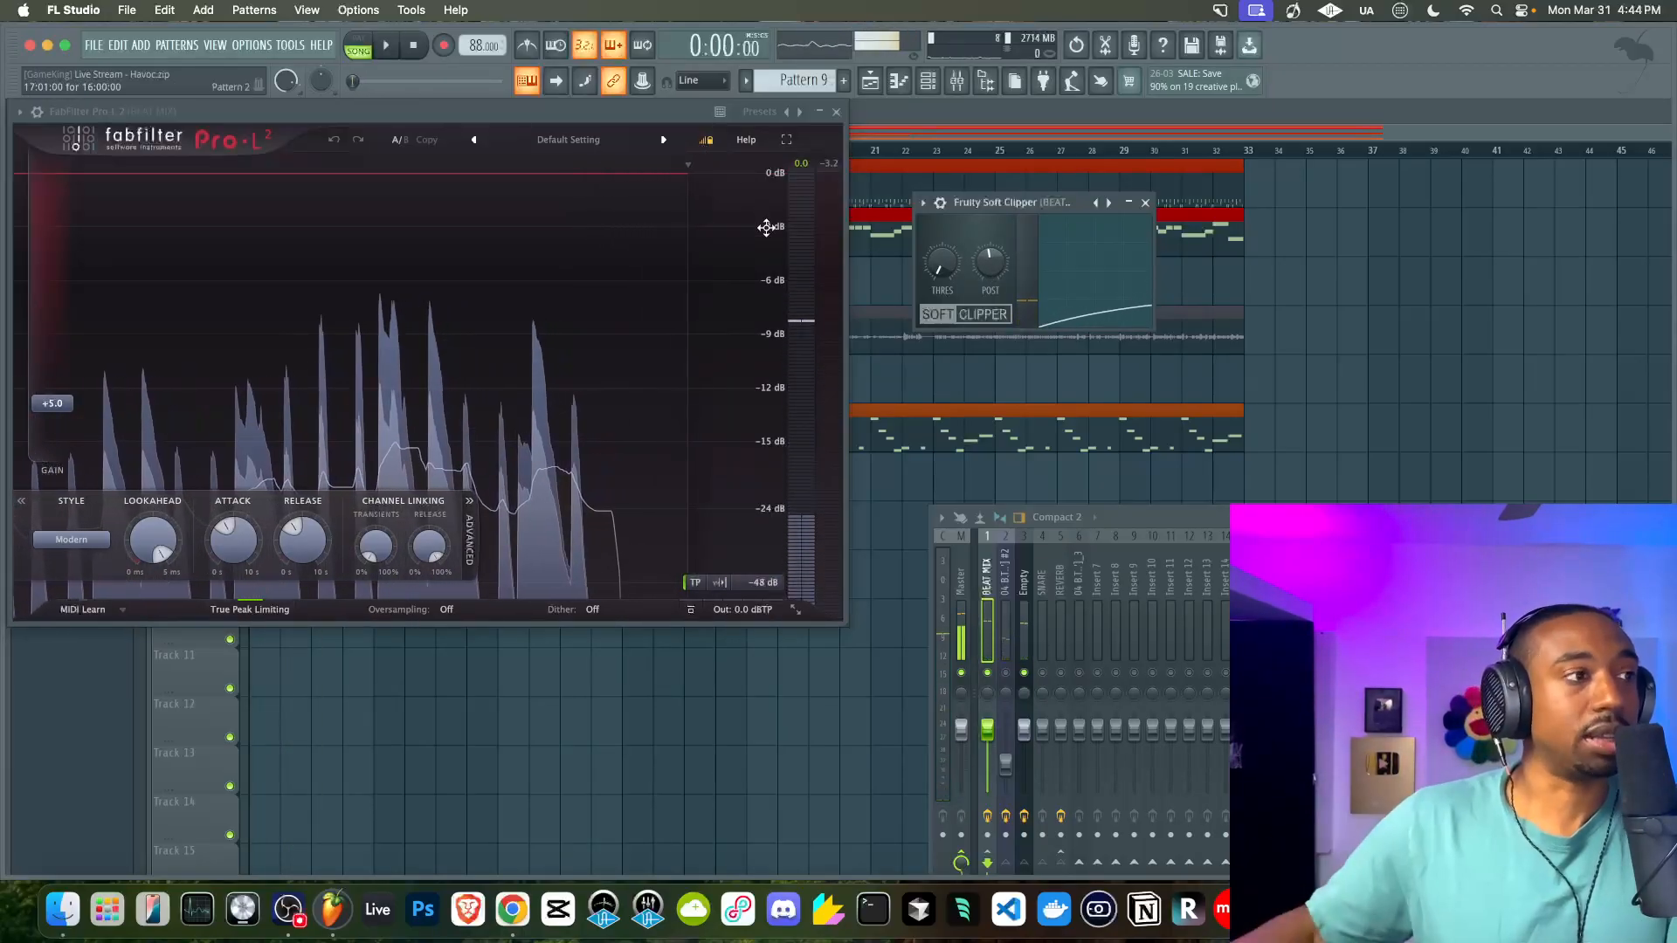
# Replay the soloed part through Soft Clipper, restore all muted mixer tracks, and play the full beat
pyautogui.press('space')
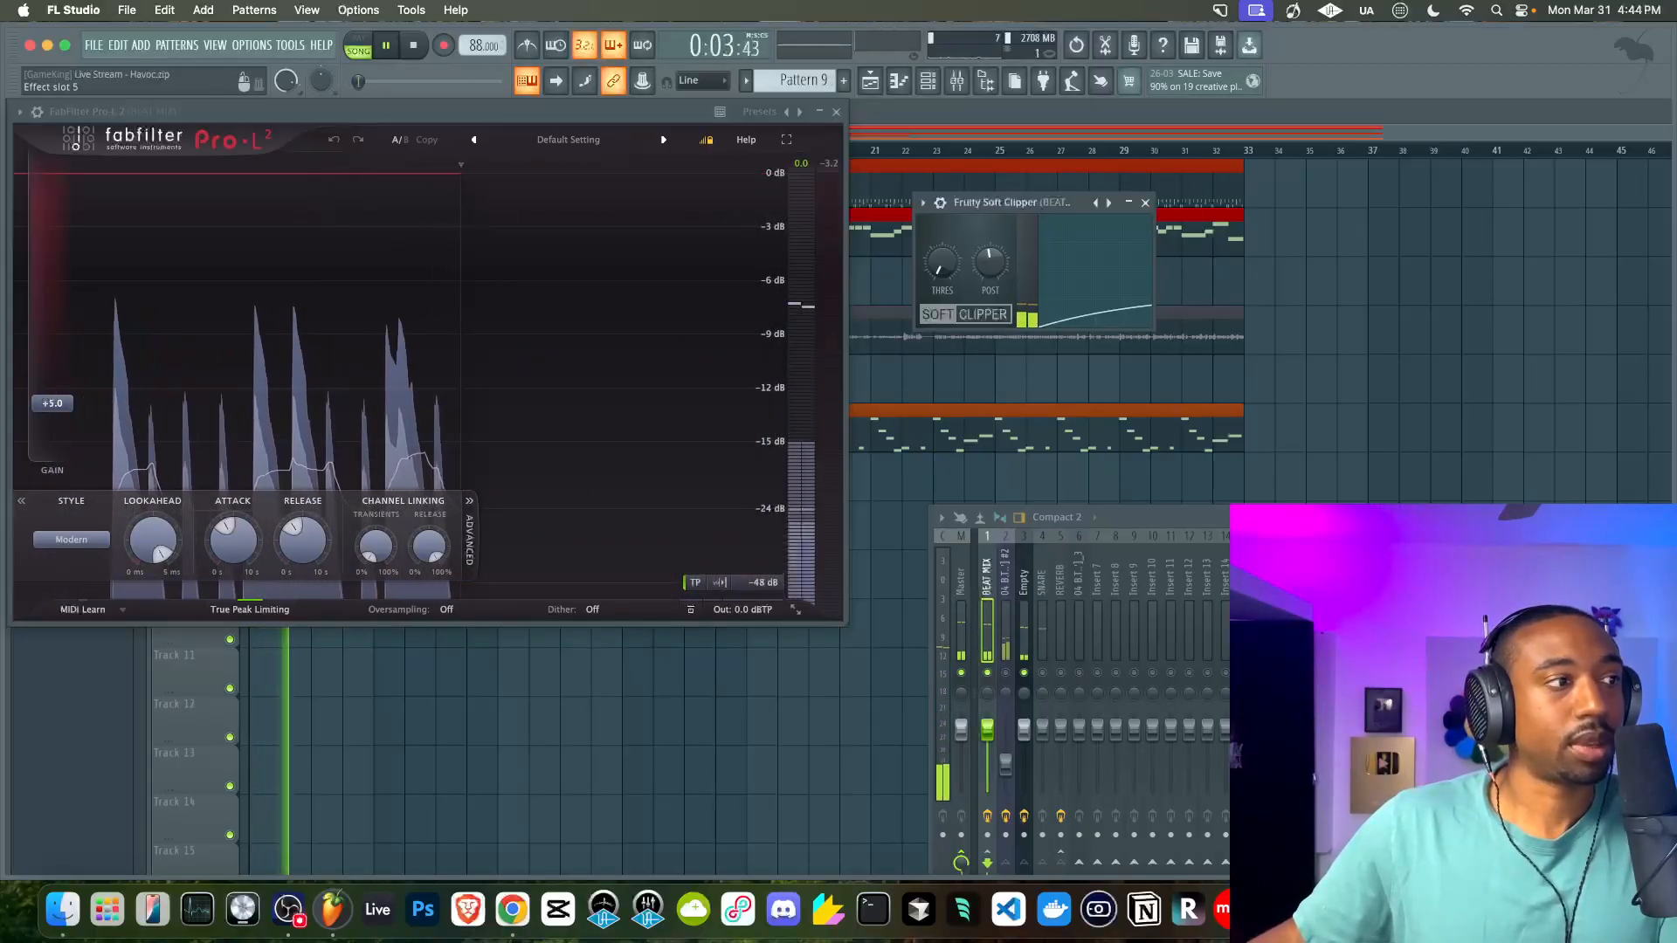
pyautogui.press('space')
pyautogui.rightClick(1006, 674)
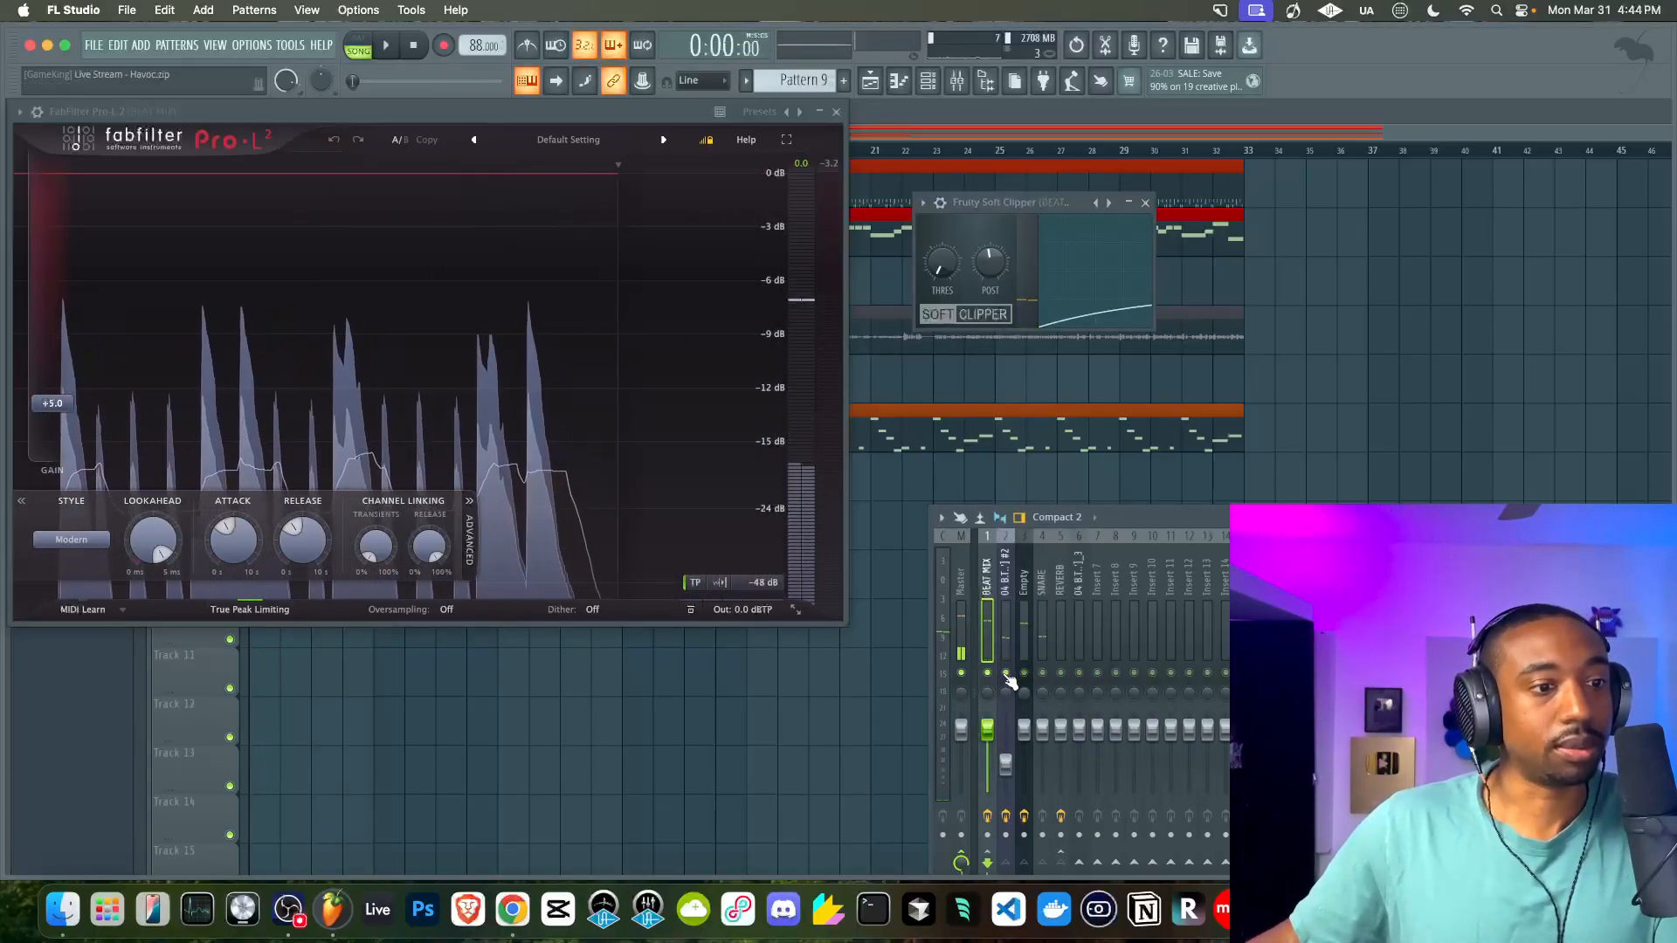
pyautogui.press('space')
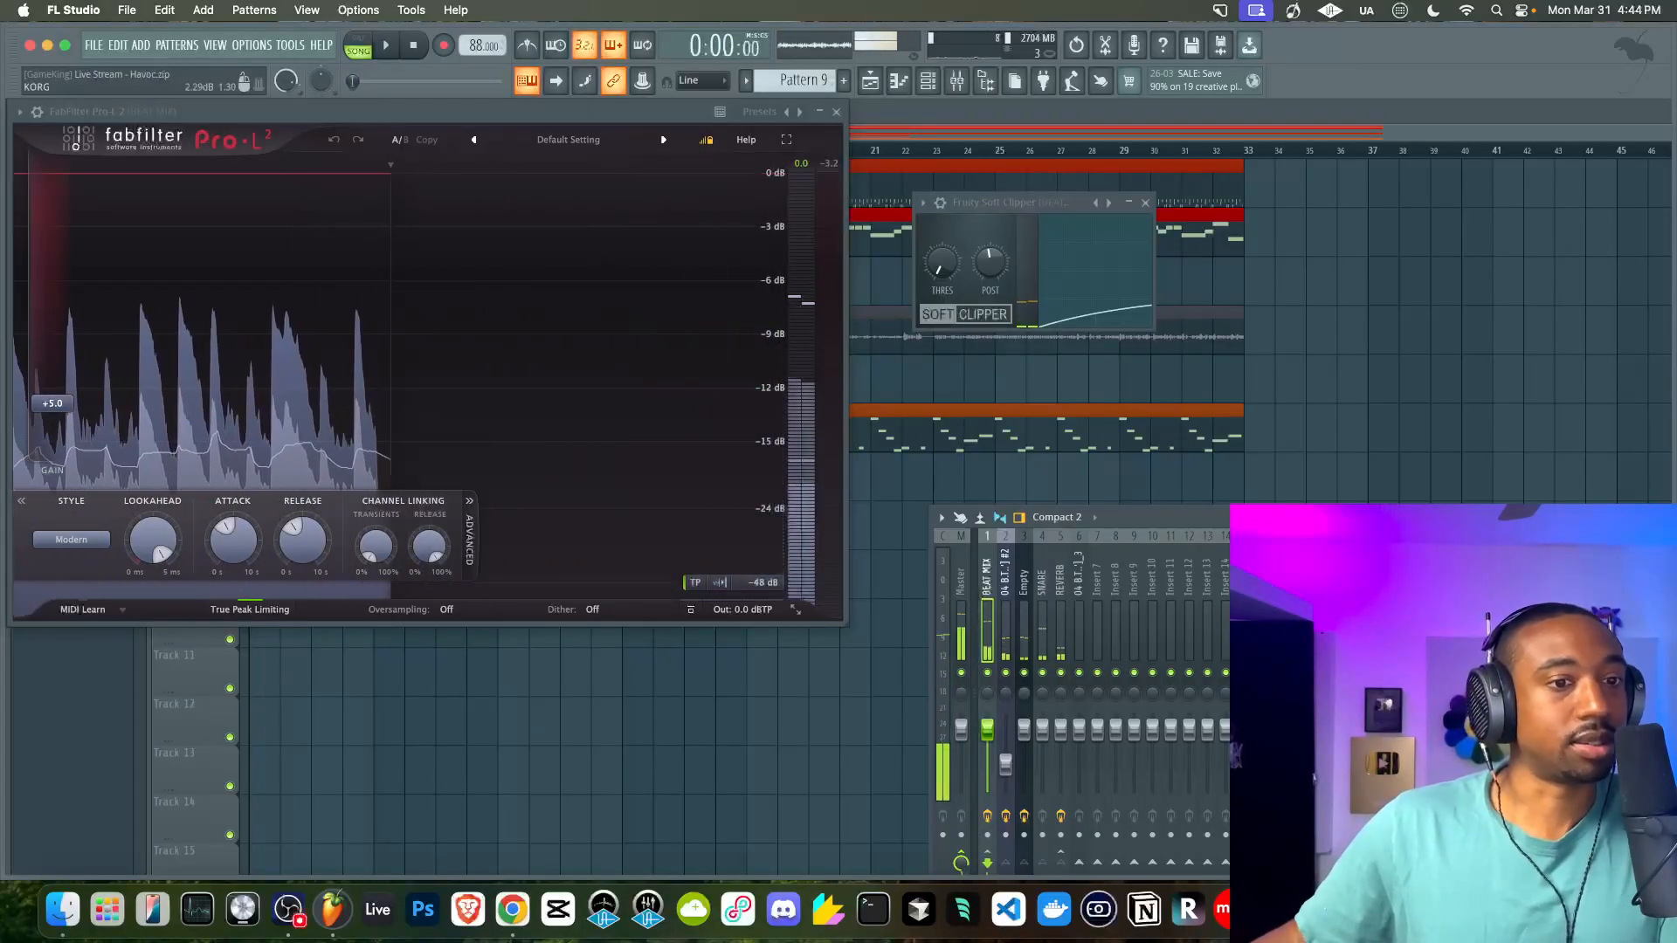
# During full-beat playback, set Parametric EQ 2's main level to 9.3 dB and Fruity Soft Clipper's post gain to 58%
pyautogui.click(1564, 642)
pyautogui.click(1564, 642)
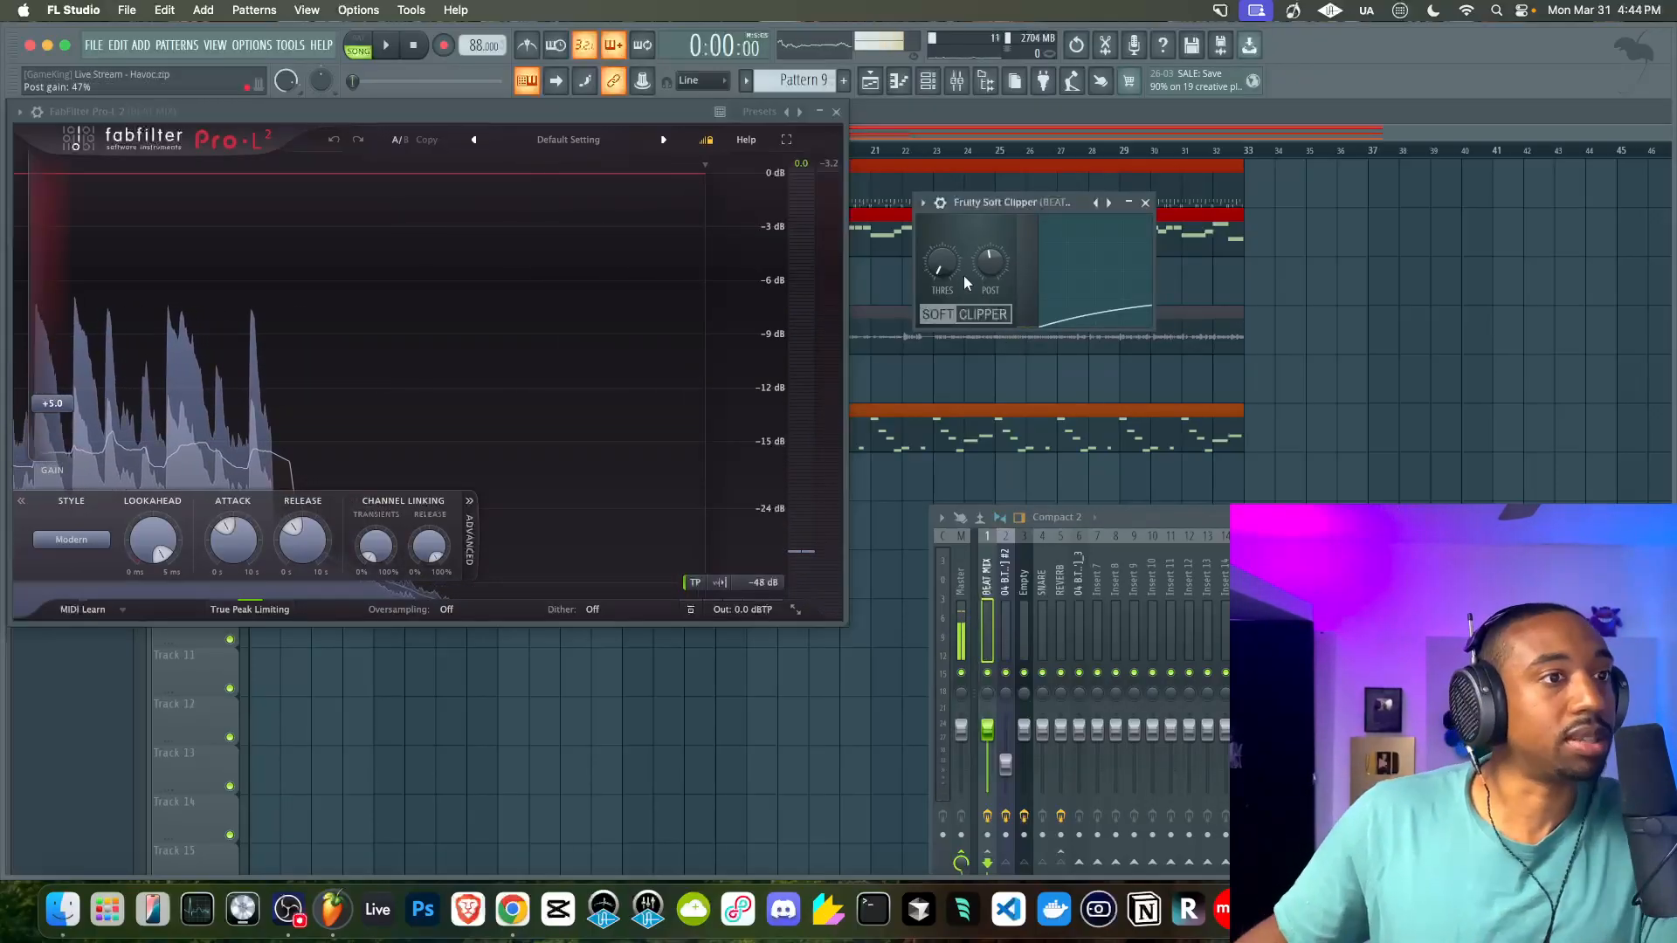
pyautogui.click(1563, 561)
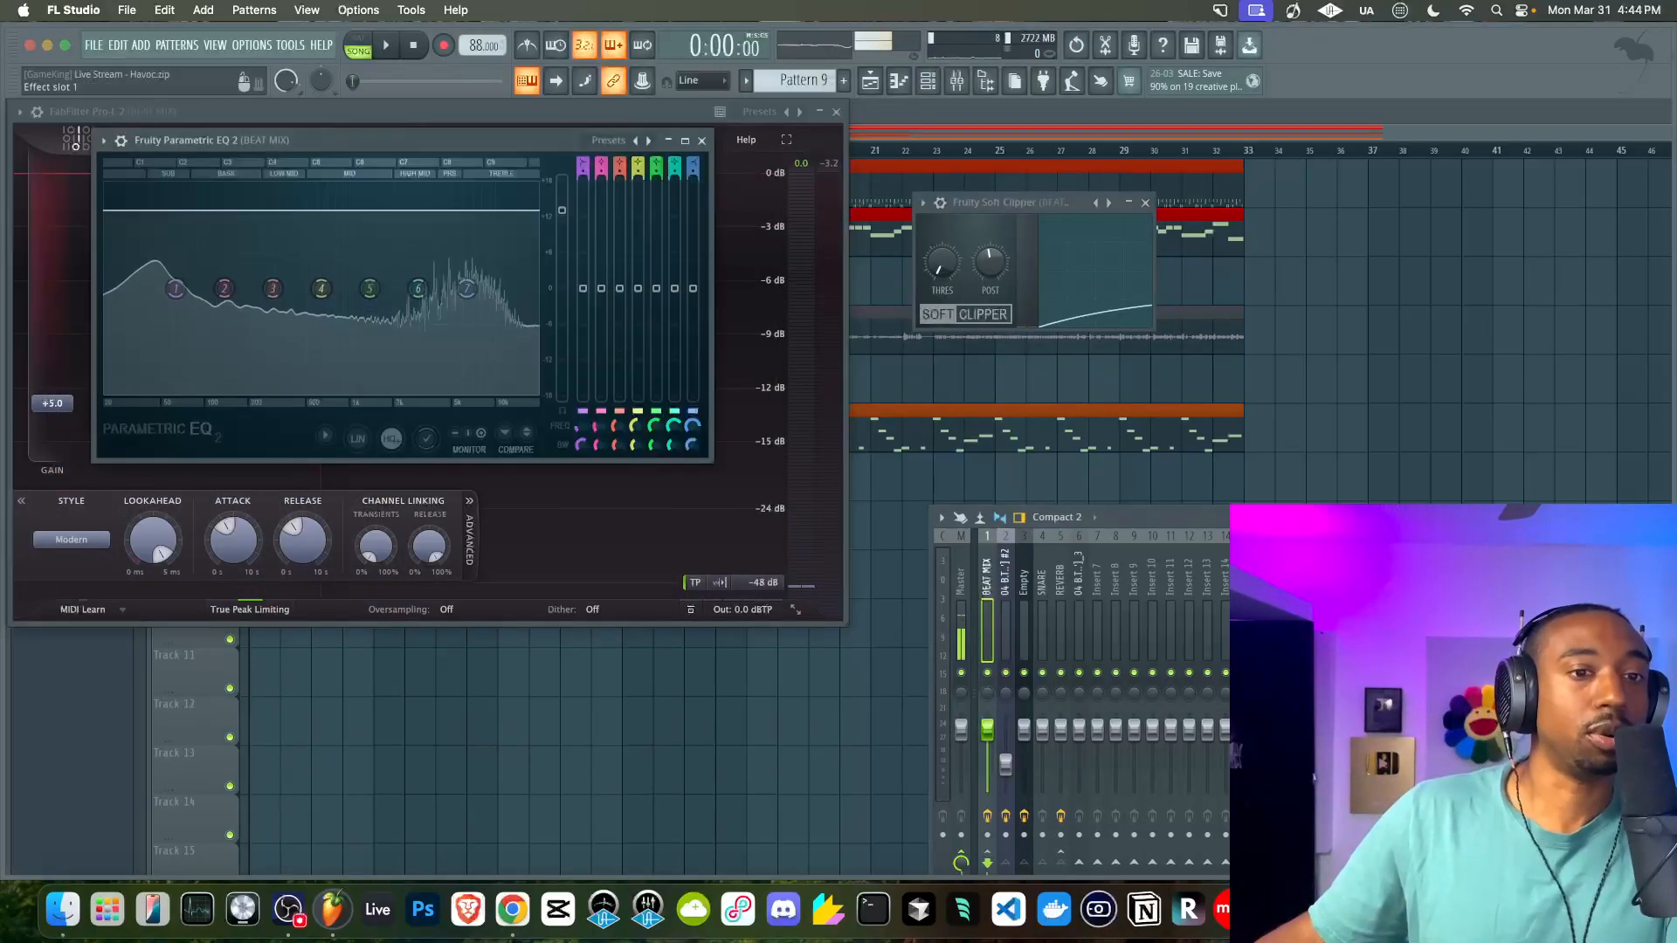
pyautogui.press('space')
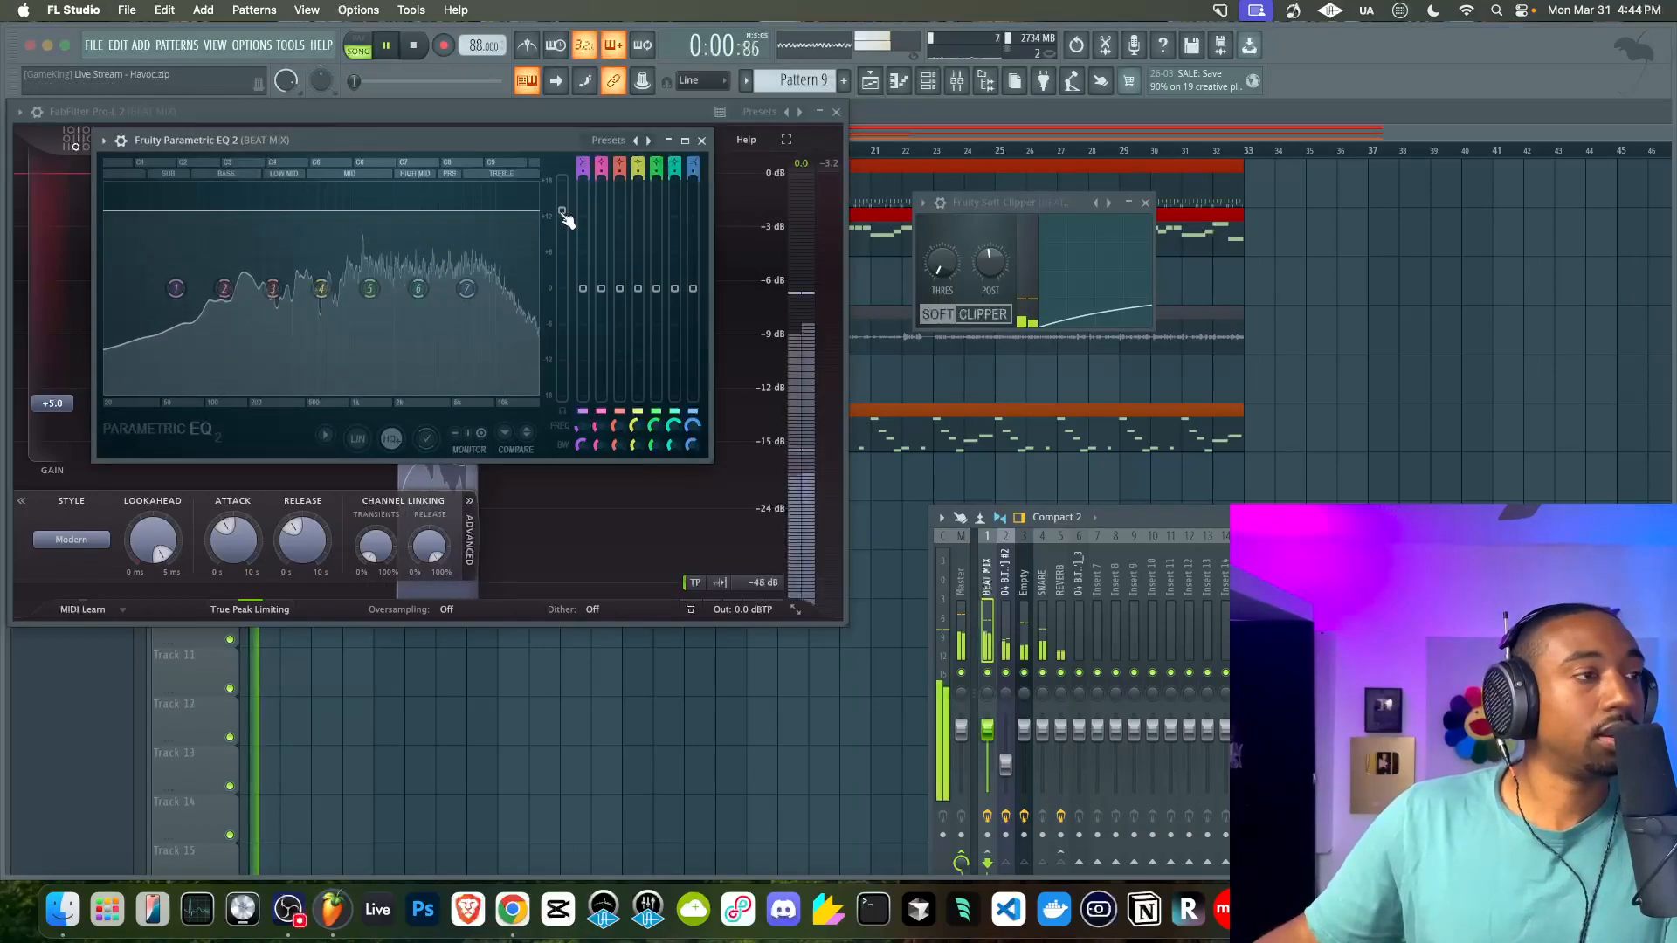
pyautogui.moveTo(564, 213); pyautogui.dragTo(562, 233)
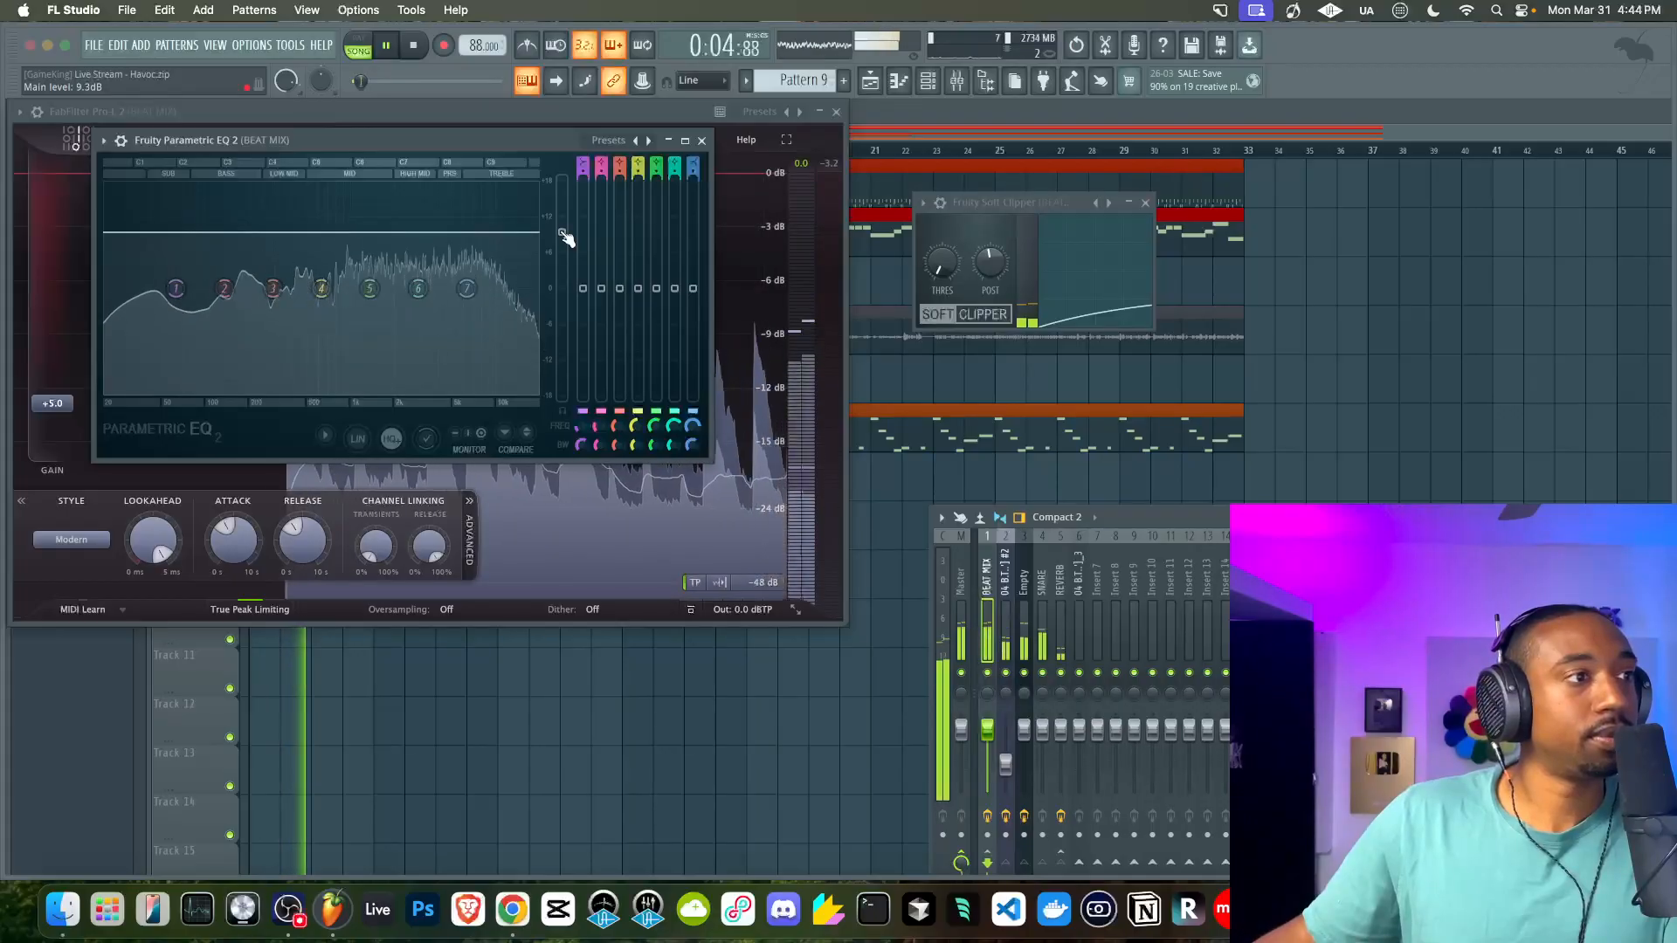
pyautogui.moveTo(990, 260); pyautogui.dragTo(991, 249)
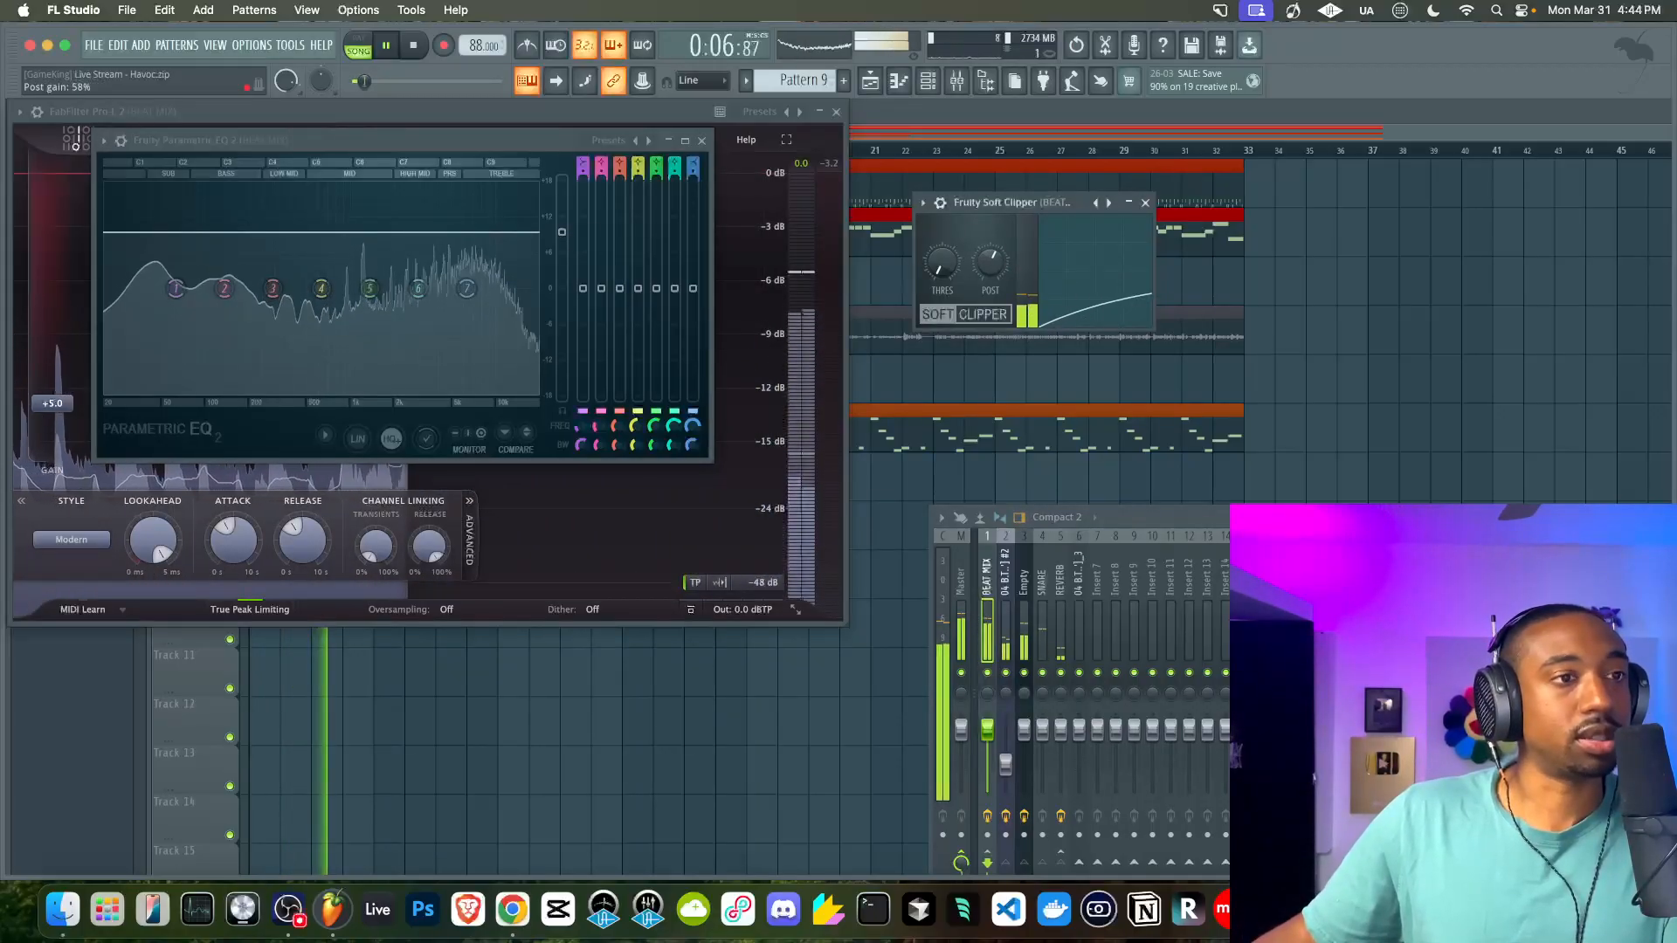
pyautogui.click(770, 410)
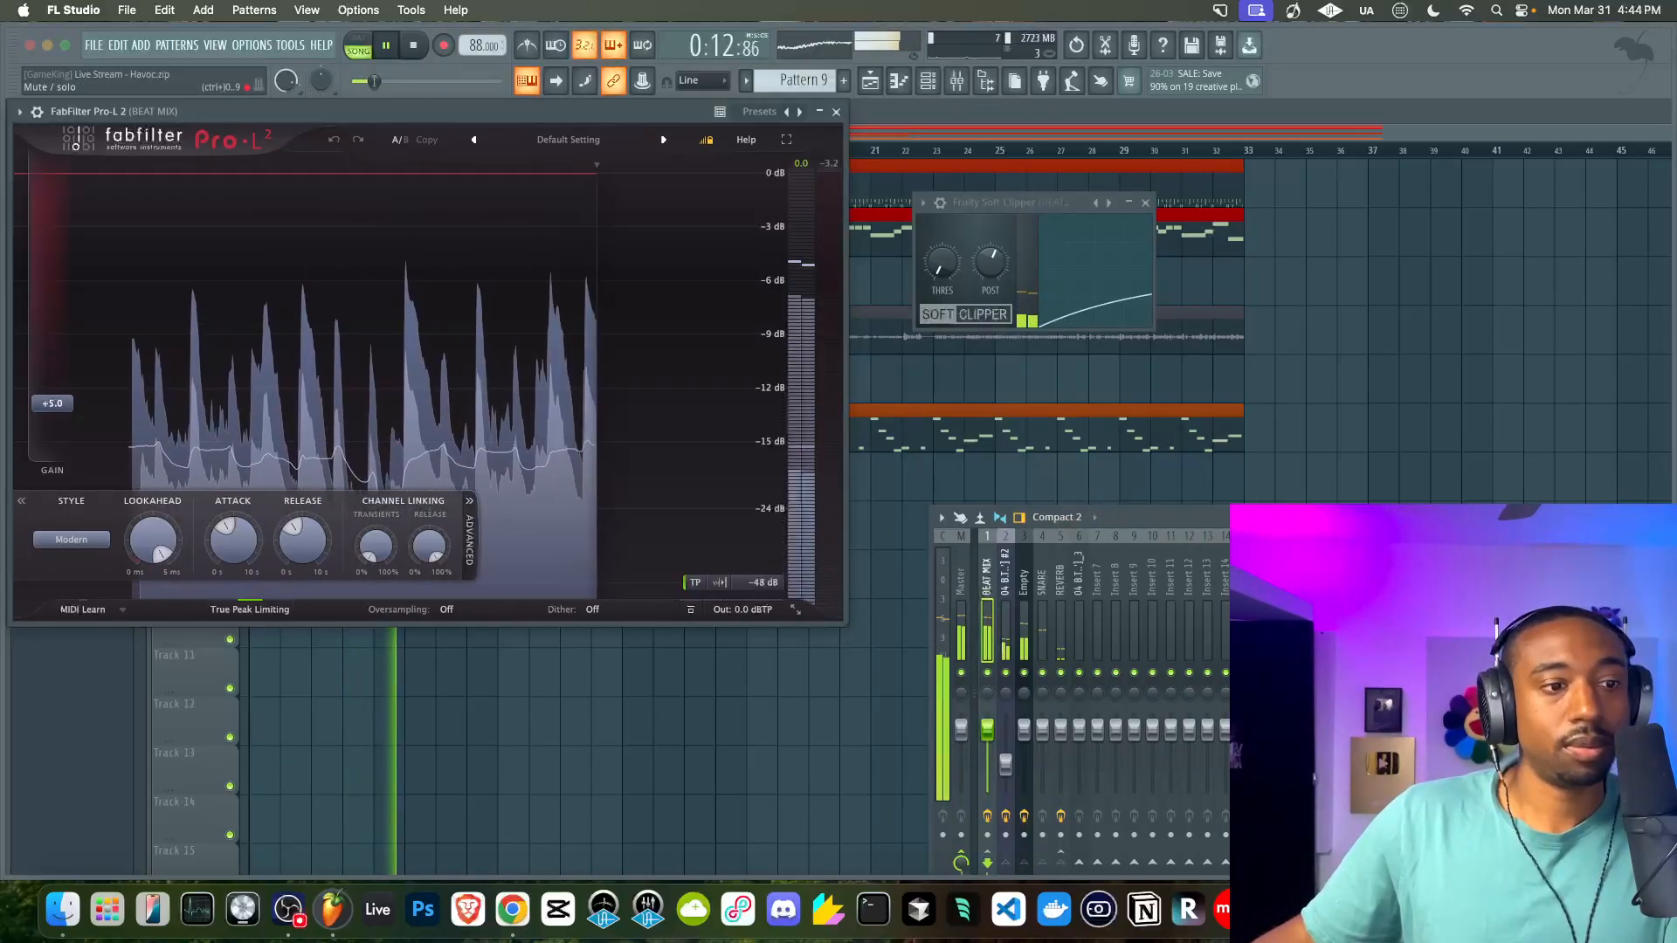
# Replay the full beat several times to compare Pro-L 2's peaks with and without Fruity Soft Clipper
pyautogui.press('space')
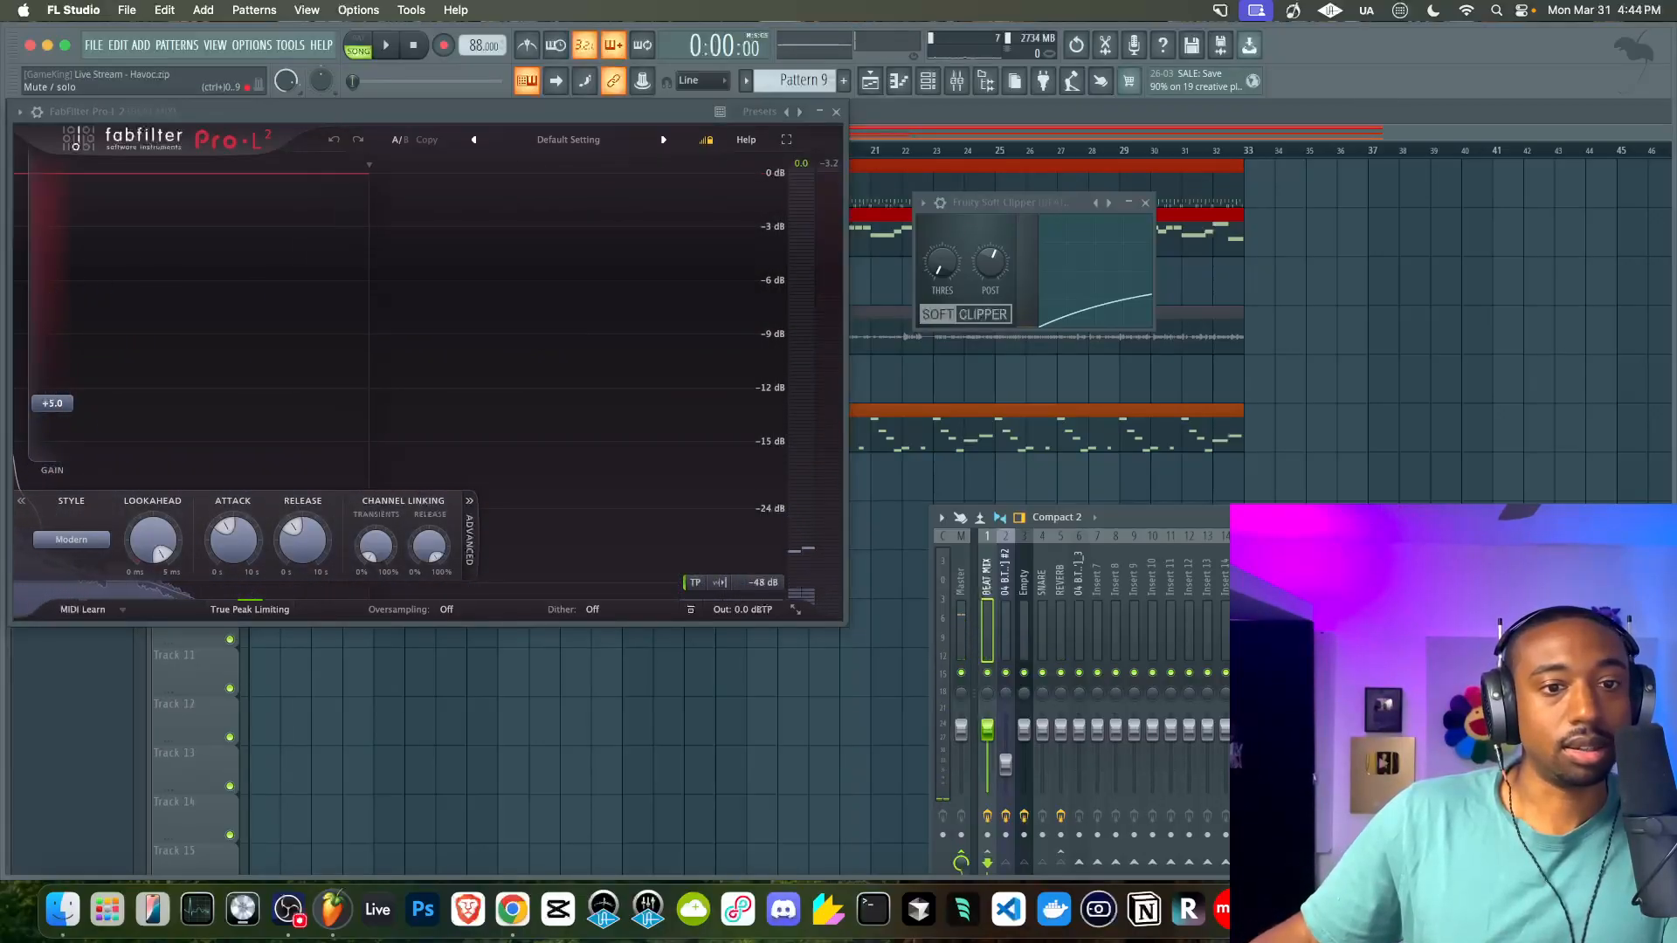
pyautogui.press('space')
pyautogui.press('space')
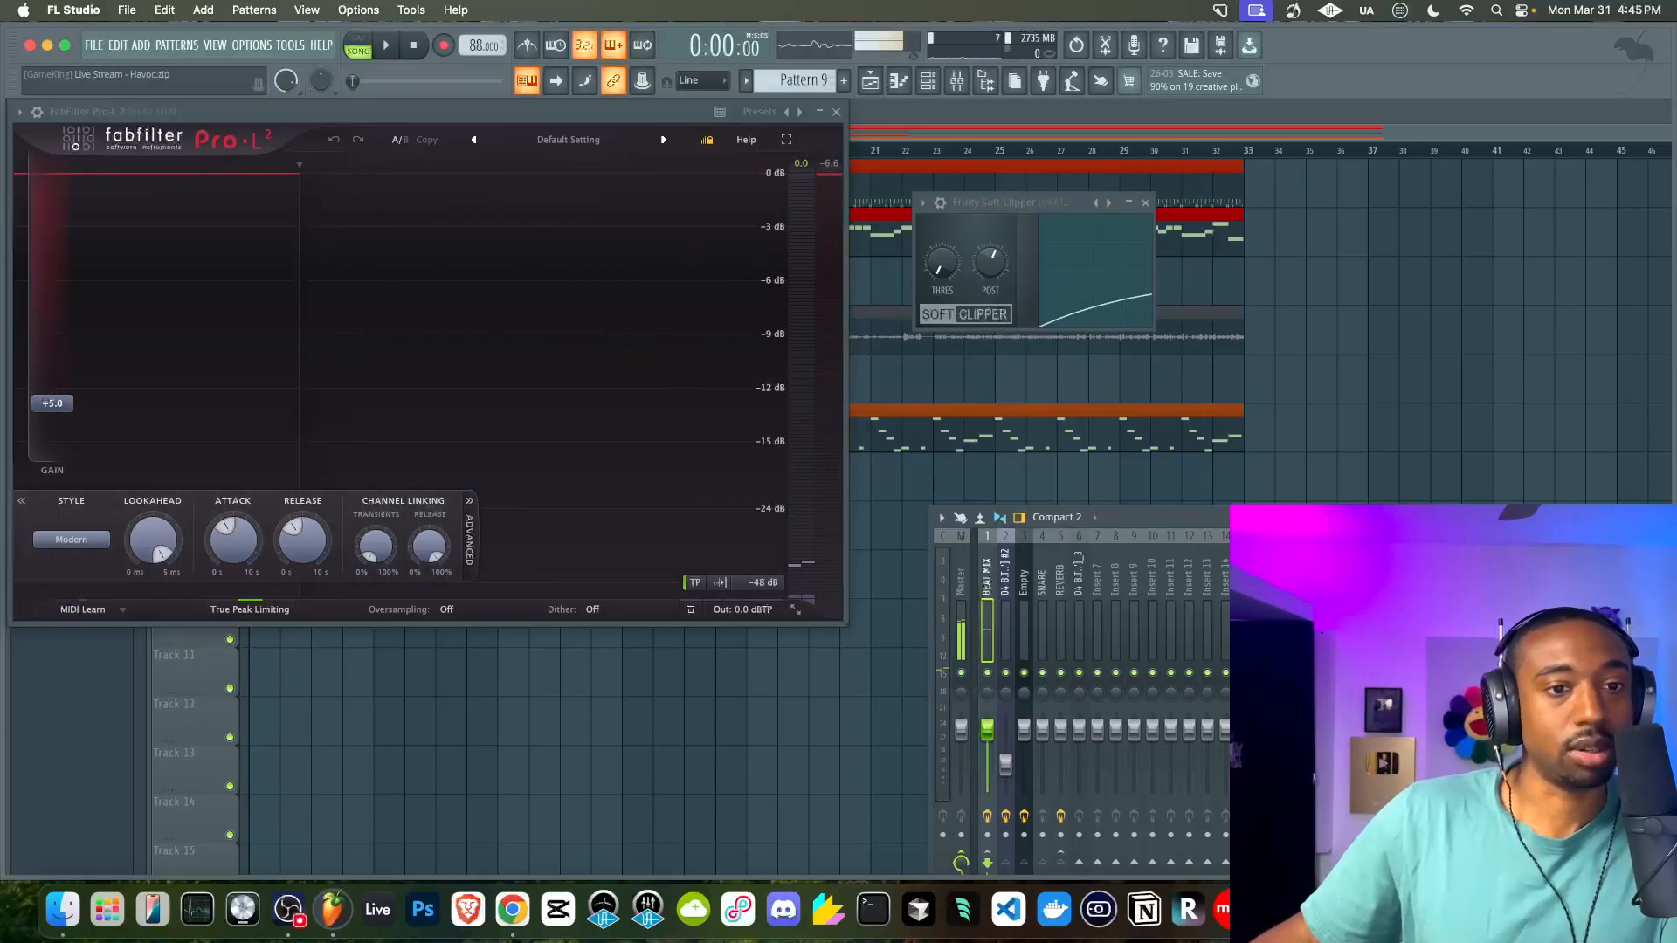
pyautogui.press('space')
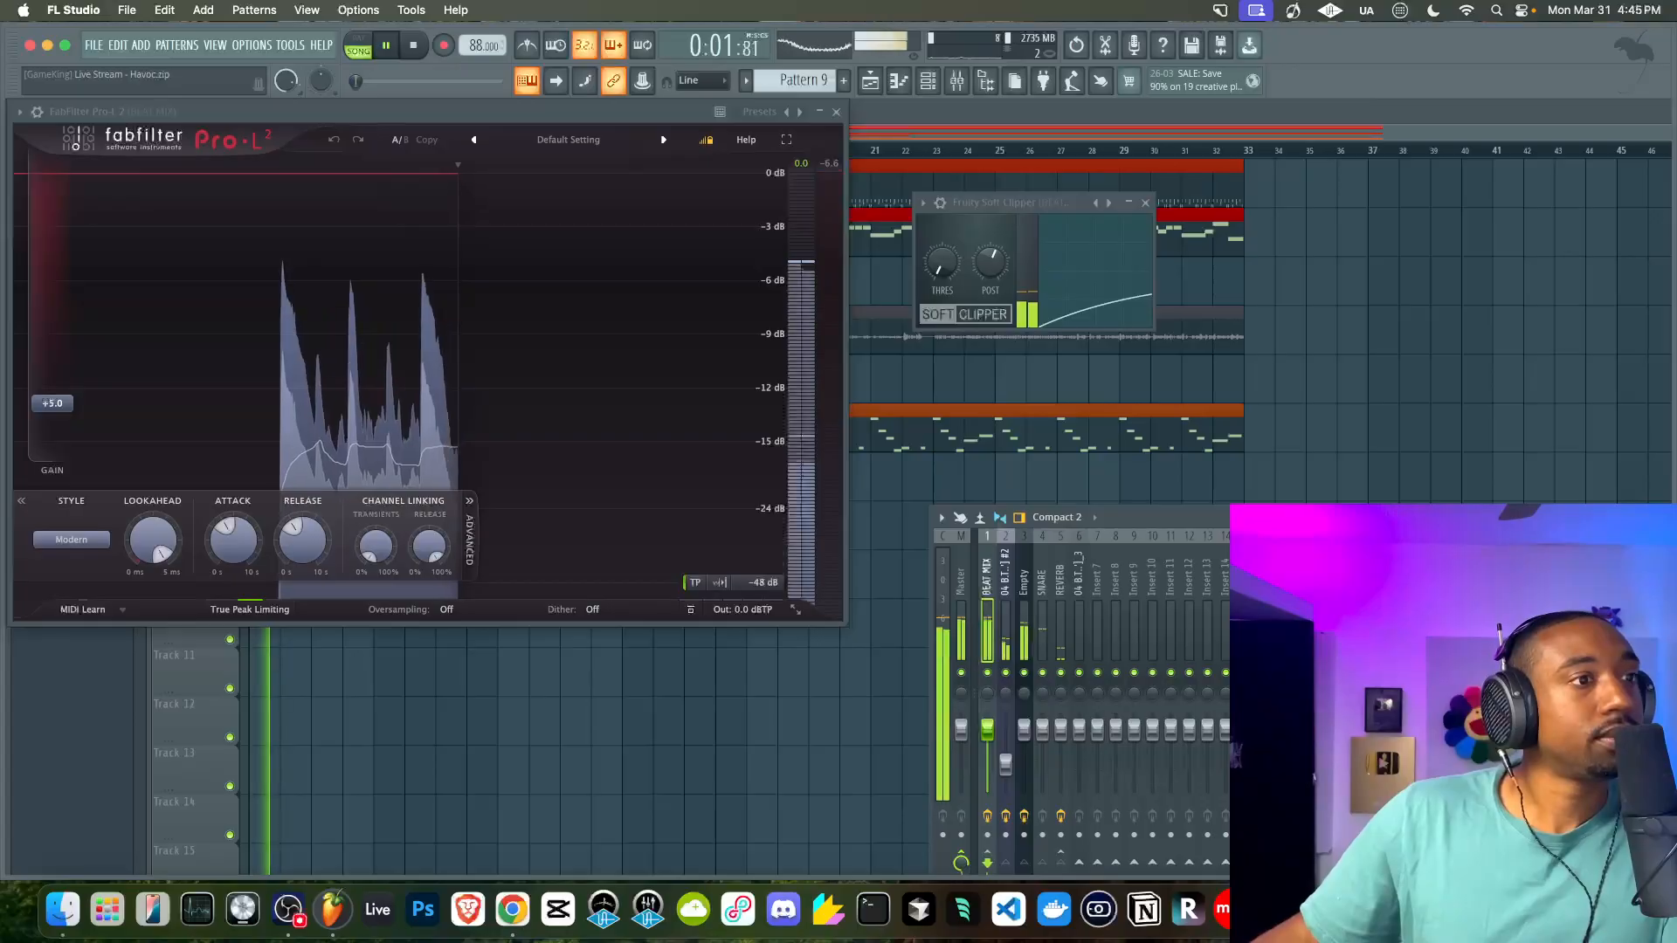
pyautogui.press('space')
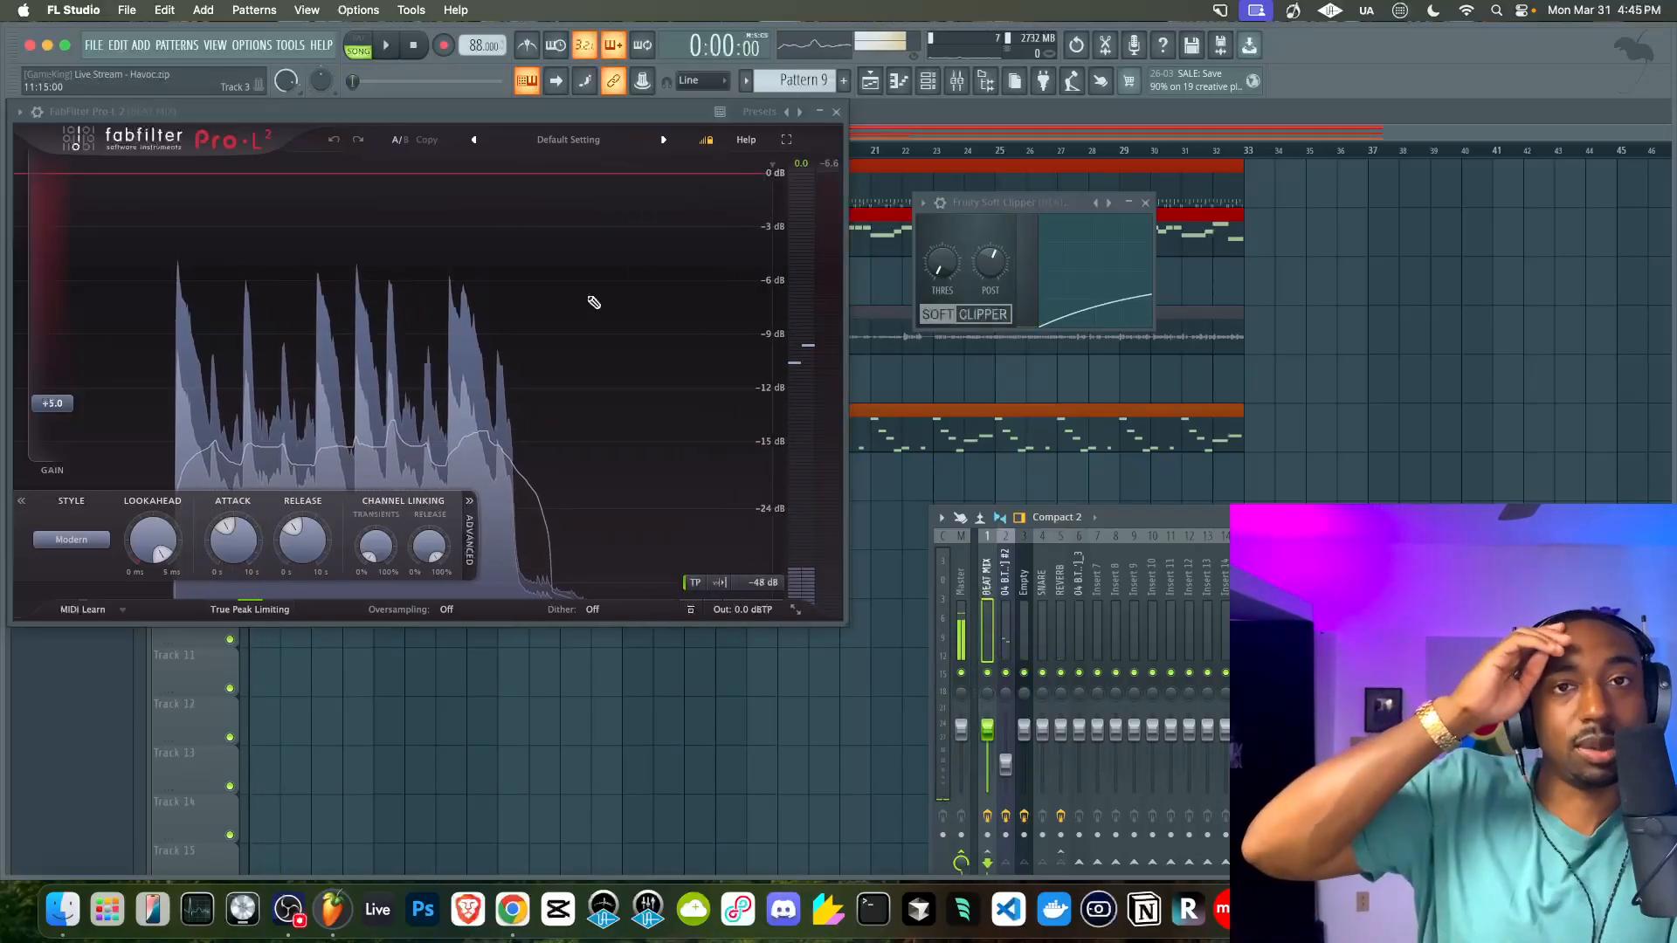
pyautogui.press('space')
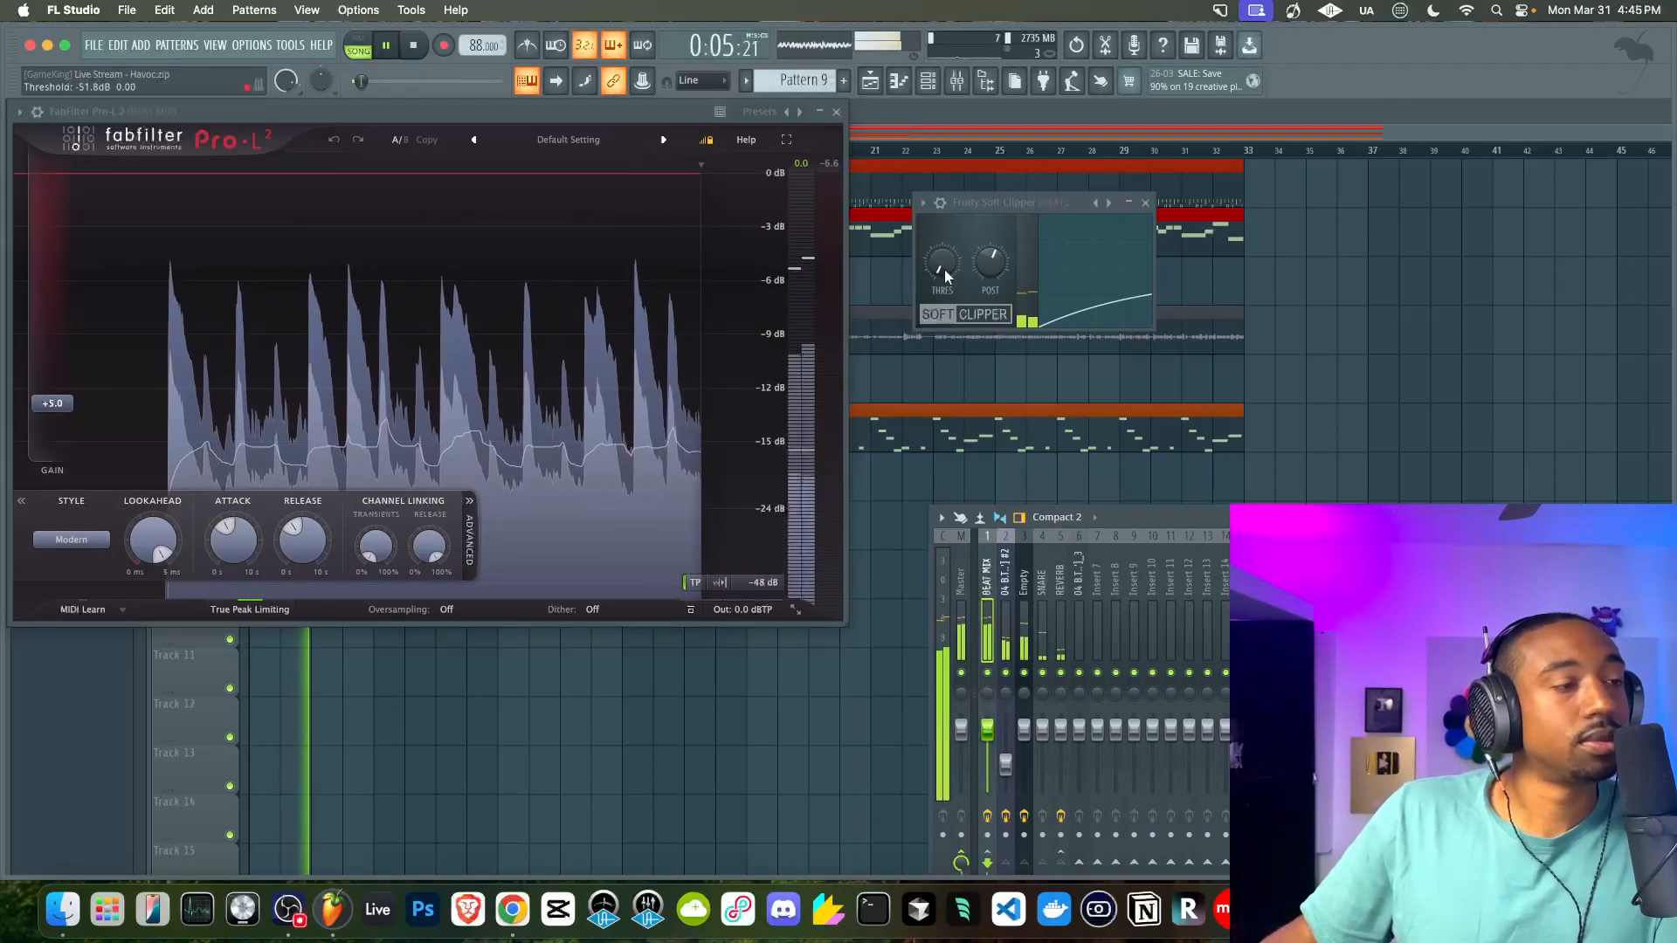
# Raise Fruity Soft Clipper's threshold to 0.0 dB, replay the beat to compare the peaks, and trim its post gain slightly
pyautogui.moveTo(943, 271); pyautogui.dragTo(944, 297)
pyautogui.press('space')
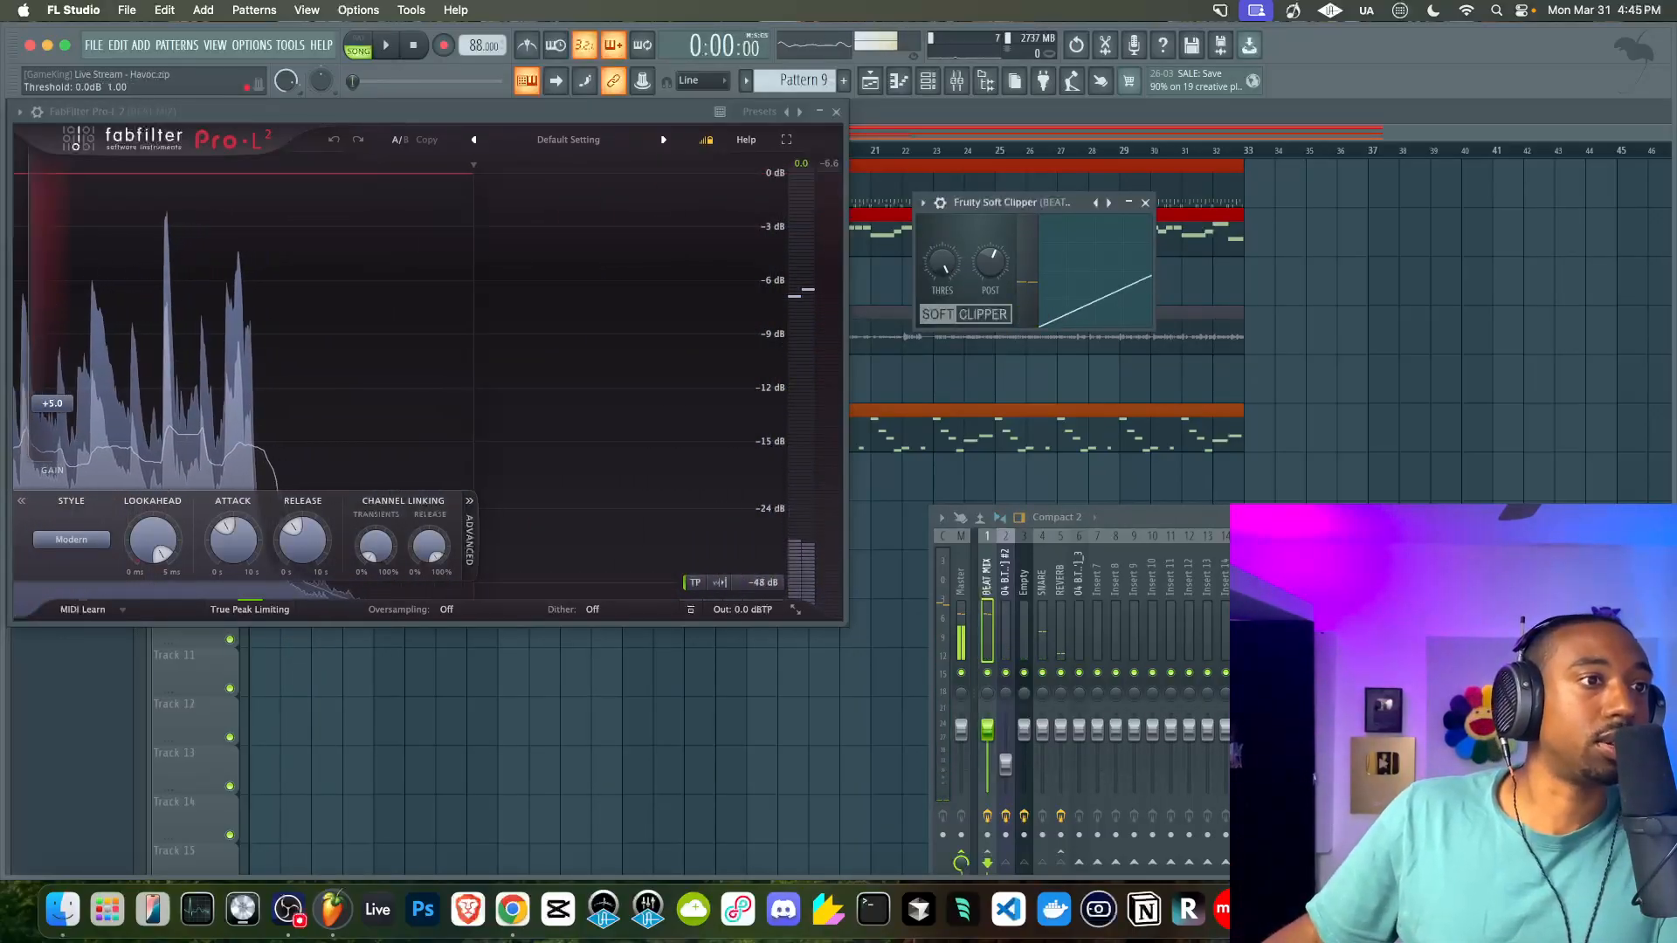
pyautogui.press('space')
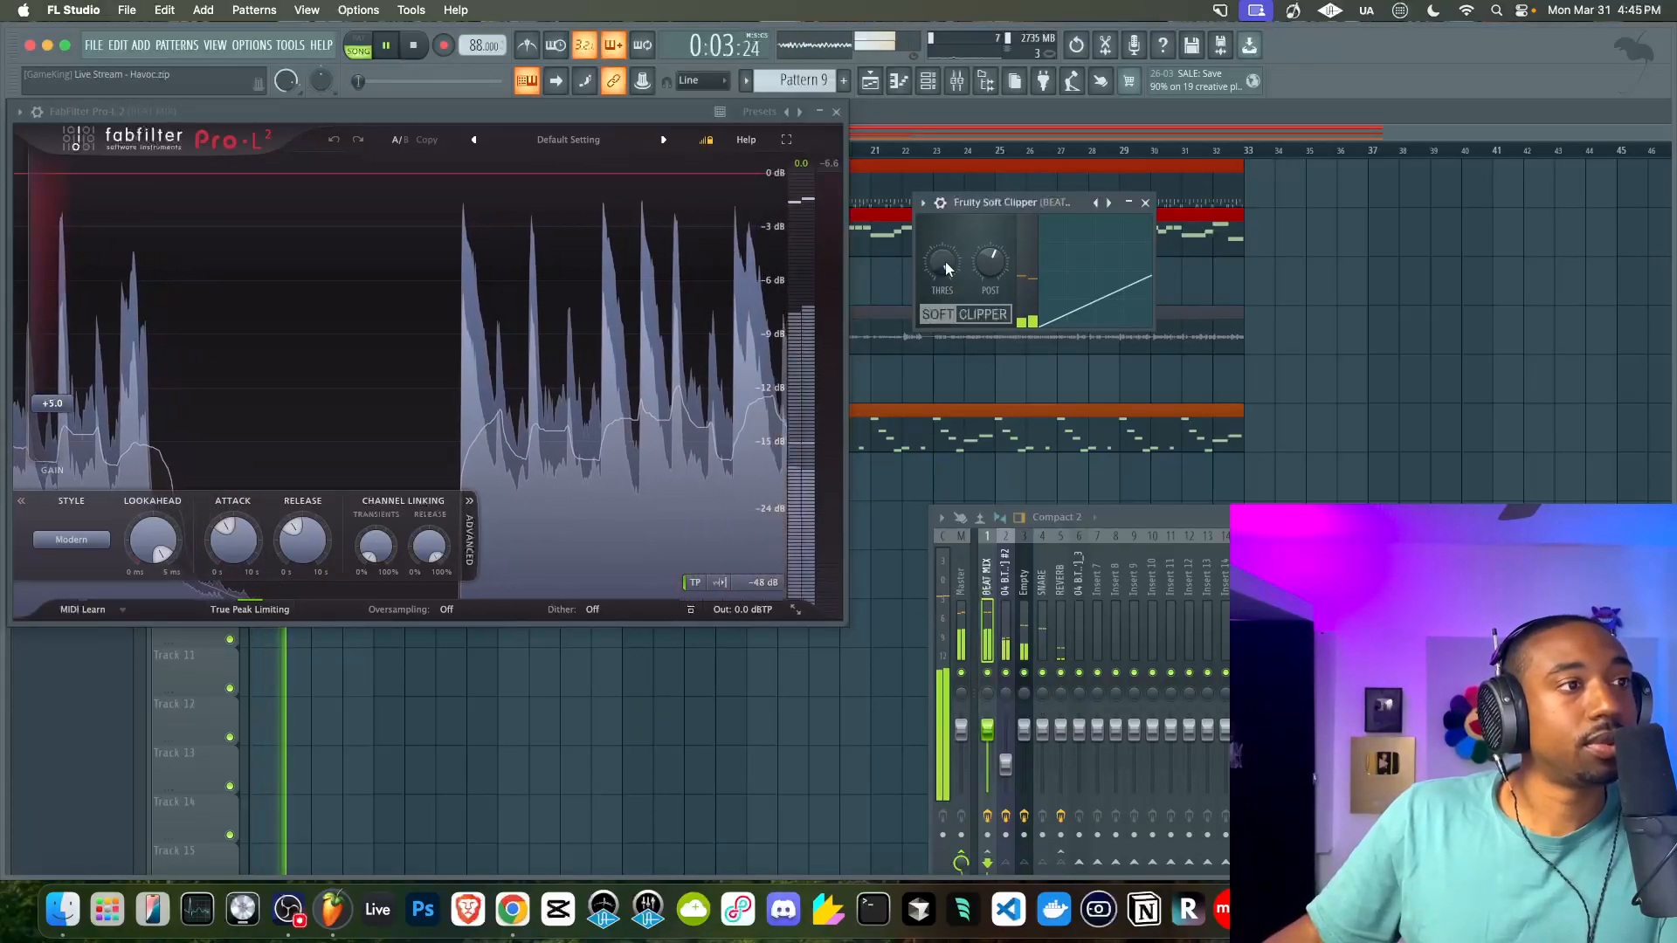
pyautogui.press('space')
pyautogui.press('space')
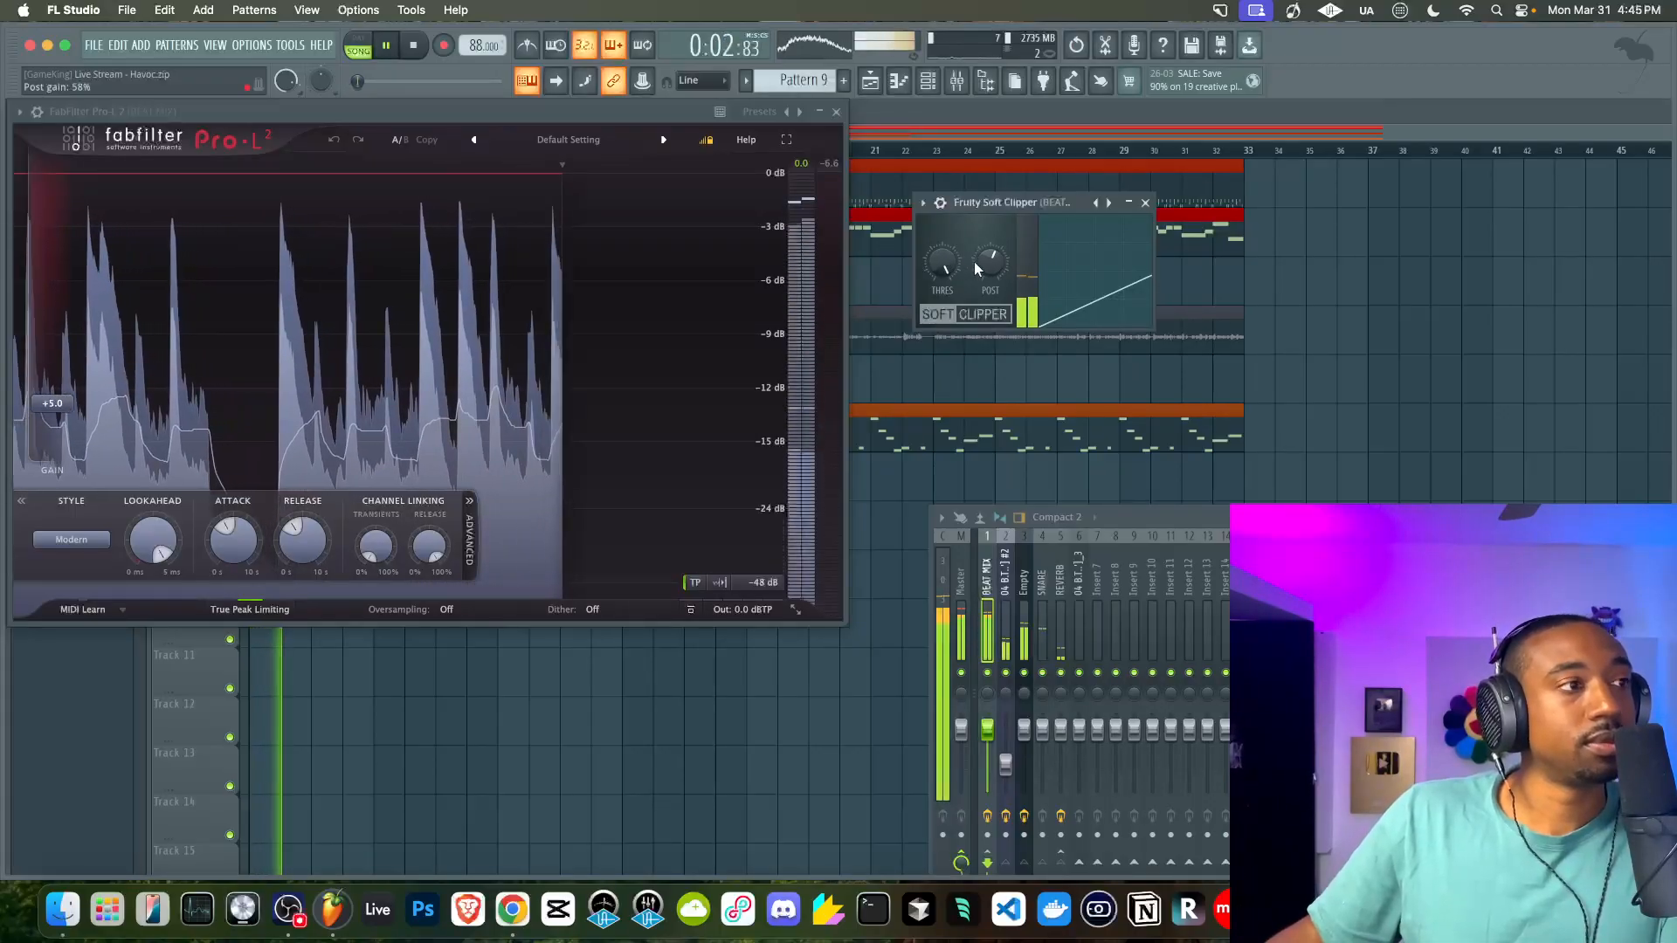
pyautogui.moveTo(994, 261); pyautogui.dragTo(994, 264)
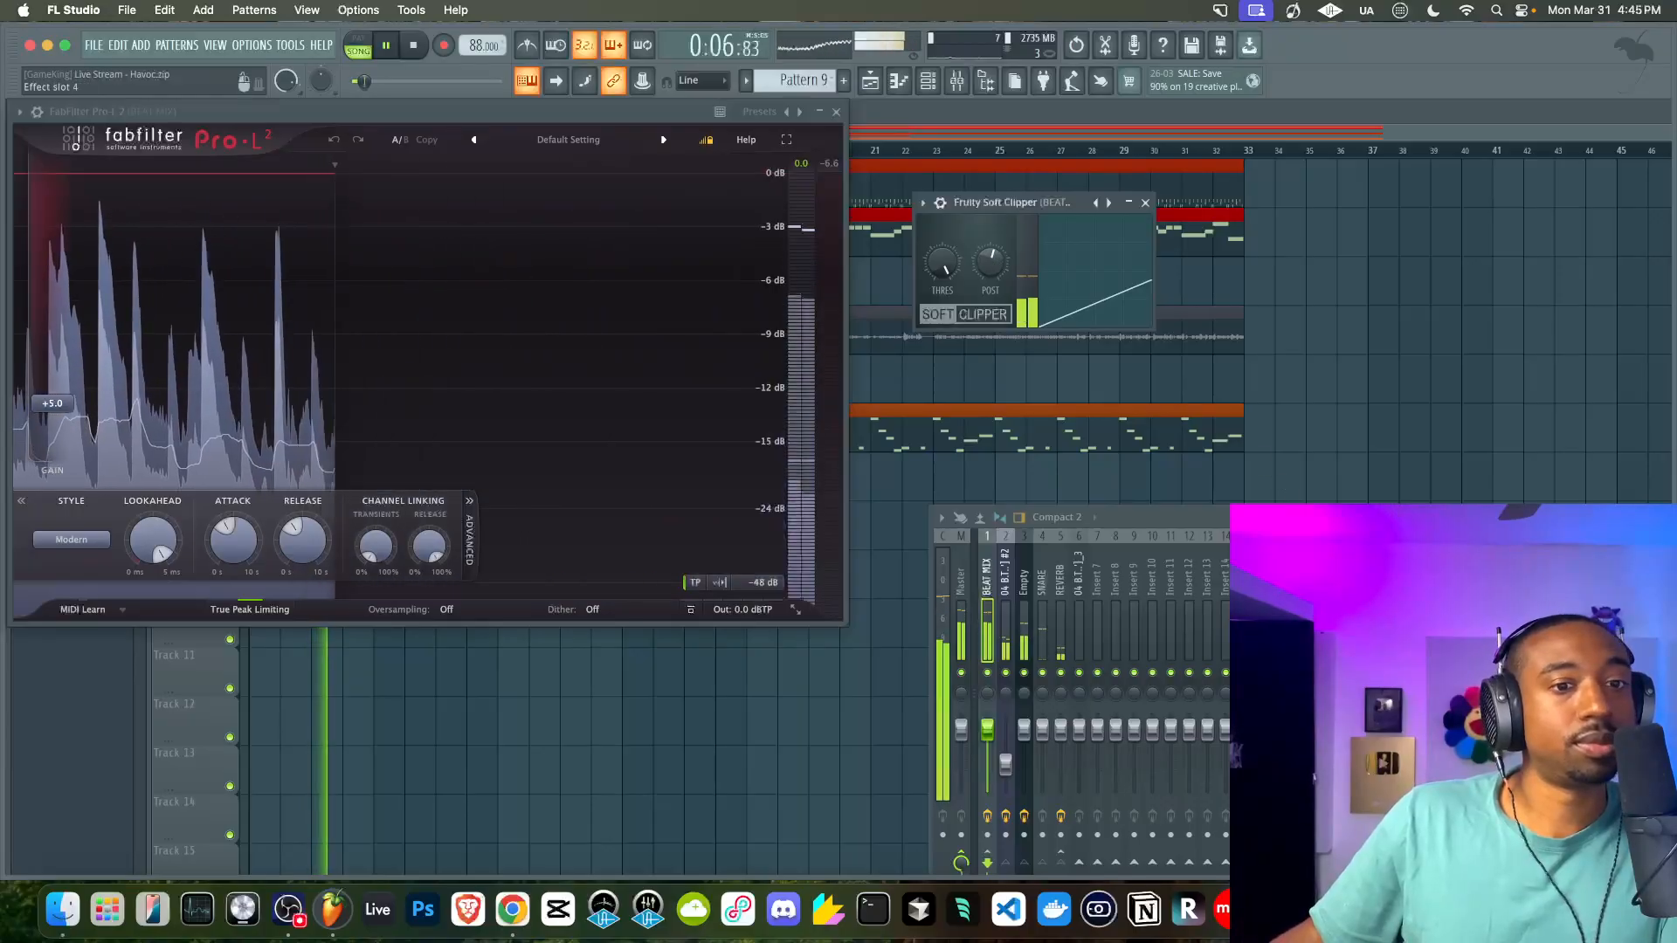
# Re-enable Fruity Soft Clipper and replay the beat to compare the peaks reaching Pro-L 2
pyautogui.press('space')
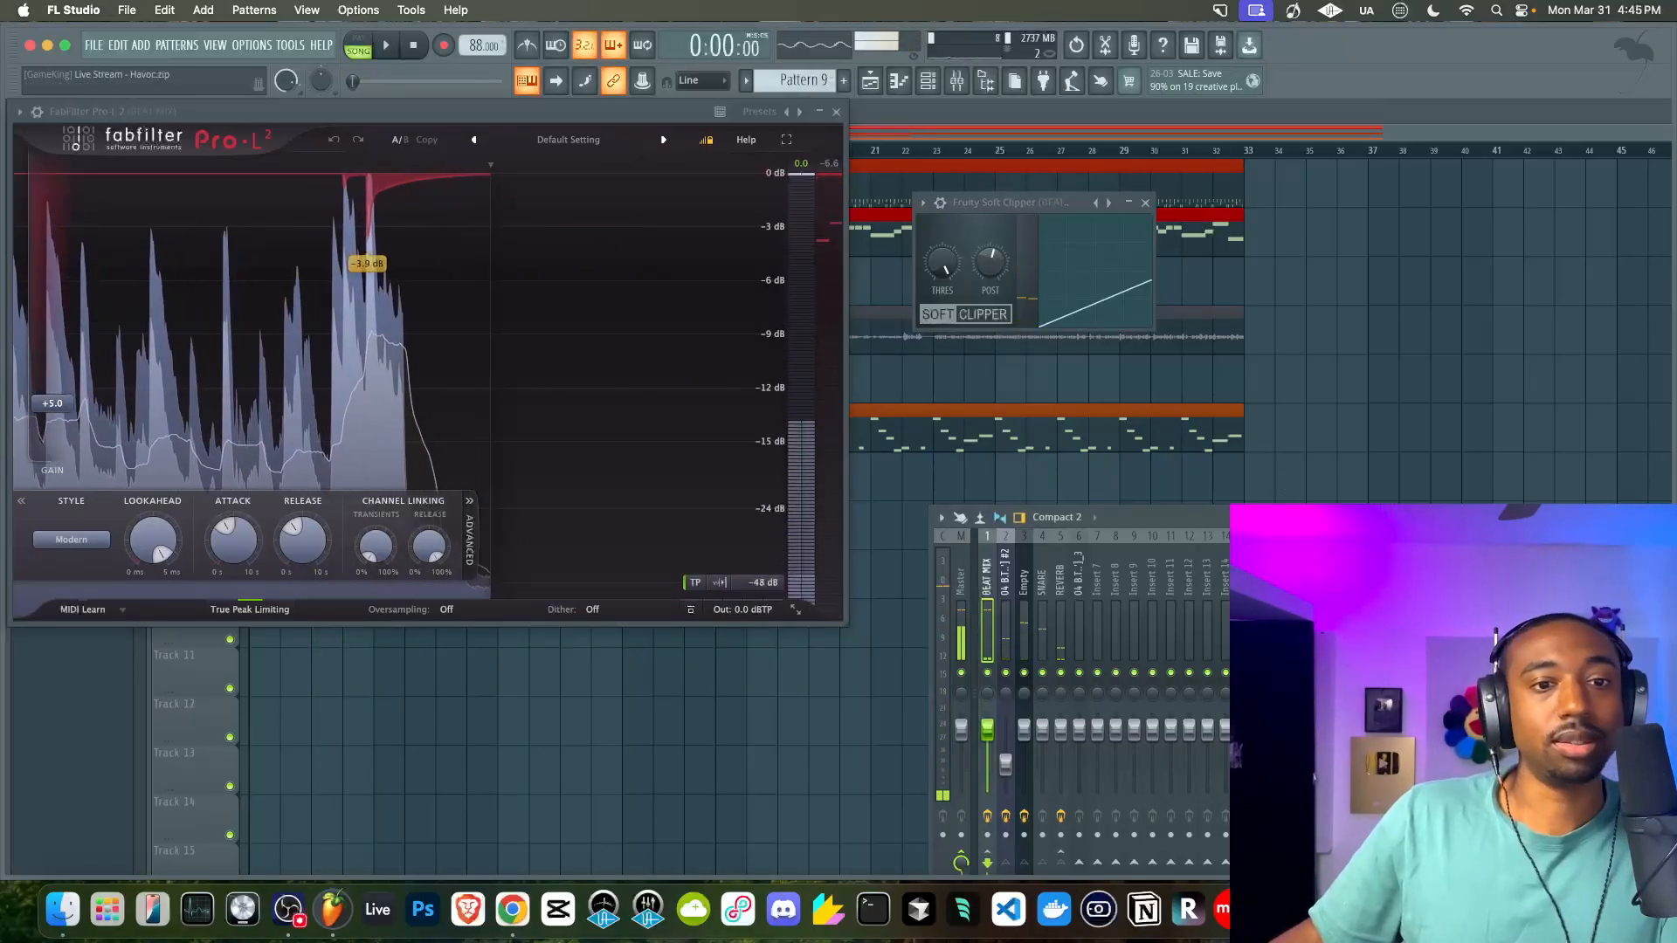
pyautogui.moveTo(1423, 522); pyautogui.dragTo(1423, 386)
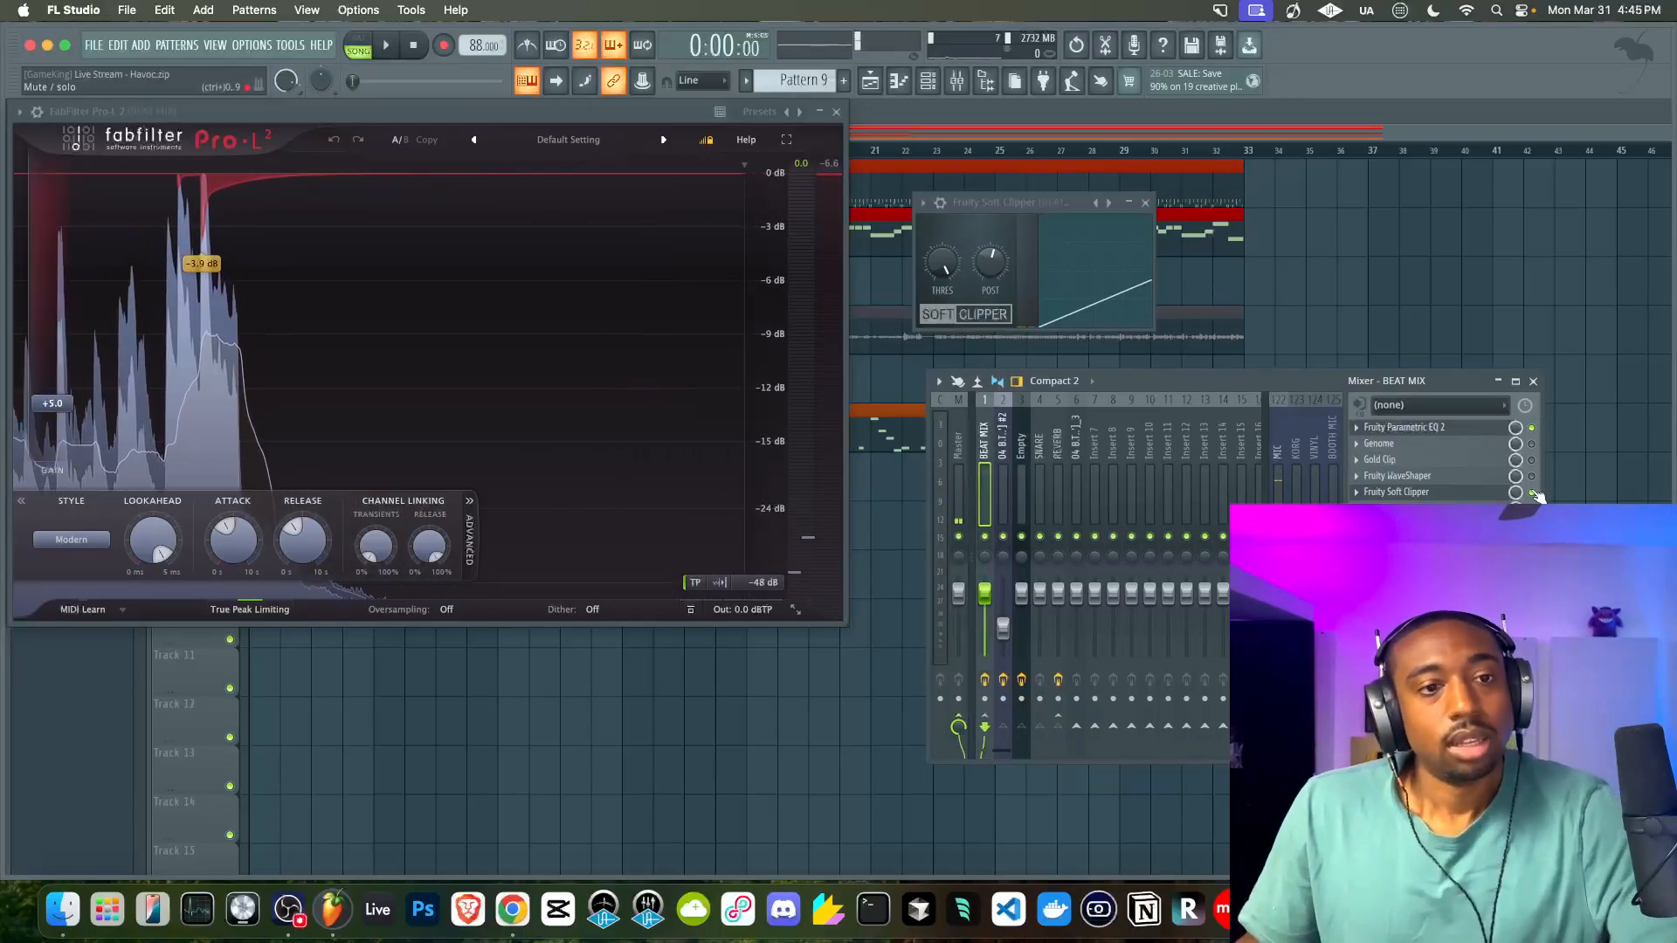
pyautogui.press('space')
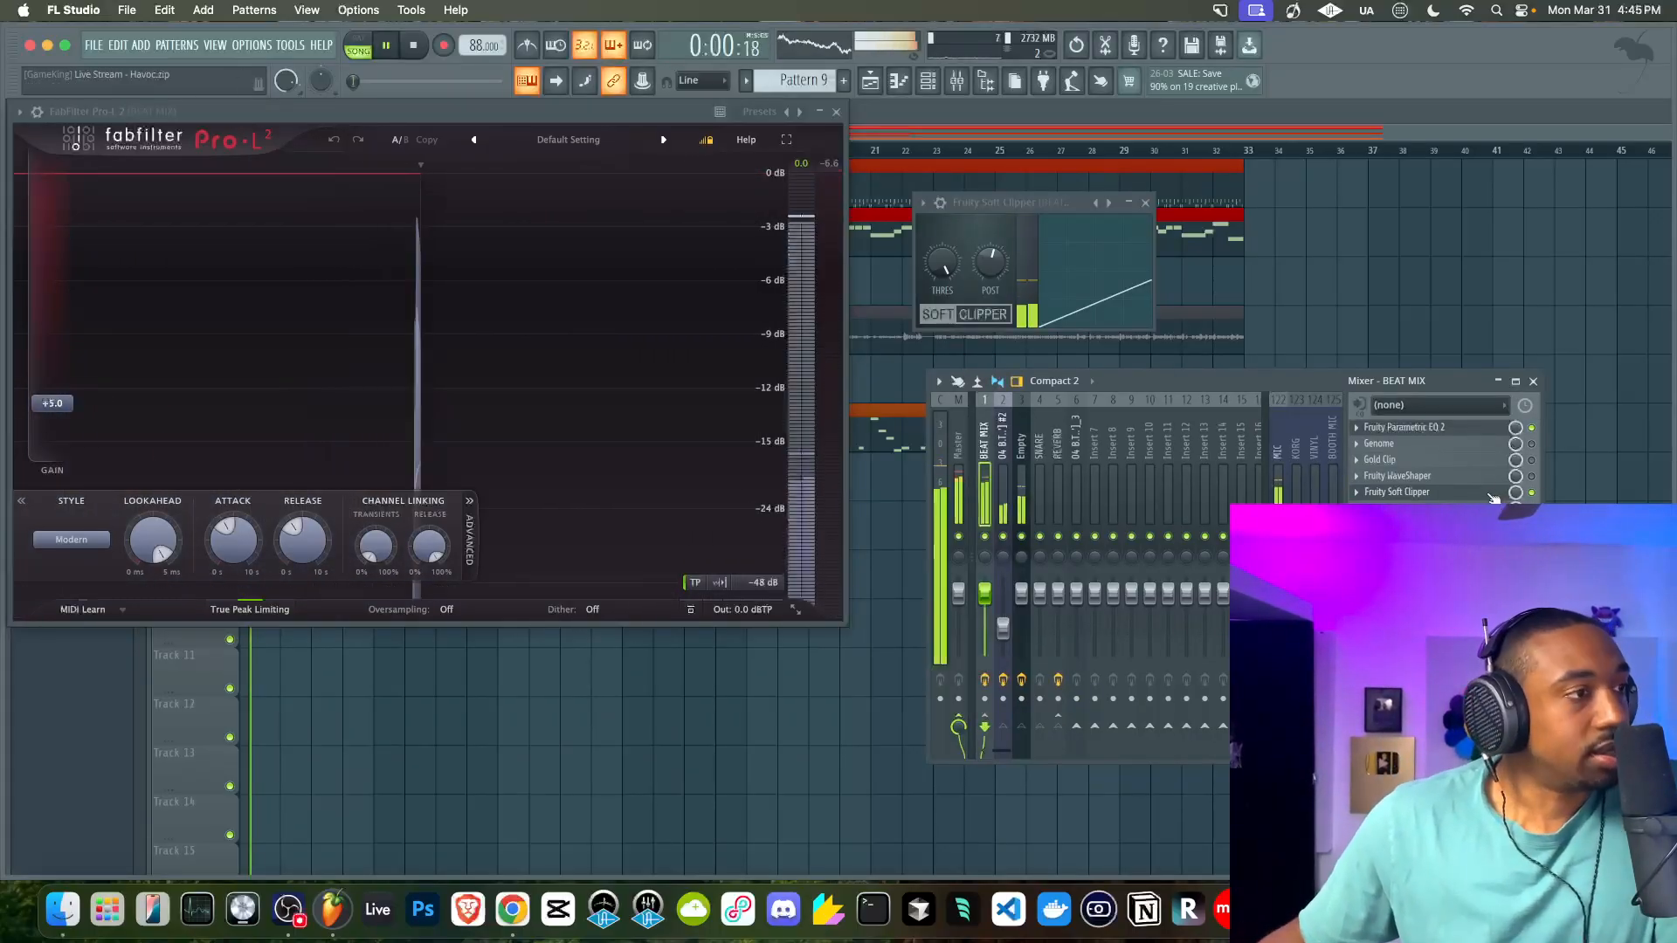
pyautogui.press('space')
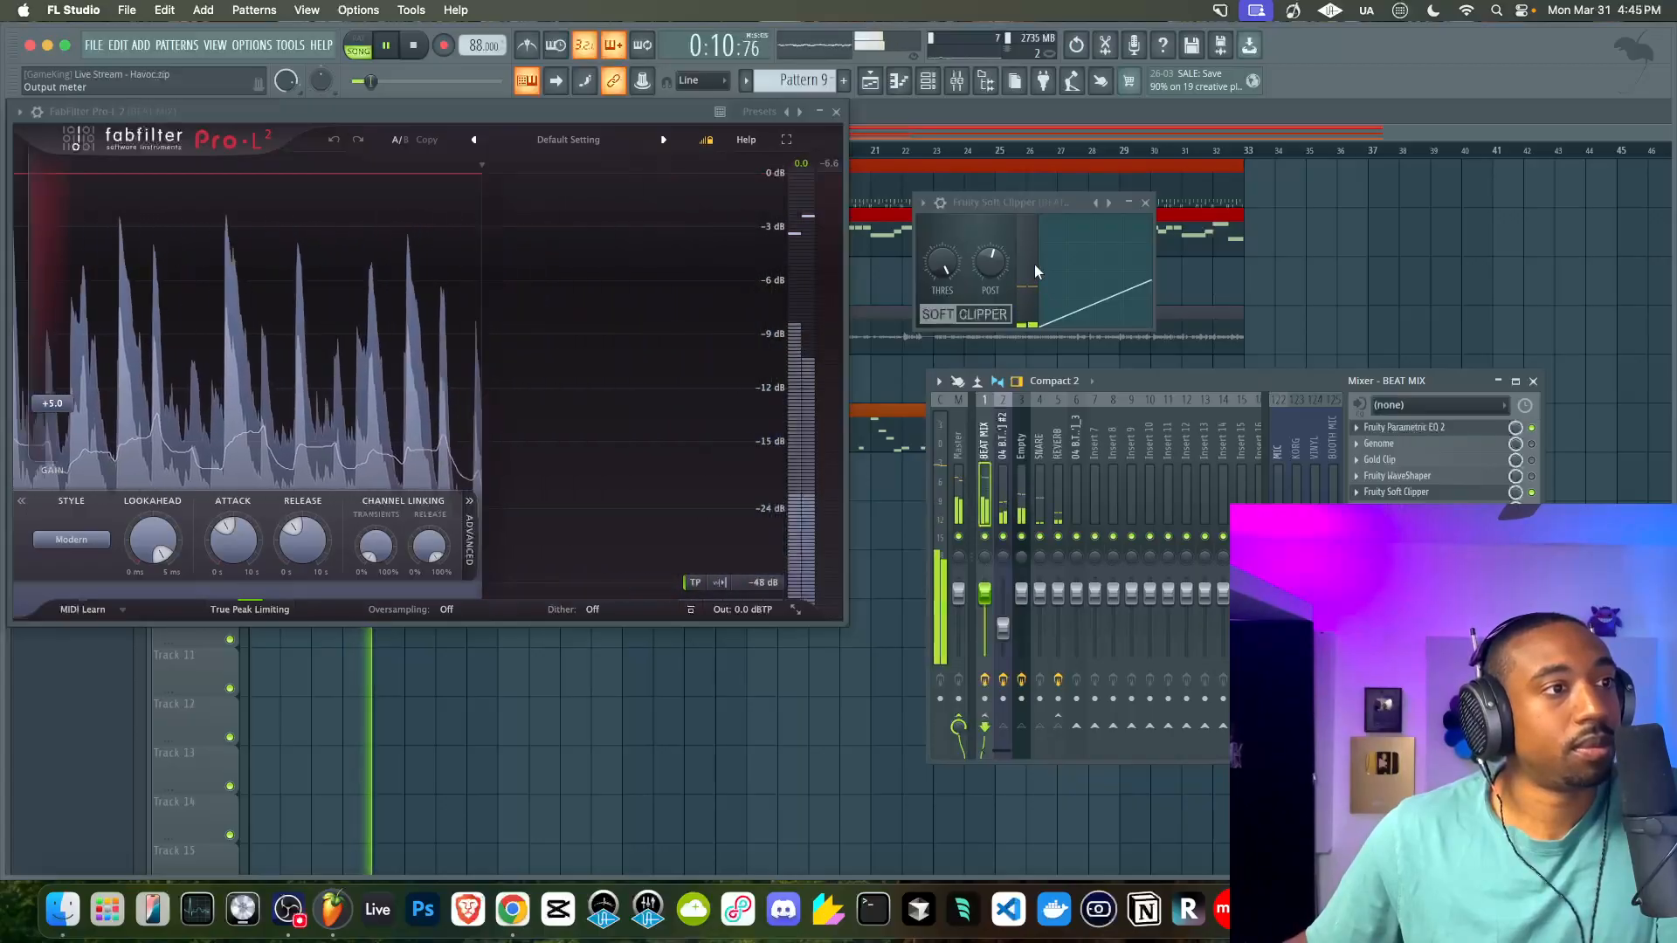
pyautogui.press('space')
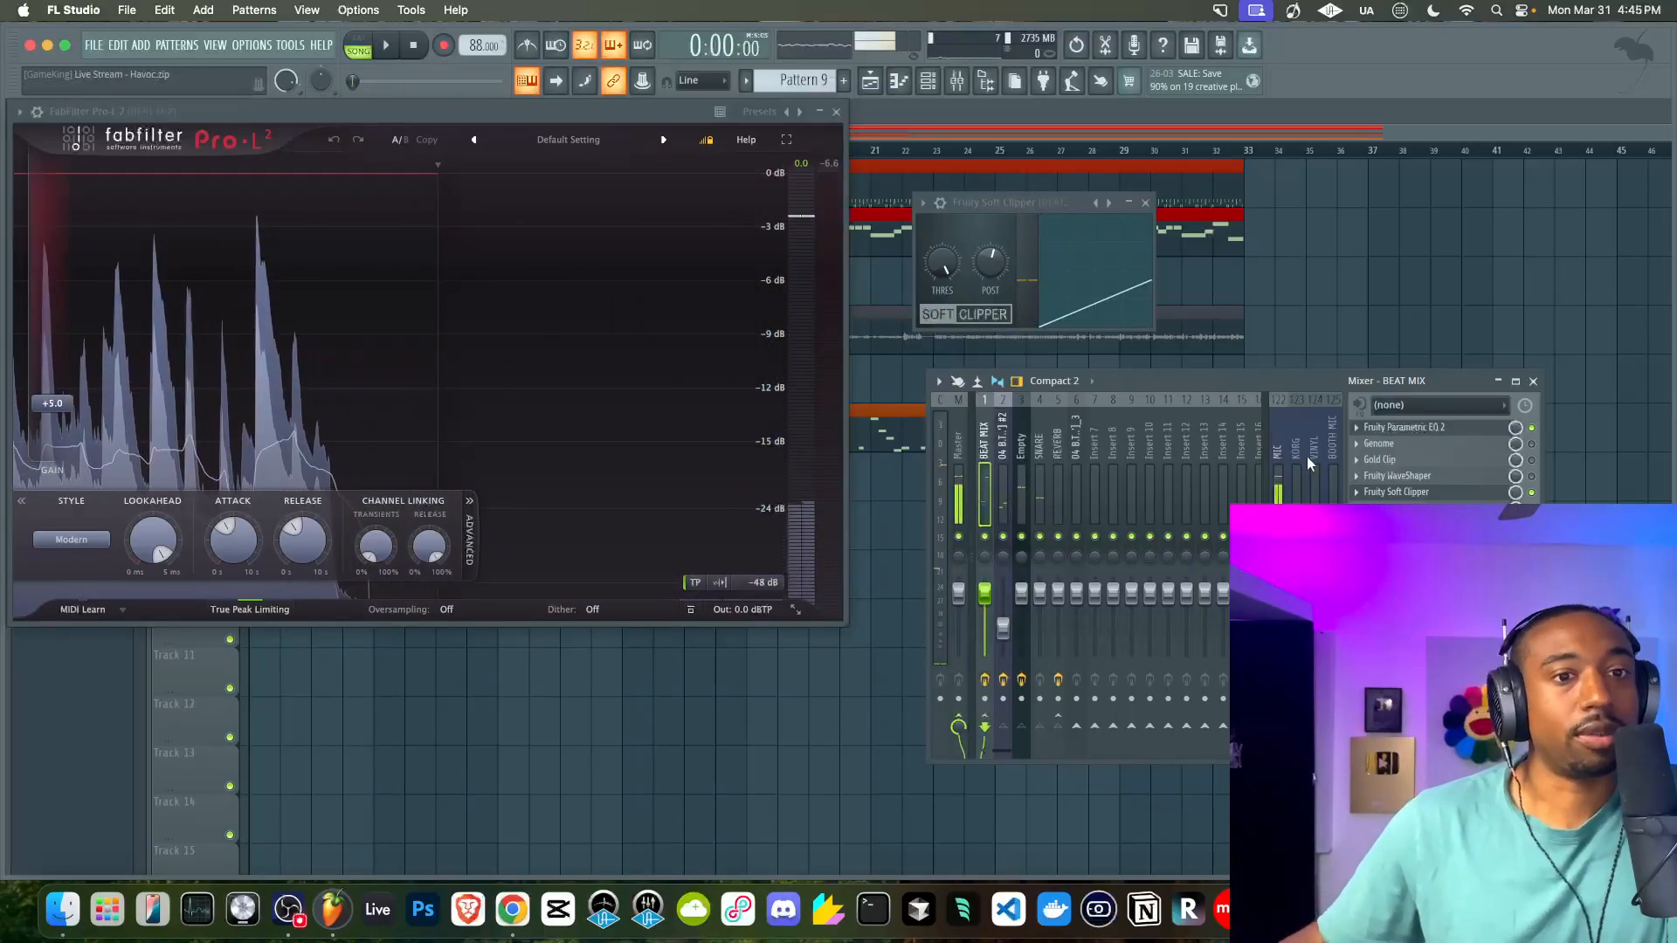
# Close the Soft Clipper, Pro-L 2 and Parametric EQ 2 windows, then reopen and reposition the mixer to show the full BEAT MIX effect chain
pyautogui.click(1145, 203)
pyautogui.press('F9')
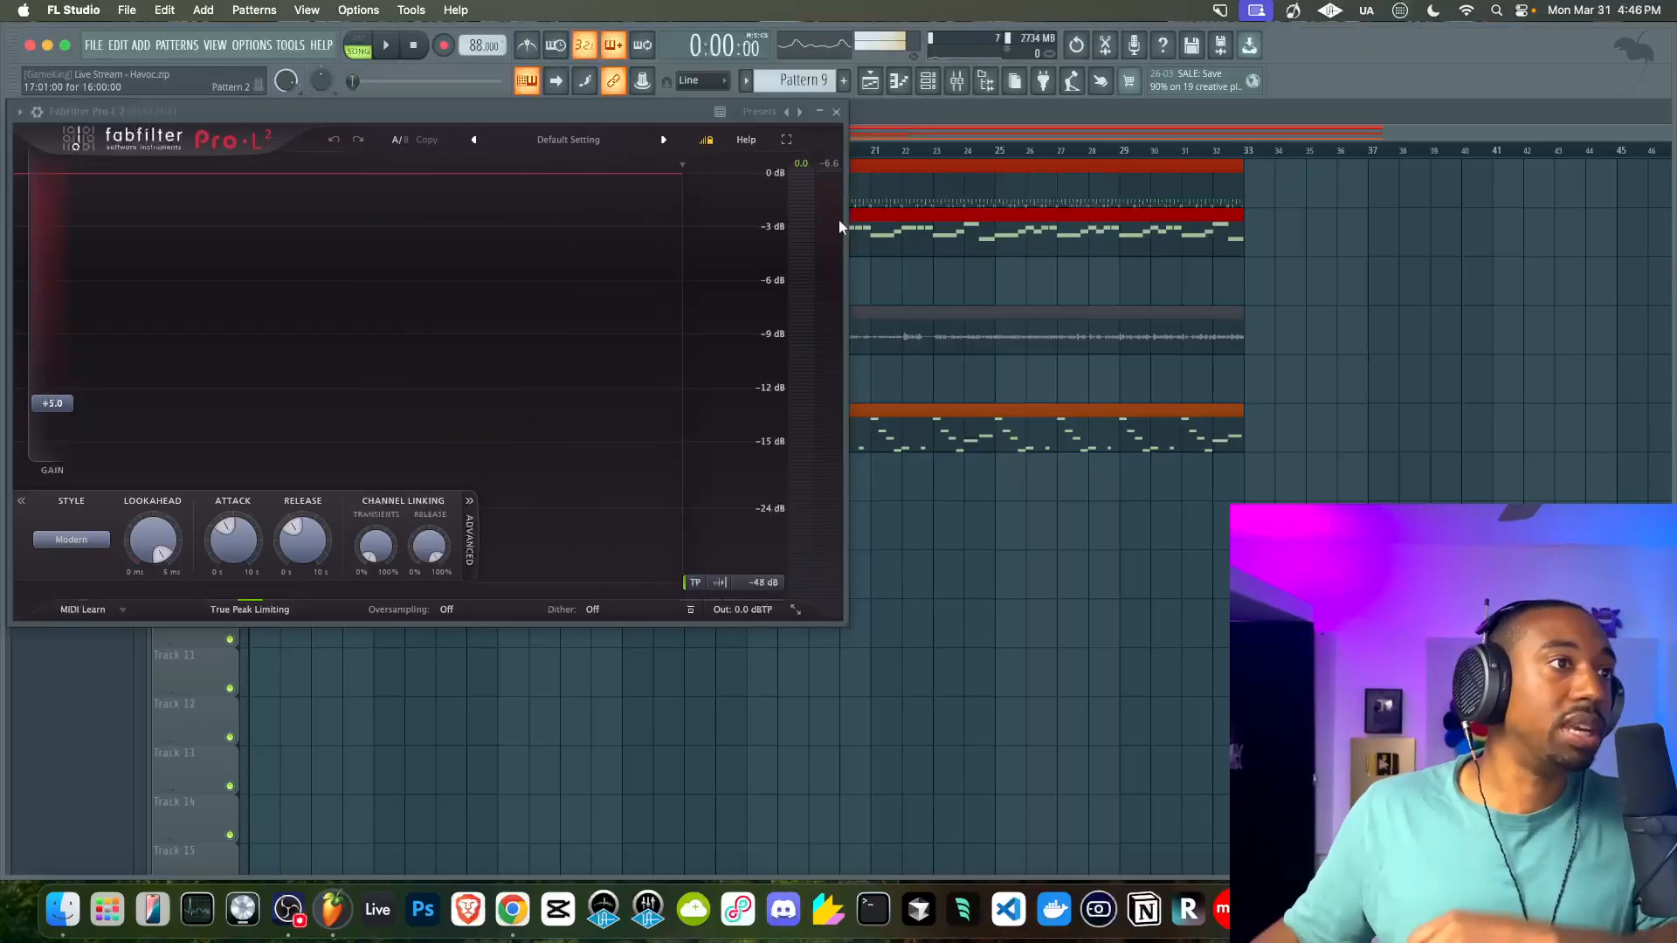
pyautogui.click(836, 112)
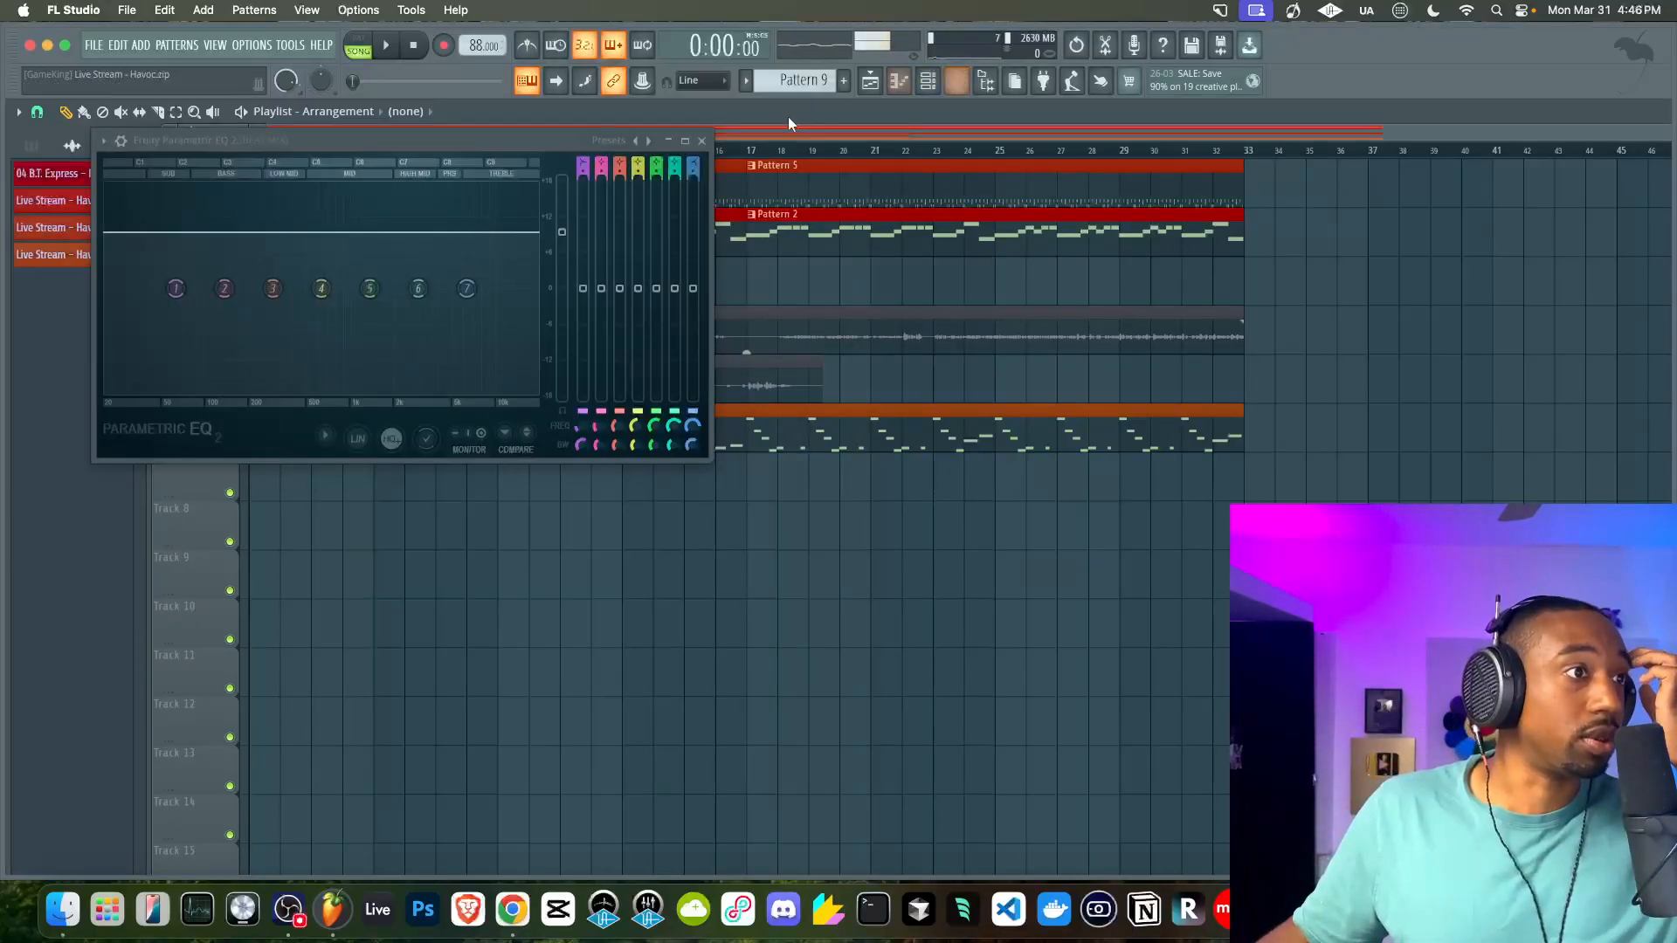
pyautogui.click(705, 140)
pyautogui.click(956, 82)
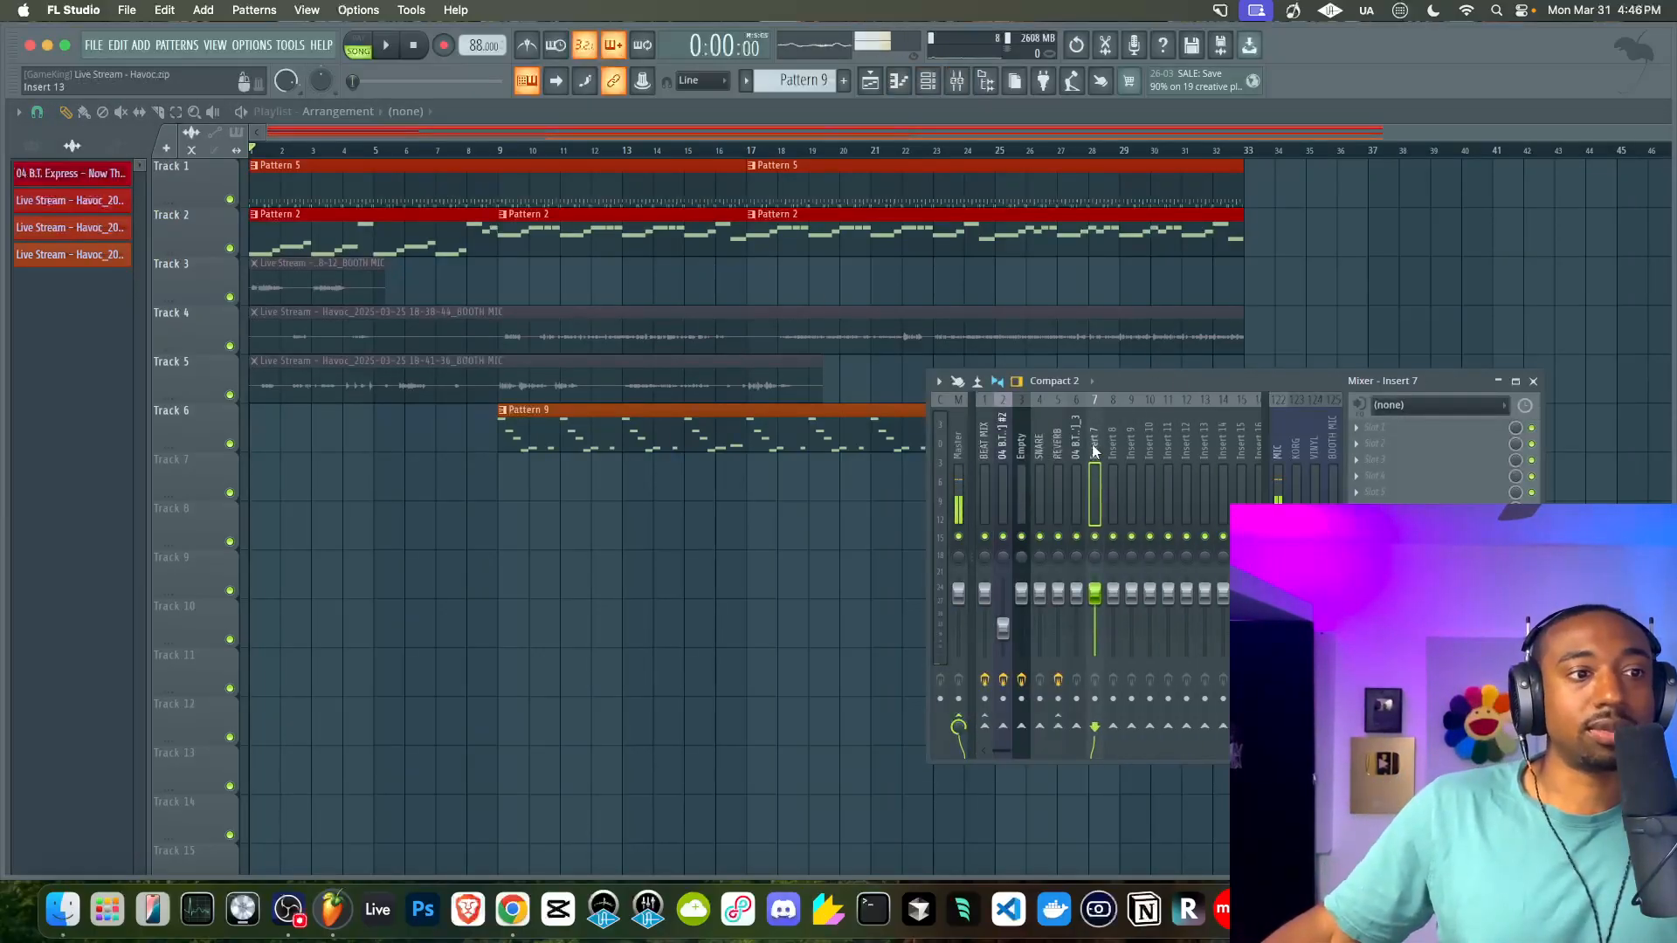
pyautogui.moveTo(1112, 382); pyautogui.dragTo(914, 279)
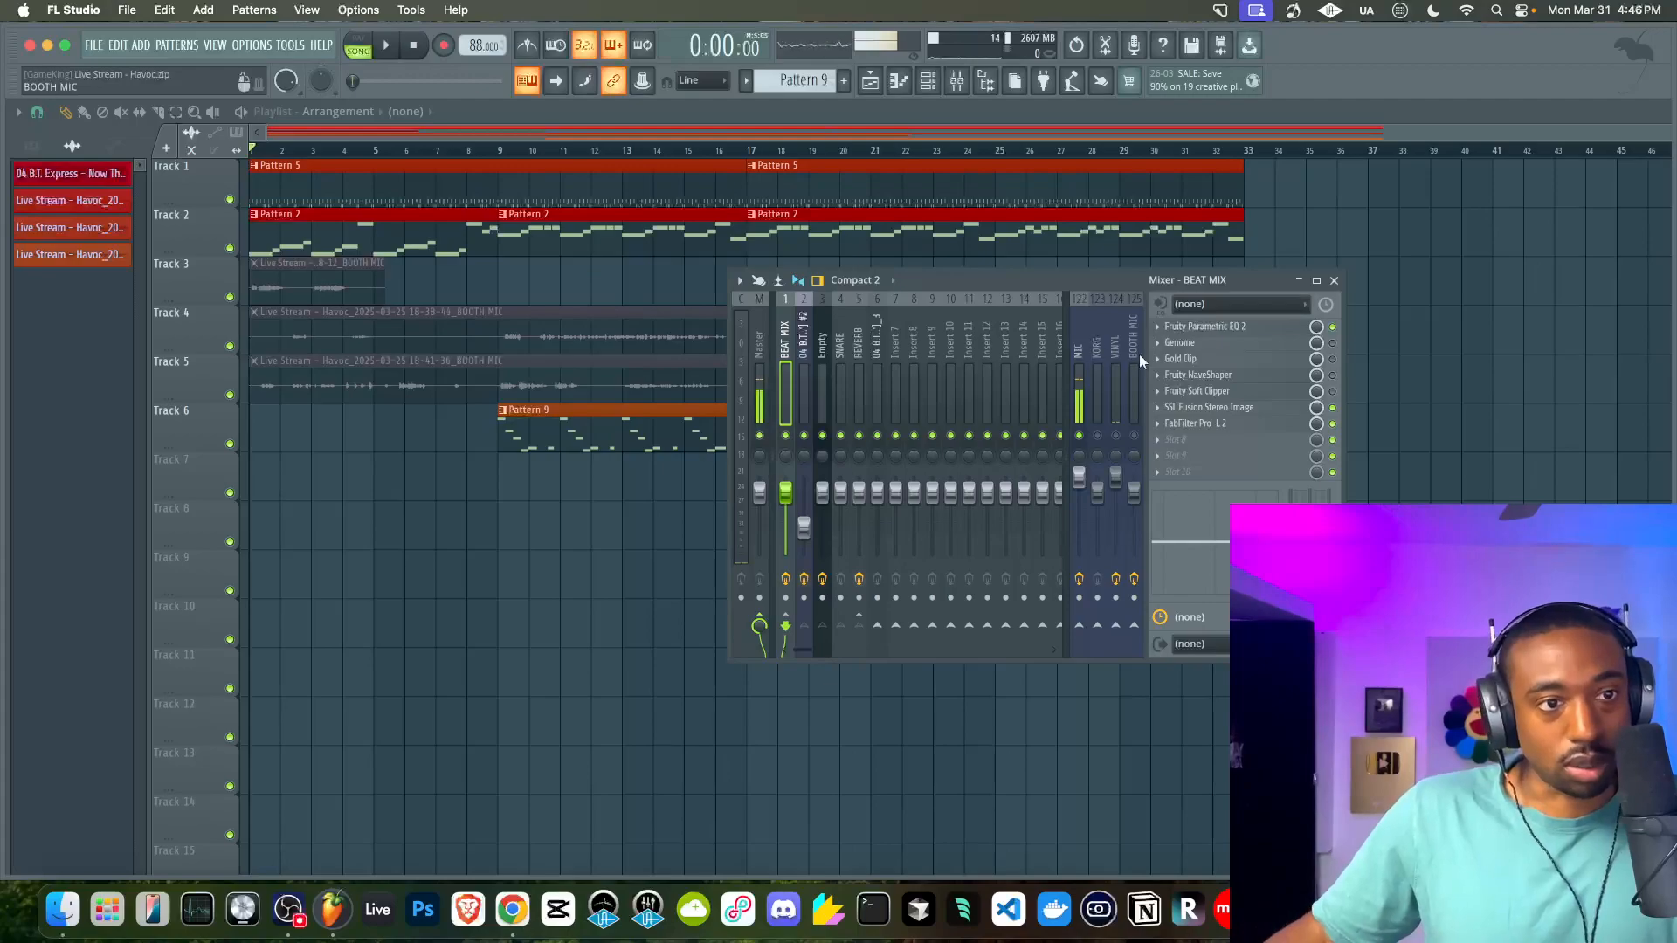
# Open Genome on BEAT MIX and load the A4L 4k CONSOLE_LINE_UNITY.nam model into its CODEX module
pyautogui.click(1283, 343)
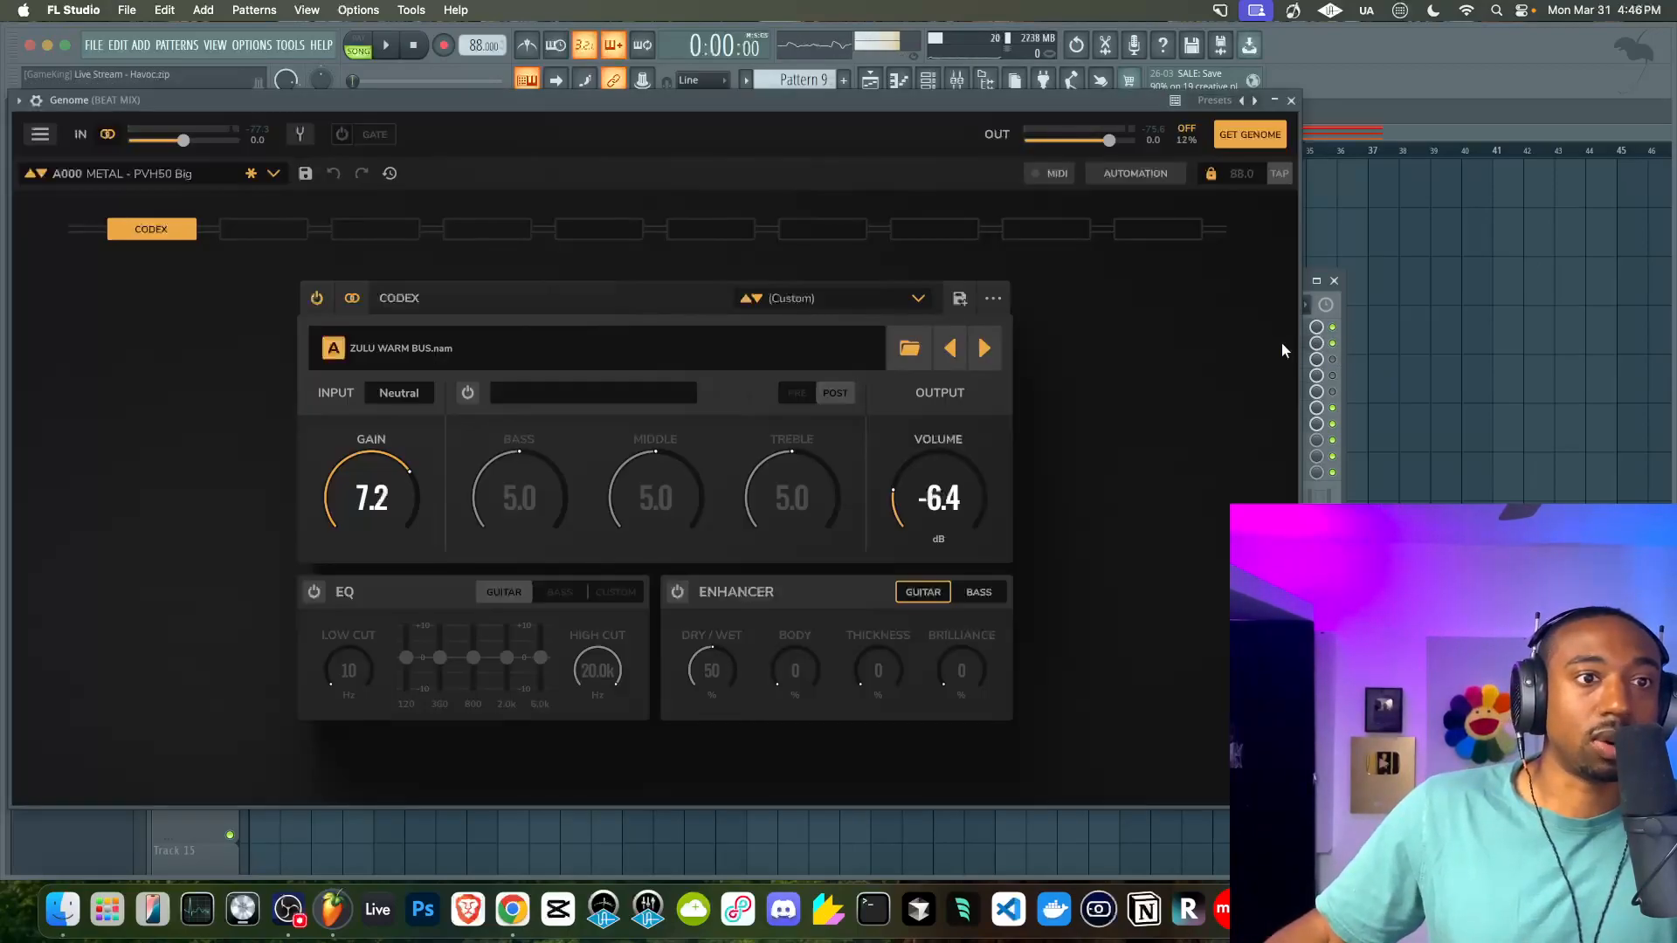
pyautogui.click(688, 364)
pyautogui.scroll(10, 475, 297)
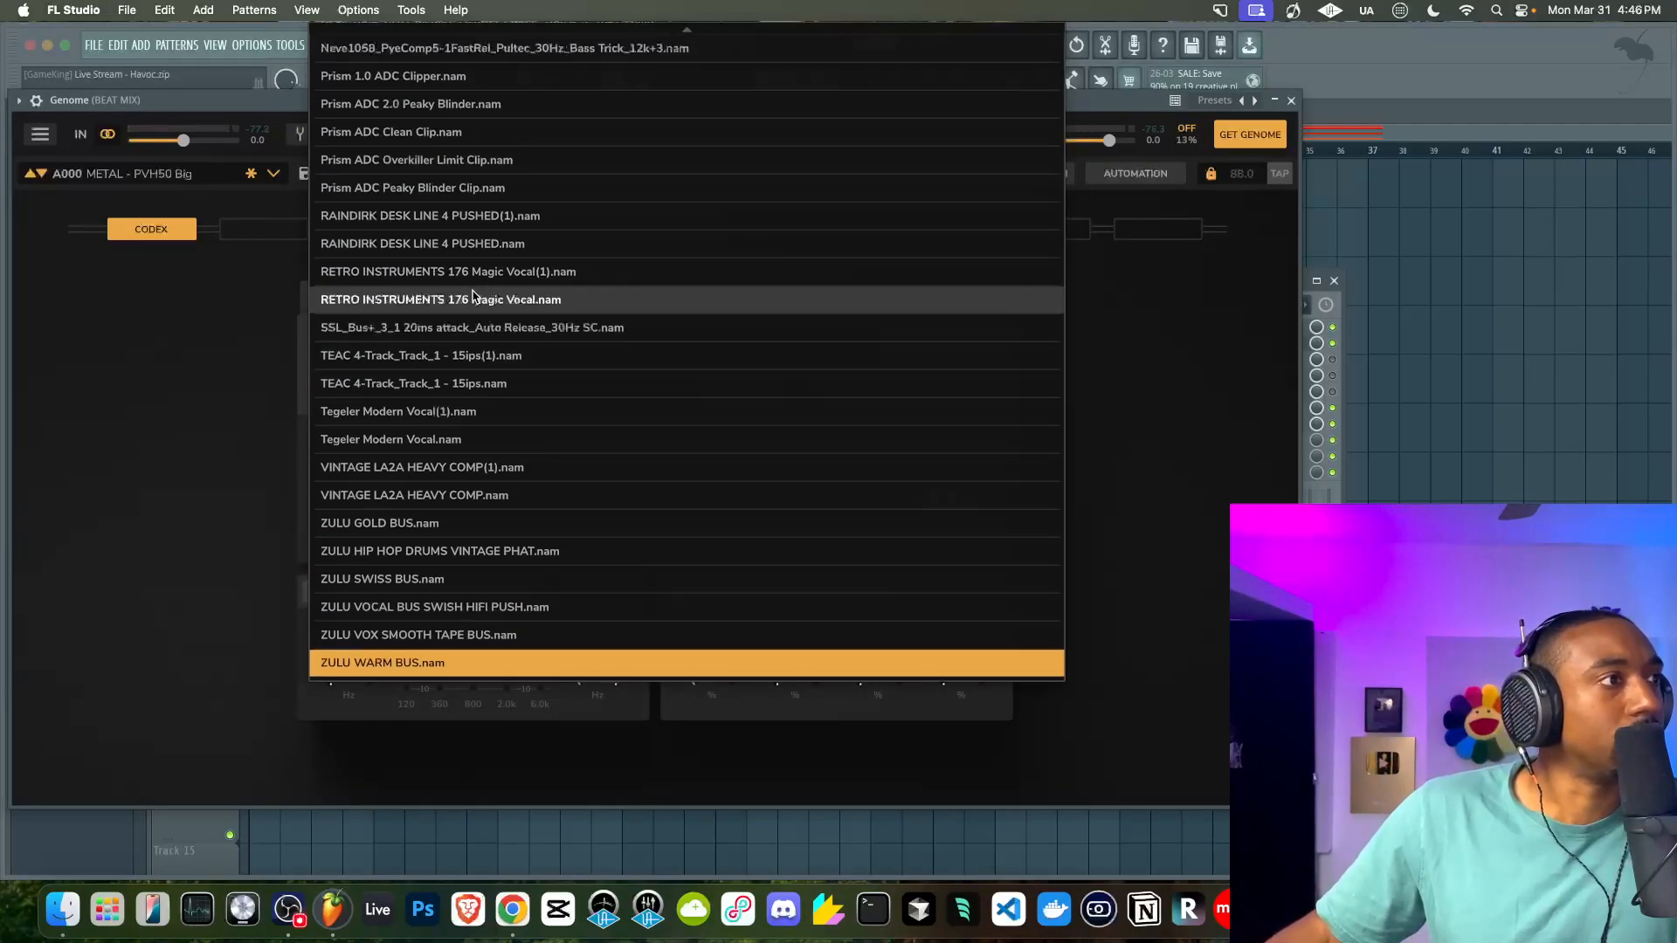
pyautogui.scroll(7, 474, 297)
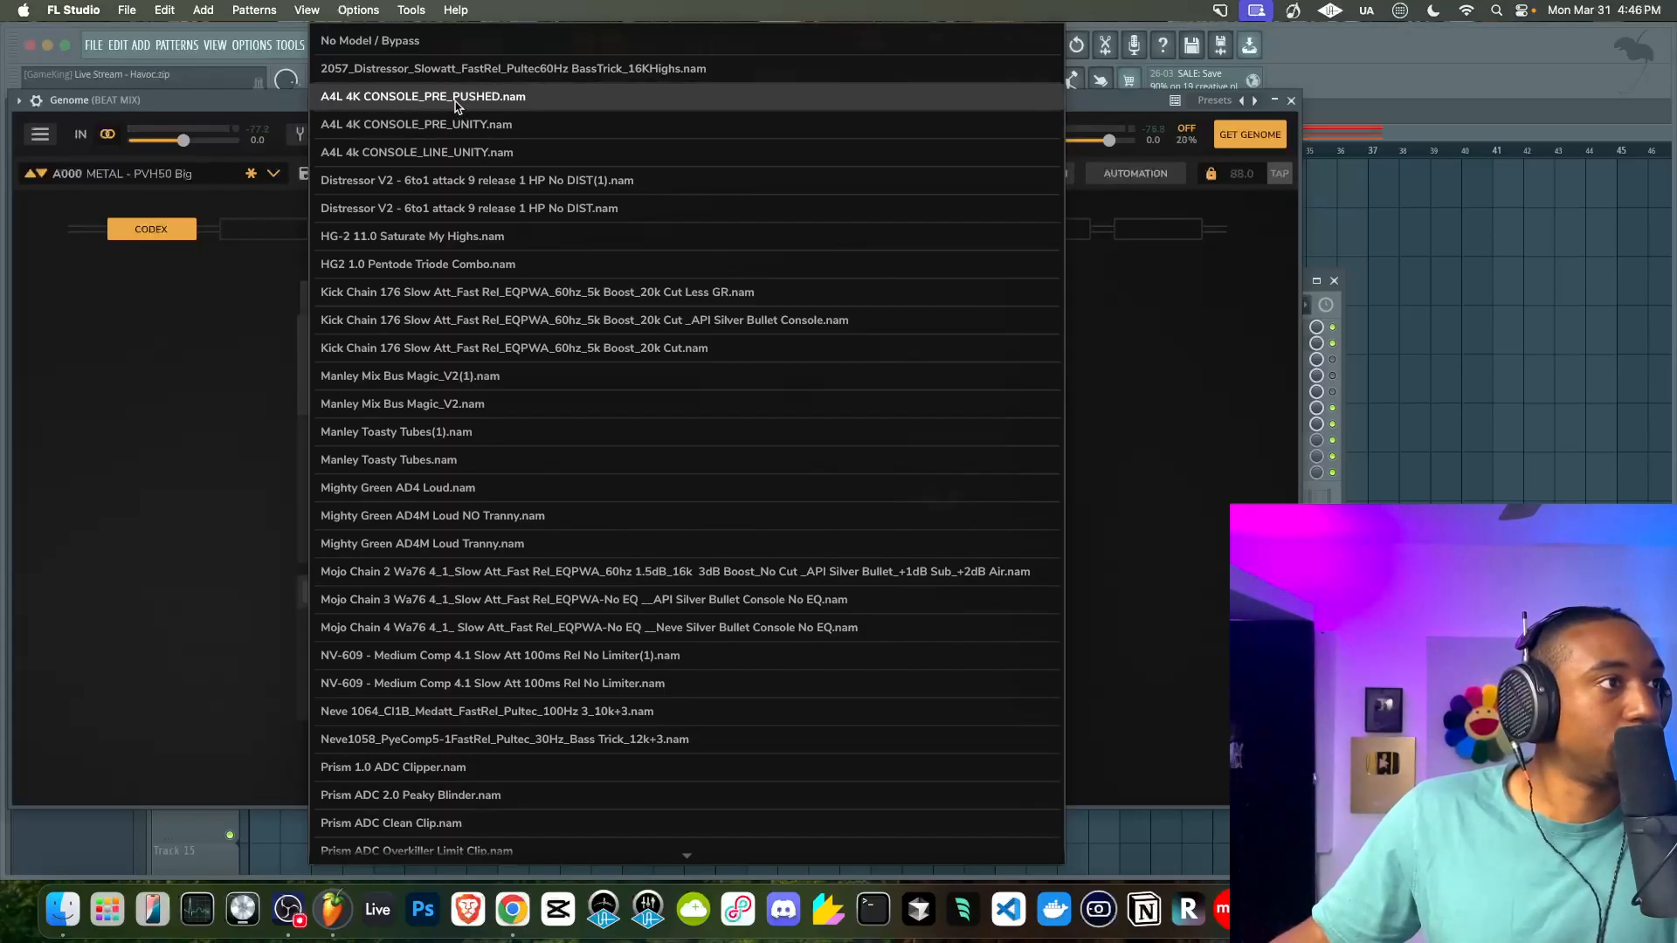
pyautogui.click(458, 154)
pyautogui.moveTo(663, 98); pyautogui.dragTo(813, 119)
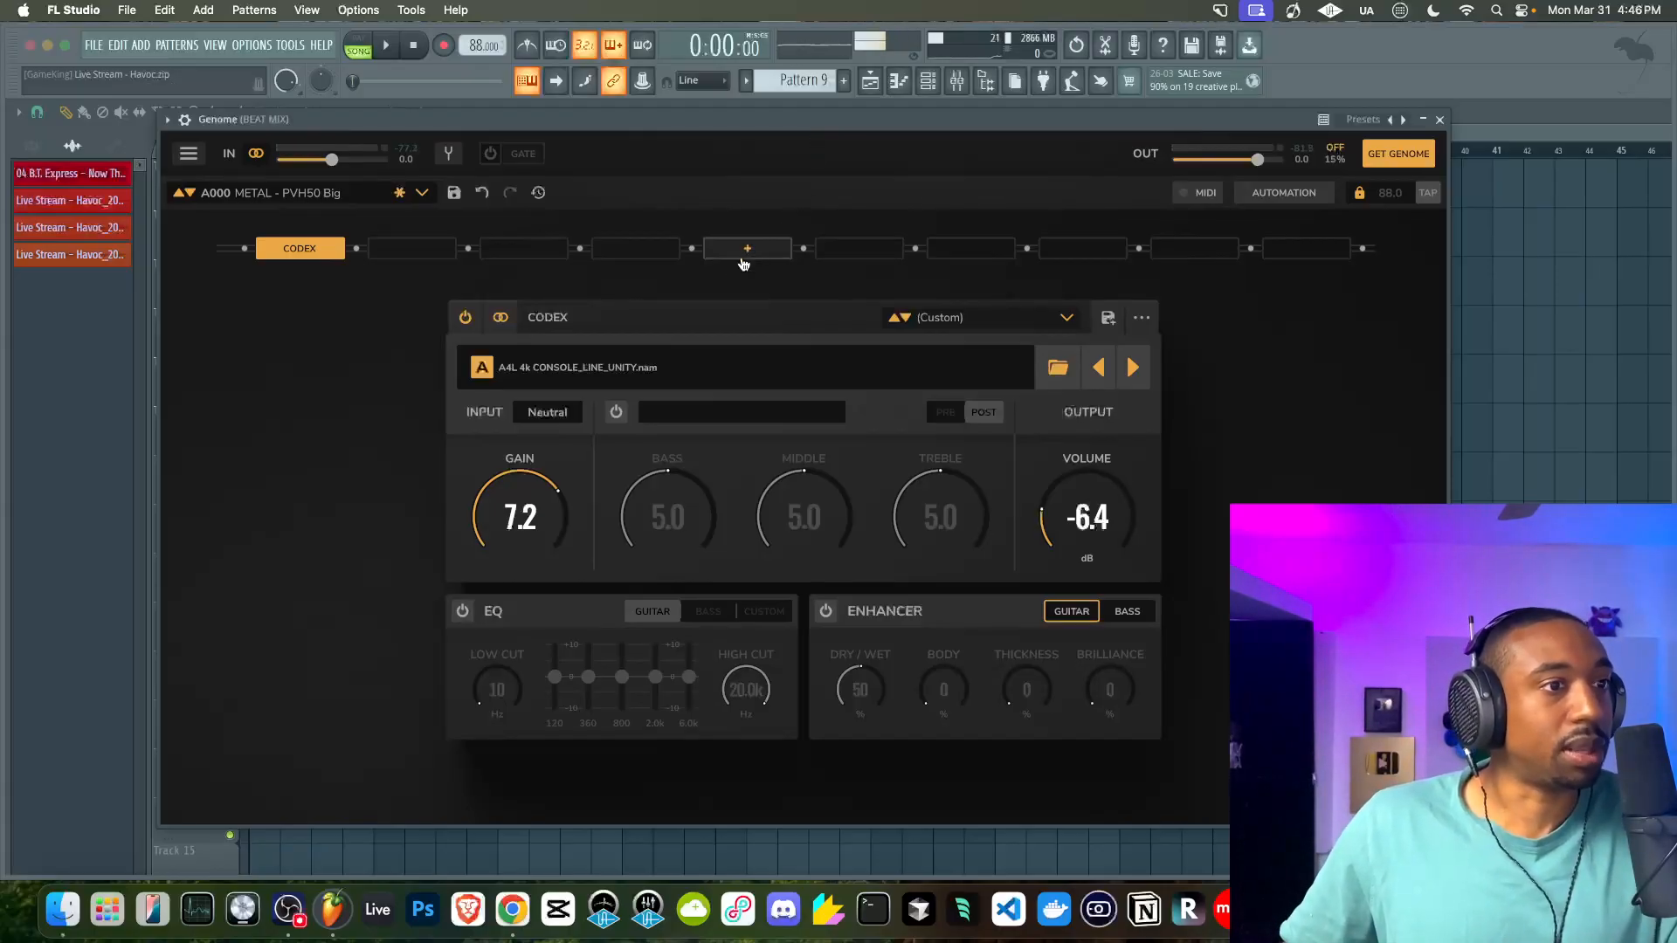
pyautogui.moveTo(618, 121); pyautogui.dragTo(610, 124)
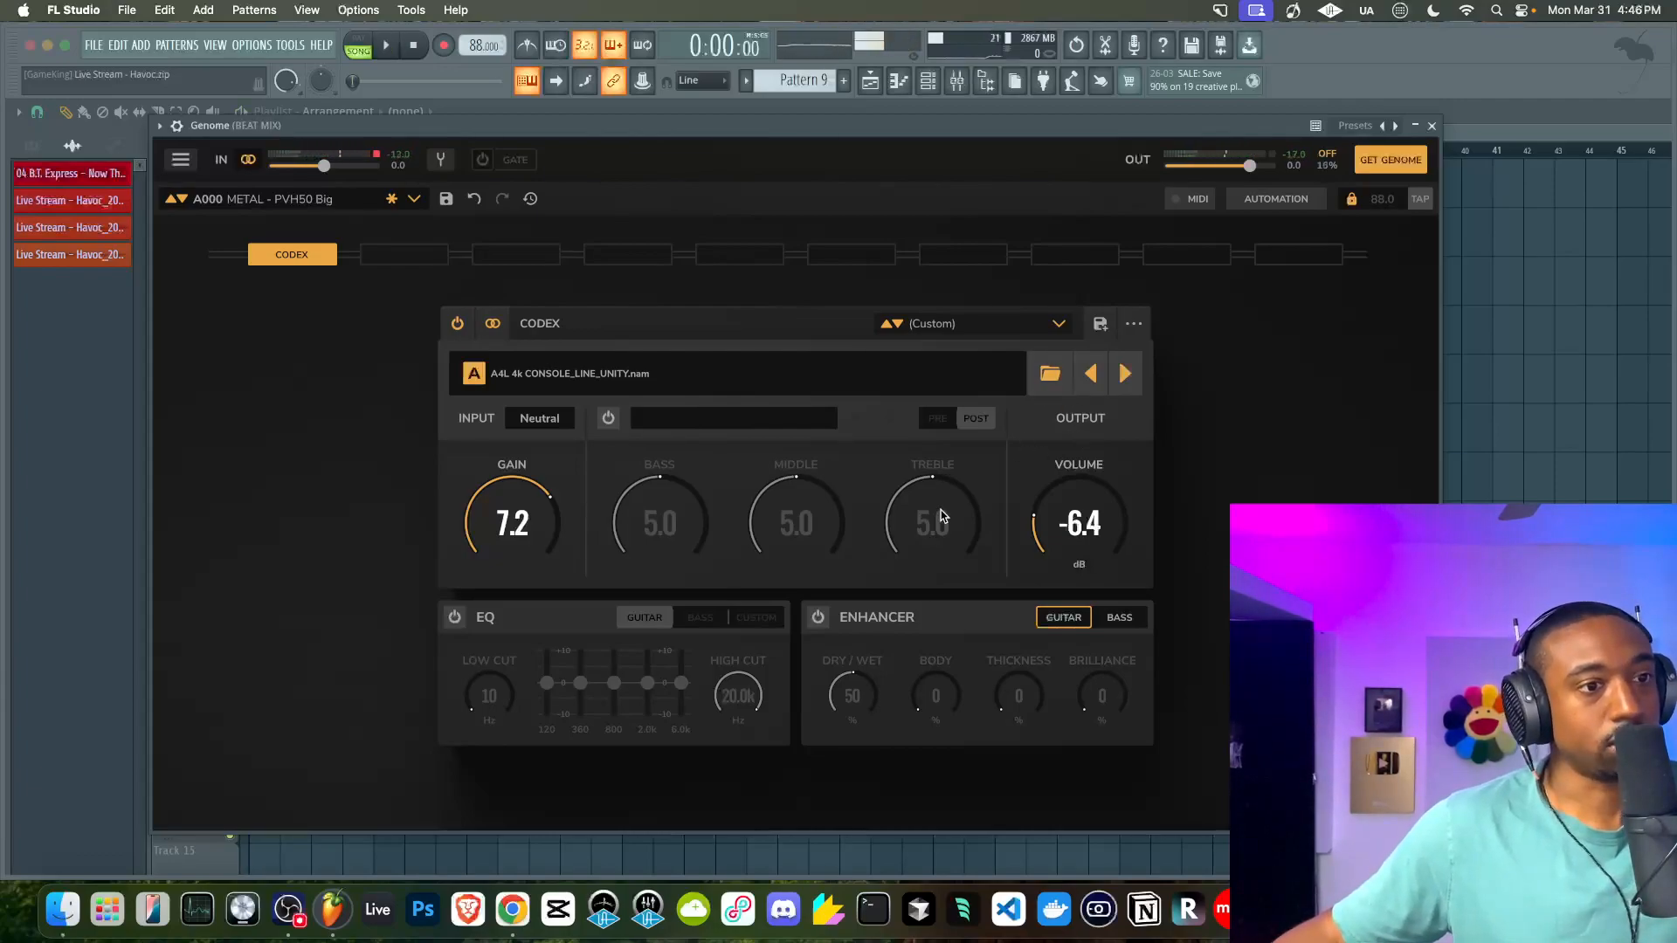
# Set CODEX's gain to 4.9 and Parametric EQ 2's main level to 6.2 dB, playing the beat to check Genome's input level
pyautogui.moveTo(512, 498); pyautogui.dragTo(512, 472)
pyautogui.moveTo(1234, 161)
pyautogui.press('space')
pyautogui.moveTo(332, 157)
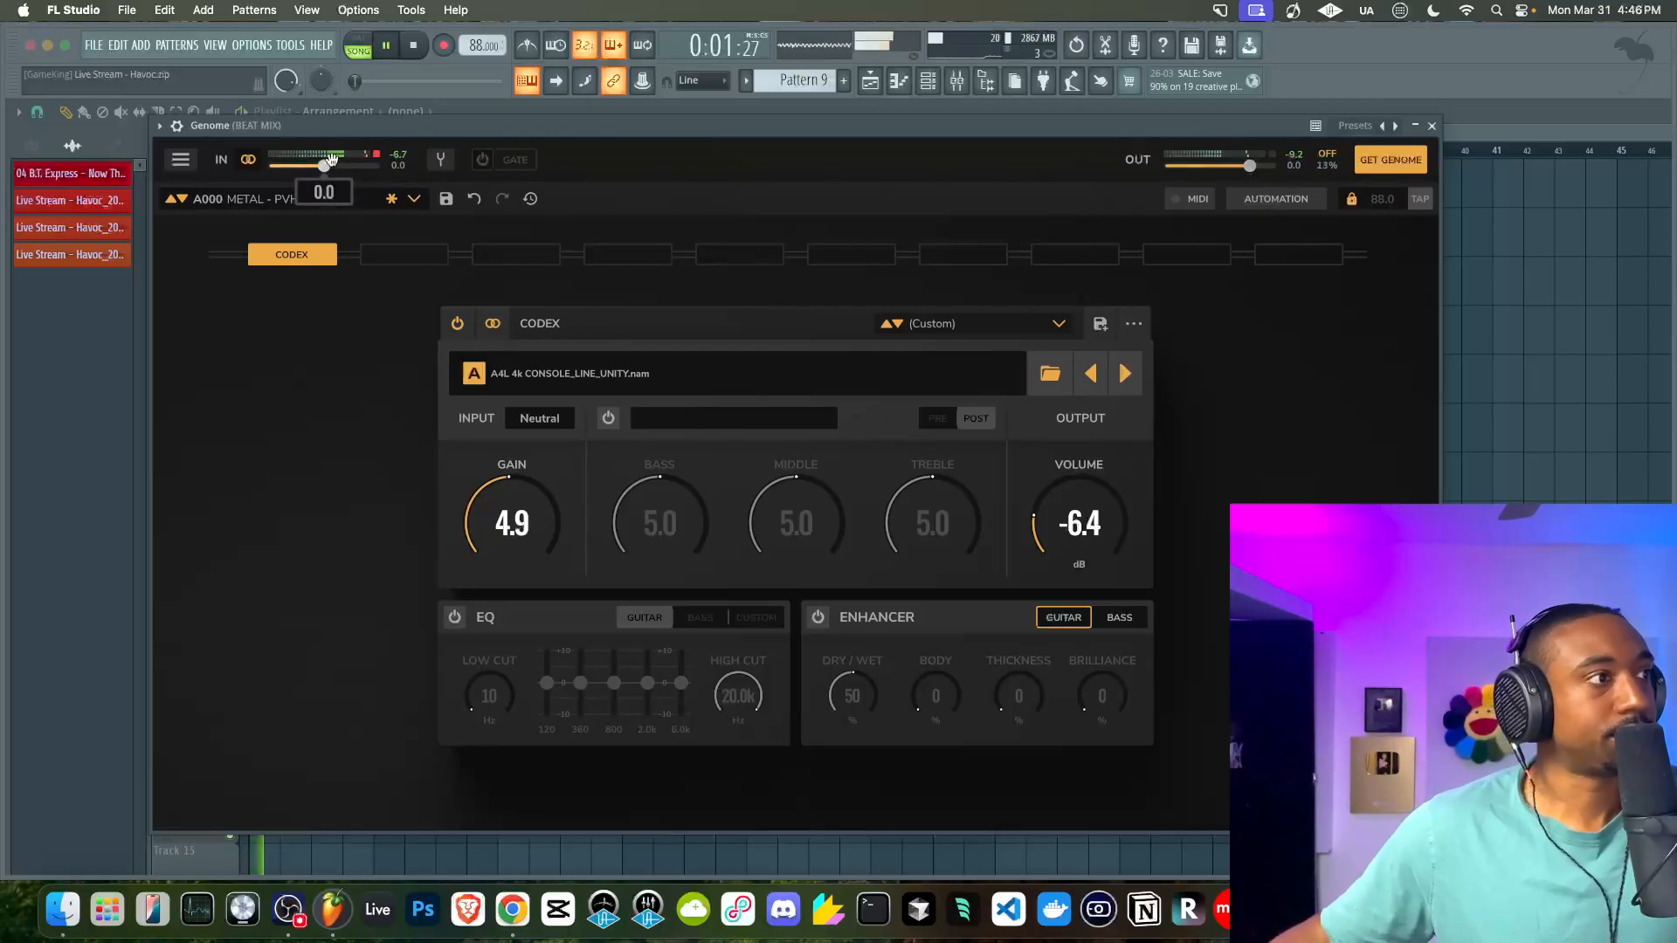
pyautogui.click(1431, 126)
pyautogui.click(1256, 326)
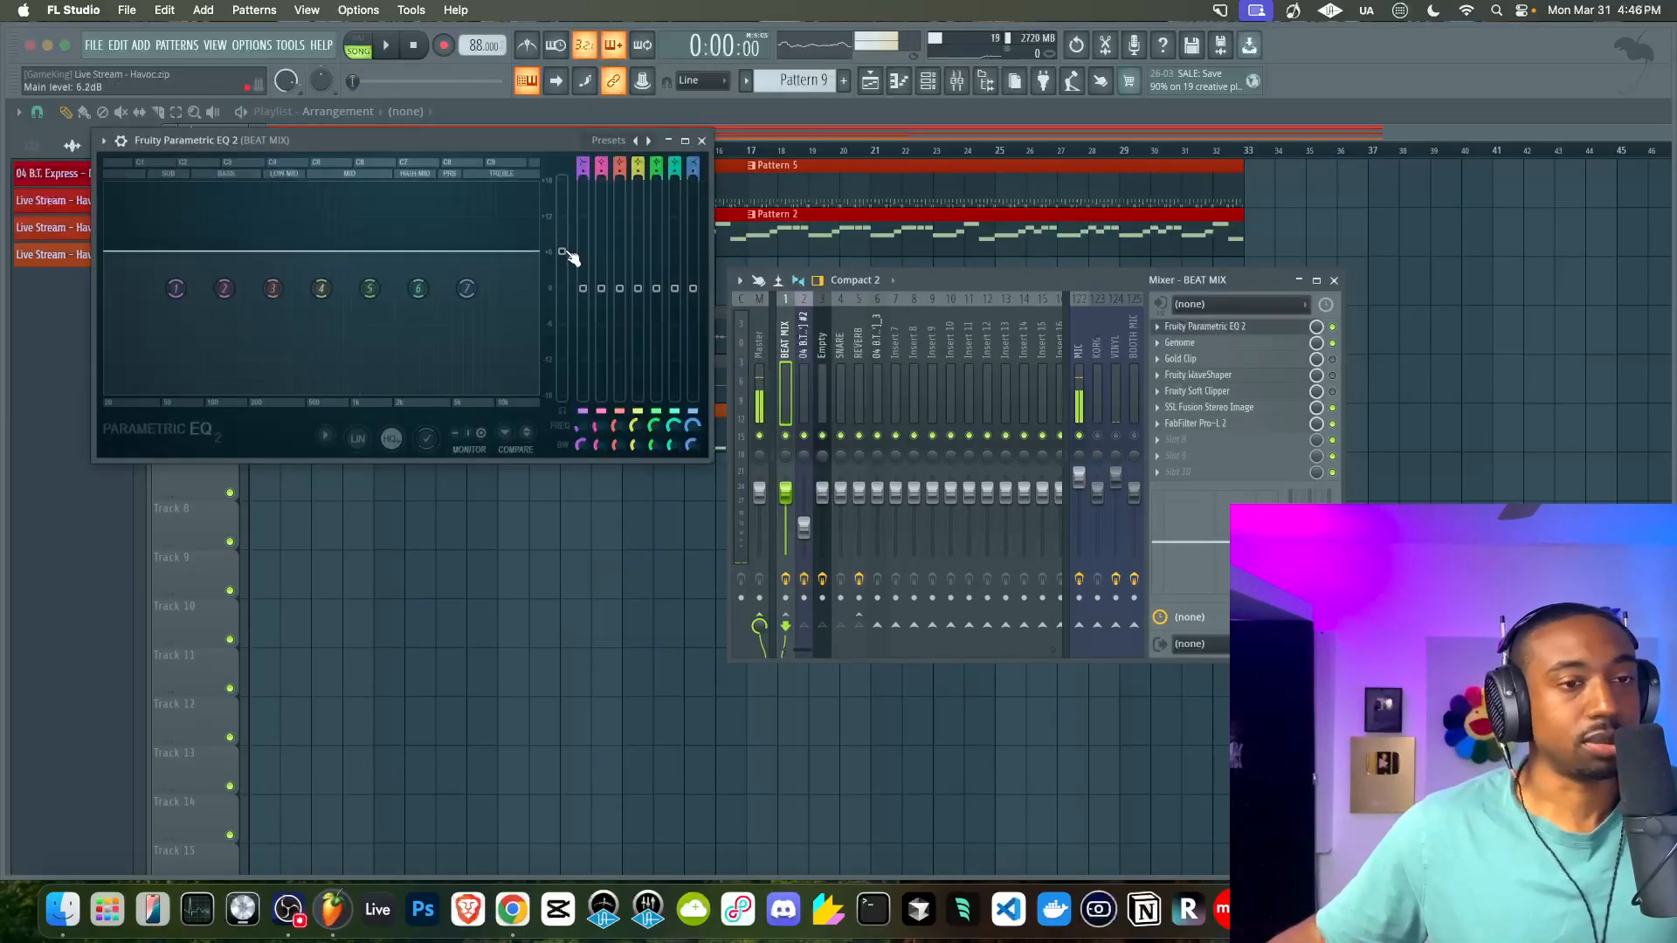
pyautogui.press('space')
# While the beat plays, set CODEX's gain to 6.7 and its output volume to -9.0 dB in Genome
pyautogui.click(1181, 343)
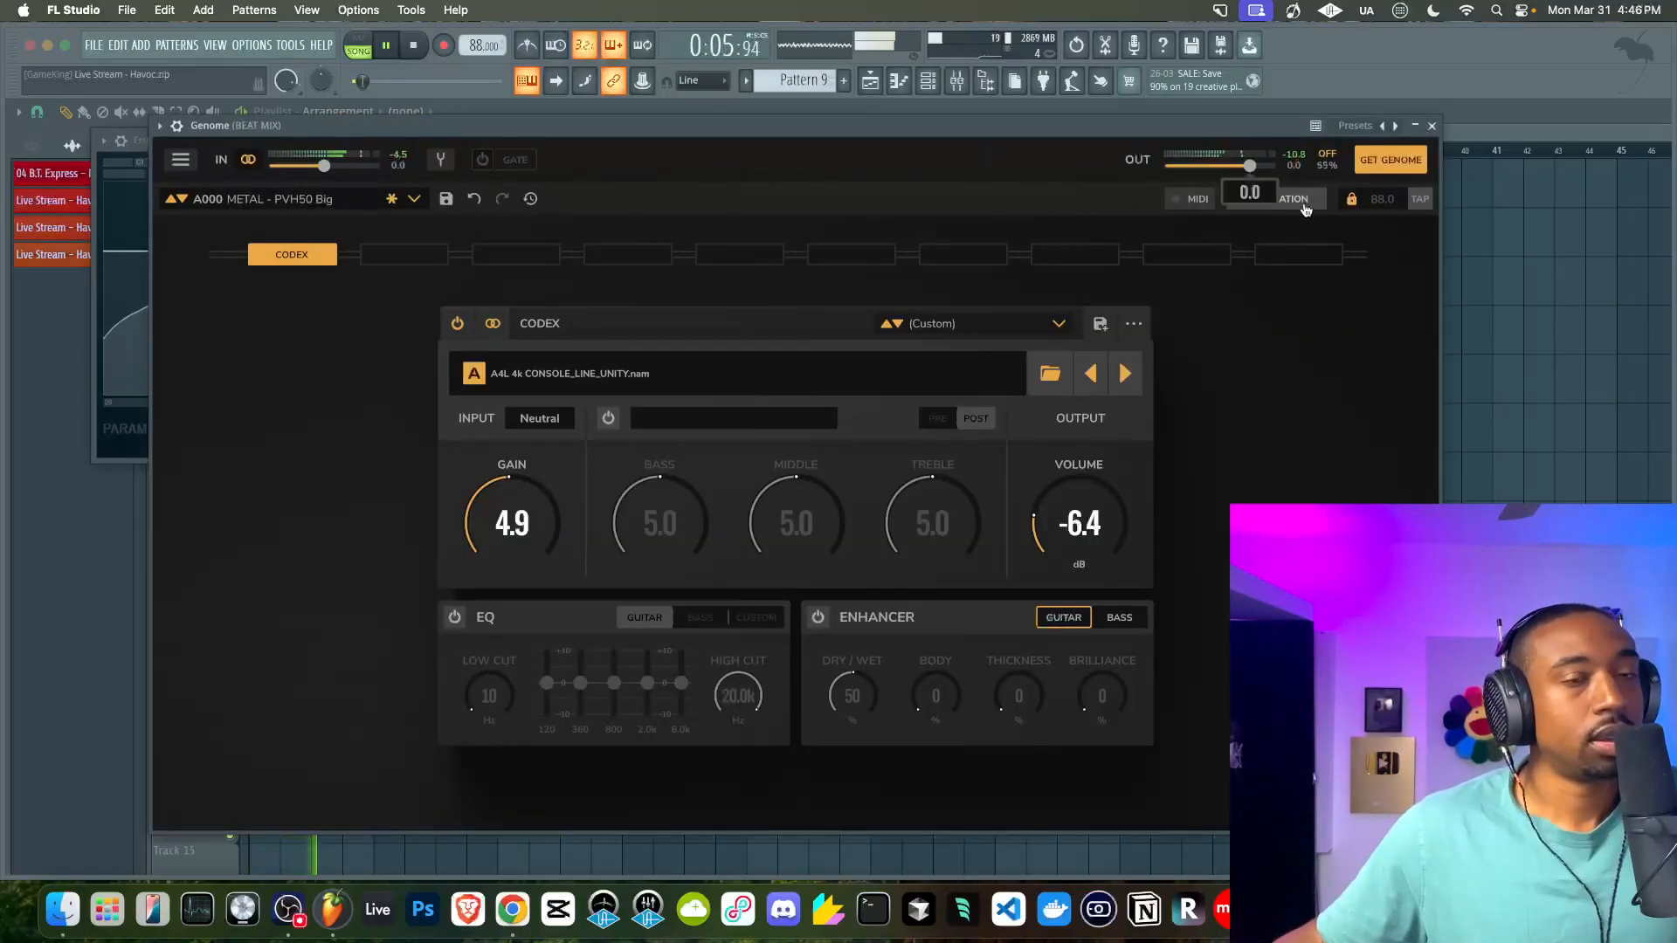
pyautogui.moveTo(513, 524); pyautogui.dragTo(515, 512)
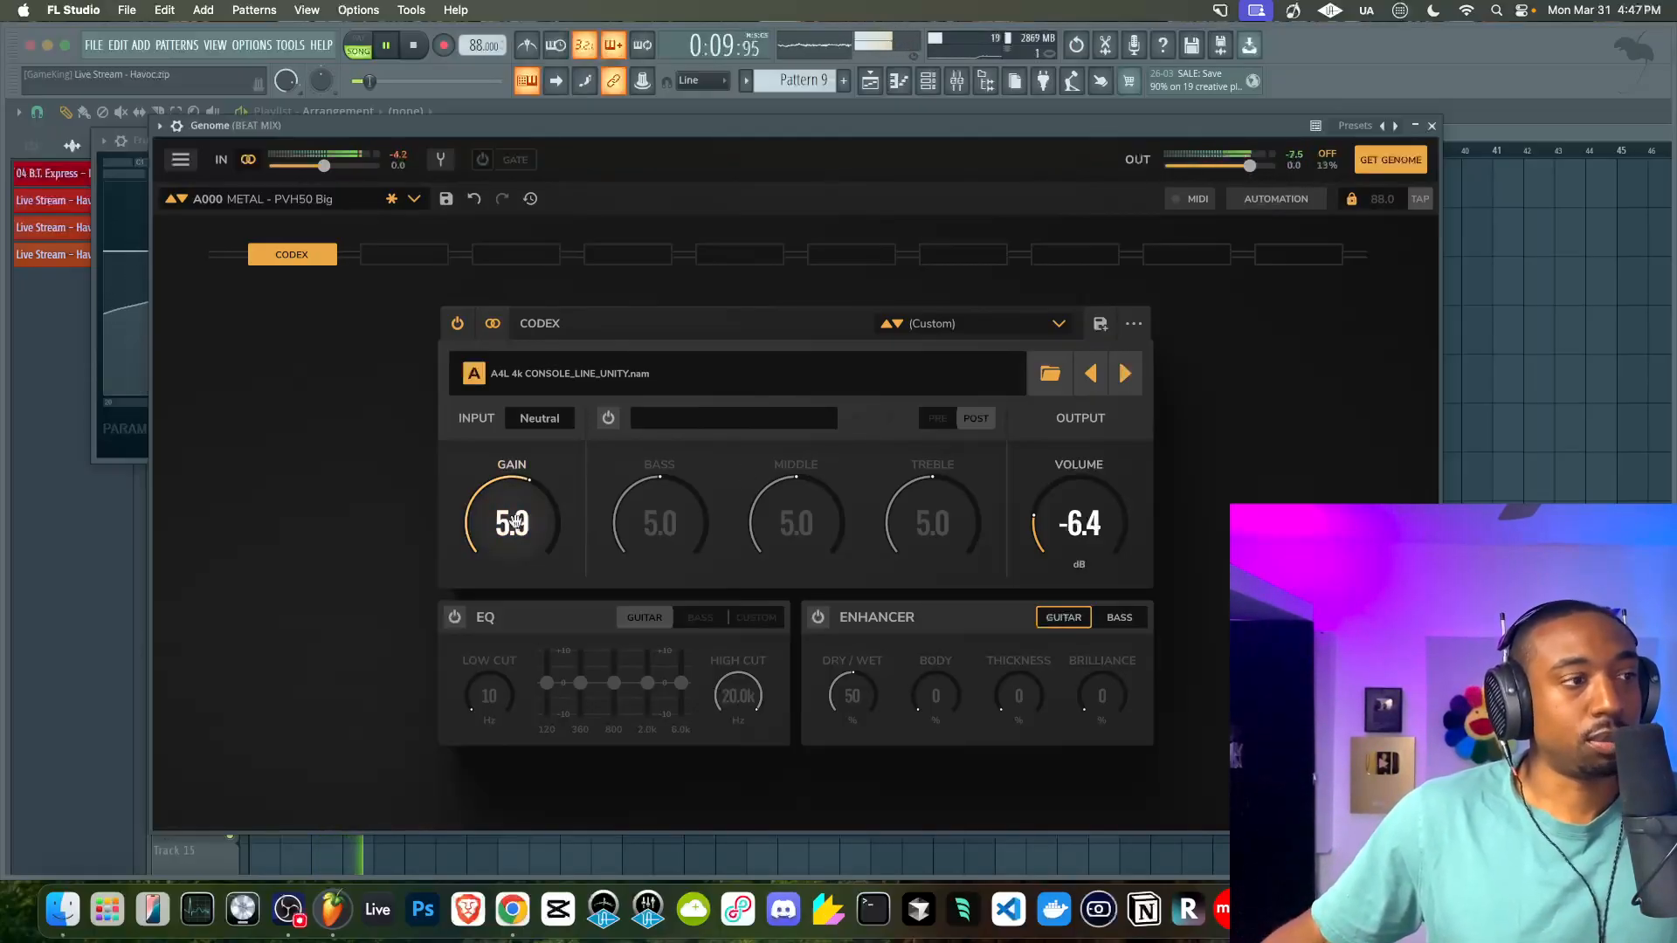
pyautogui.moveTo(1080, 522); pyautogui.dragTo(1079, 536)
pyautogui.moveTo(519, 530); pyautogui.dragTo(518, 511)
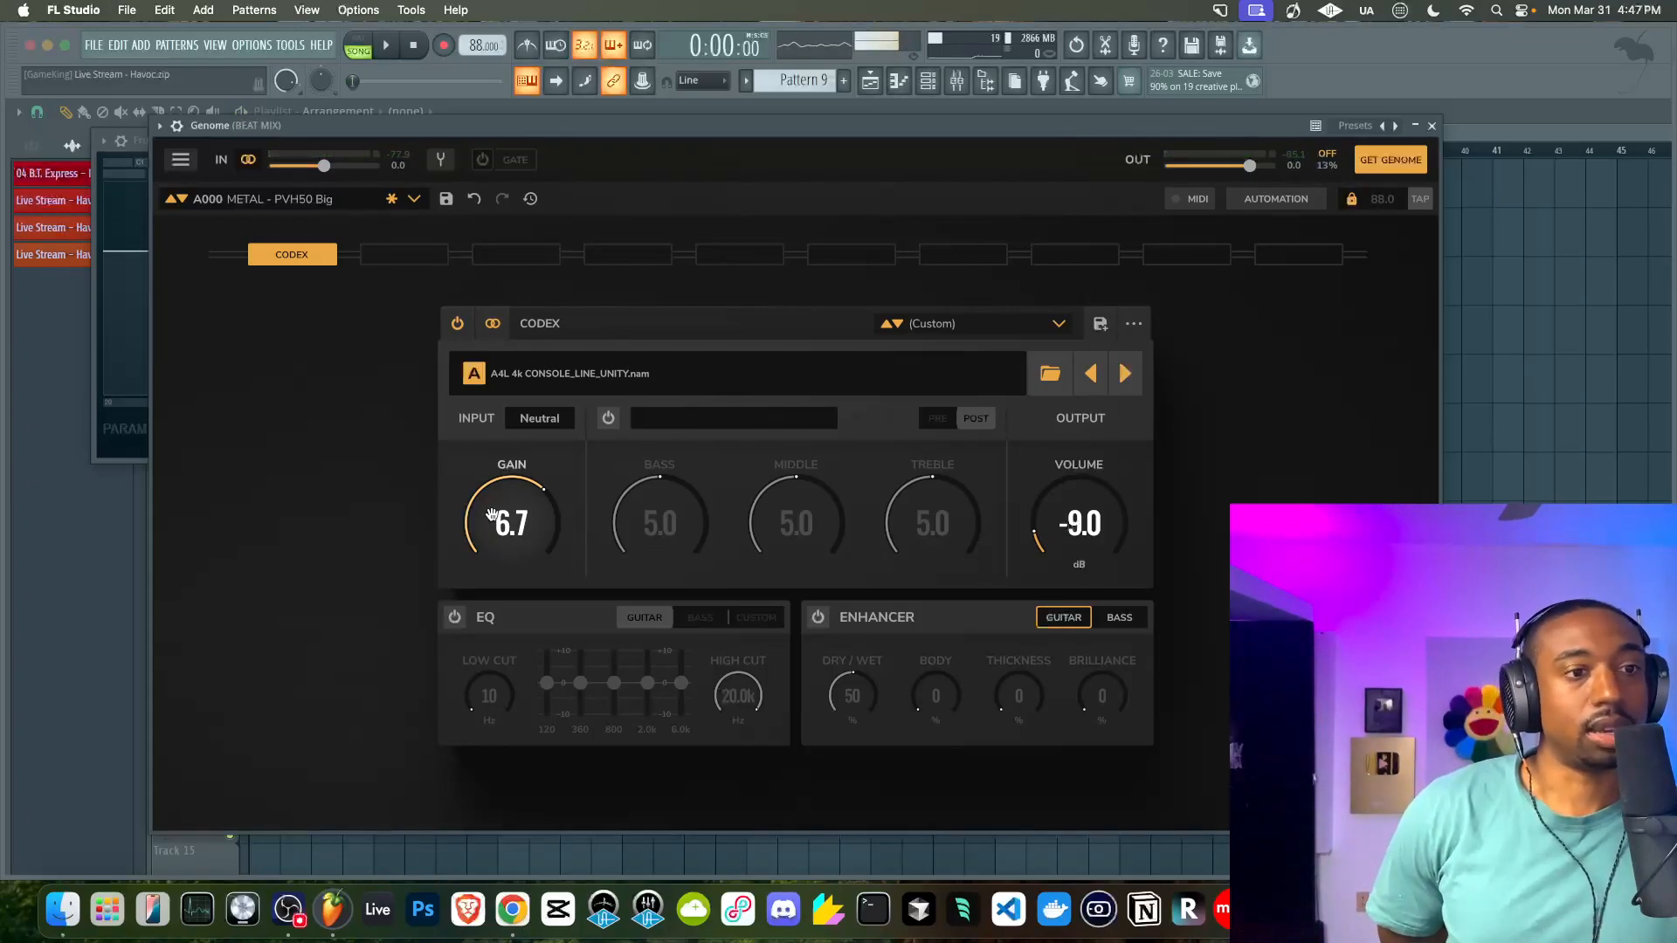
pyautogui.press('space')
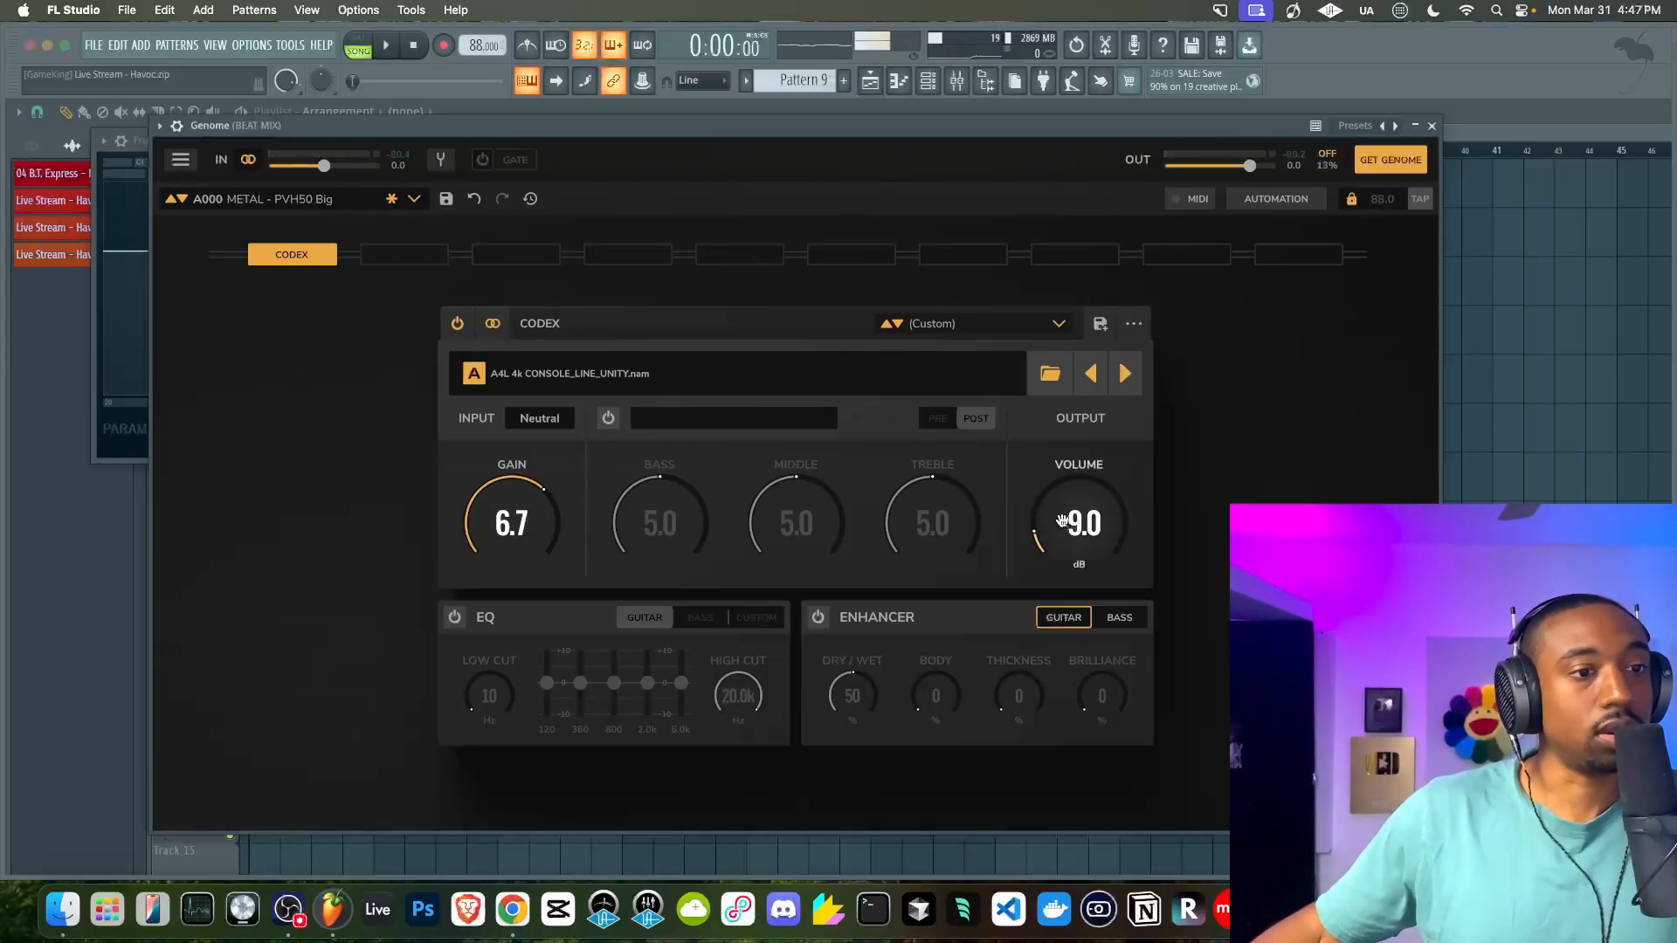
# Push CODEX's gain to 7.8 and lower its output volume to -12.3 dB, replaying the beat to check the levels
pyautogui.press('space')
pyautogui.moveTo(1061, 522); pyautogui.dragTo(1061, 537)
pyautogui.moveTo(565, 461); pyautogui.dragTo(565, 441)
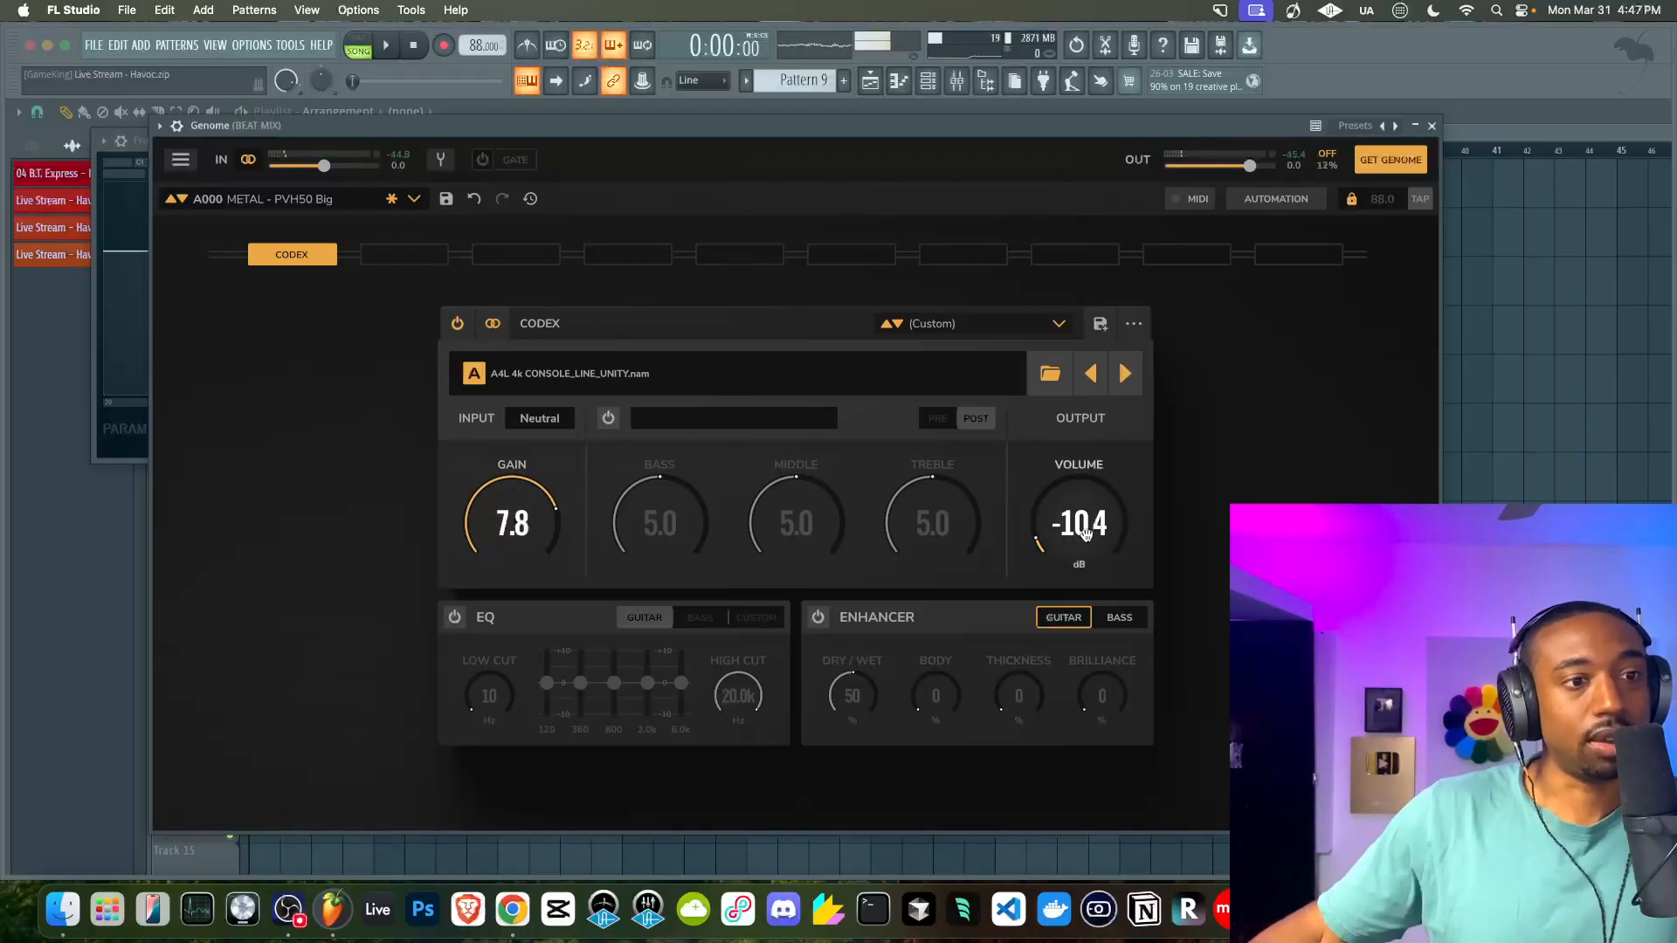
pyautogui.press('space')
pyautogui.scroll(-2, 1079, 542)
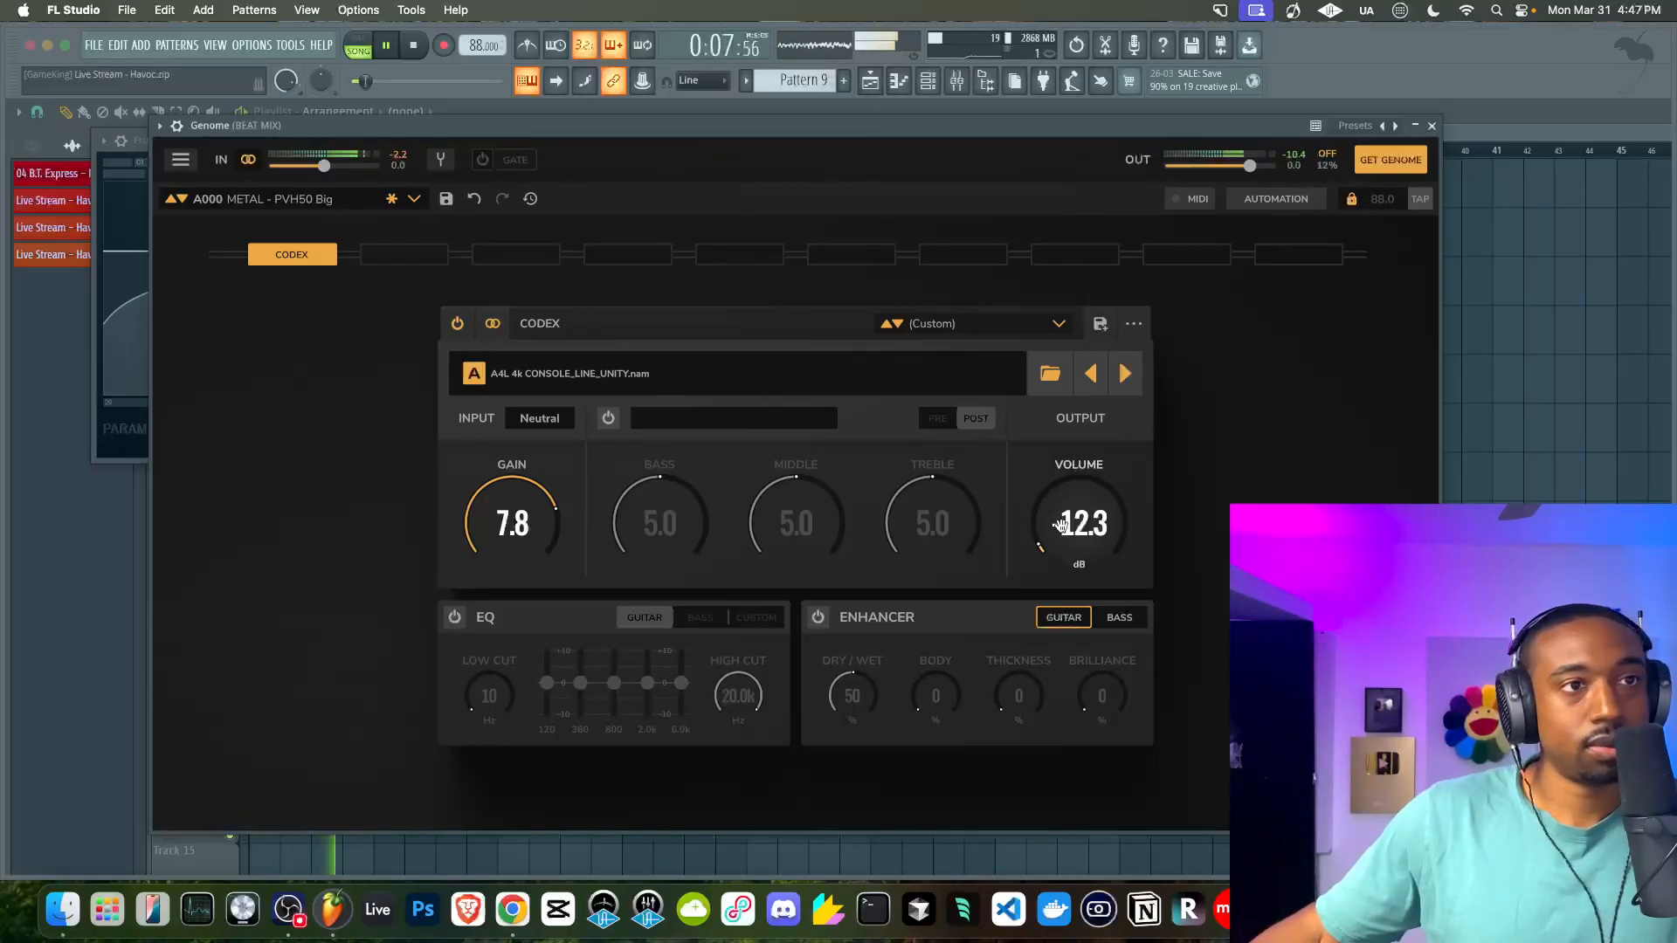
pyautogui.press('space')
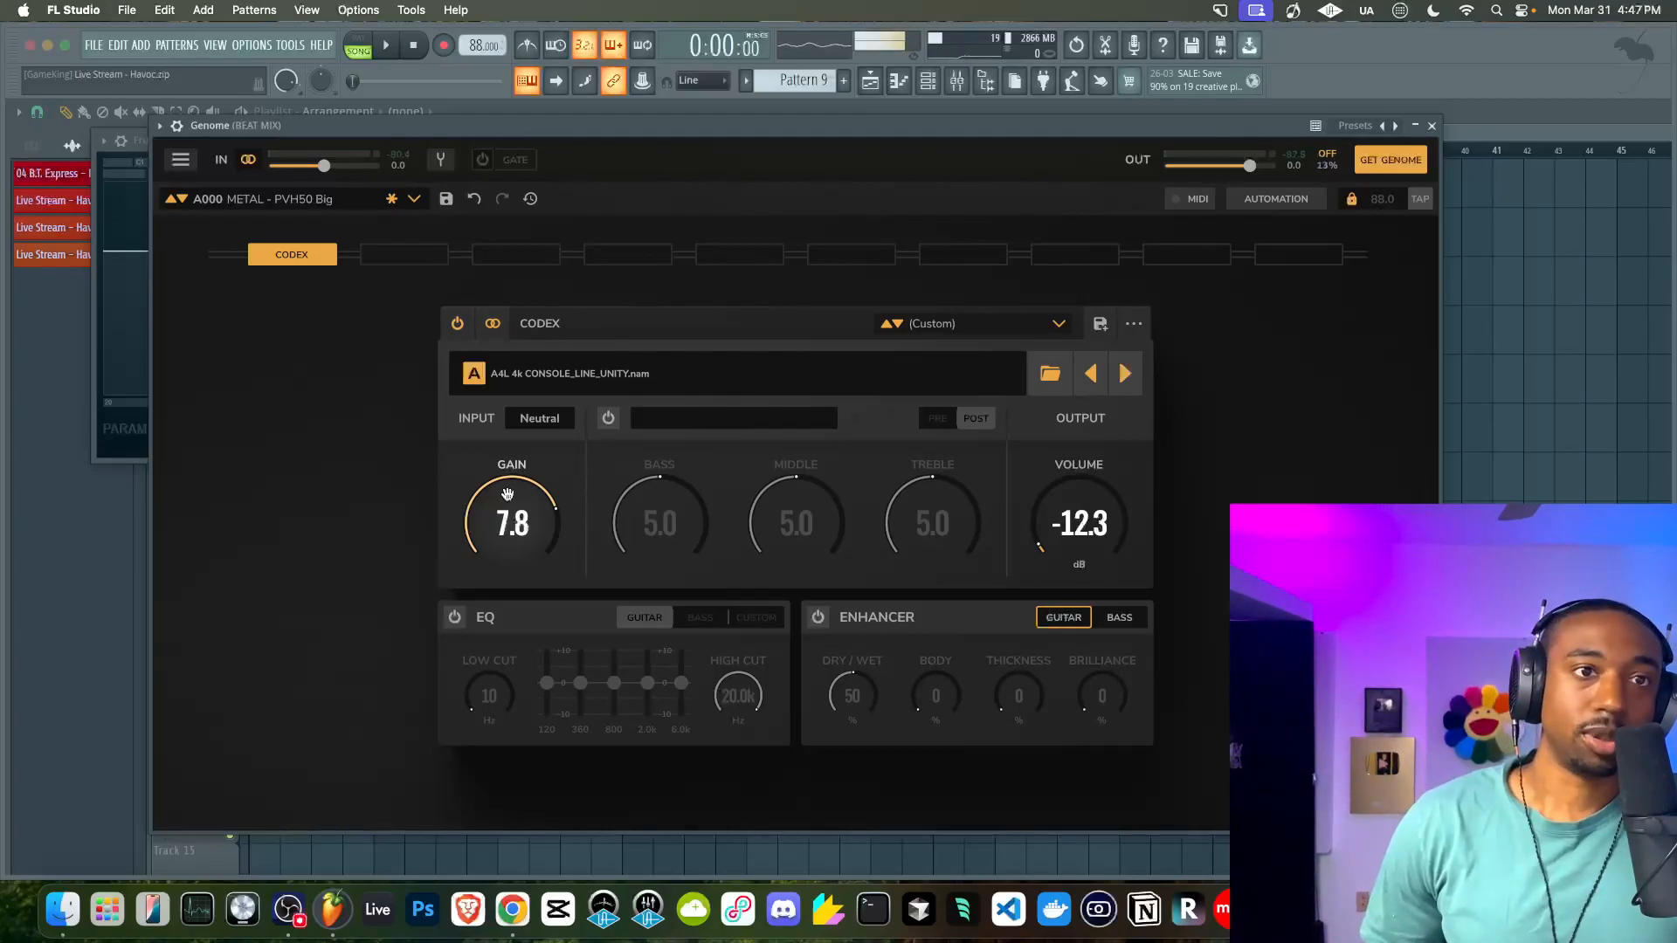
# Set CODEX's gain to 7.2 and output volume to -10.6 dB during playback, then replay the beat to check Genome's output
pyautogui.press('space')
pyautogui.moveTo(507, 495); pyautogui.dragTo(507, 508)
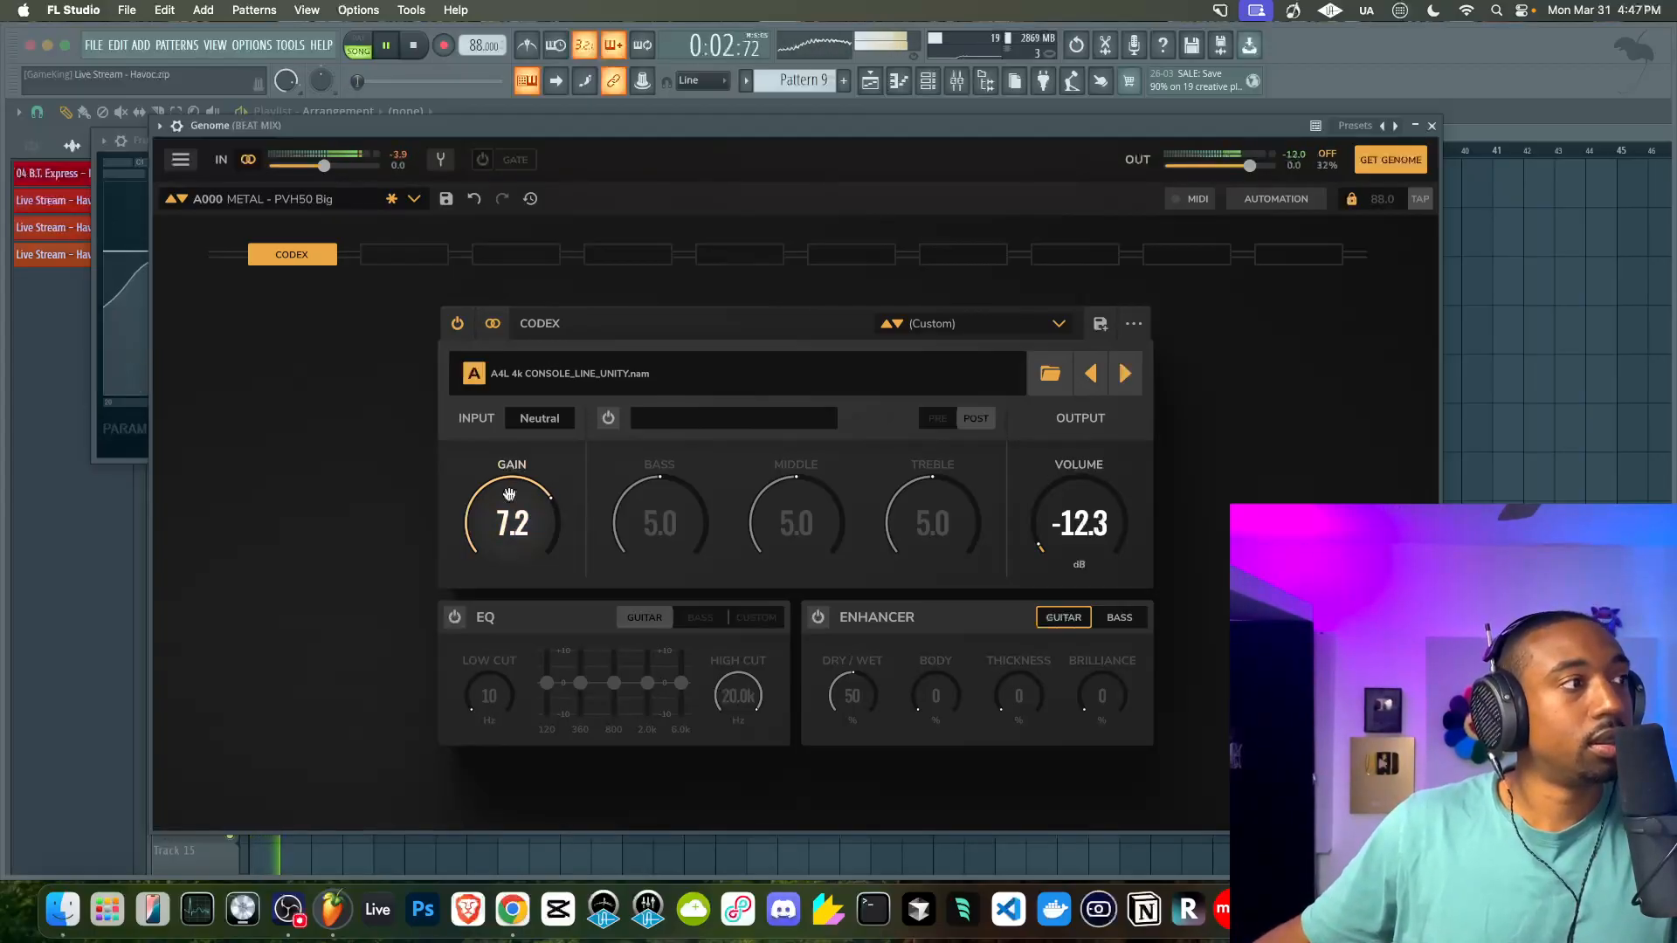
pyautogui.moveTo(1056, 507); pyautogui.dragTo(1052, 505)
pyautogui.press('space')
pyautogui.press('space')
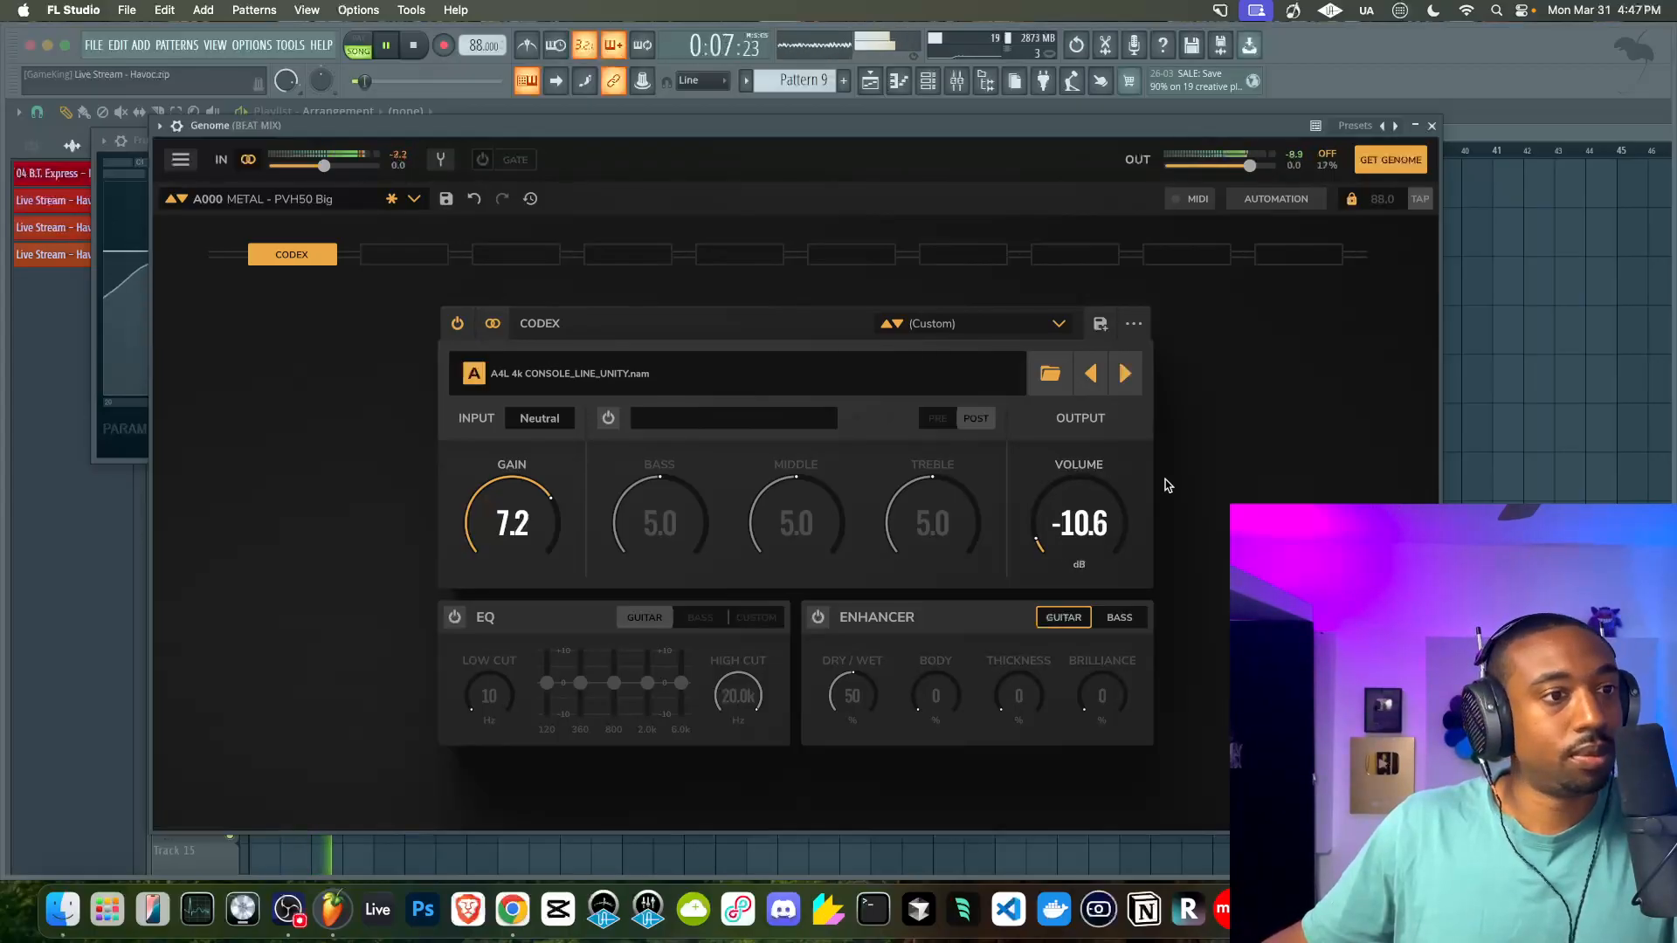
pyautogui.press('space')
# Close Genome, open Pro-L 2, and replay the beat with Genome active and bypassed to compare the peaks
pyautogui.click(1432, 126)
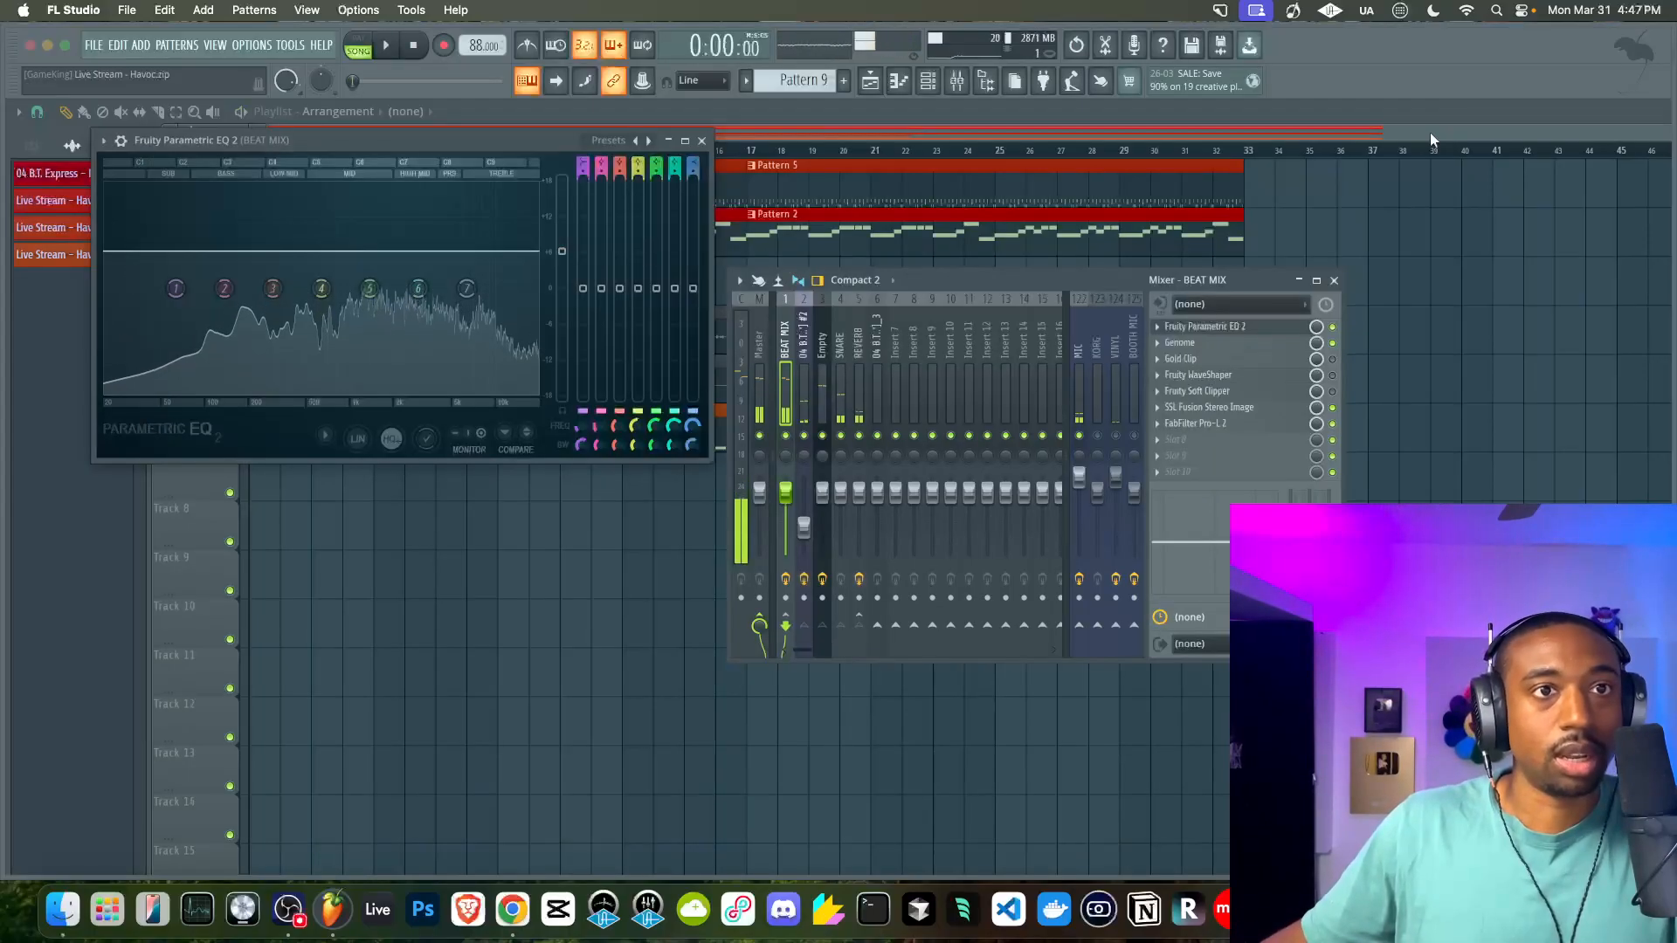
pyautogui.click(1196, 422)
pyautogui.press('space')
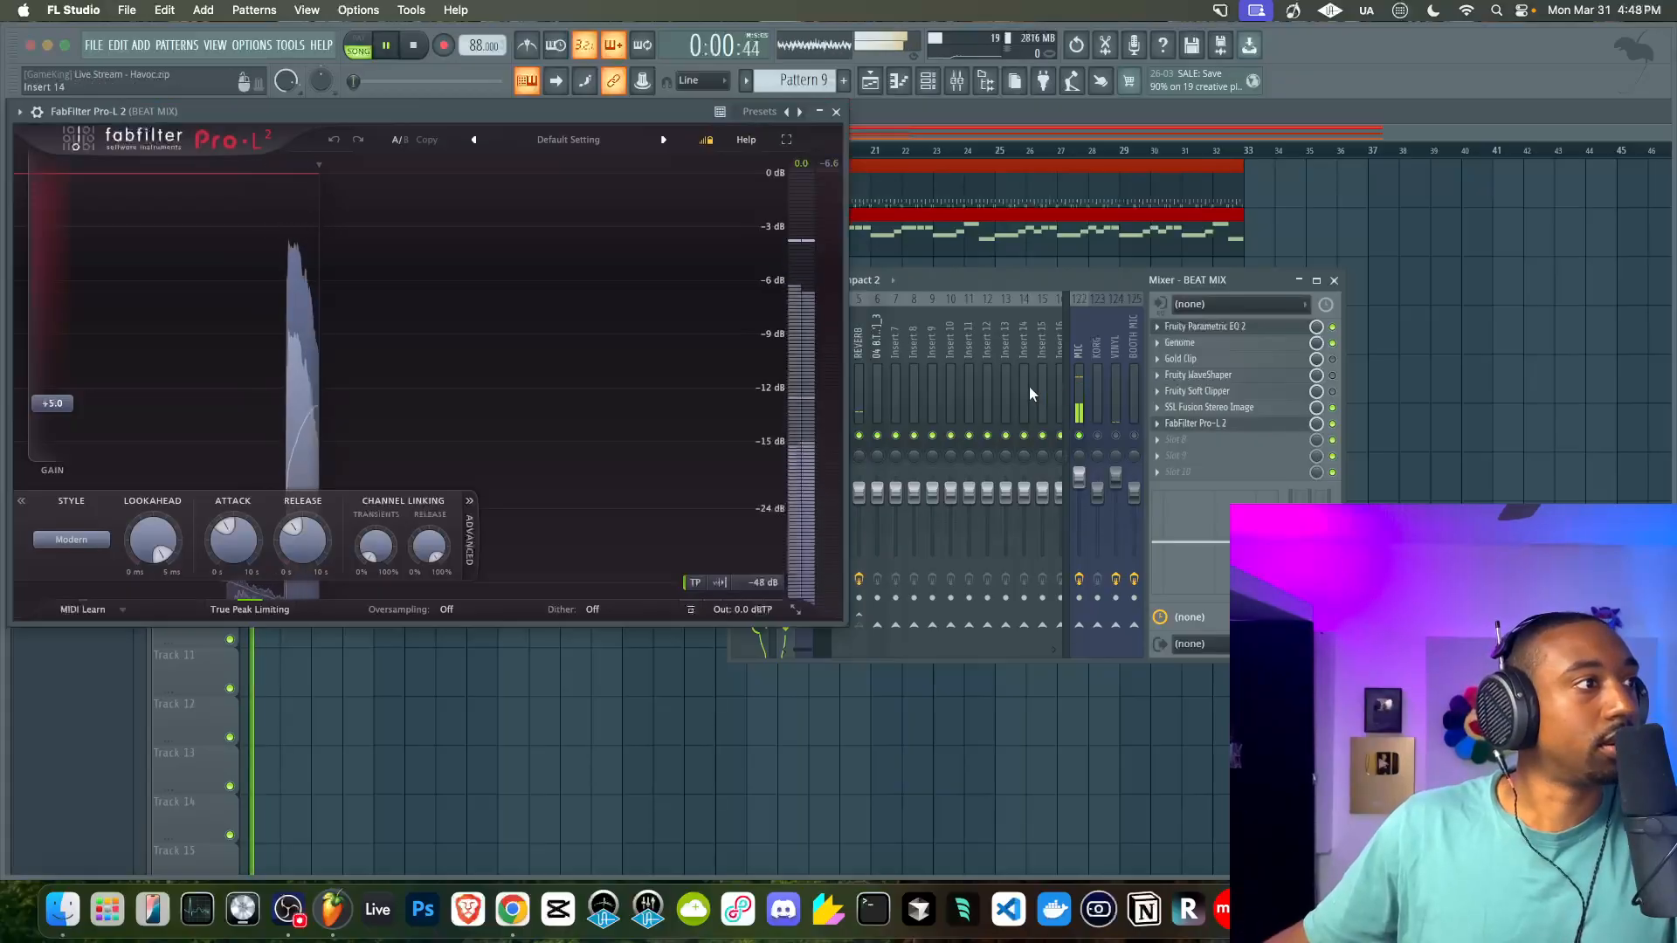
pyautogui.press('space')
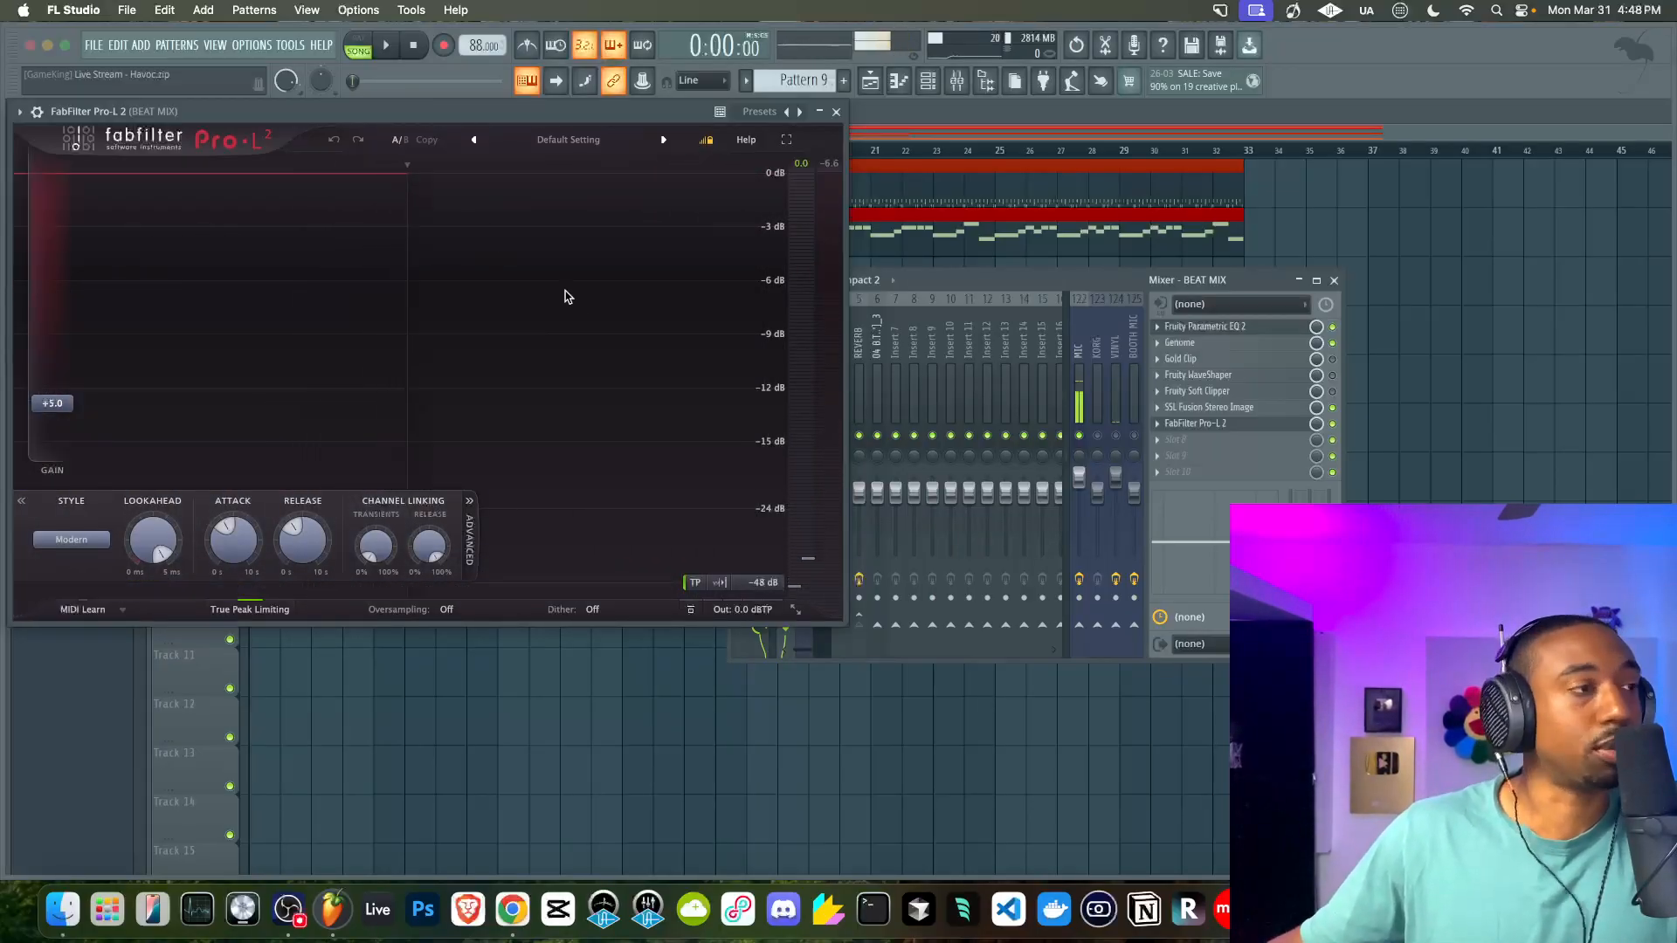
pyautogui.press('space')
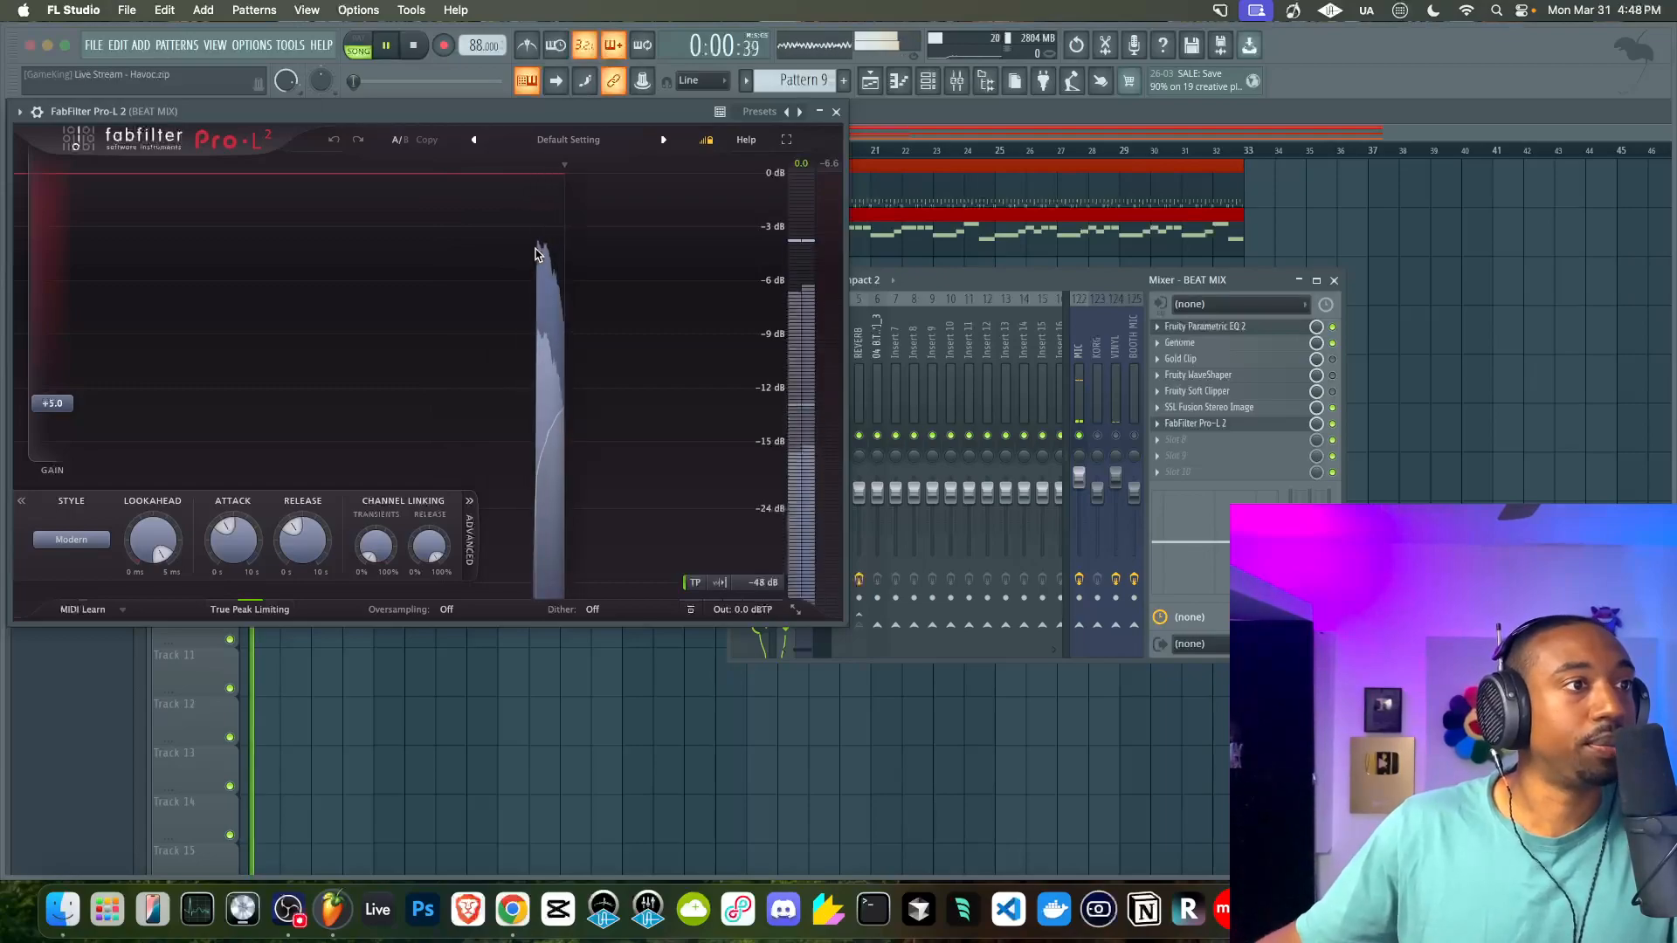
pyautogui.press('space')
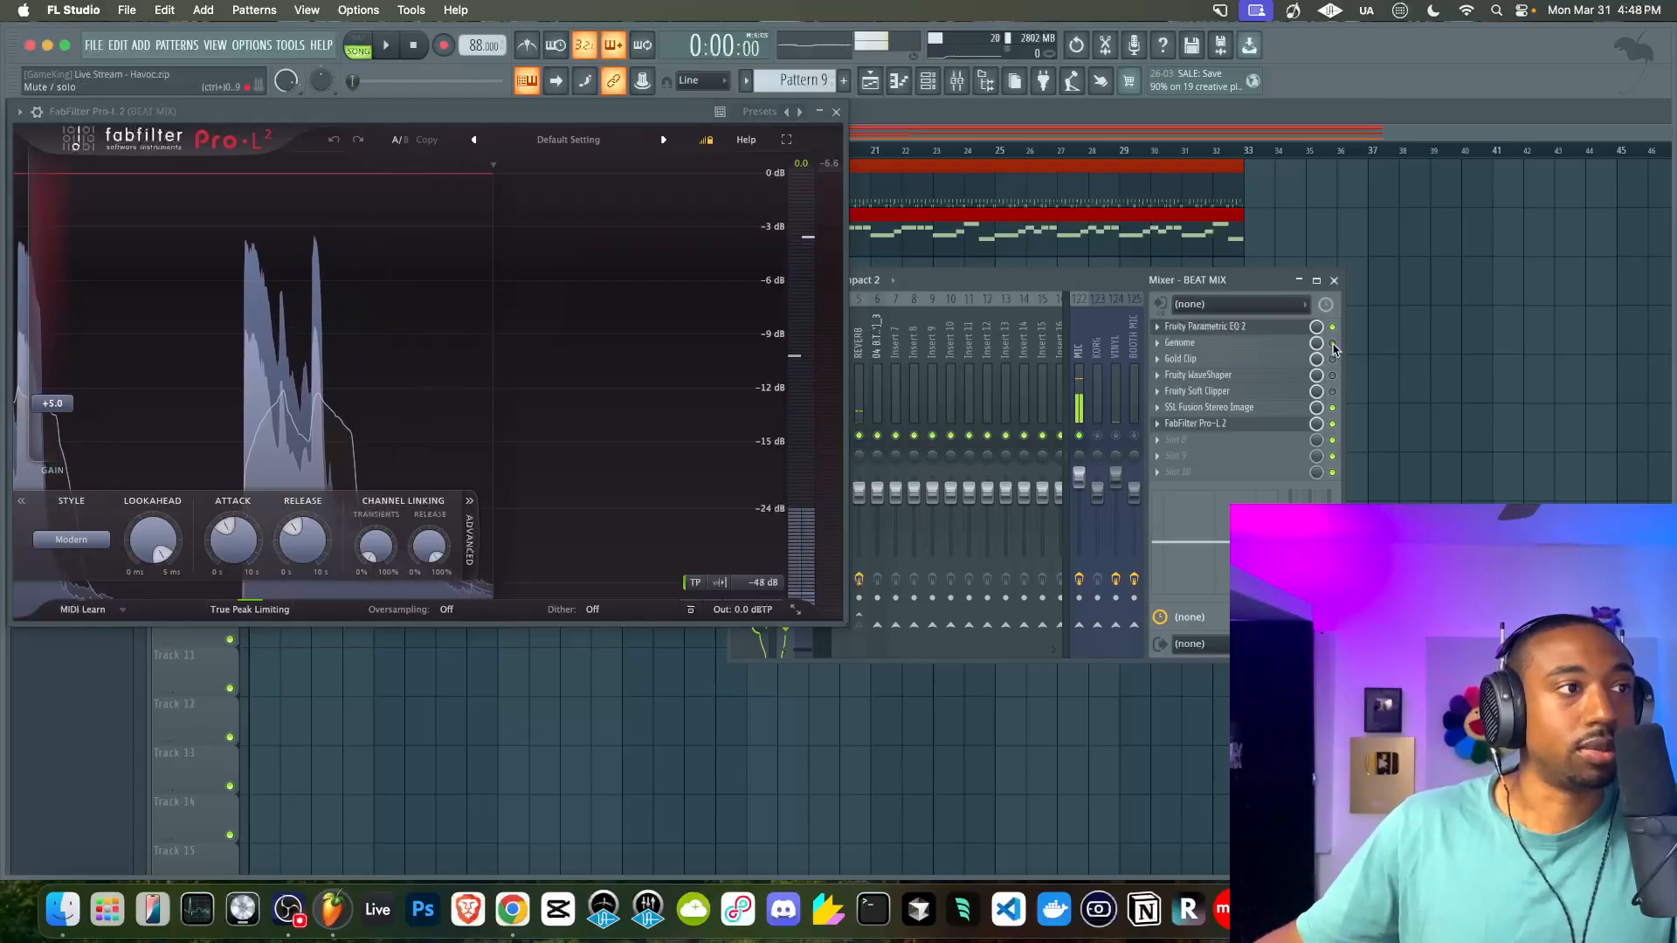
pyautogui.press('space')
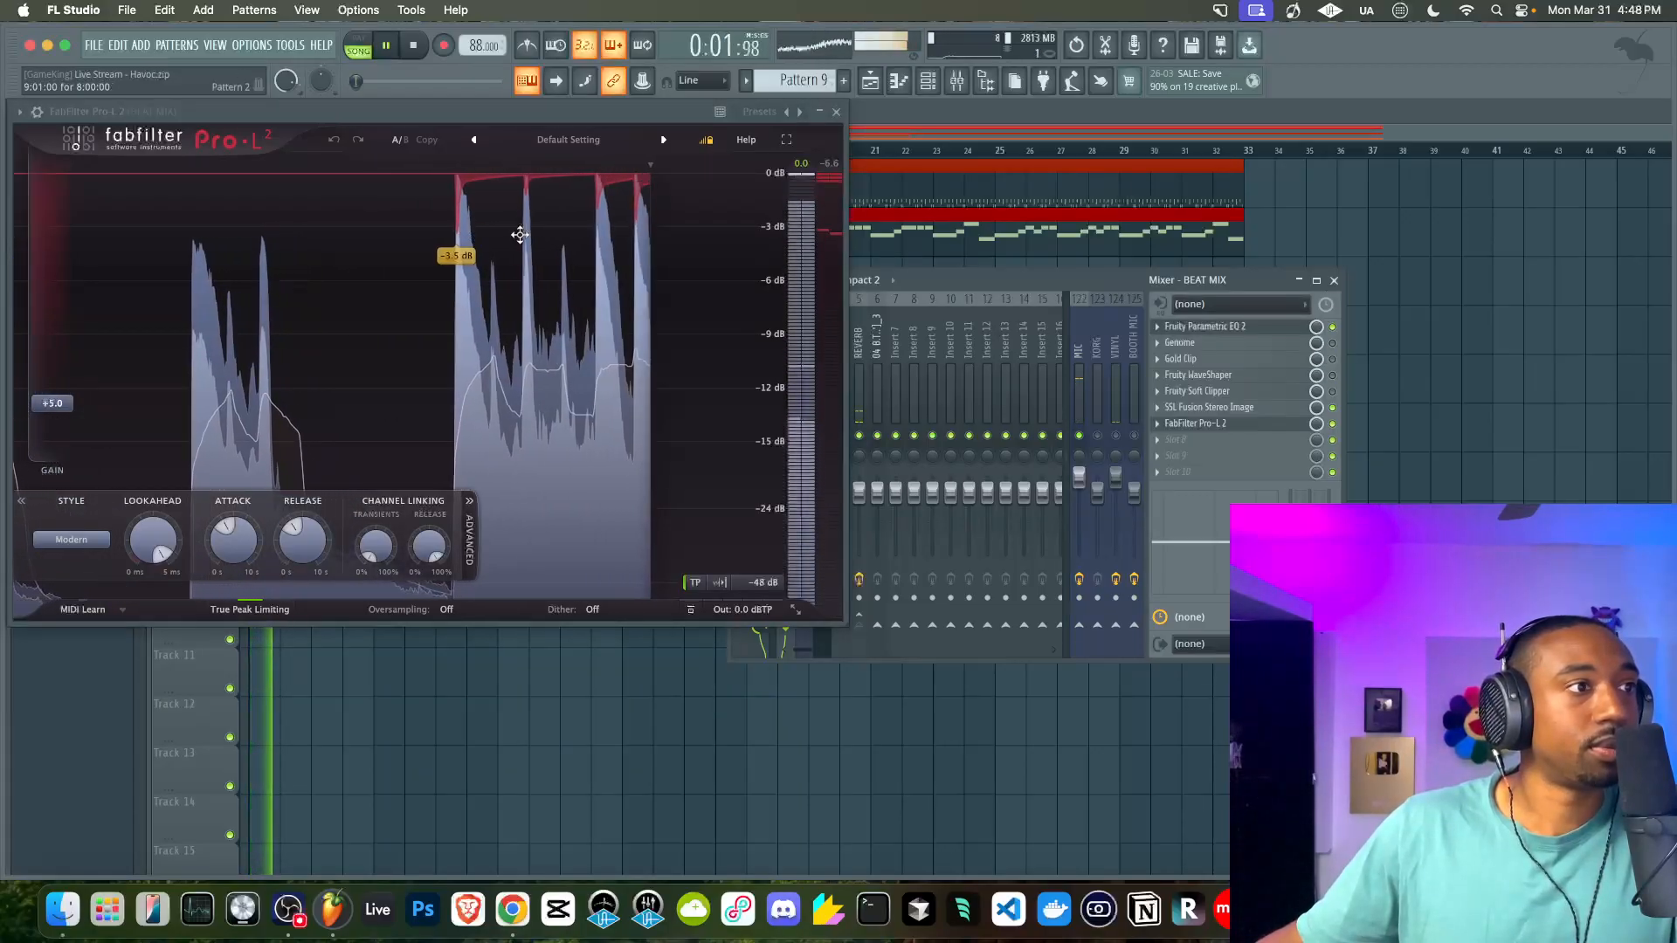
pyautogui.press('space')
# Lower Parametric EQ 2's main level to 3.5 dB and replay the beat through Pro-L 2 with Genome bypassed
pyautogui.click(1278, 328)
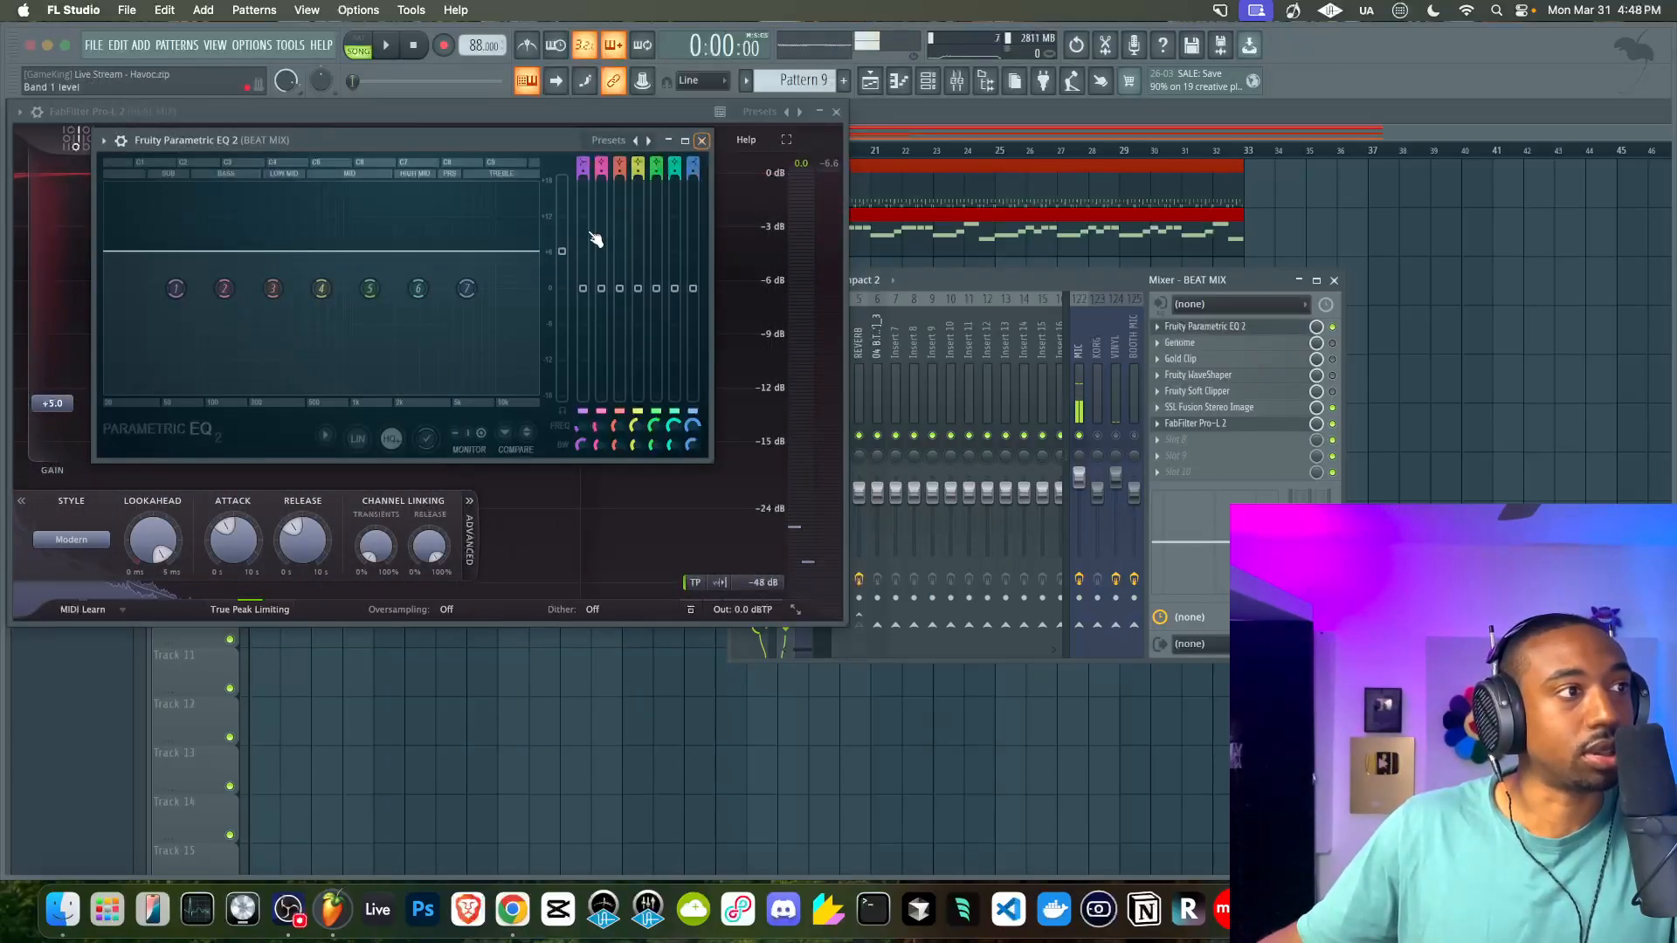
pyautogui.moveTo(561, 252); pyautogui.dragTo(562, 265)
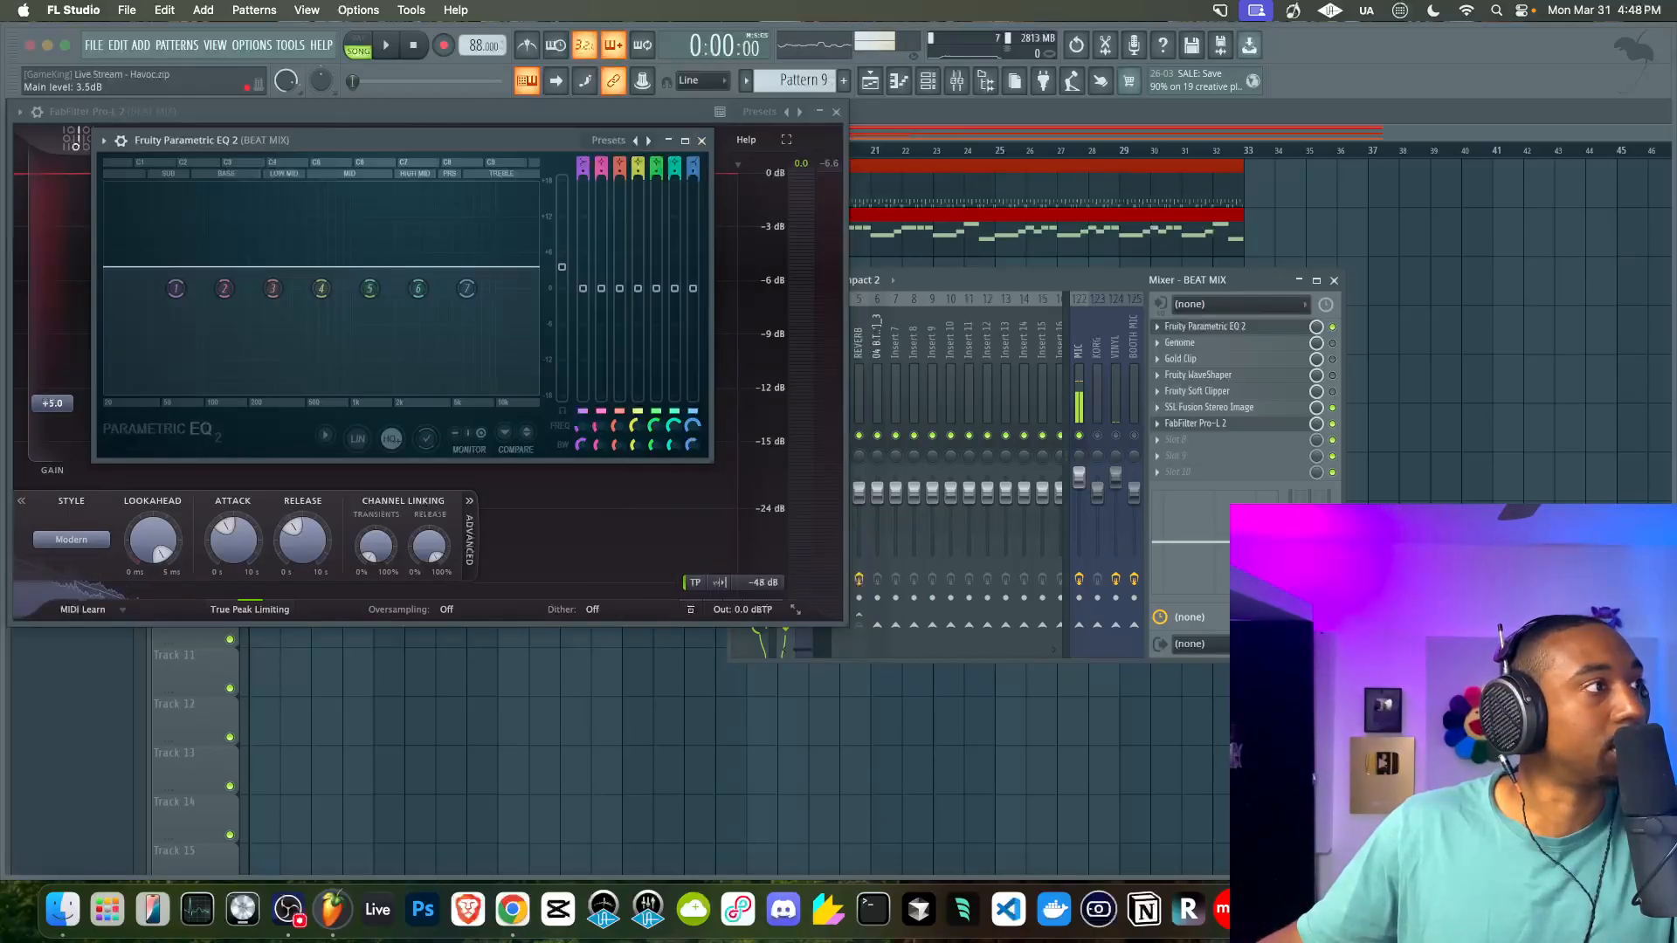
pyautogui.press('space')
pyautogui.click(701, 139)
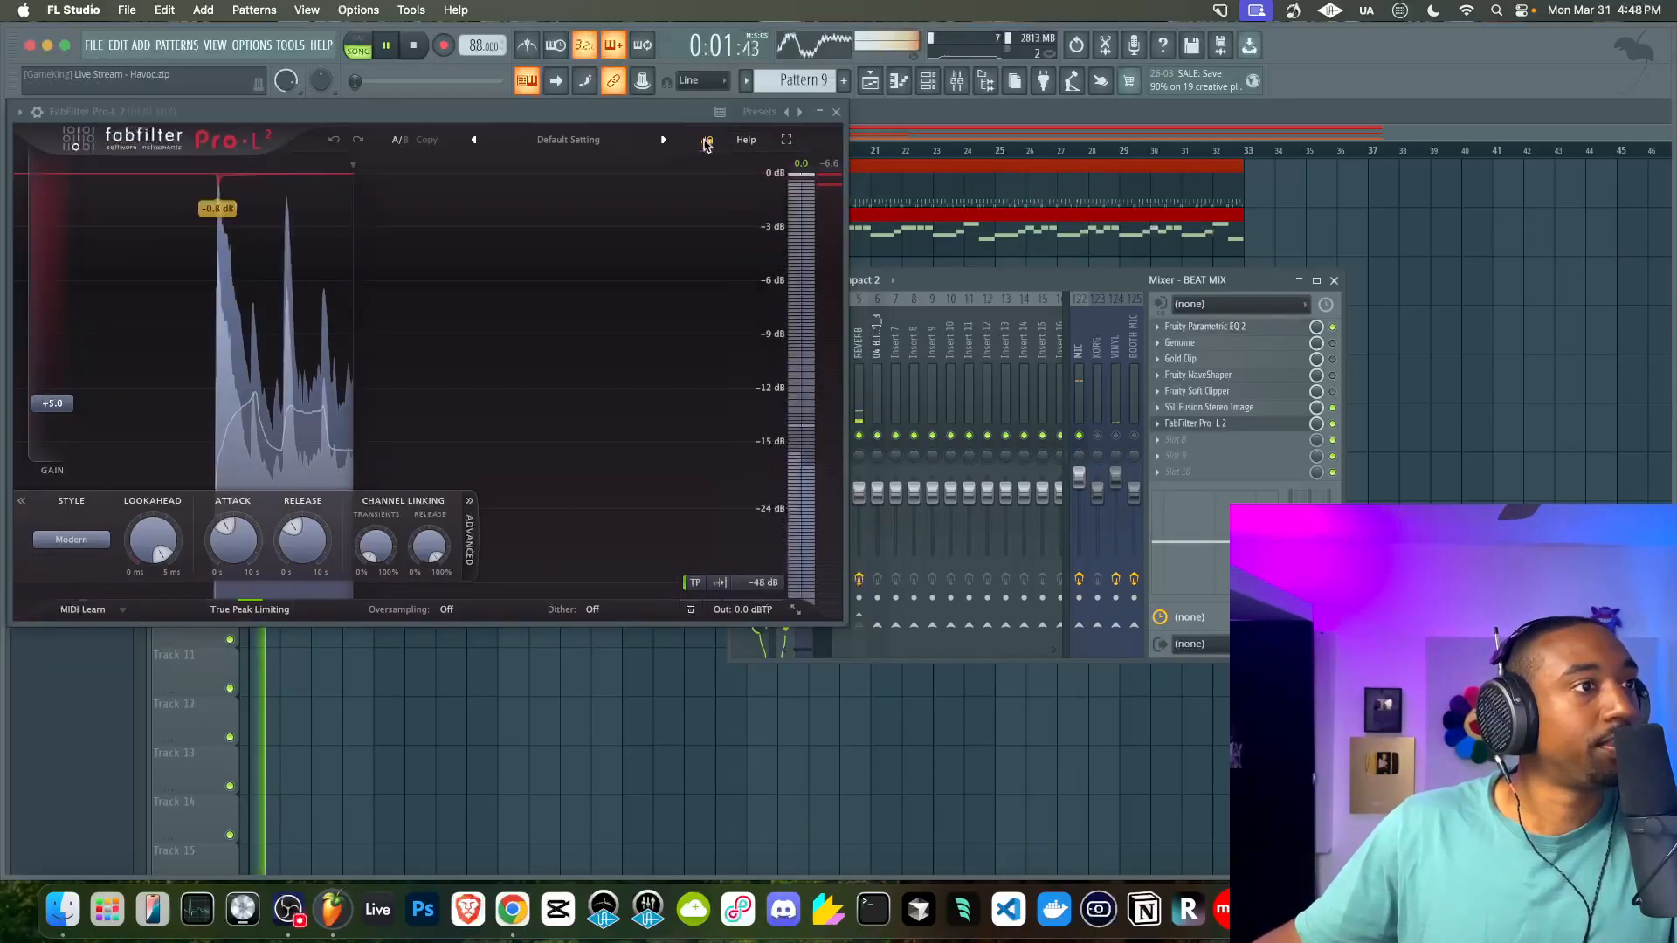
pyautogui.press('space')
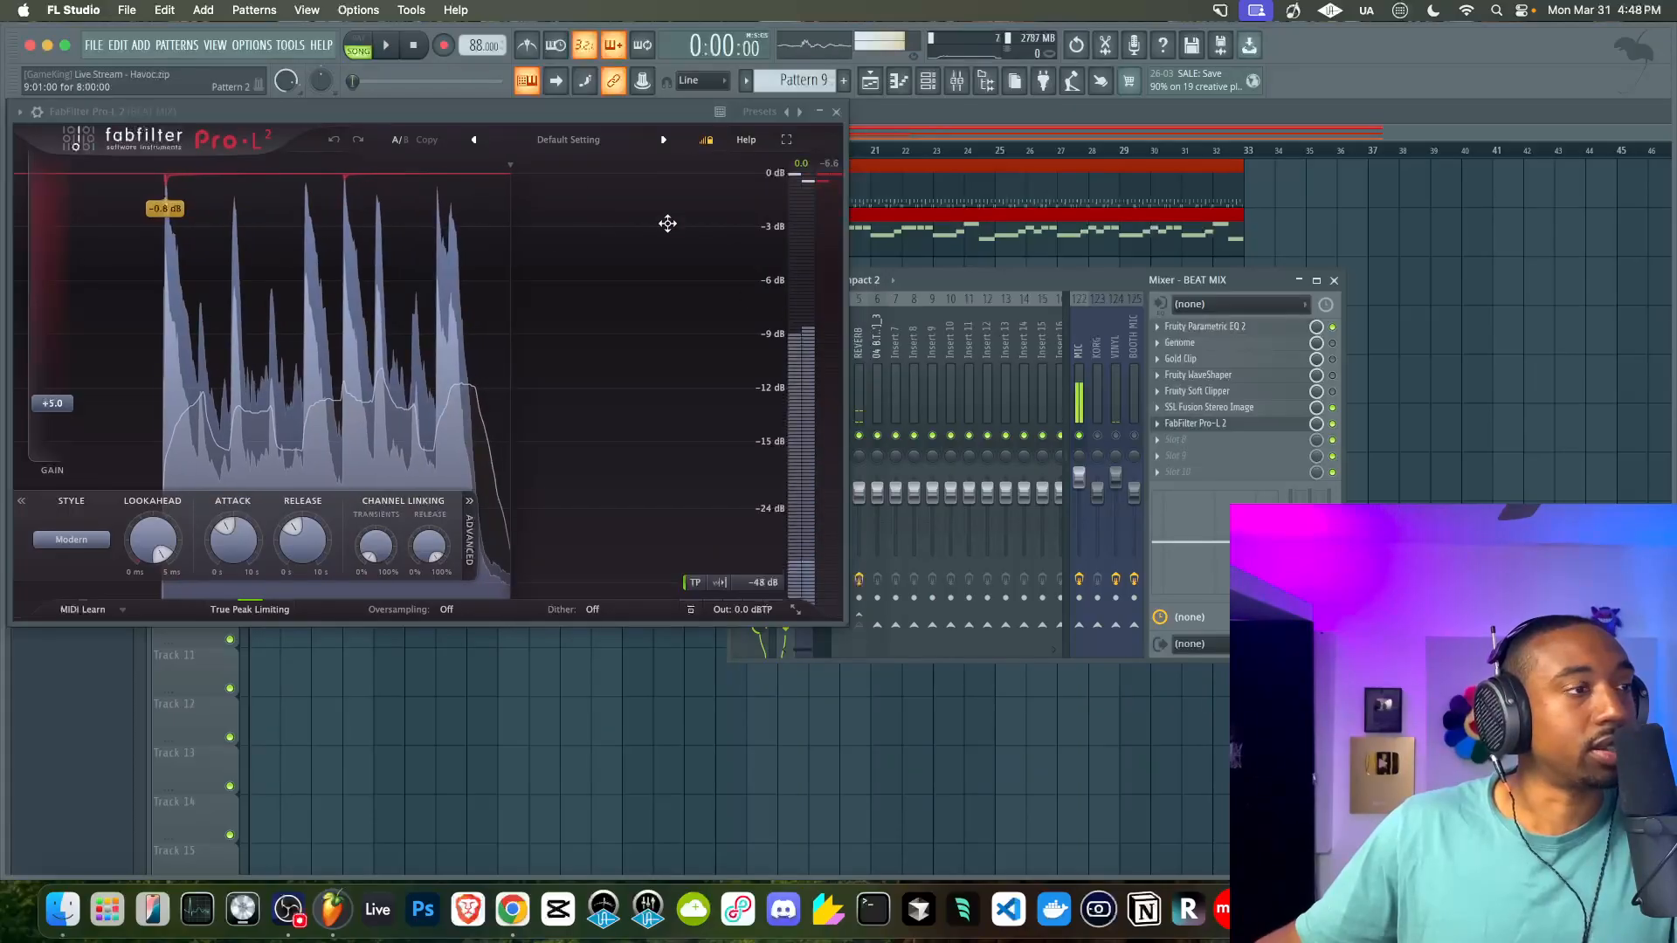
# Play the beat through Pro-L 2 with Genome bypassed, and check Genome's CODEX gain and volume settings
pyautogui.press('space')
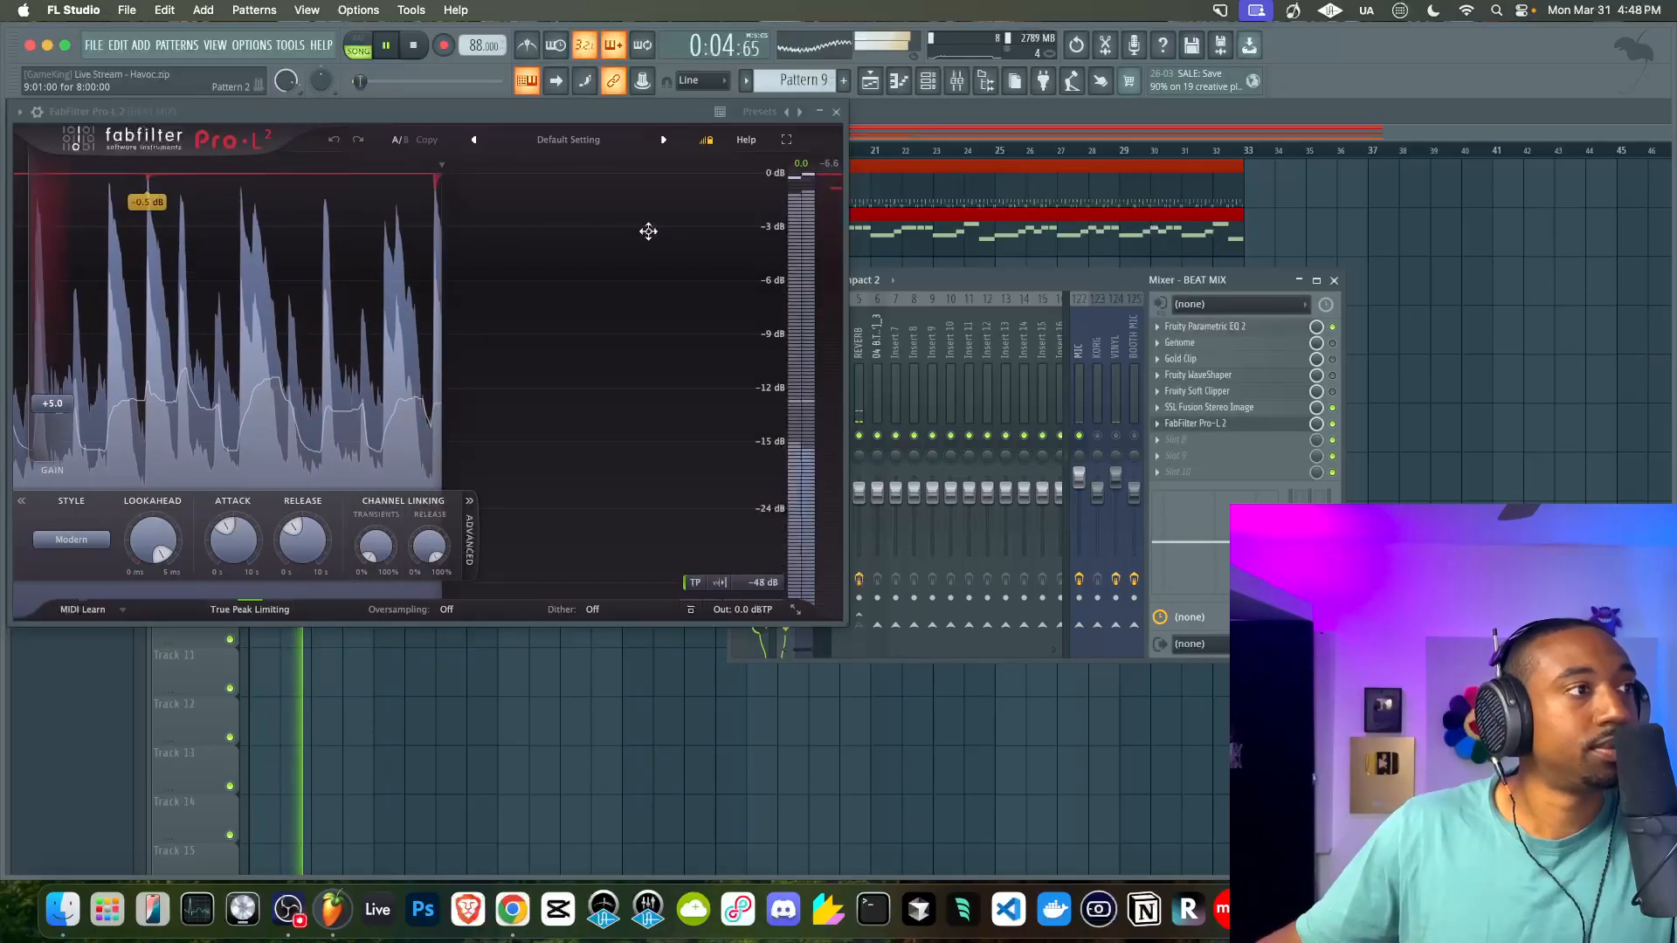
pyautogui.press('space')
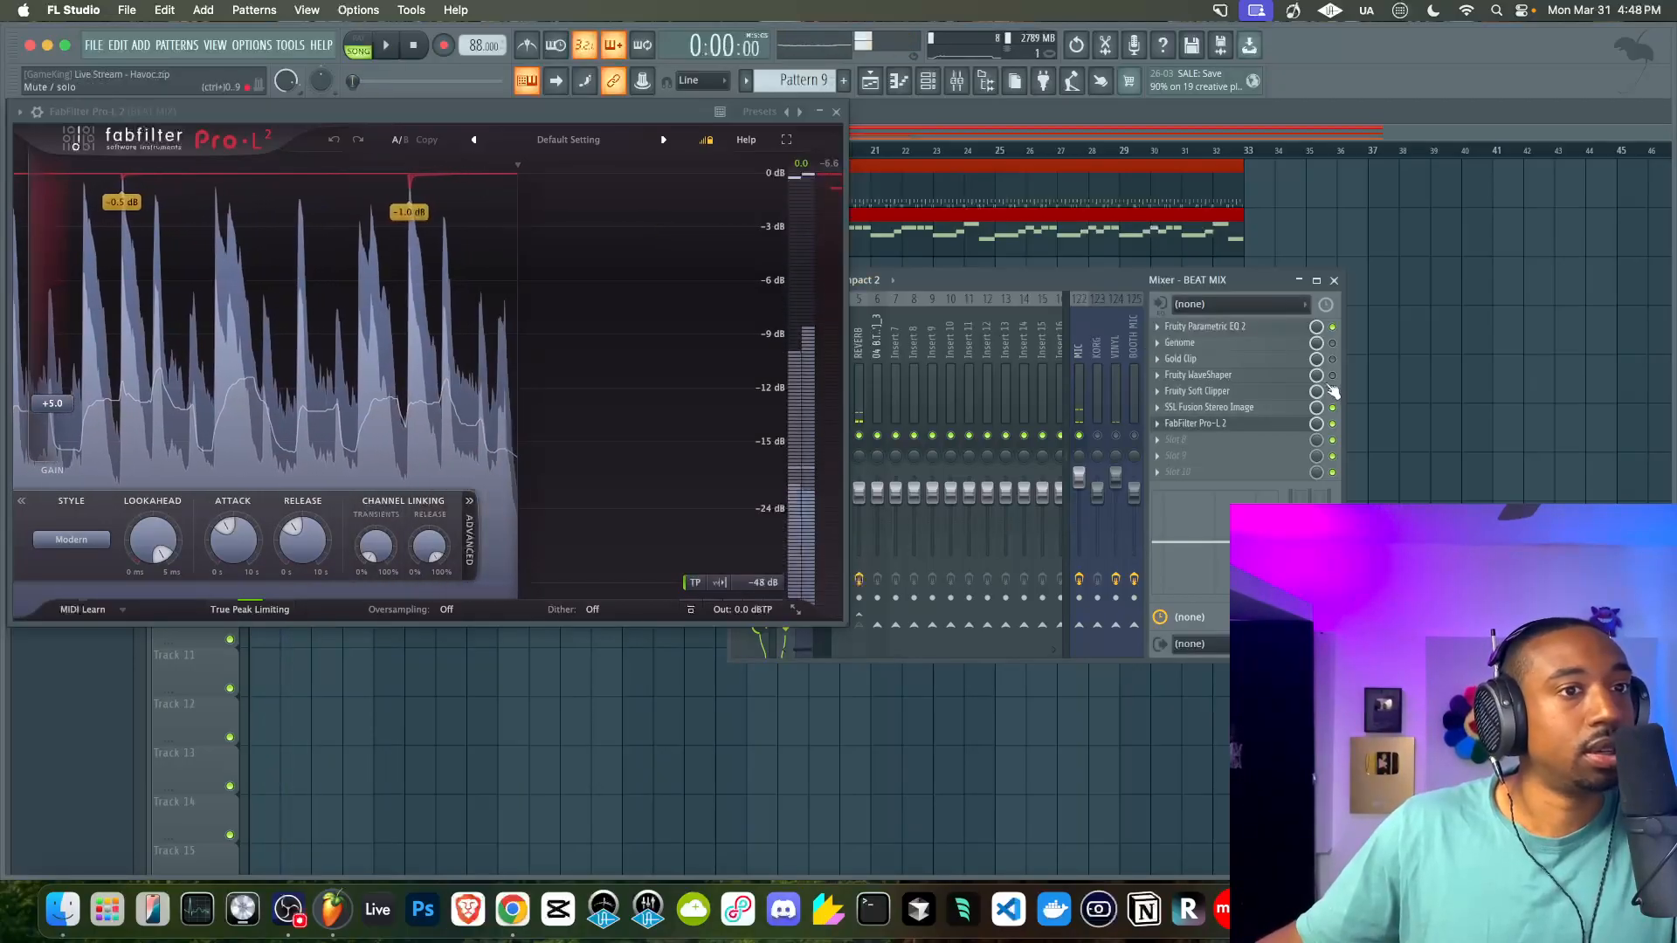
pyautogui.click(1296, 343)
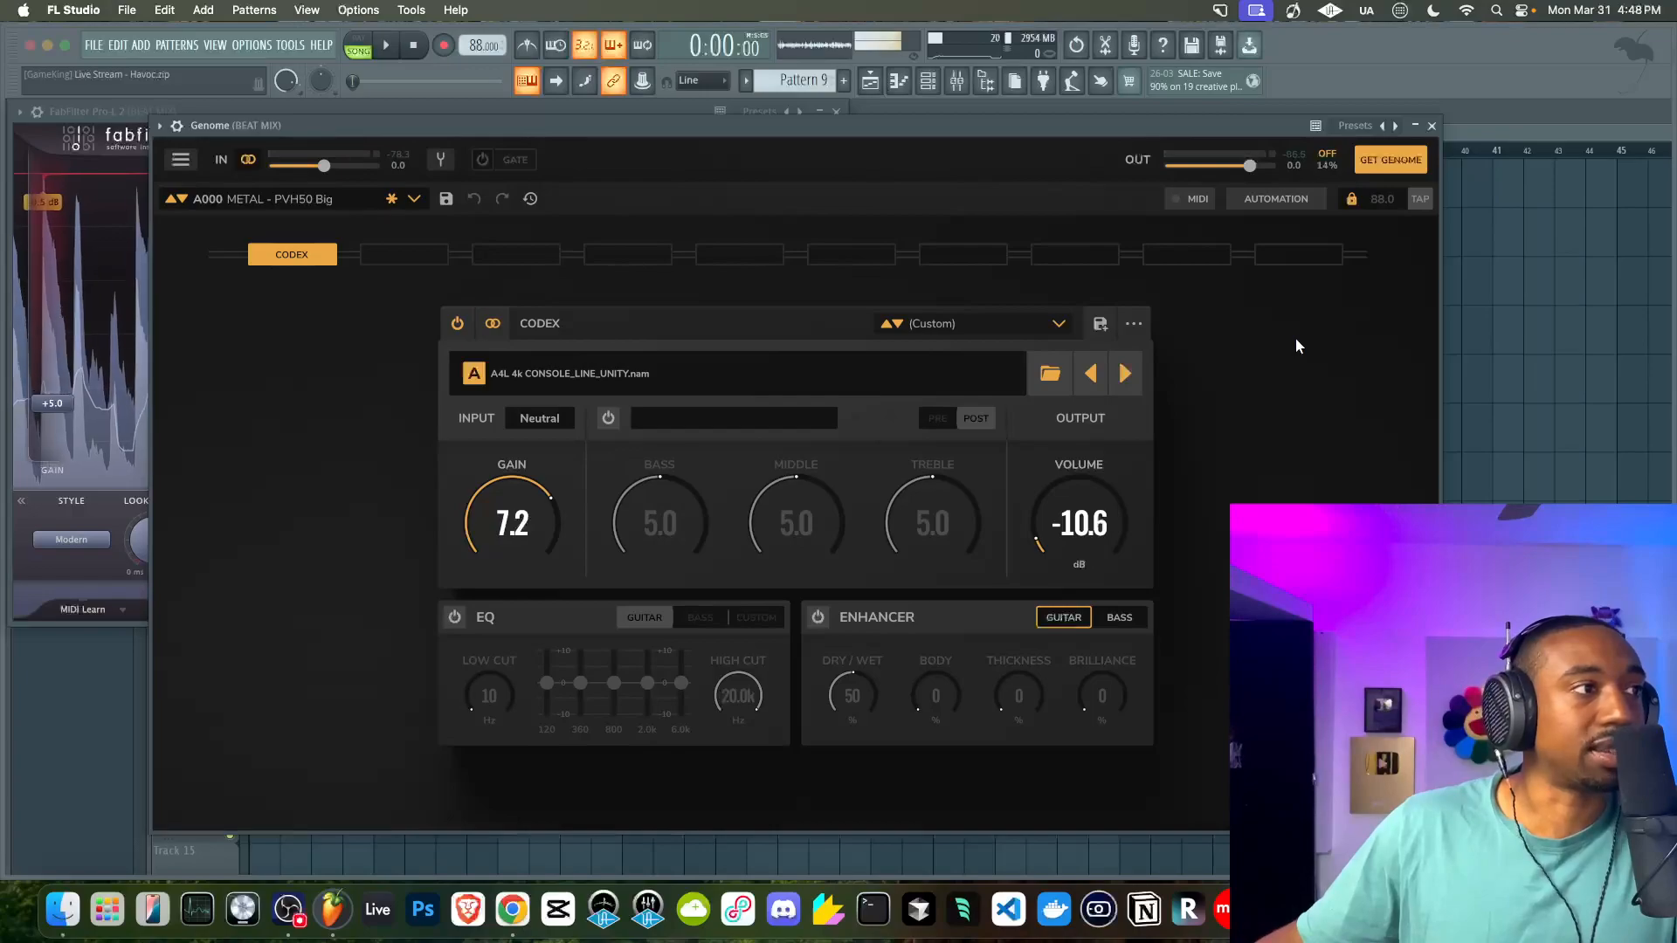
pyautogui.click(1433, 127)
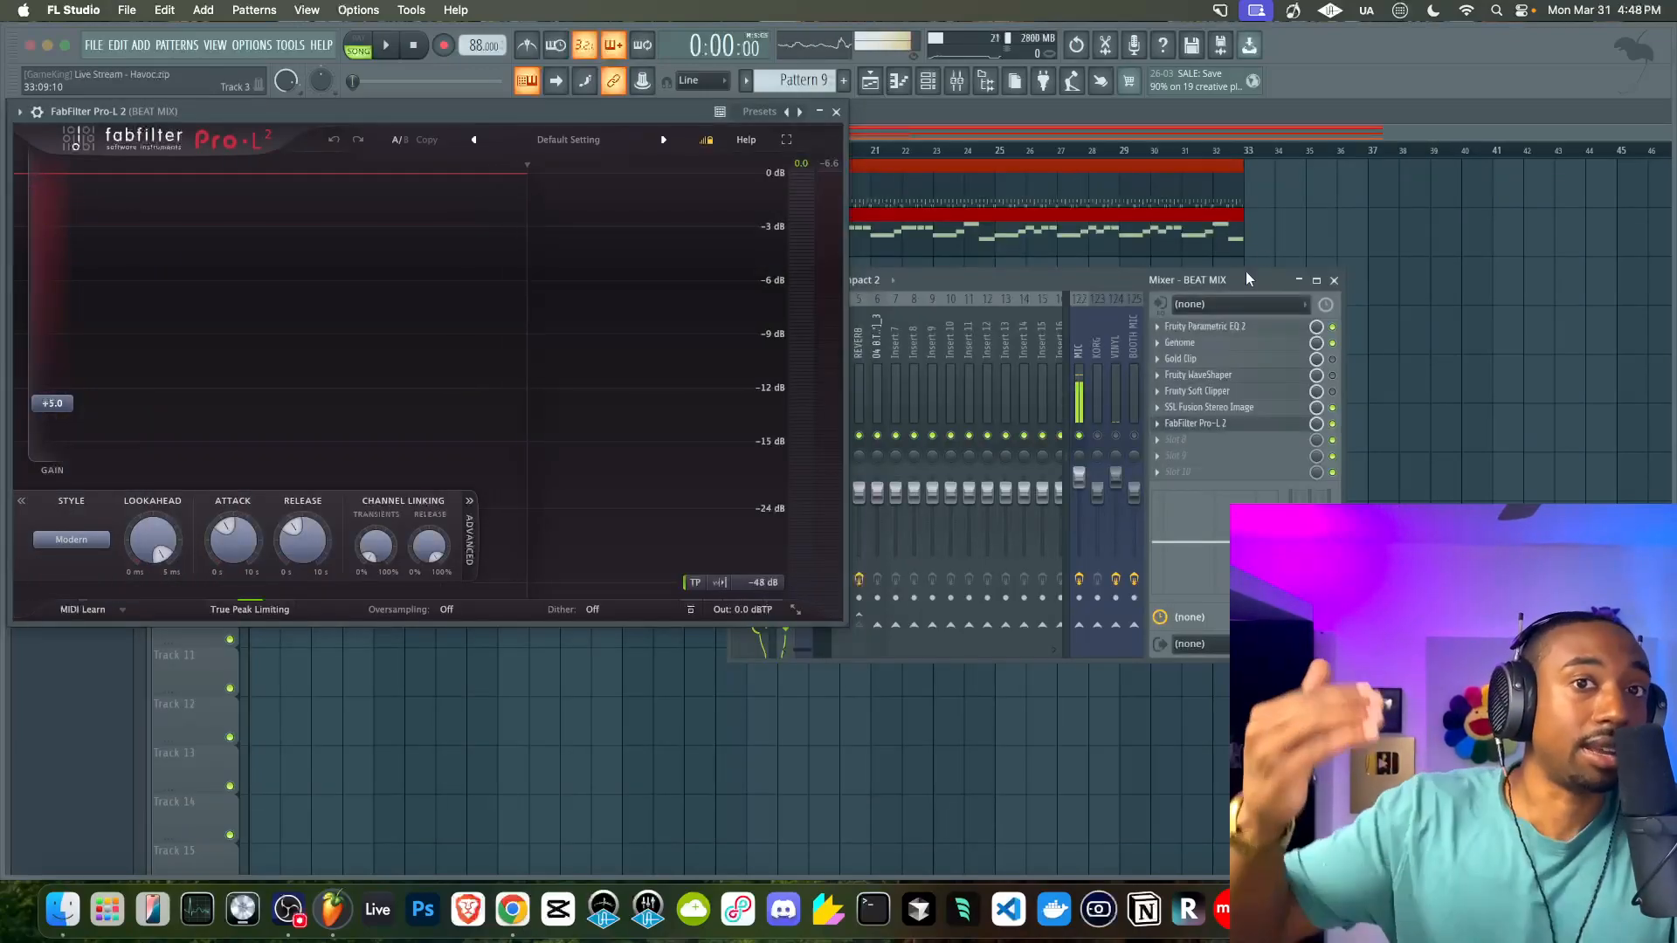
# Raise CODEX's output volume to -9.2 dB in Genome during playback and watch the resulting peaks in Pro-L 2
pyautogui.press('space')
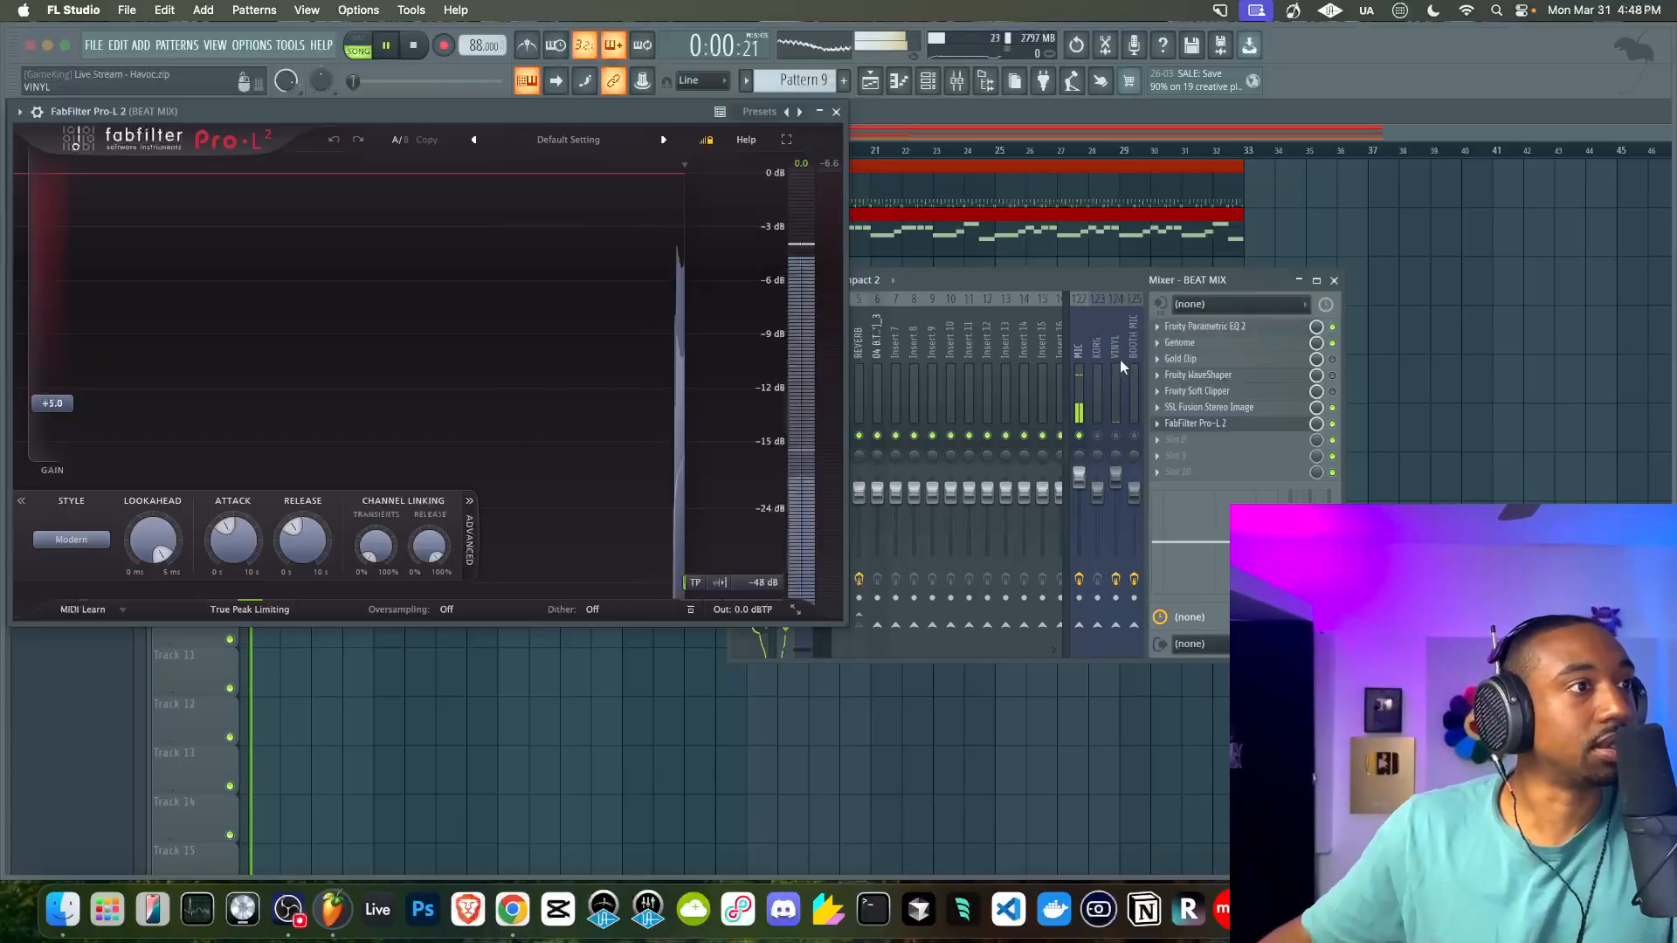
pyautogui.click(1180, 342)
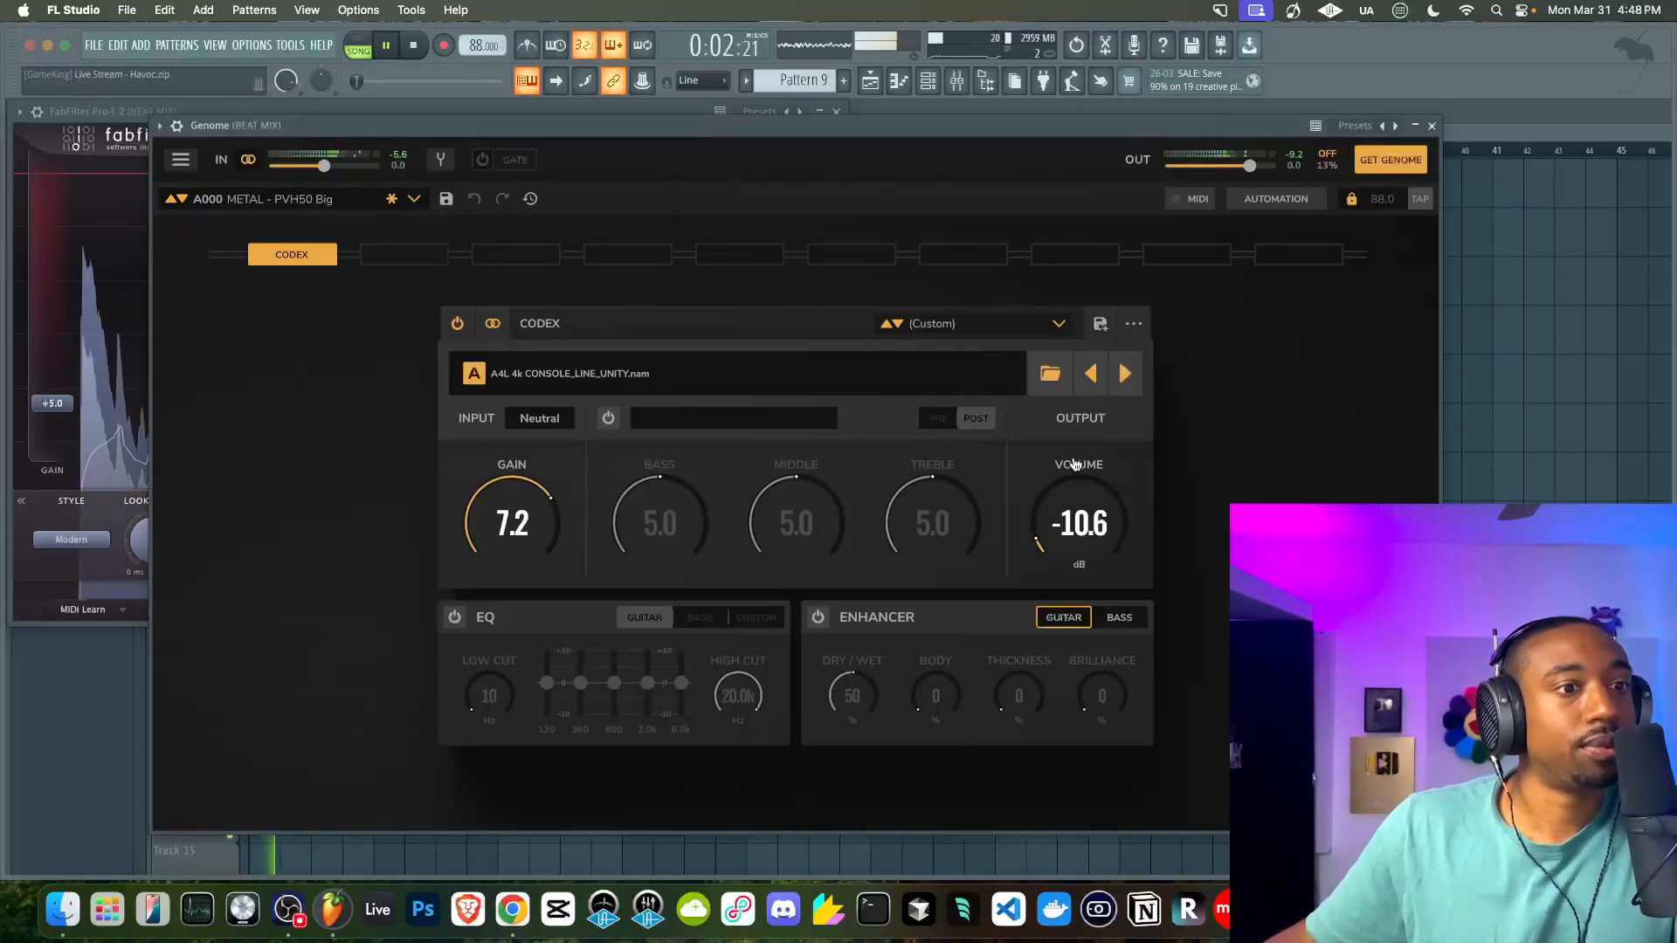
pyautogui.click(1431, 127)
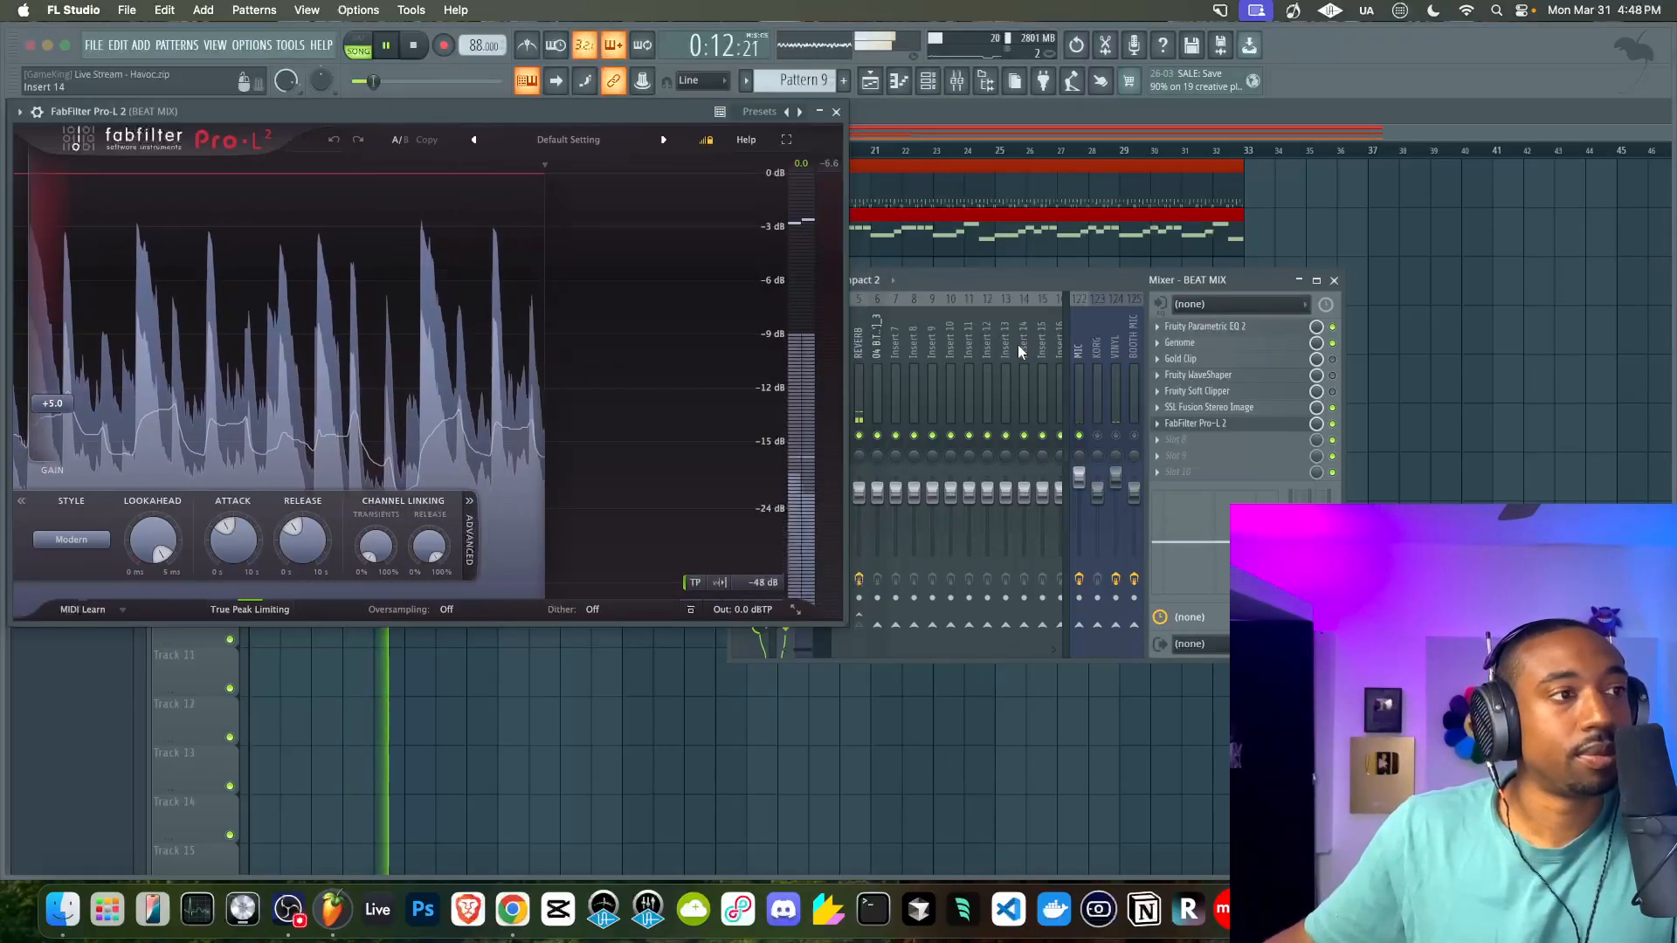
pyautogui.press('space')
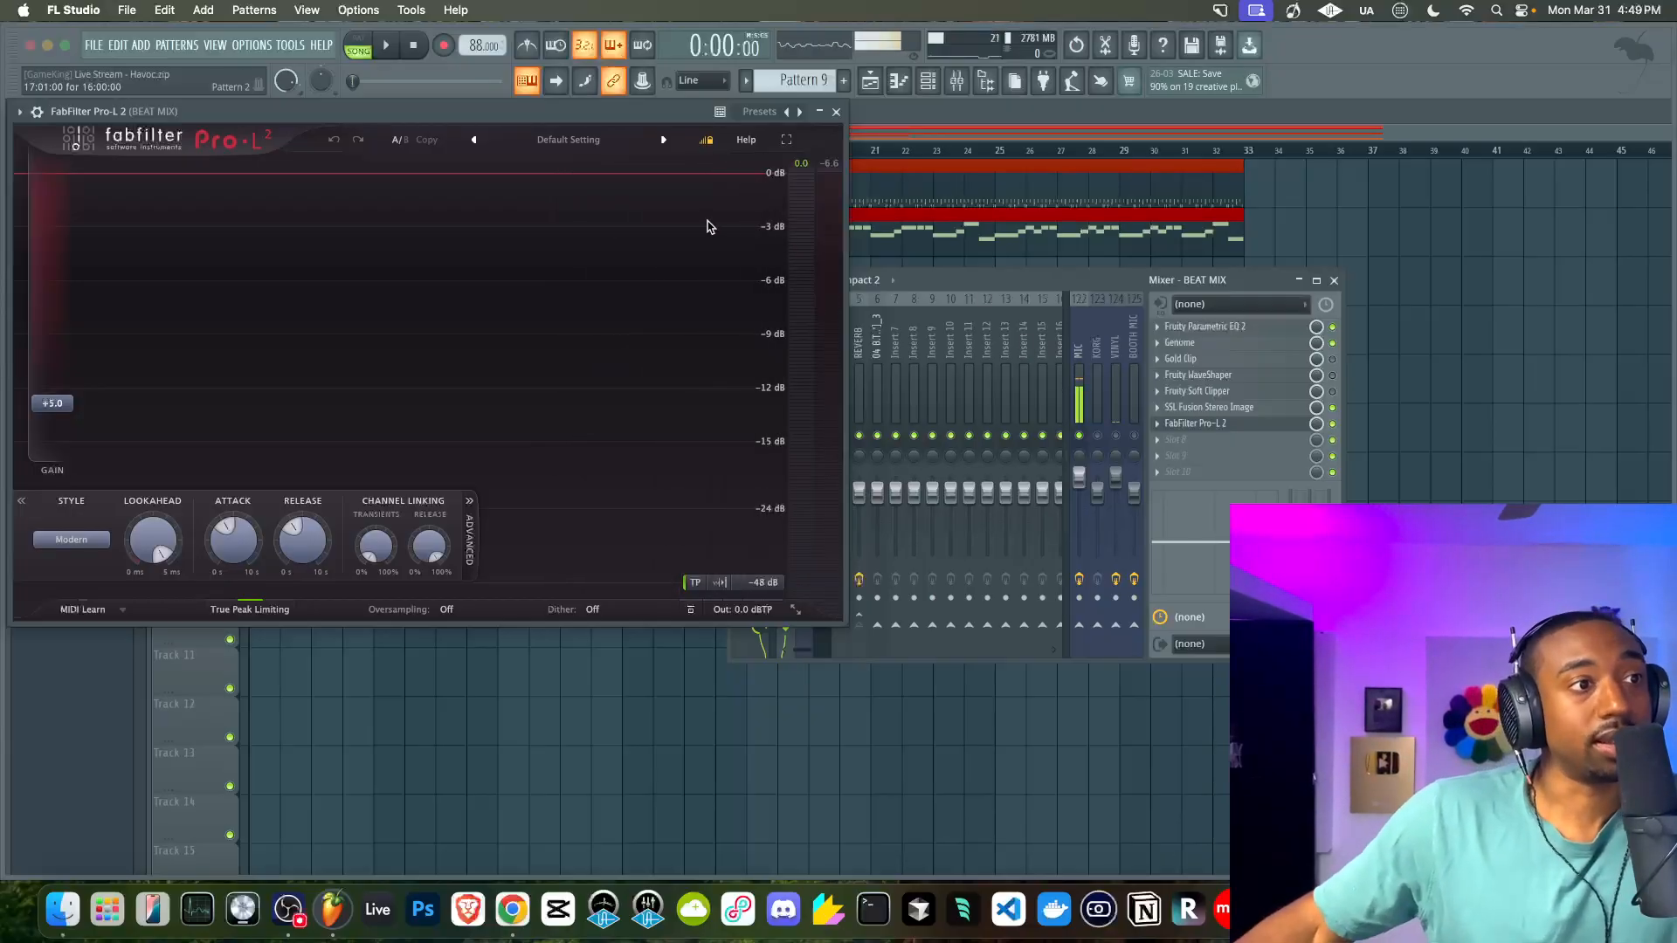
# Replay the start of the beat with Genome active and bypassed to compare the limiting in Pro-L 2
pyautogui.press('space')
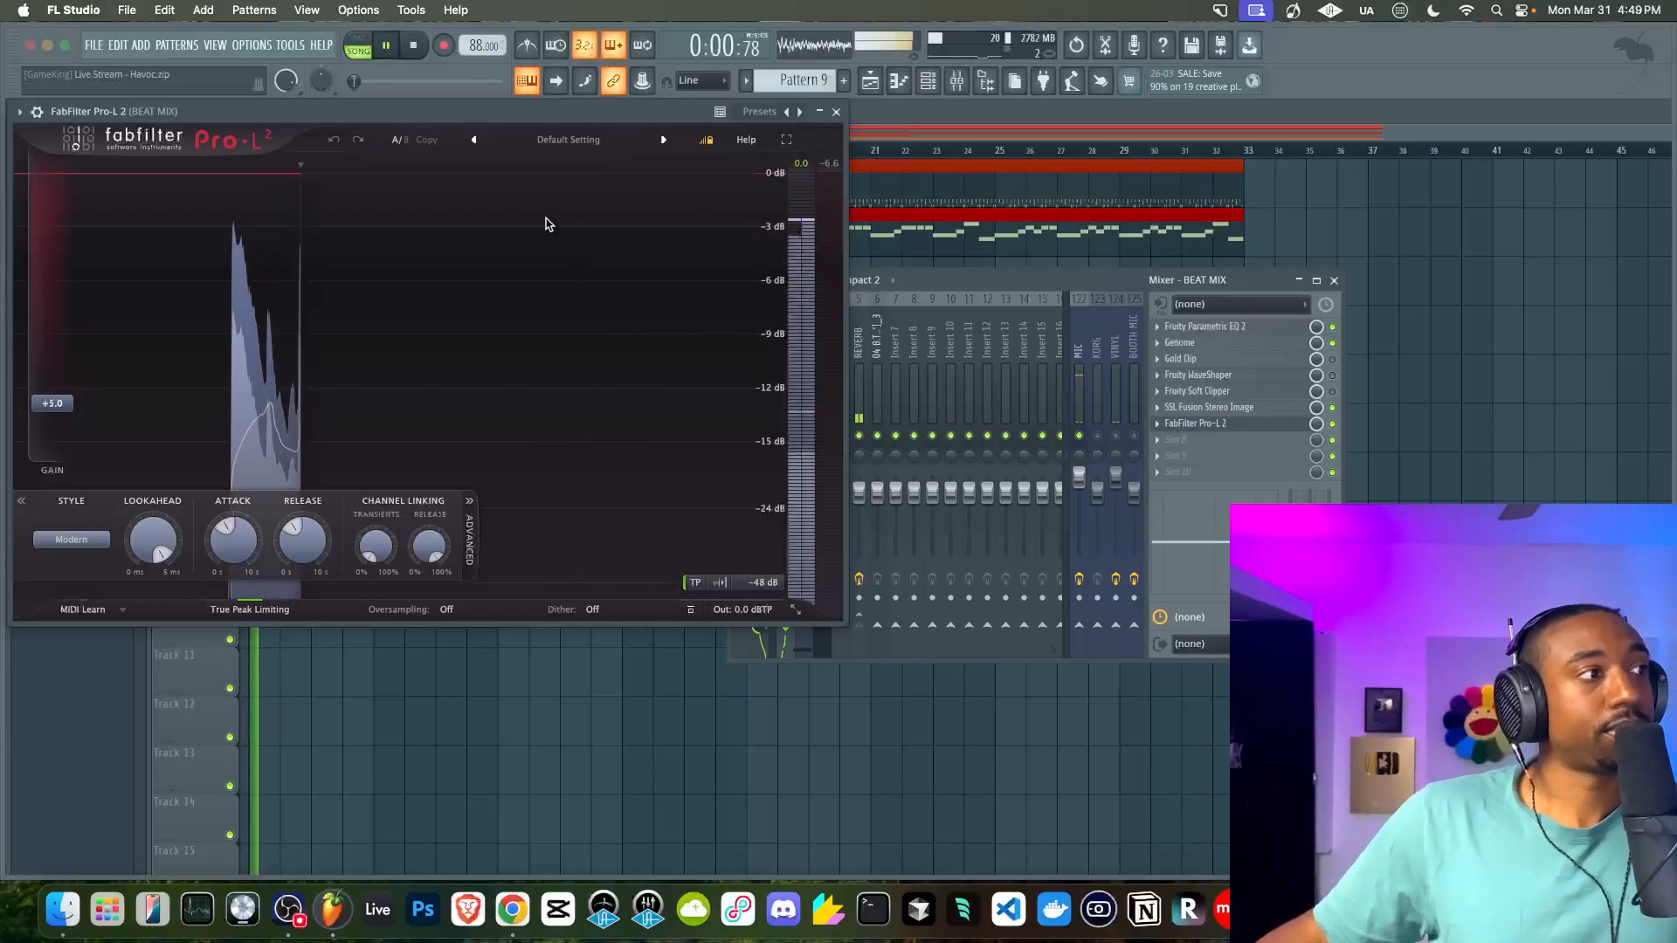
pyautogui.press('space')
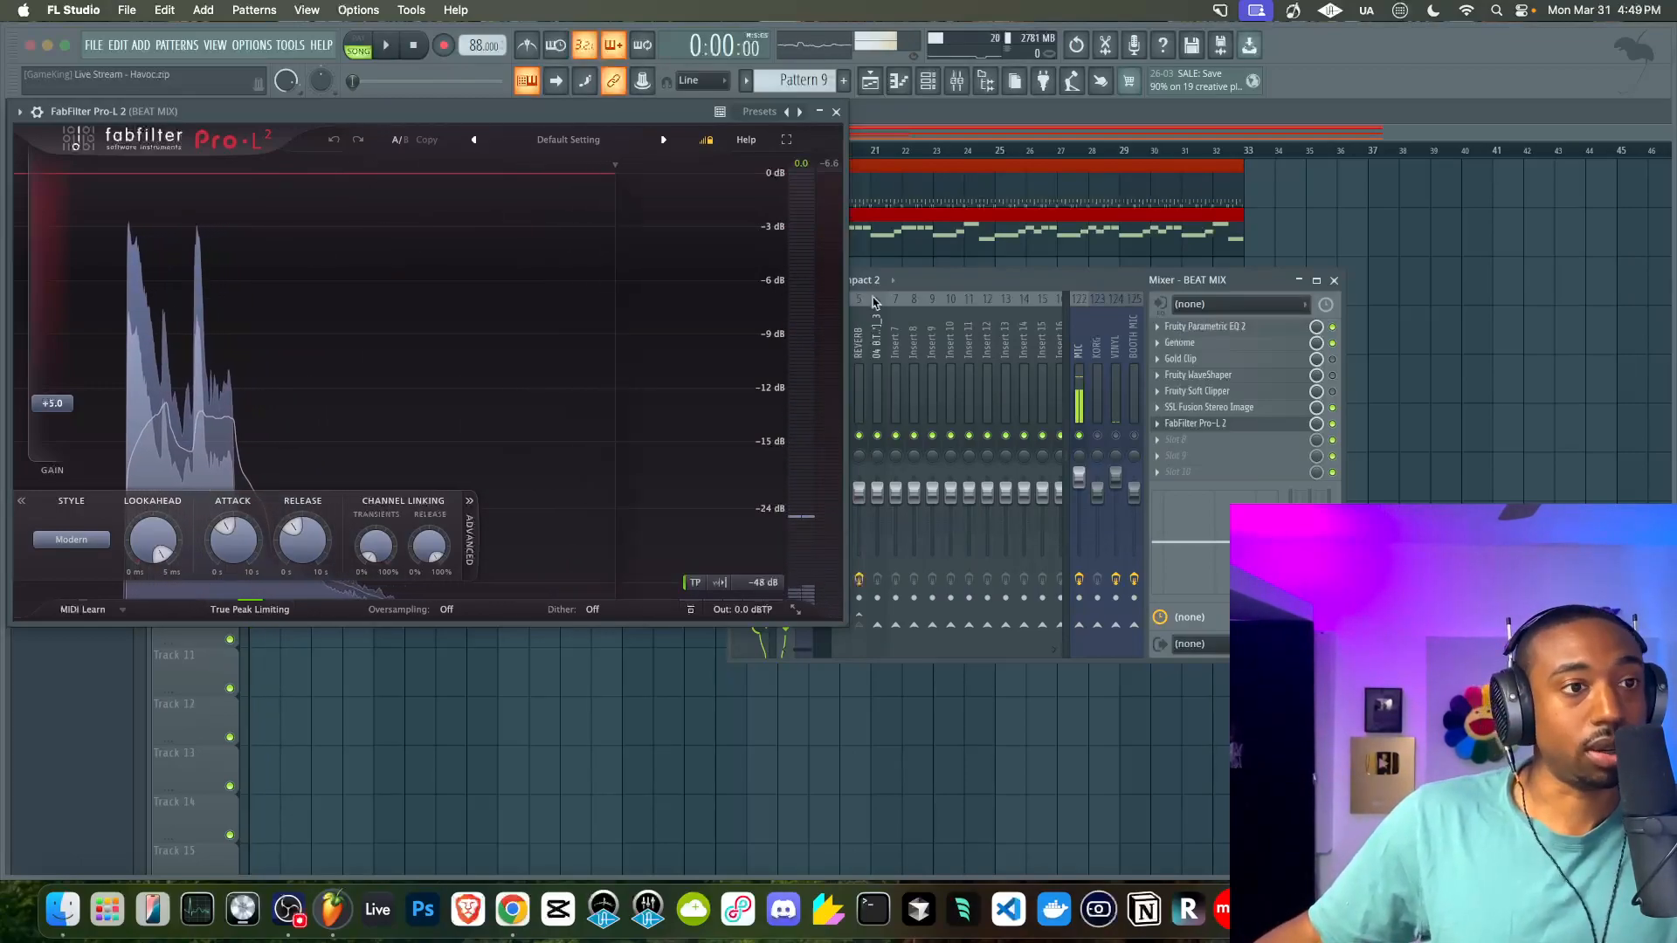
pyautogui.press('space')
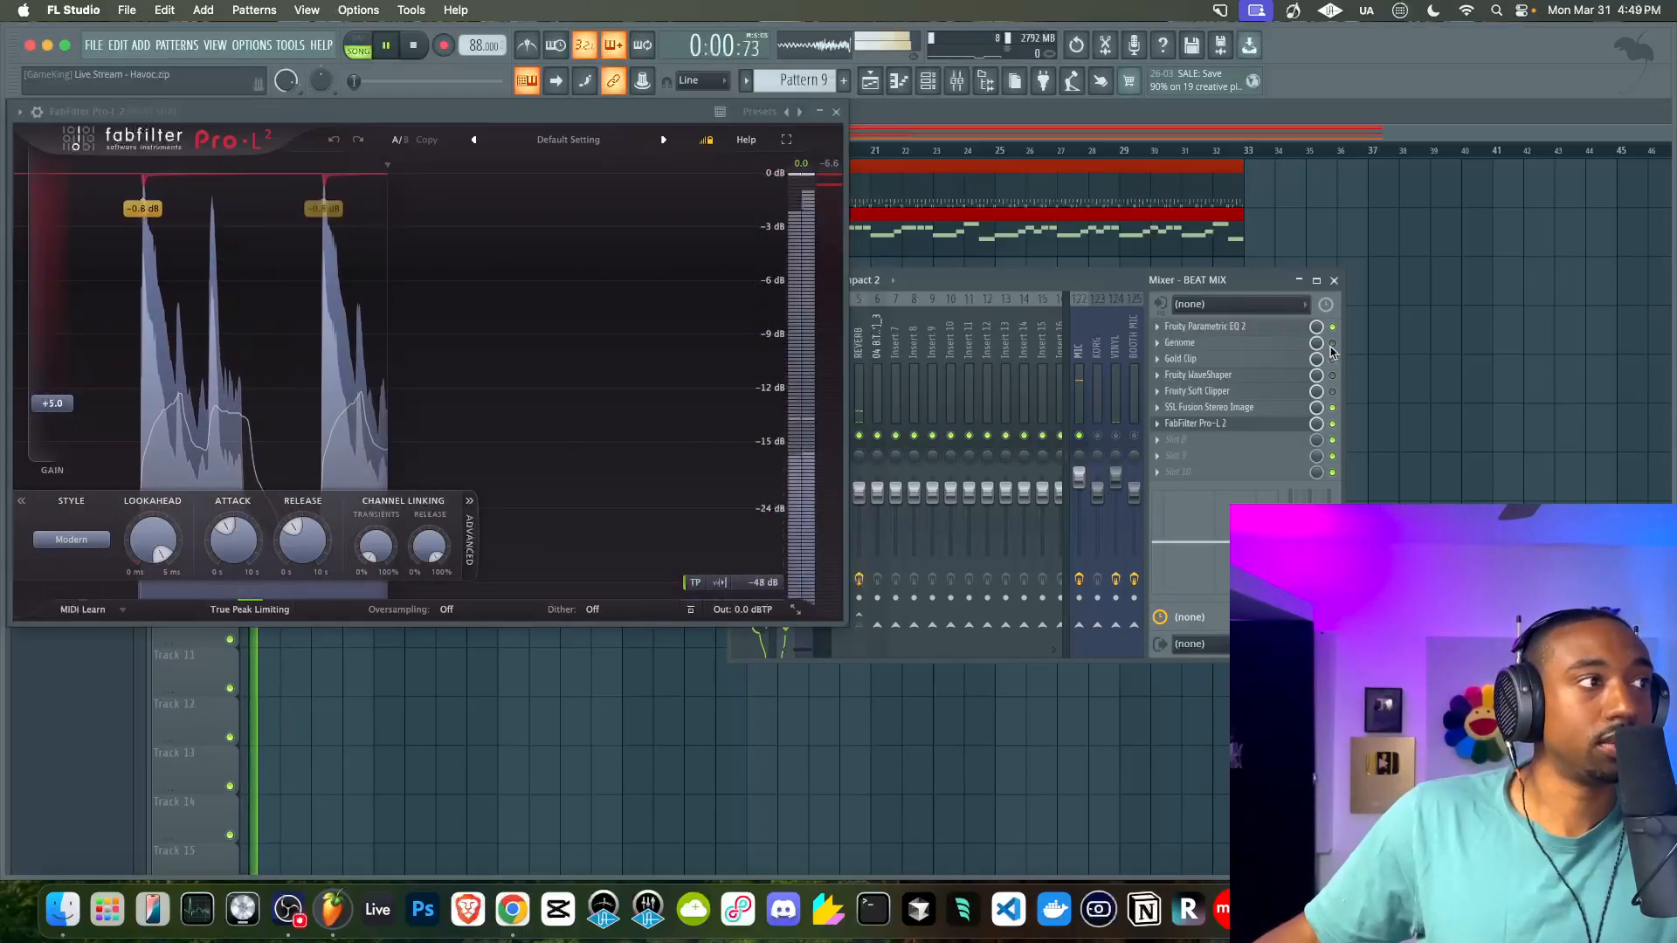
pyautogui.press('space')
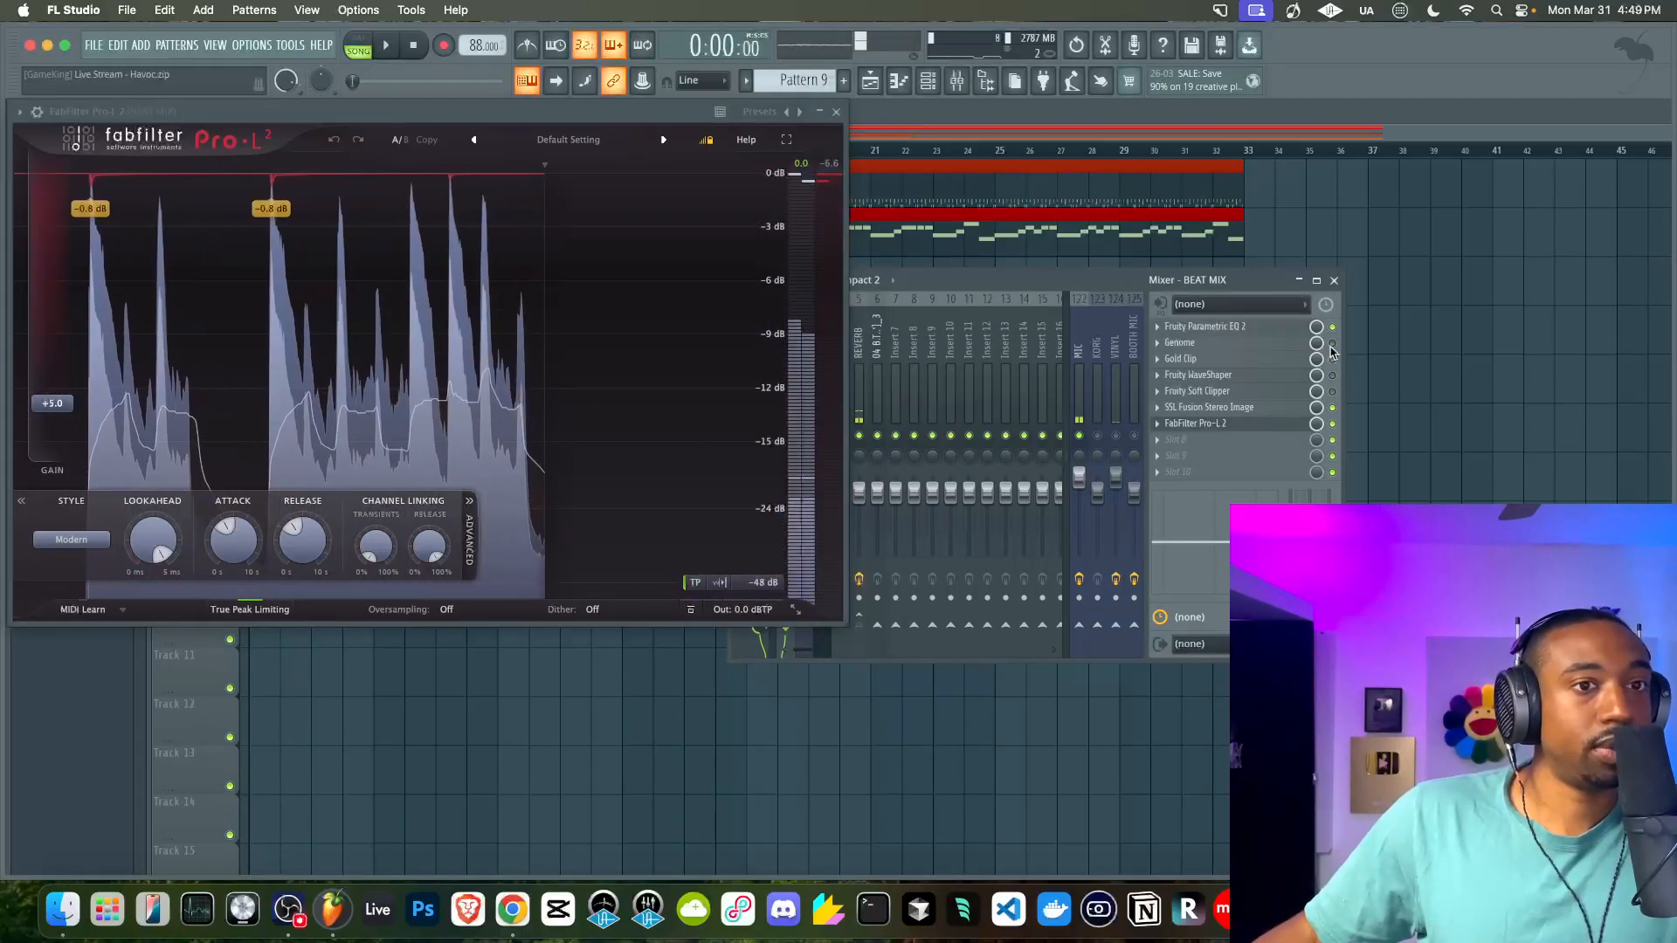
# Open Genome, move its window aside to expose Pro-L 2's meter while playing the beat, and close Genome
pyautogui.click(1289, 342)
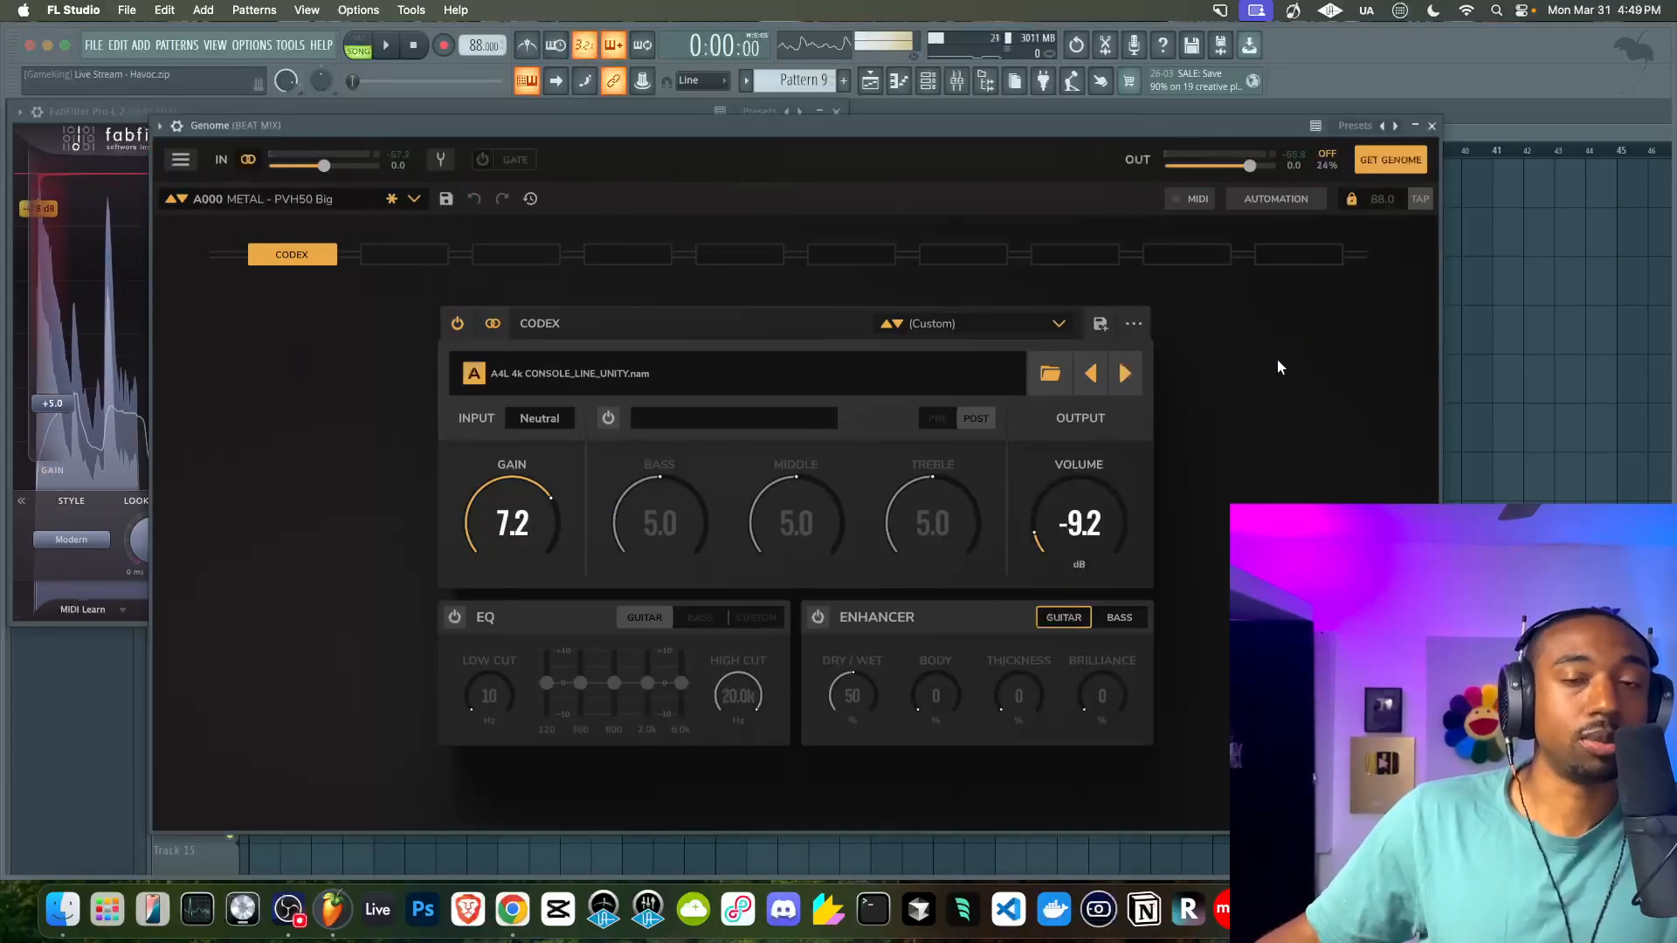
pyautogui.press('space')
pyautogui.moveTo(775, 131); pyautogui.dragTo(888, 259)
pyautogui.press('space')
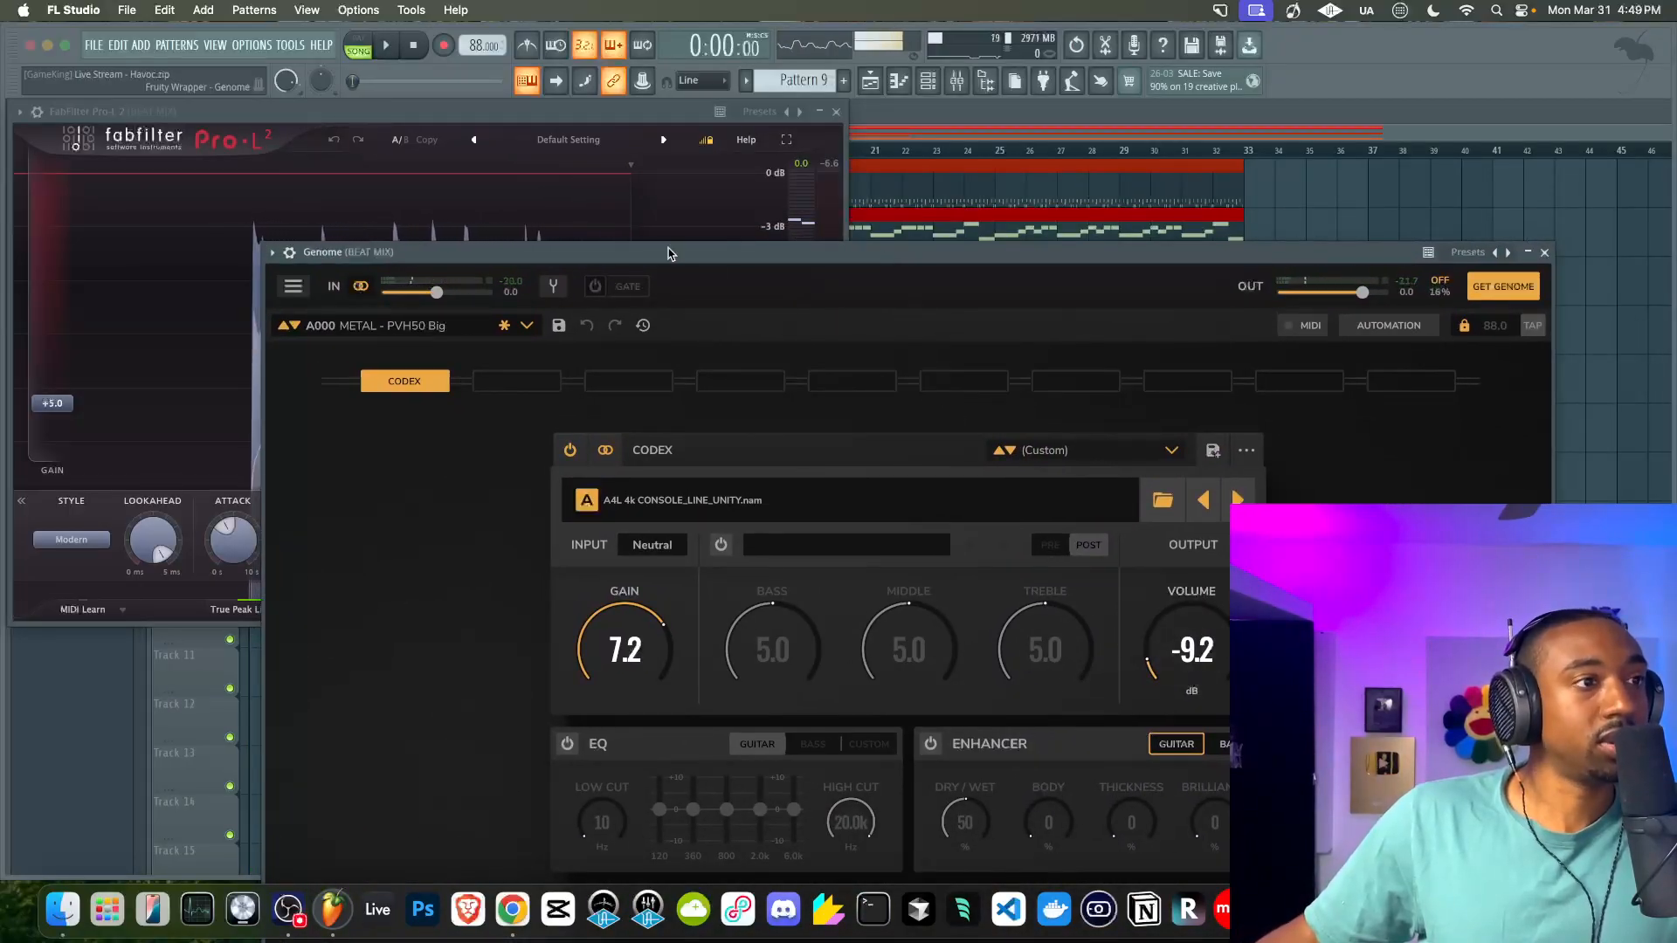
pyautogui.click(1544, 252)
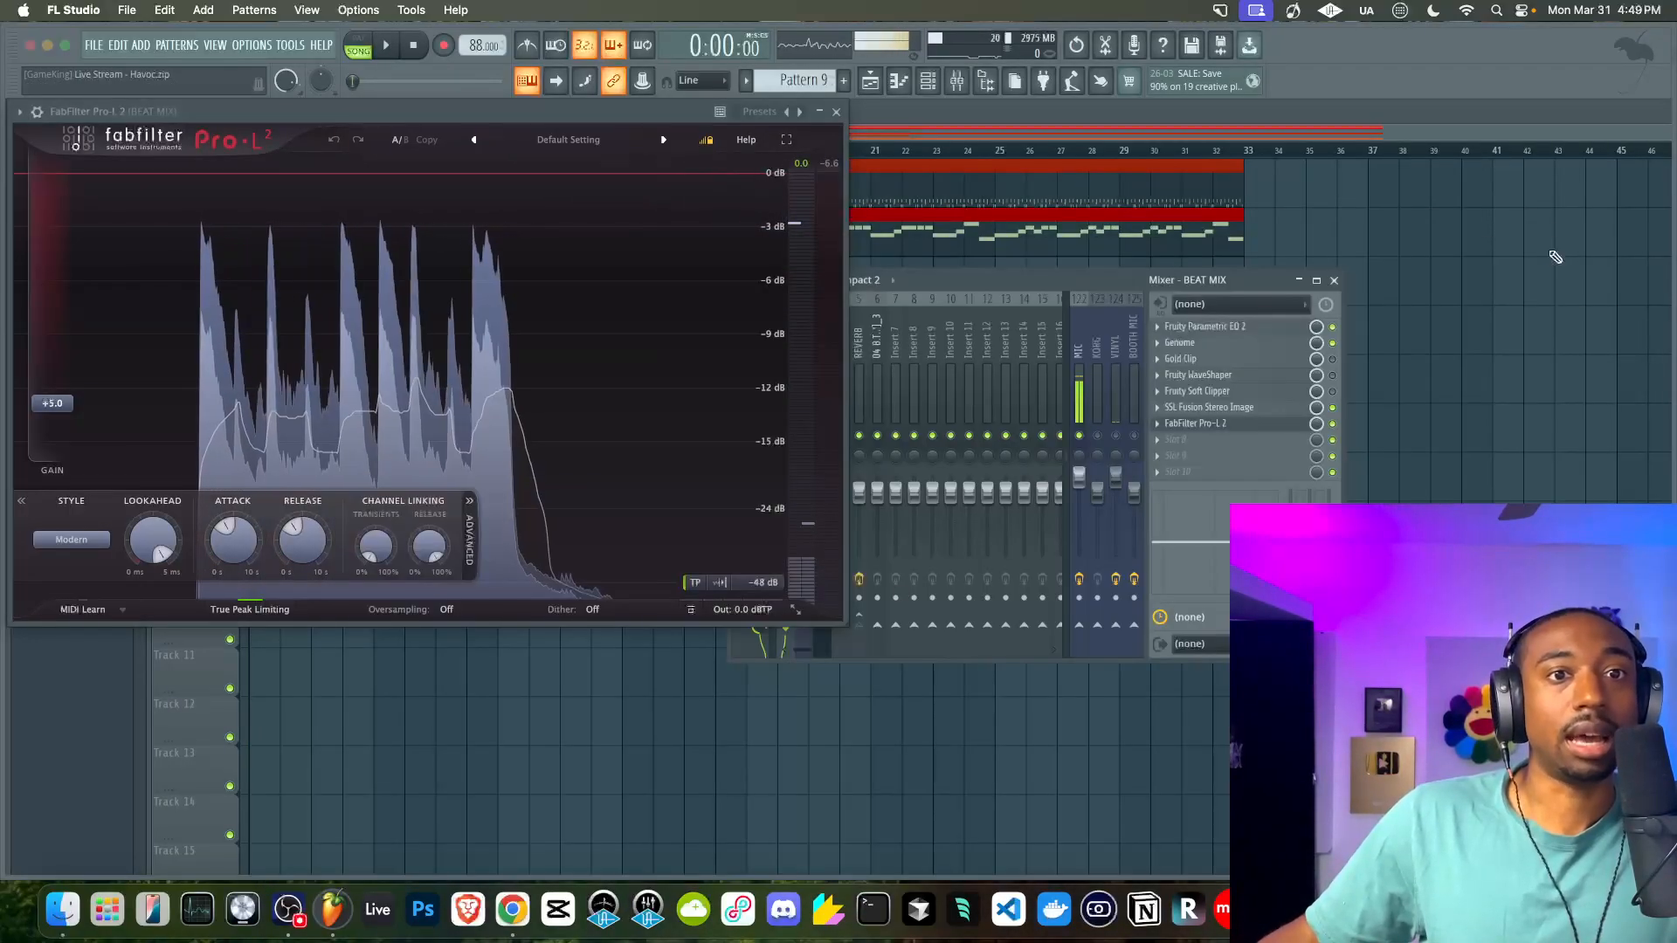
# Raise Pro-L 2's gain to about +7.9 dB while the beat plays with Genome active and the MIC track muted
pyautogui.click(1251, 425)
pyautogui.click(1250, 425)
pyautogui.press('space')
pyautogui.press('space')
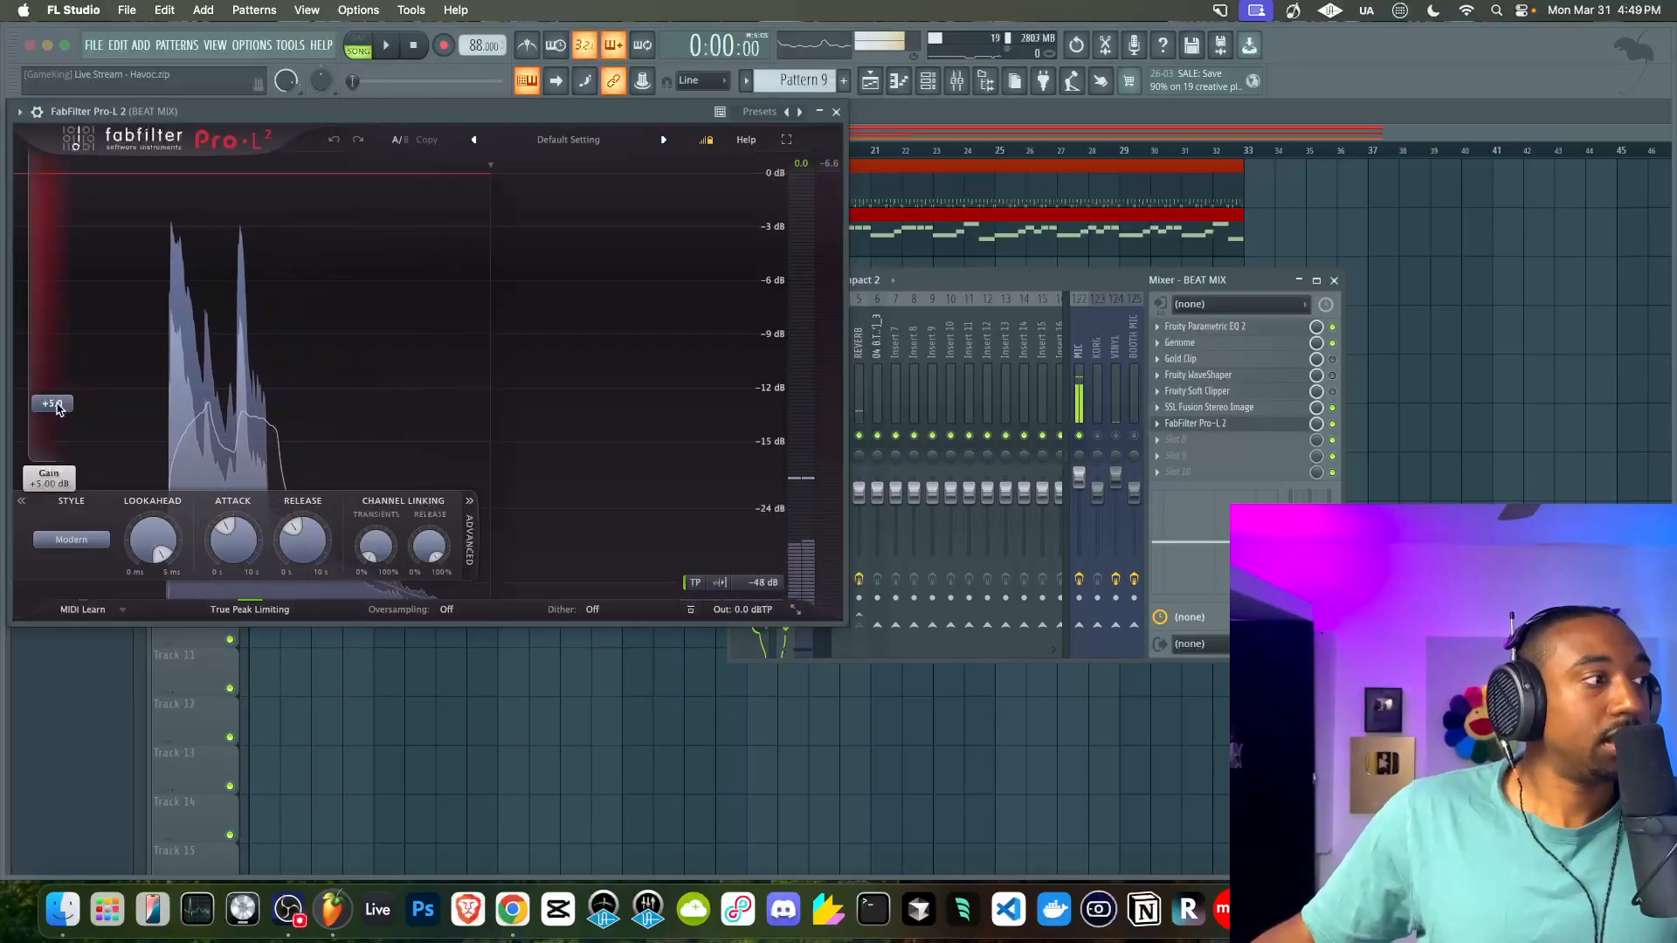
pyautogui.moveTo(58, 408)
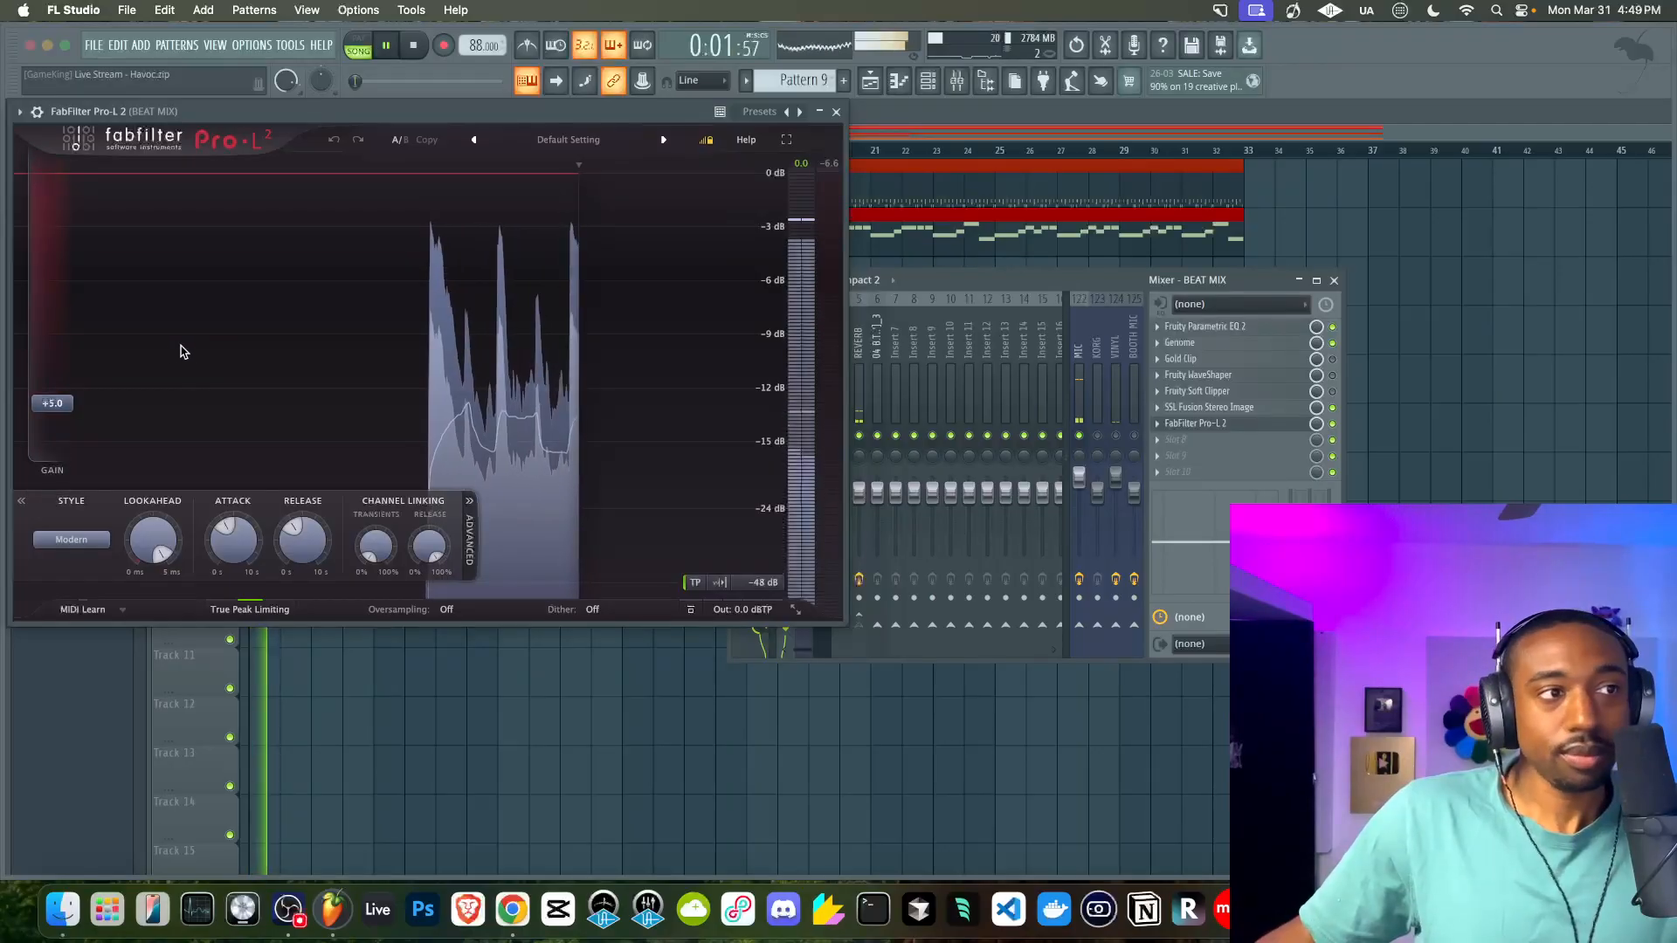
pyautogui.press('space')
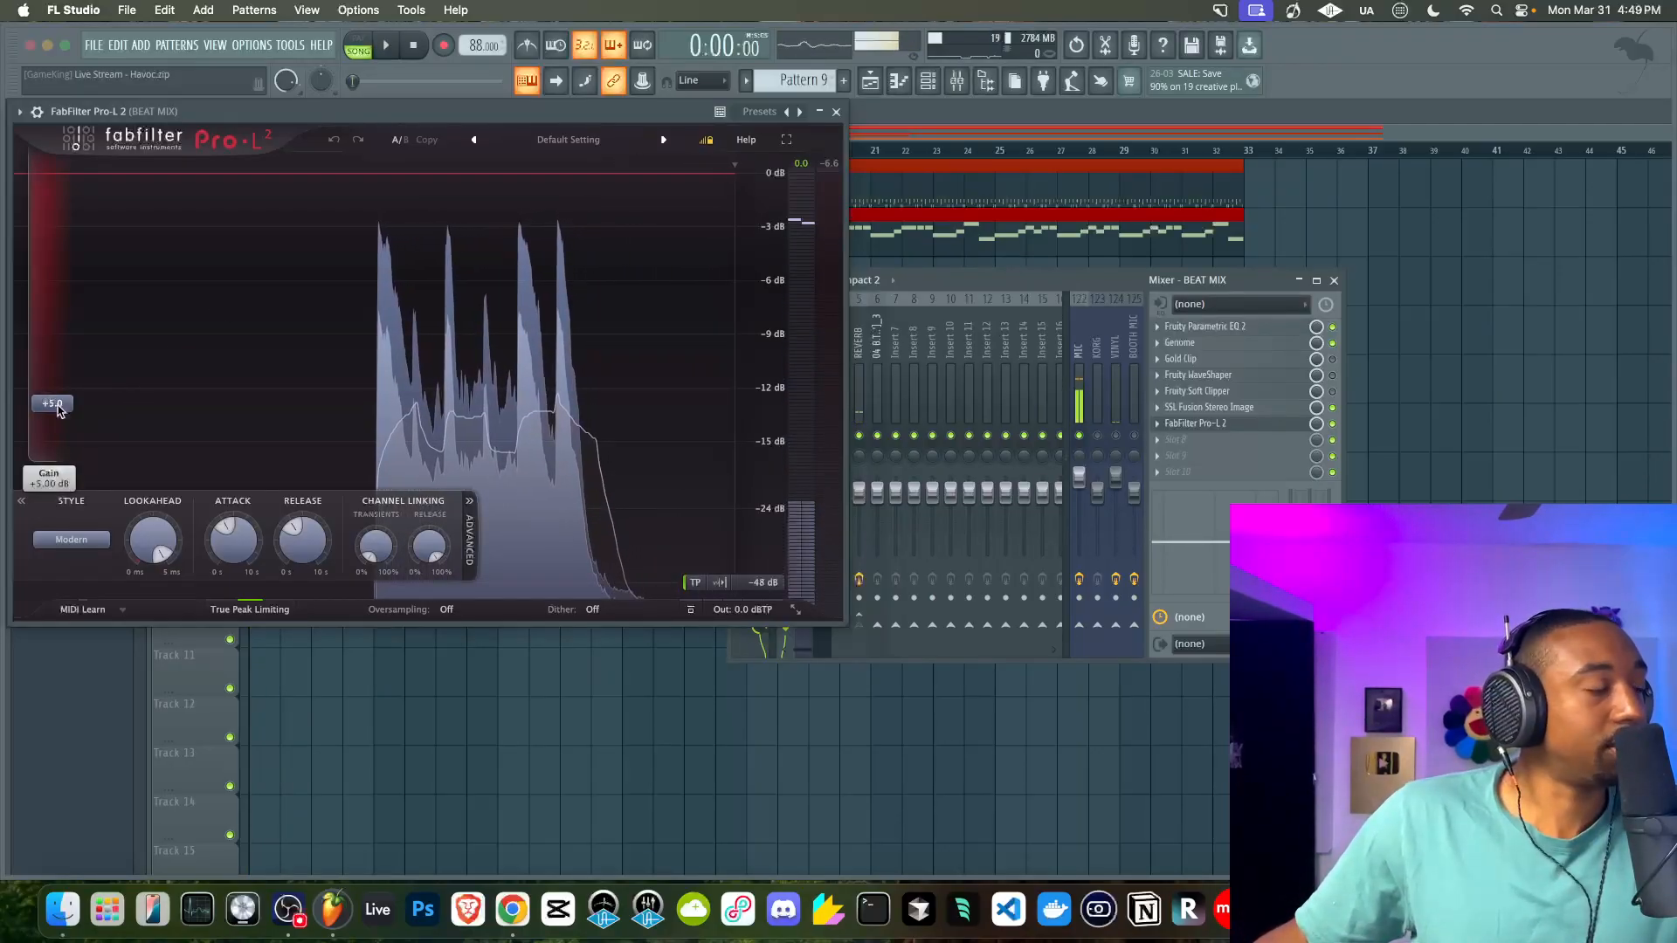
pyautogui.press('space')
pyautogui.moveTo(58, 411); pyautogui.dragTo(78, 382)
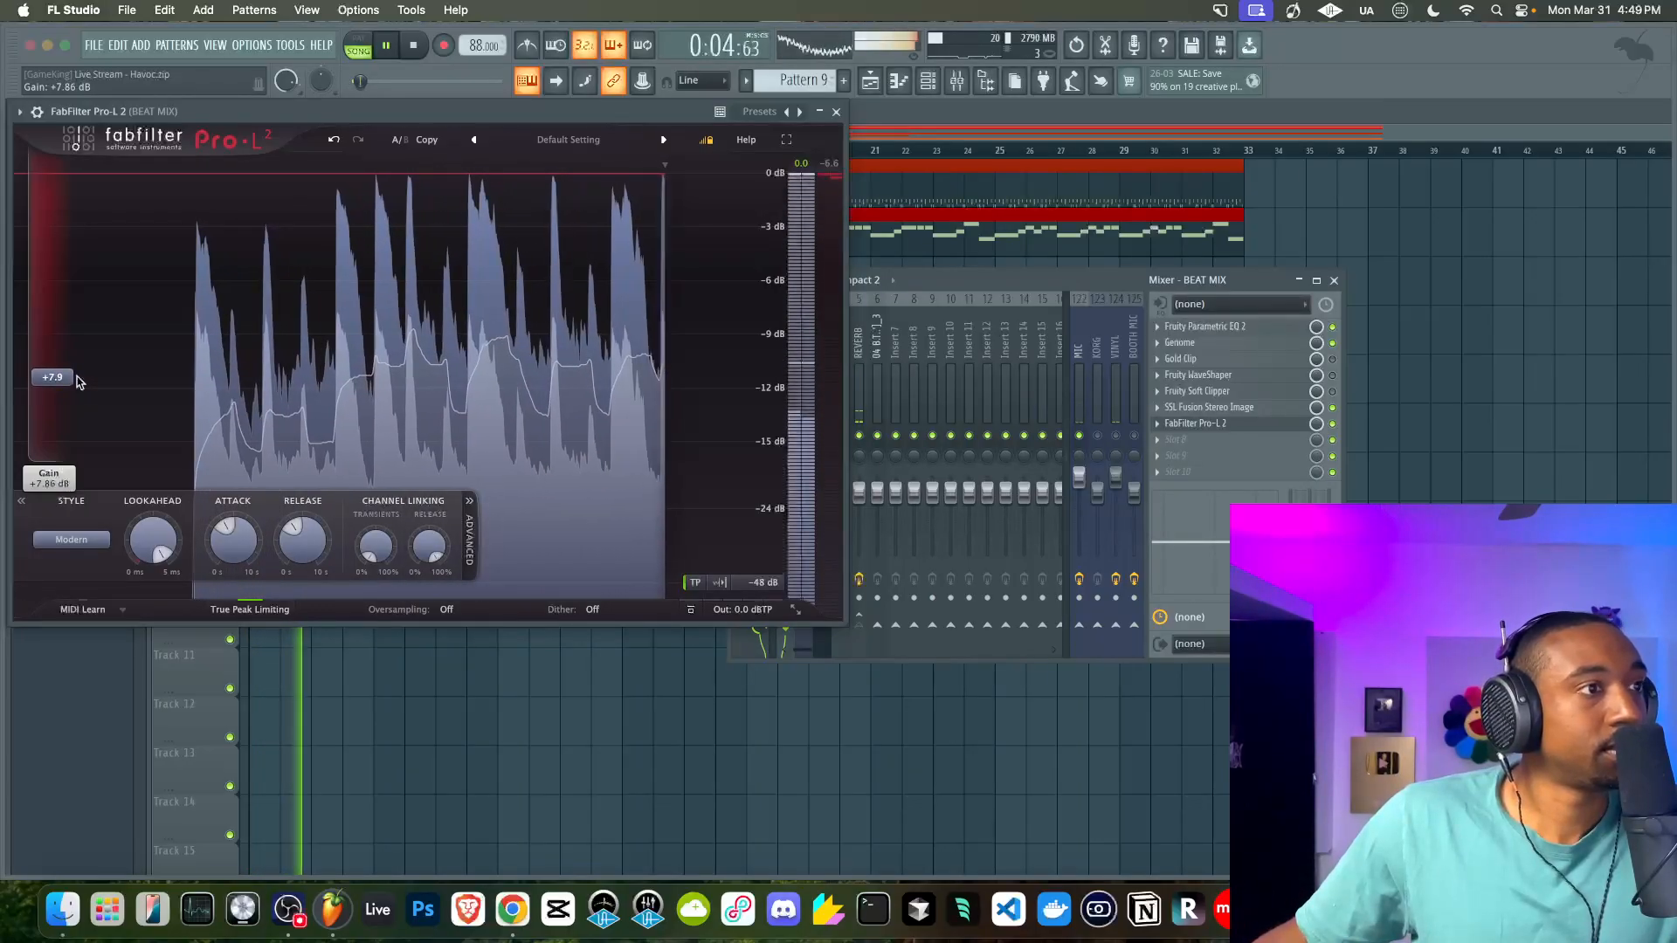
pyautogui.click(1080, 436)
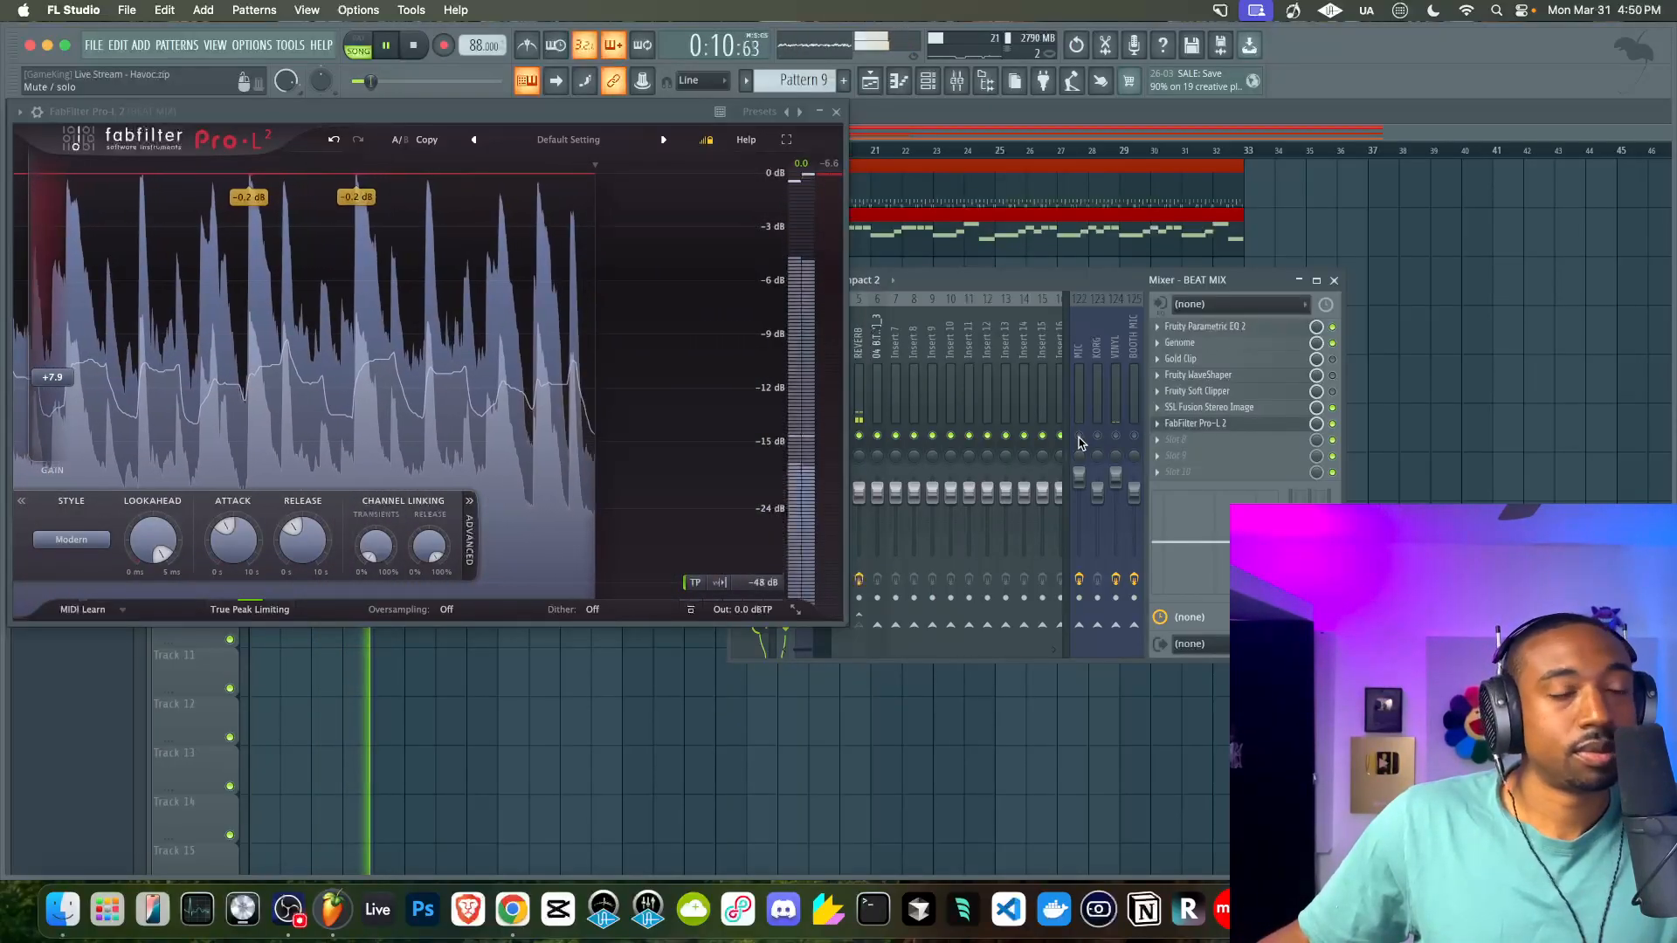
pyautogui.press('space')
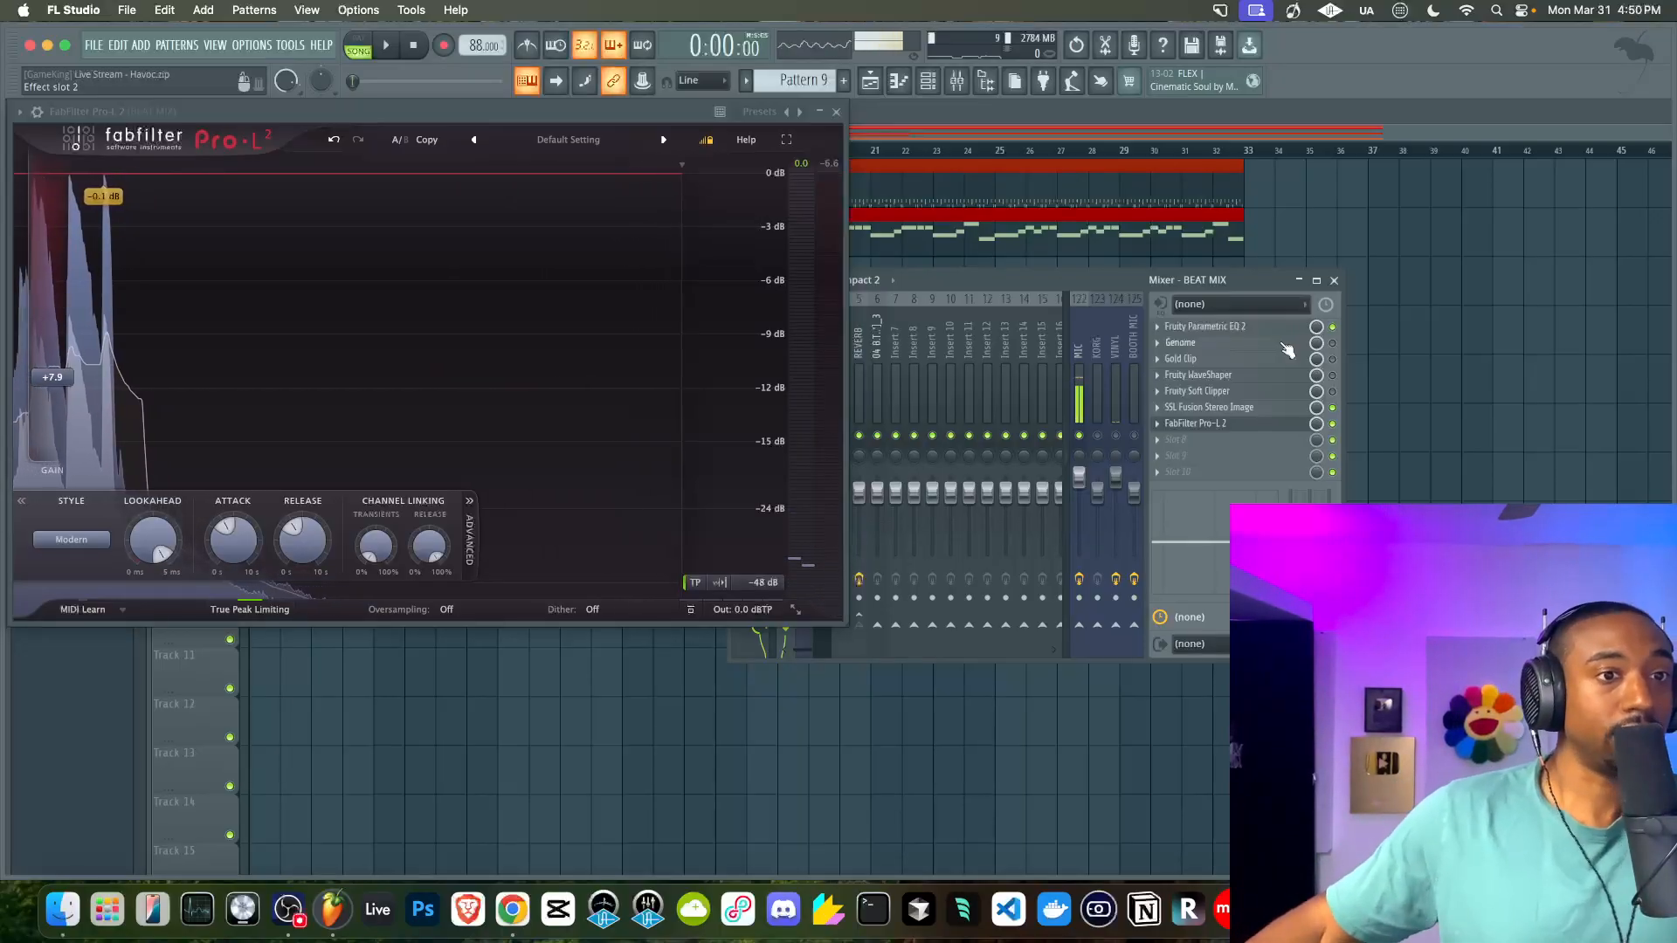
# Bypass Genome, set Pro-L 2's output level to -3 dBTP, and play the beat to hear the limiting
pyautogui.press('space')
pyautogui.press('space')
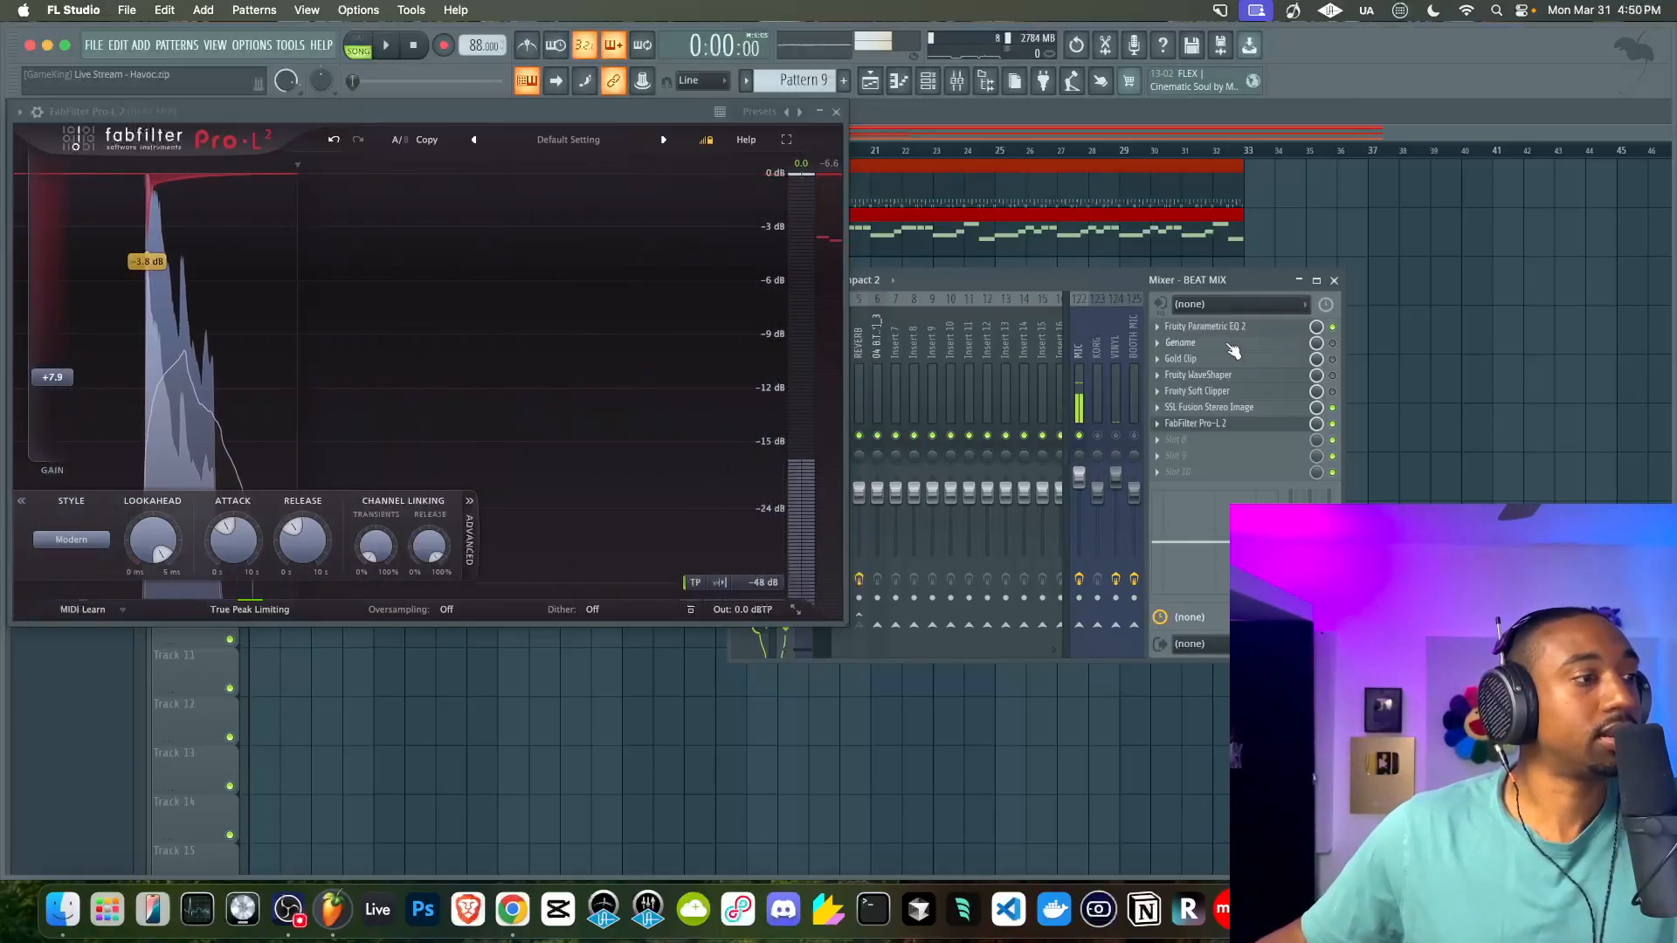
pyautogui.moveTo(742, 609)
pyautogui.moveTo(740, 558); pyautogui.dragTo(716, 716)
pyautogui.doubleClick(749, 563)
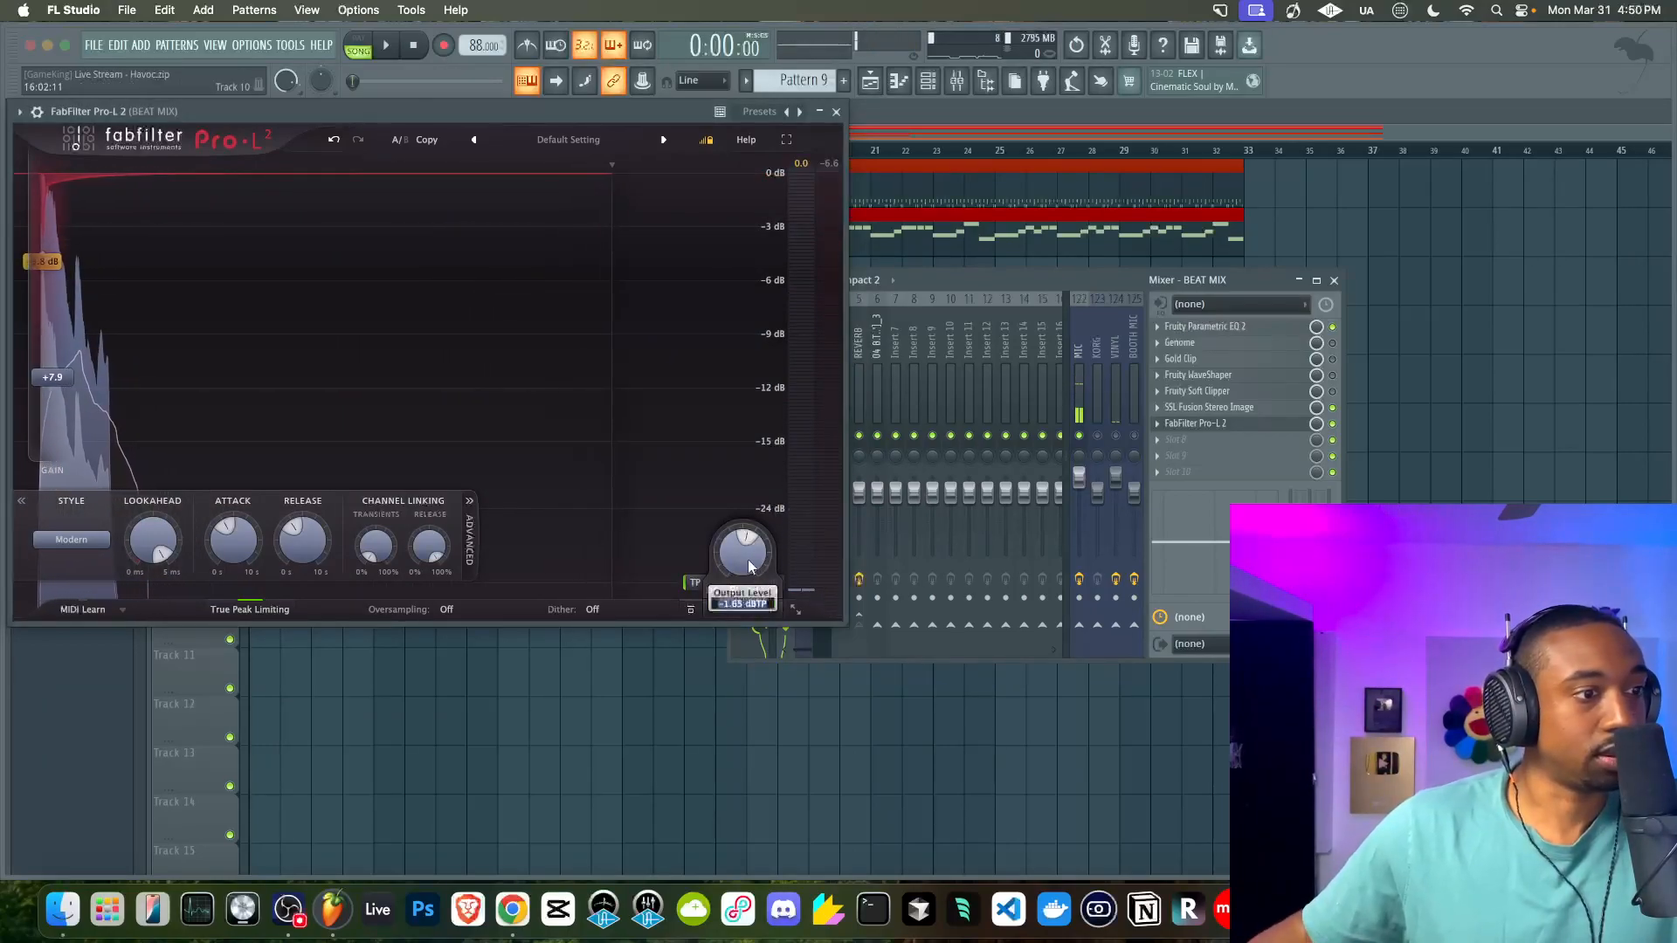
pyautogui.write('-3')
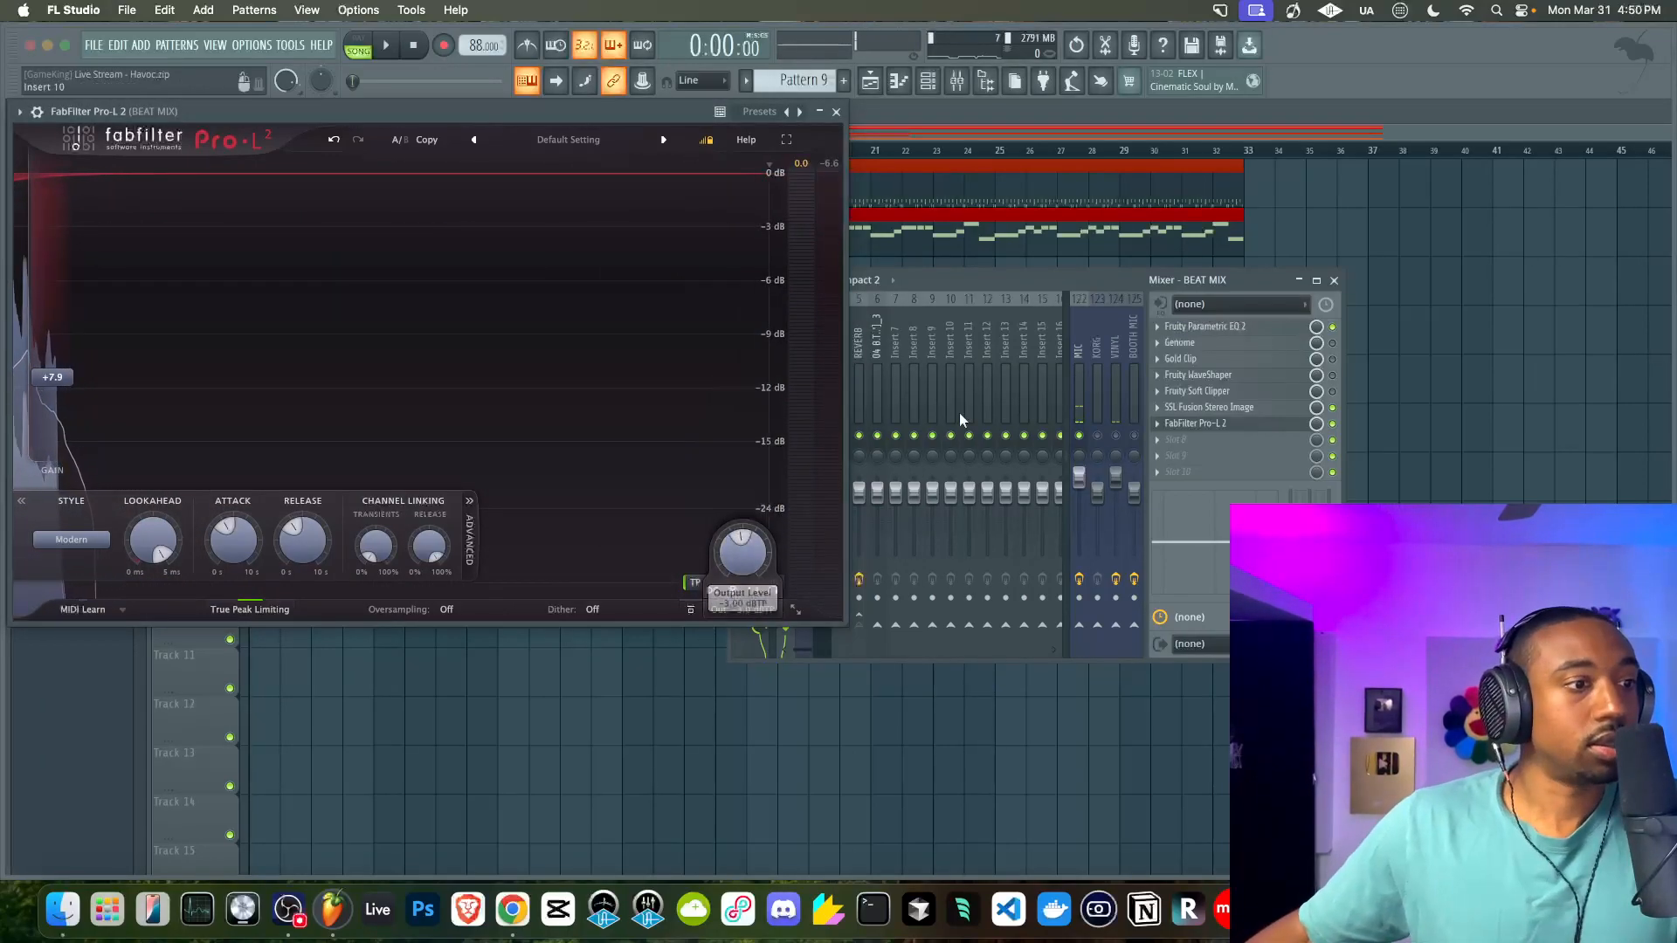
pyautogui.press('Return')
pyautogui.press('space')
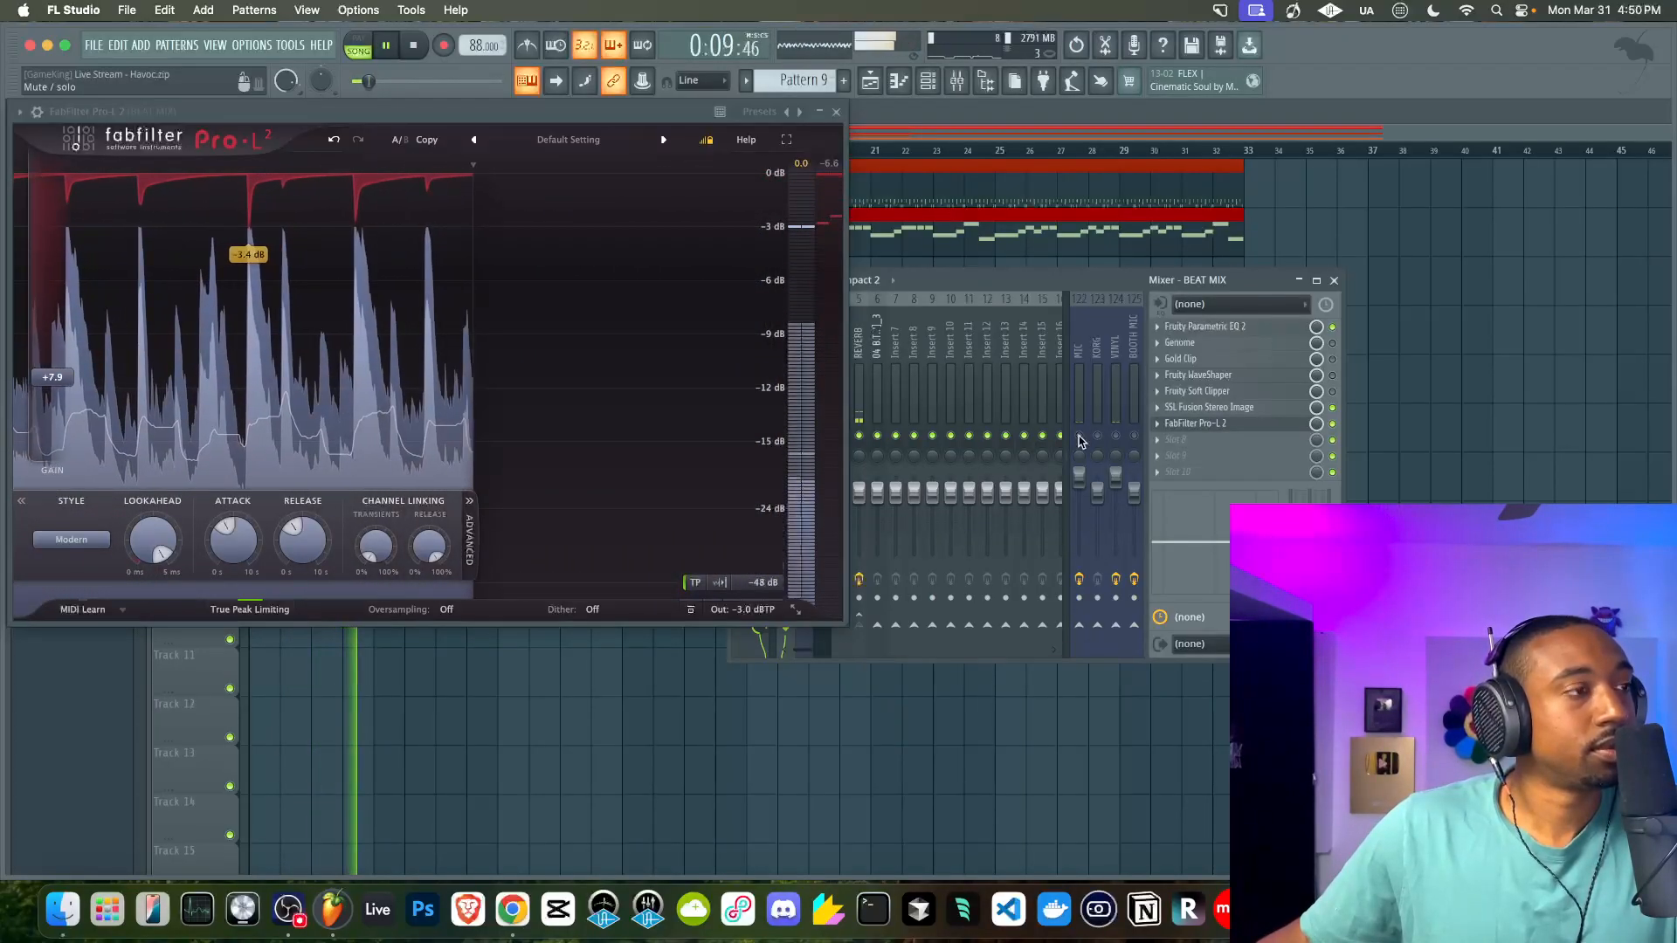
pyautogui.press('space')
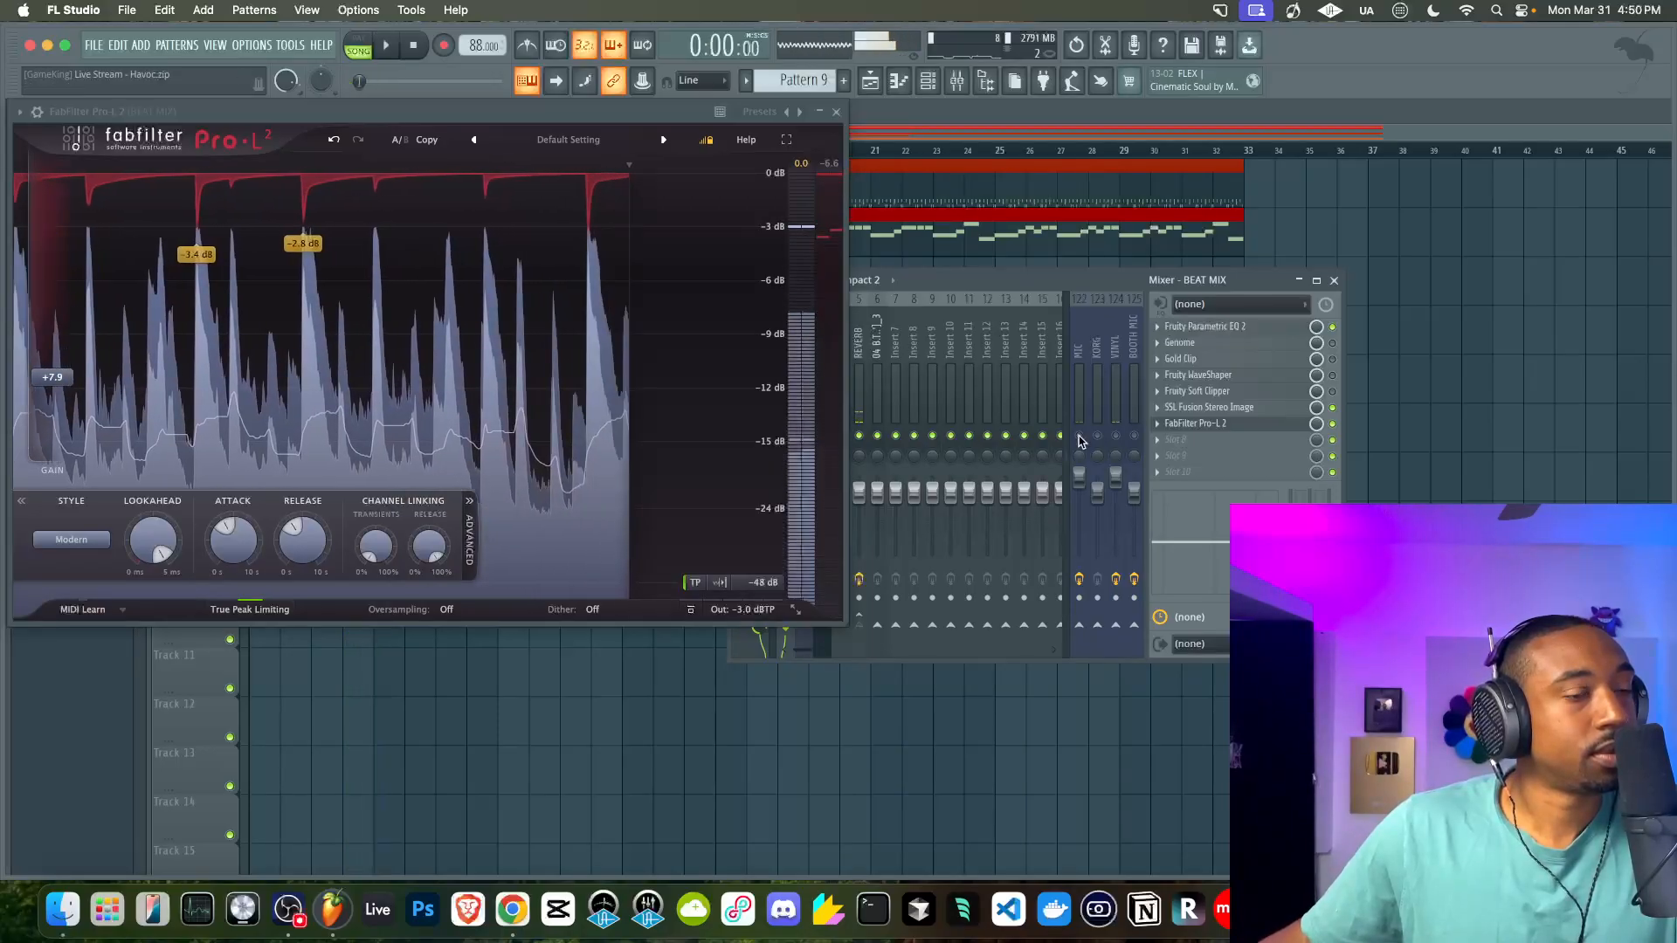
# Set Pro-L 2's output level to 0 dBTP and play the beat with Genome active and the MIC track muted
pyautogui.moveTo(744, 607)
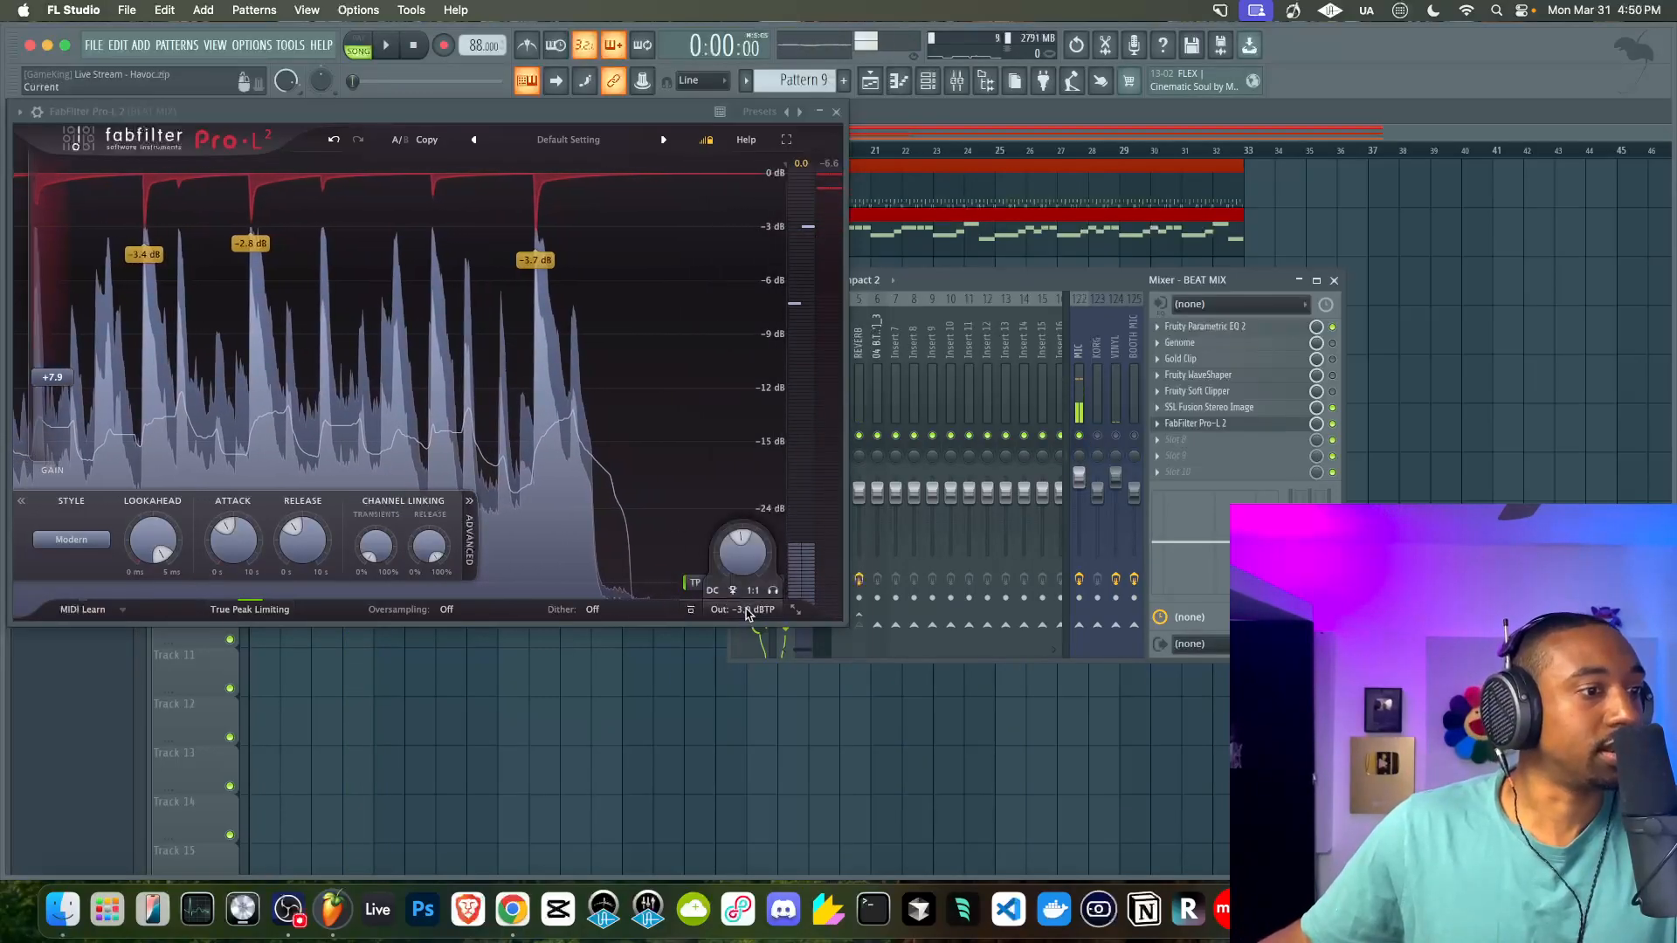
pyautogui.doubleClick(745, 564)
pyautogui.write('0')
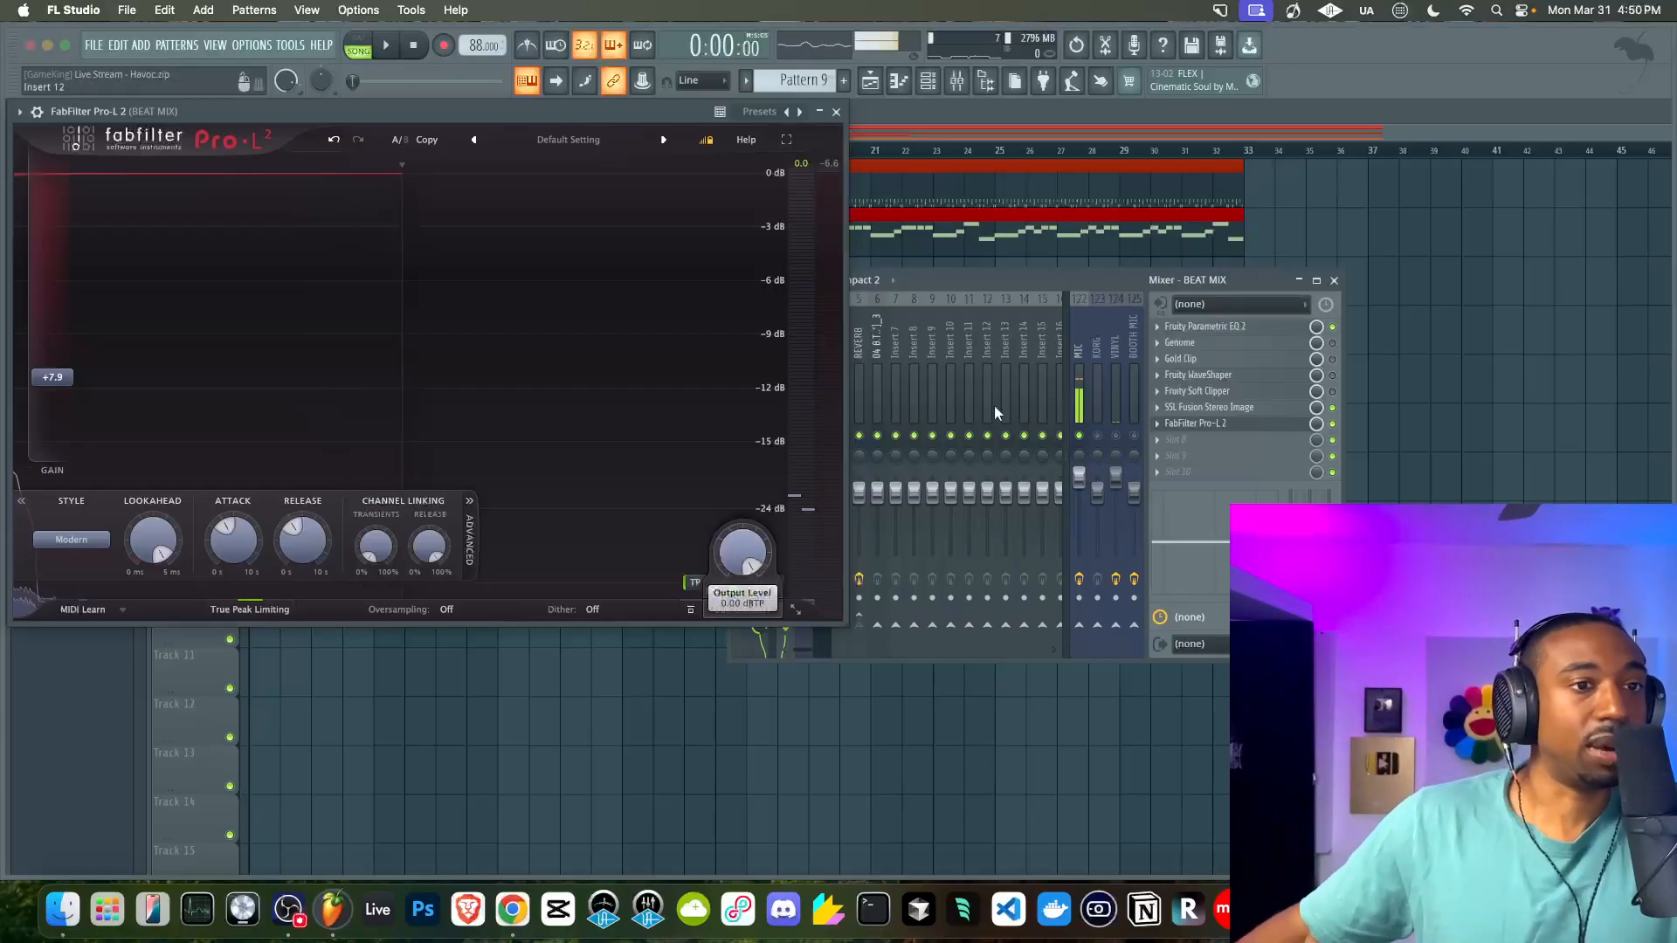
pyautogui.press('Return')
pyautogui.click(1169, 276)
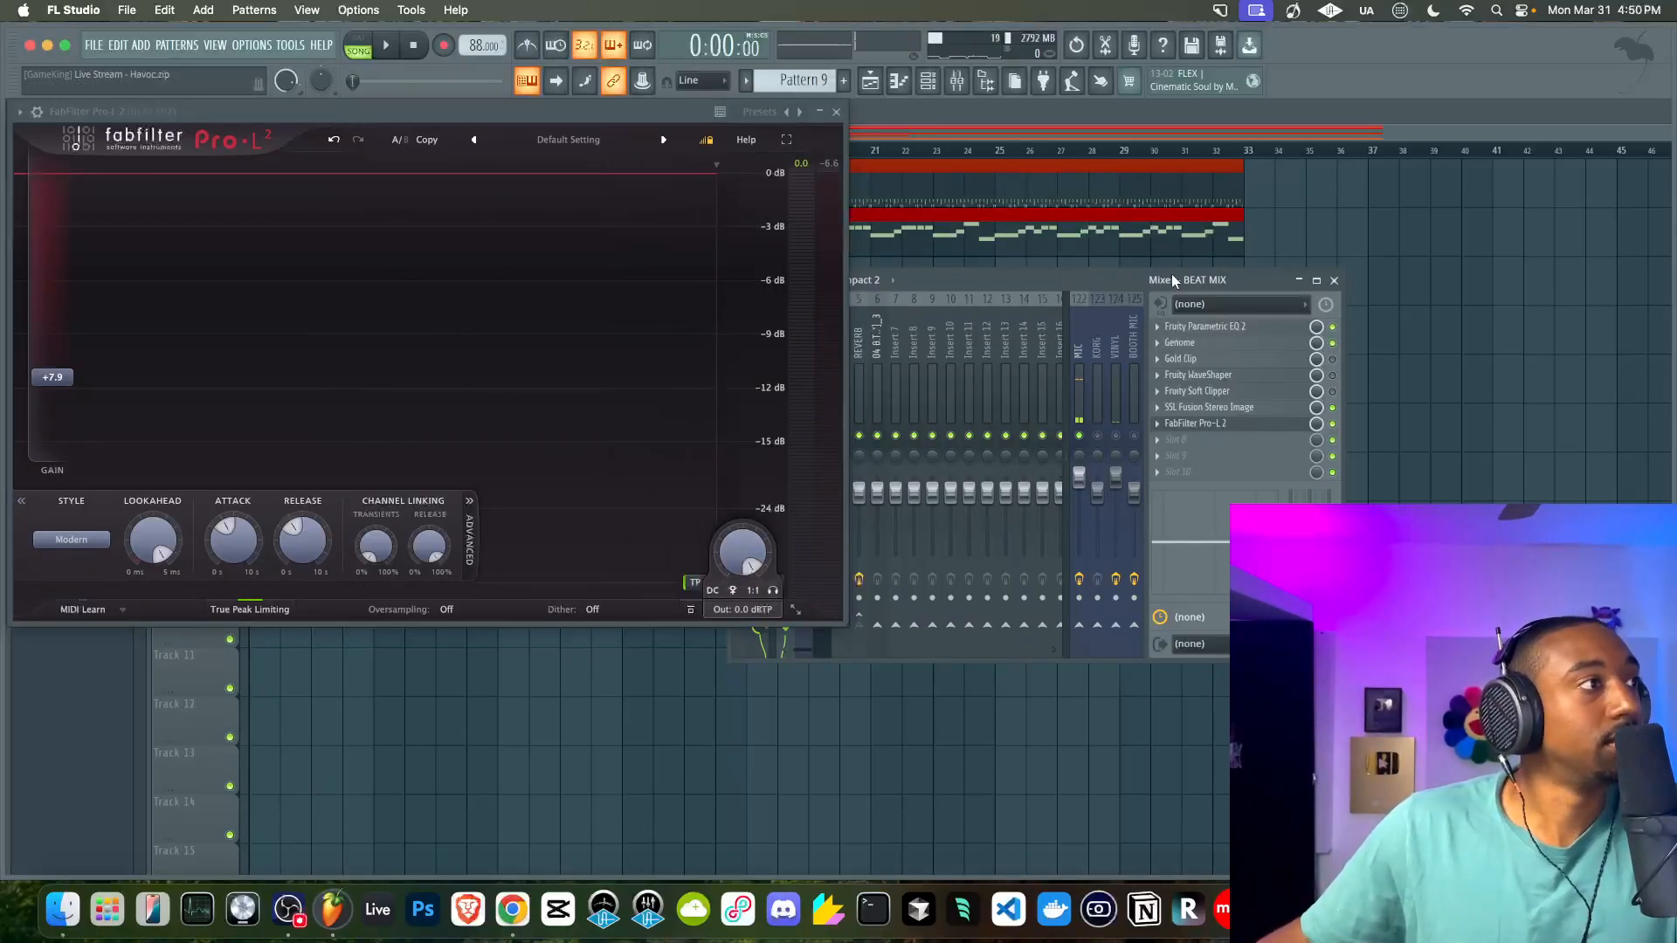
pyautogui.press('space')
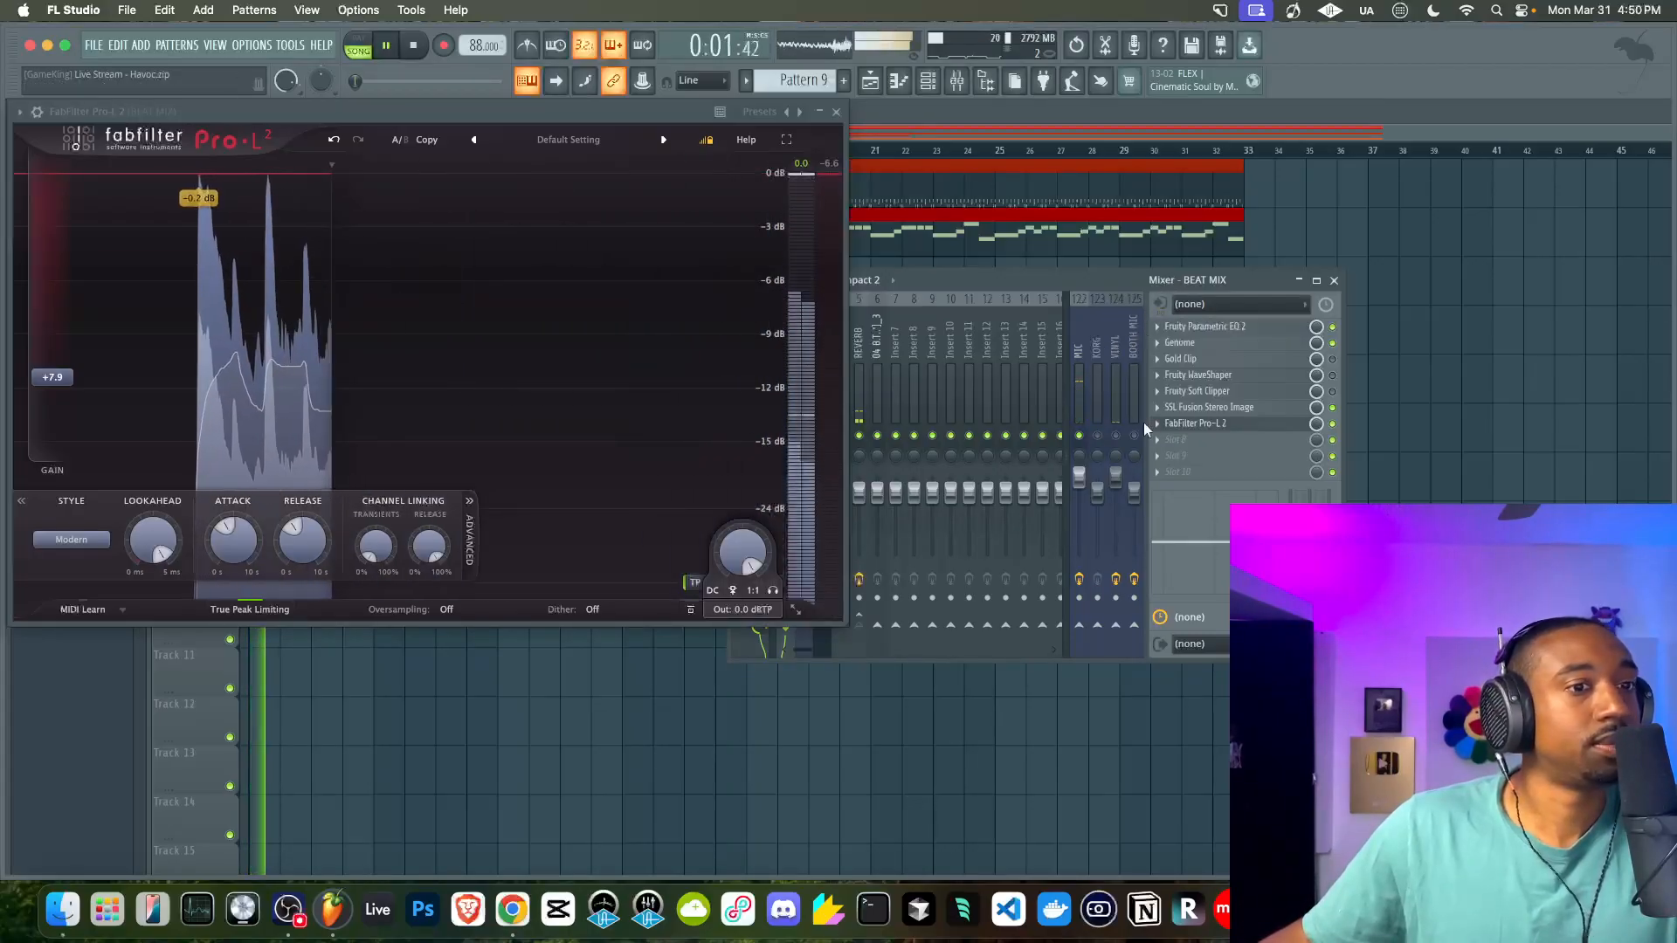
pyautogui.click(1079, 435)
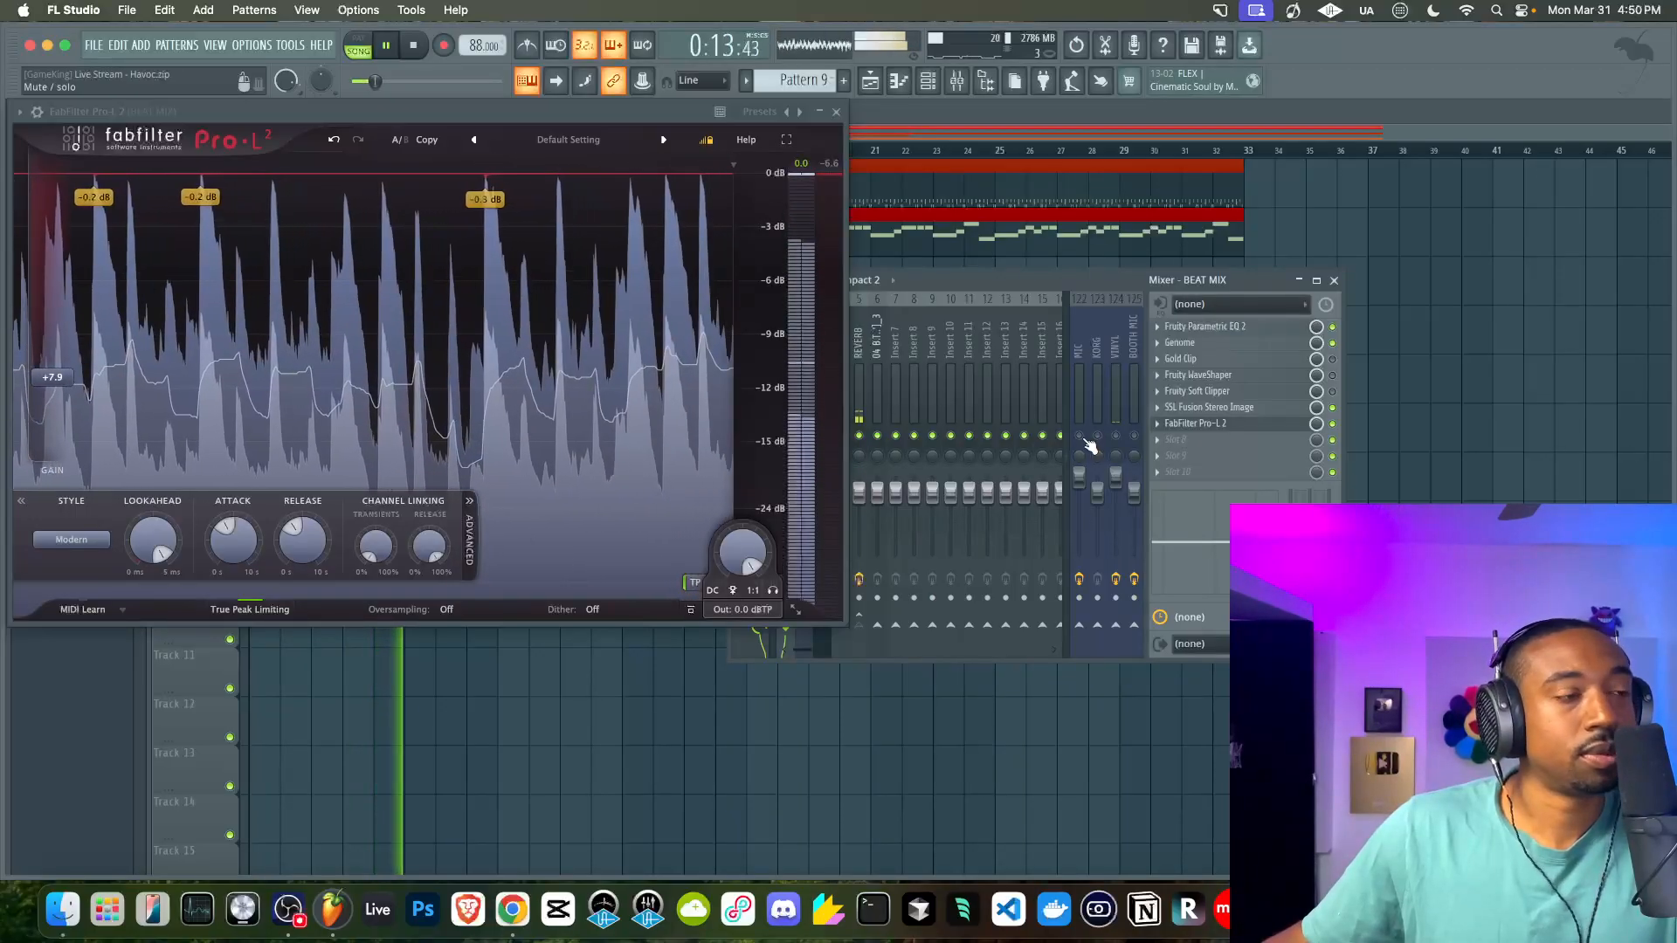
pyautogui.press('space')
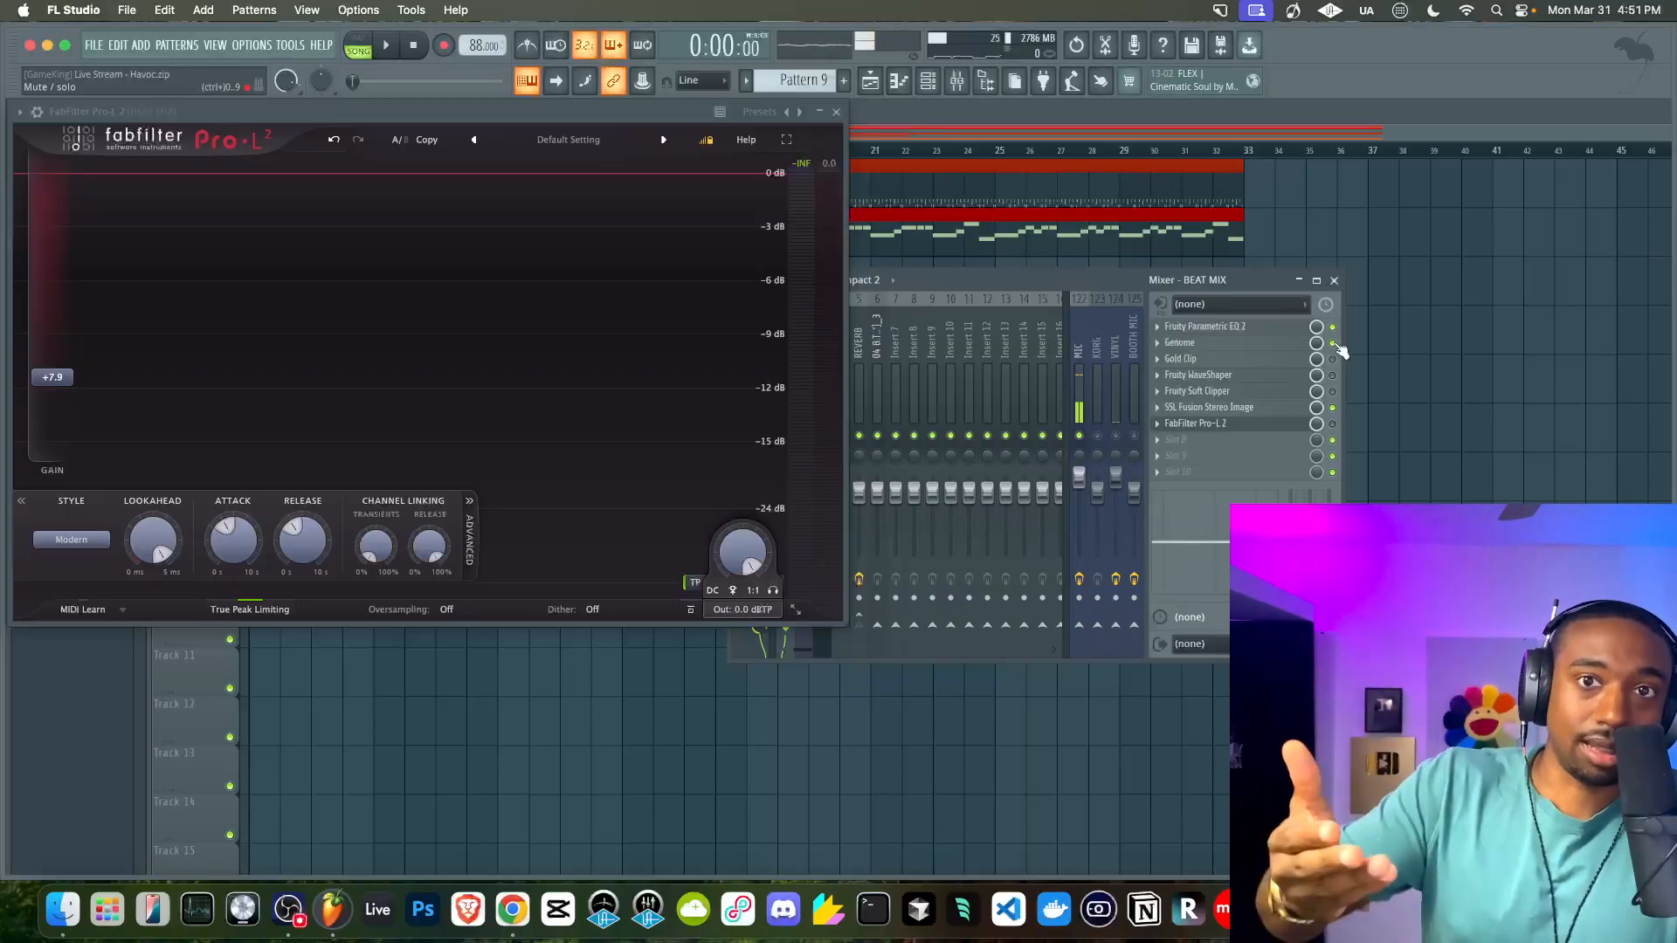
# Open Genome, move its window fully into view to review the CODEX console model, and close it
pyautogui.click(1263, 345)
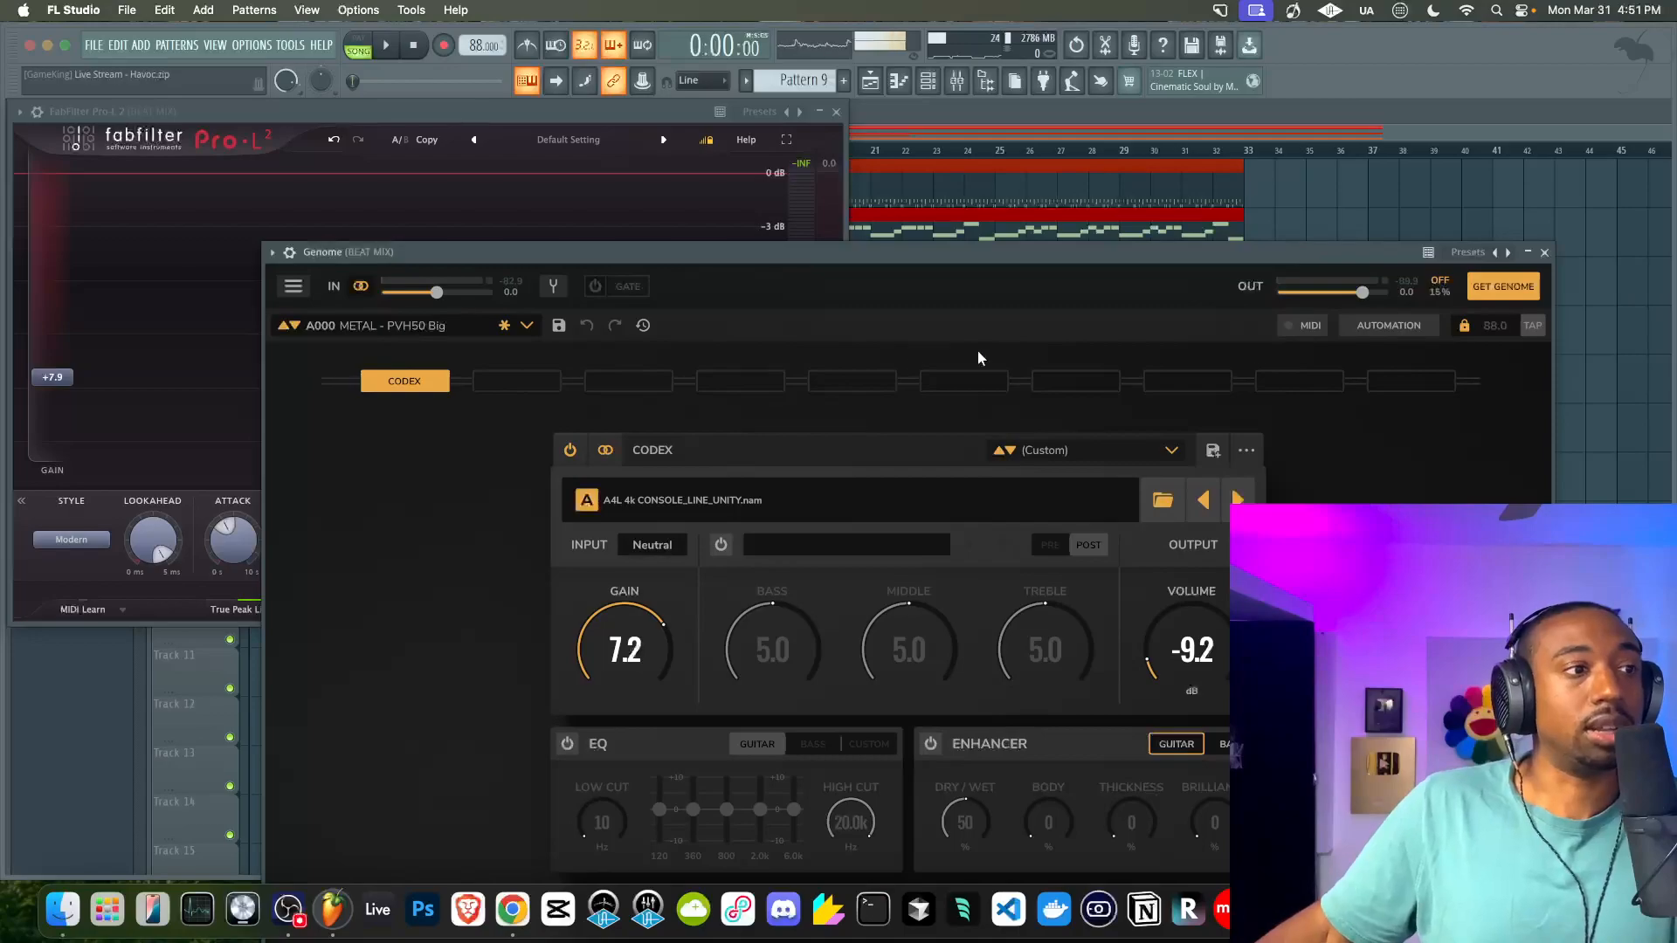
pyautogui.moveTo(795, 270); pyautogui.dragTo(707, 139)
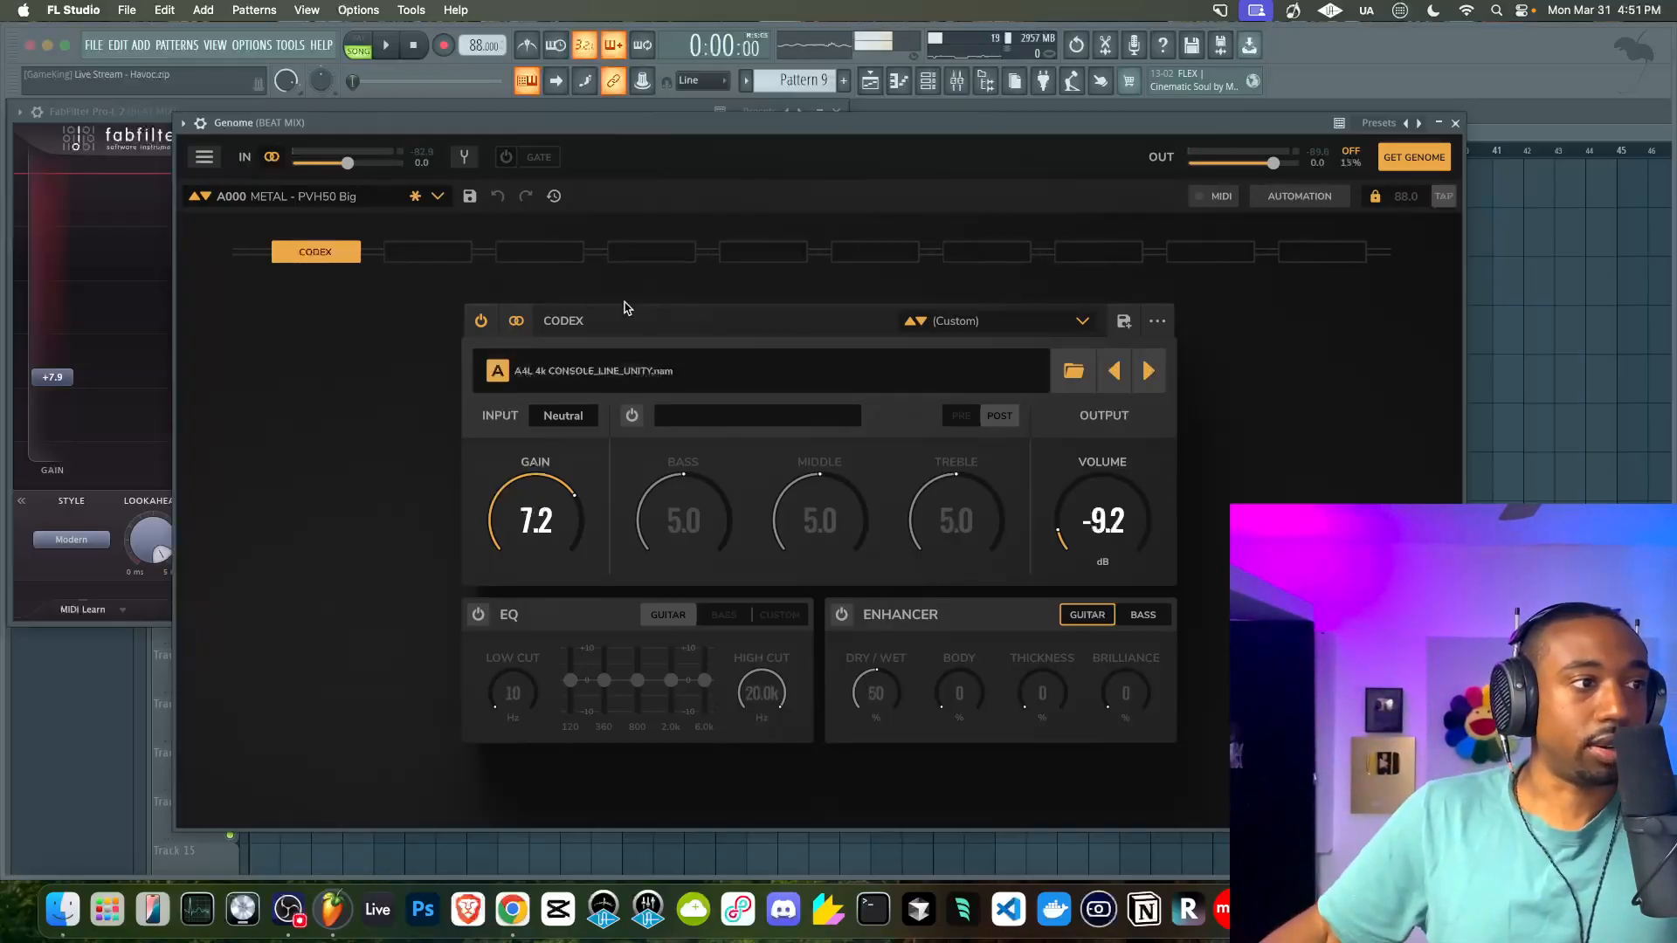
pyautogui.click(1459, 125)
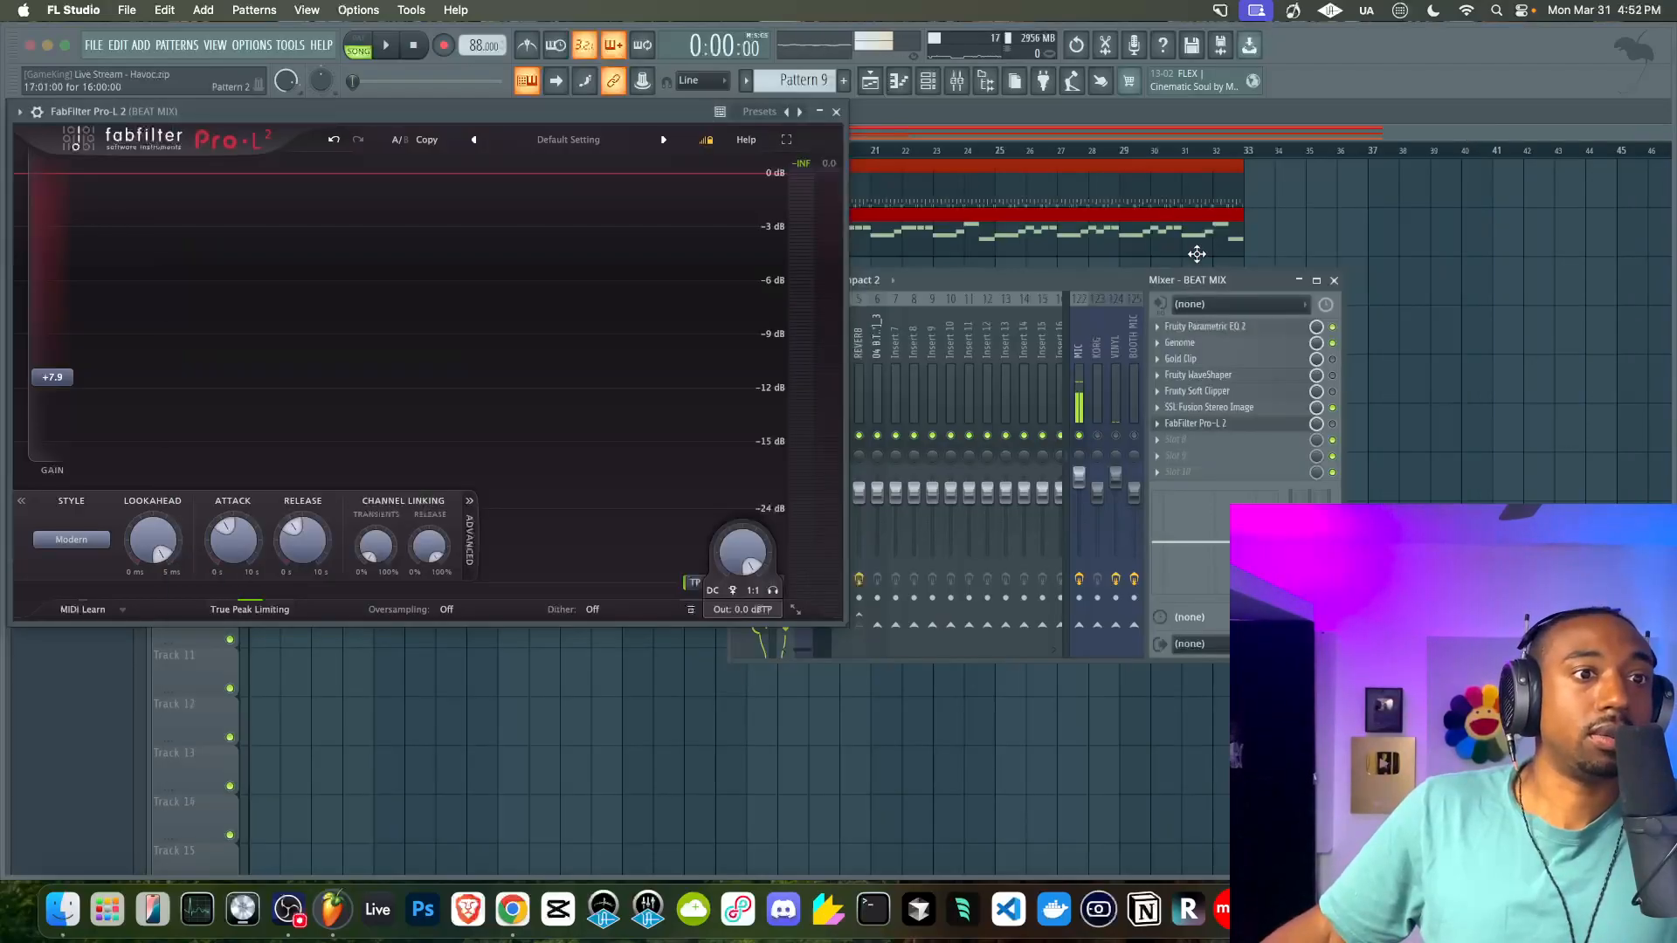
# Open Fruity Soft Clipper on the BEAT MIX track to view its threshold and post settings, and close it
pyautogui.click(1253, 361)
pyautogui.click(1251, 324)
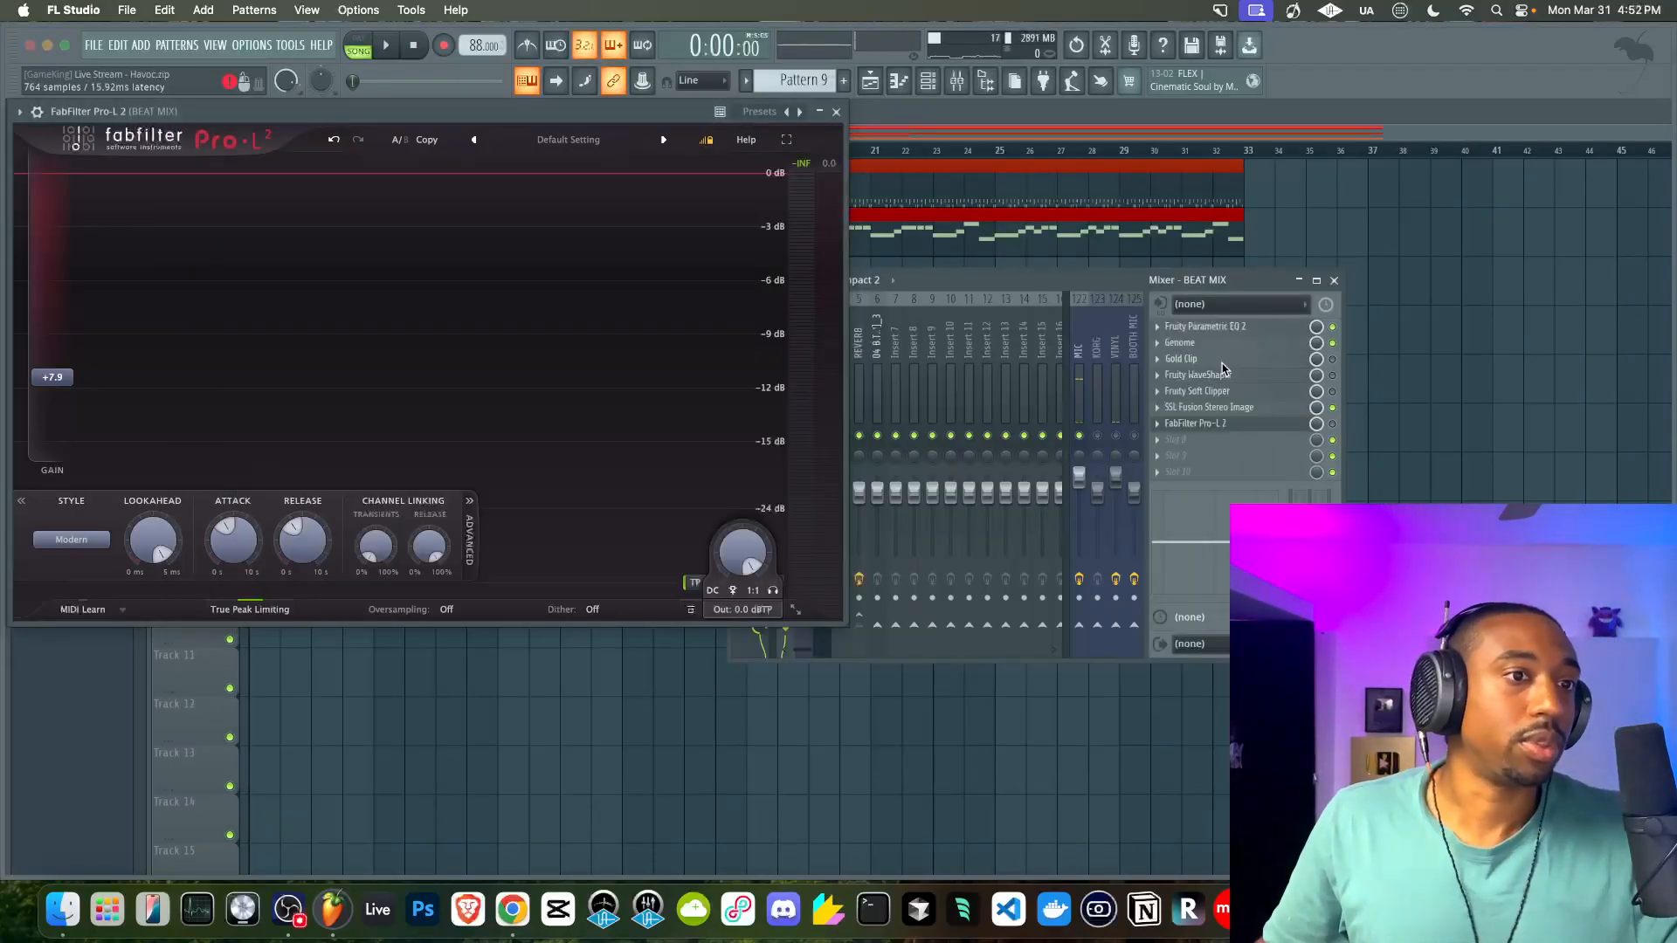
pyautogui.click(1258, 395)
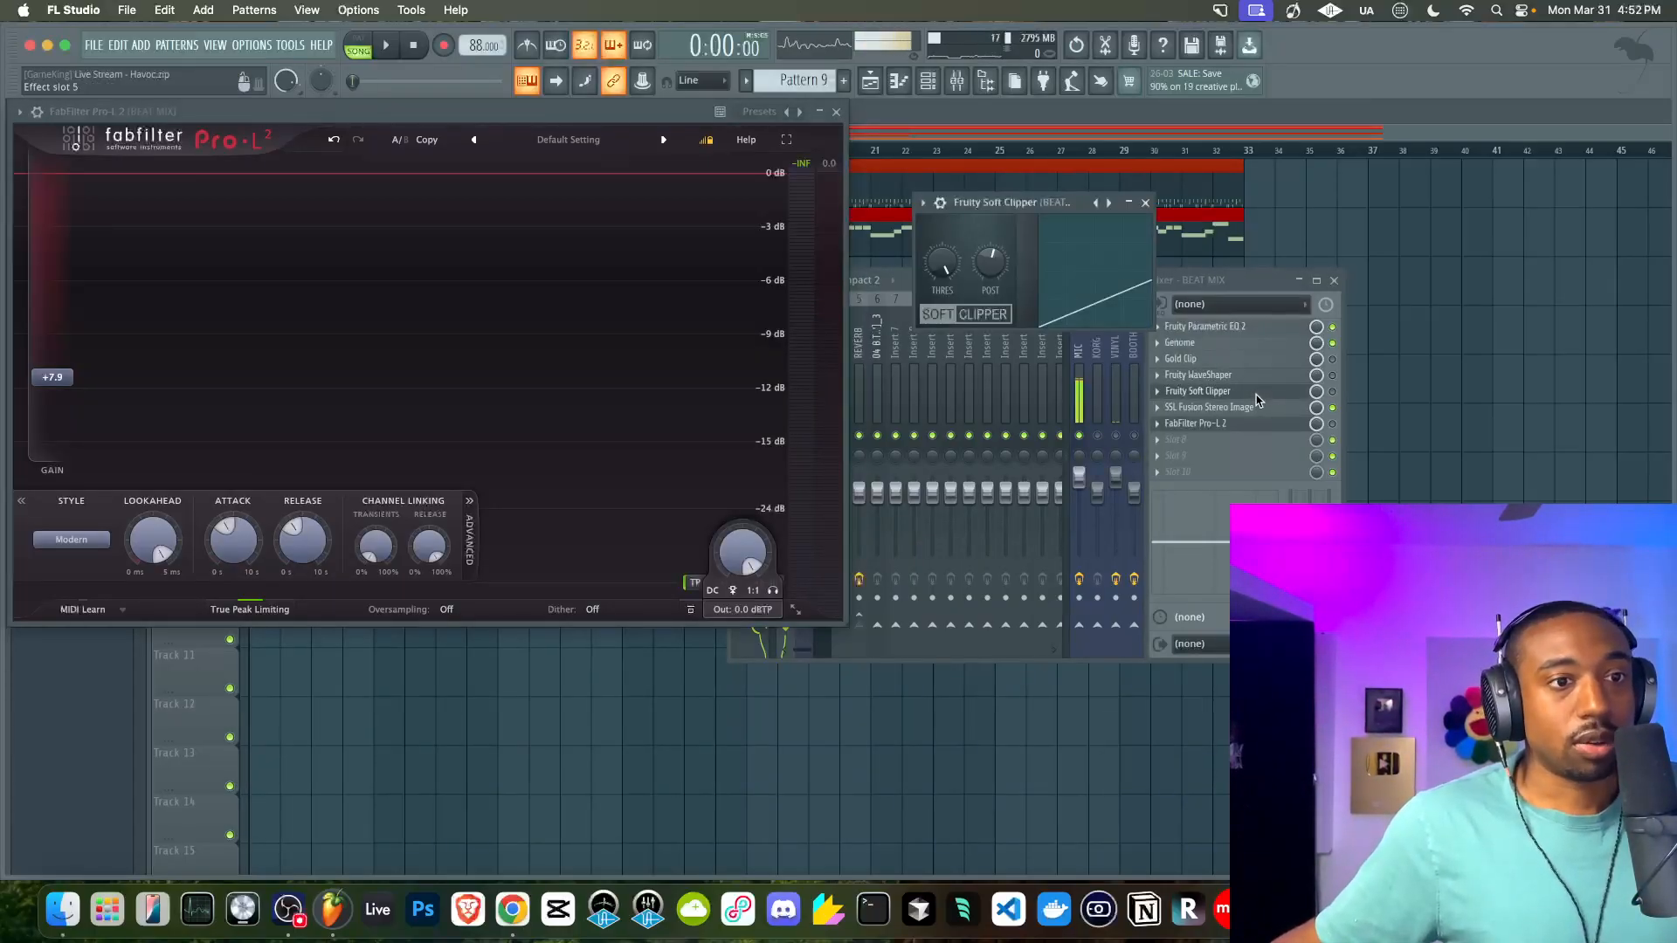
pyautogui.click(1258, 395)
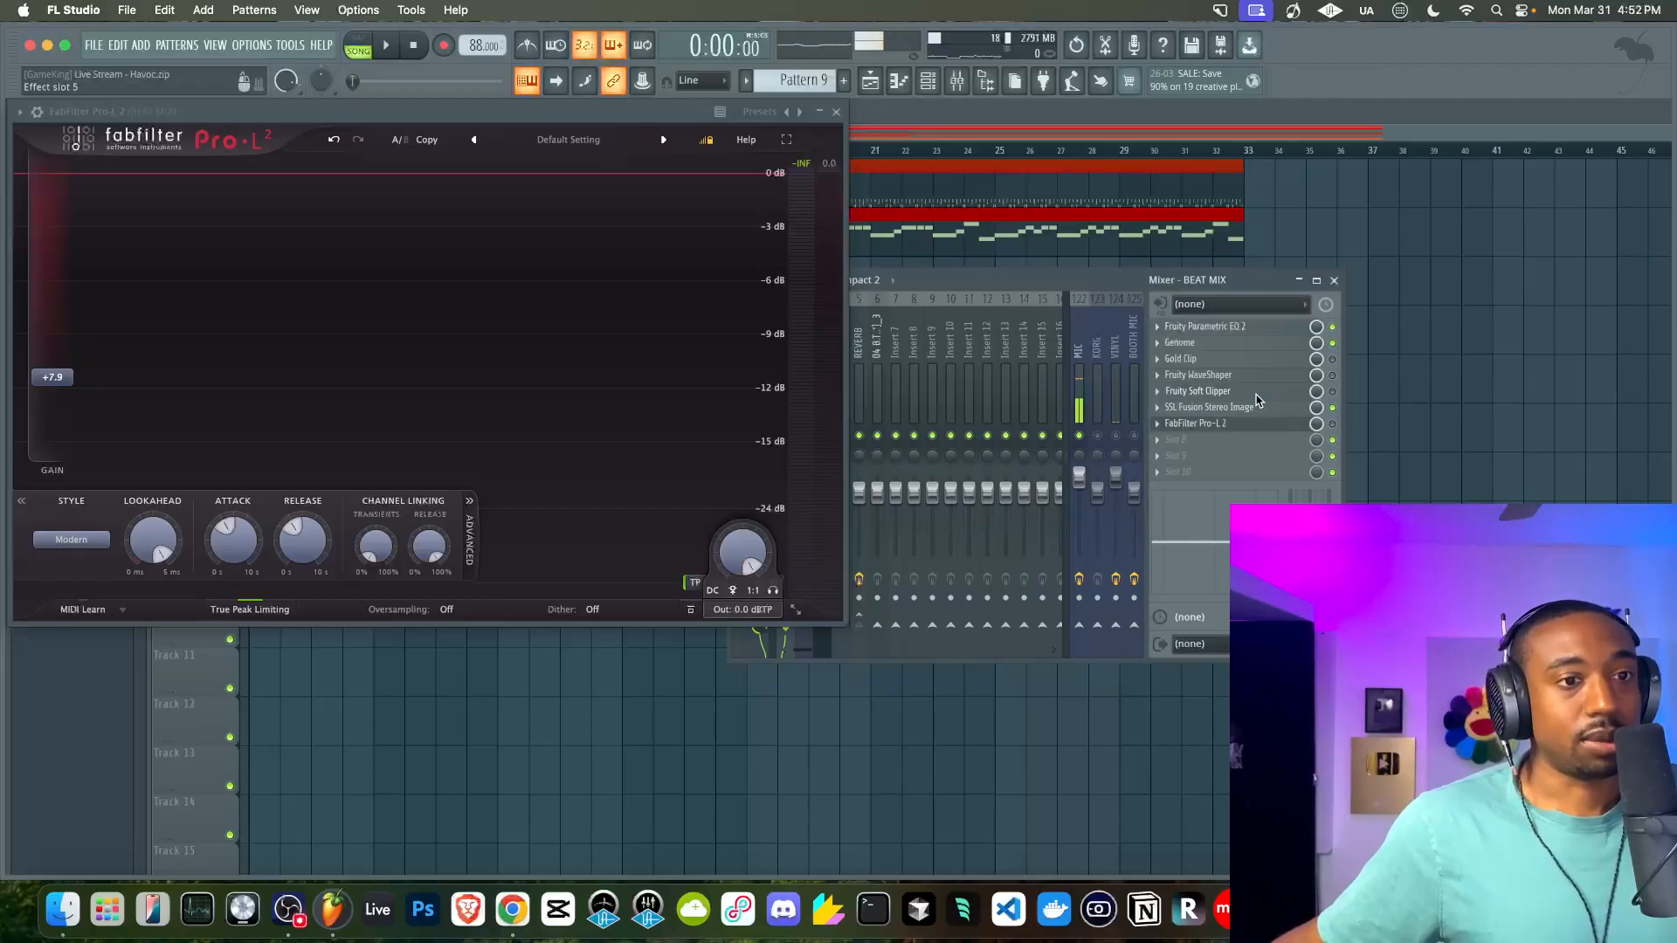
pyautogui.click(1258, 395)
pyautogui.click(1145, 202)
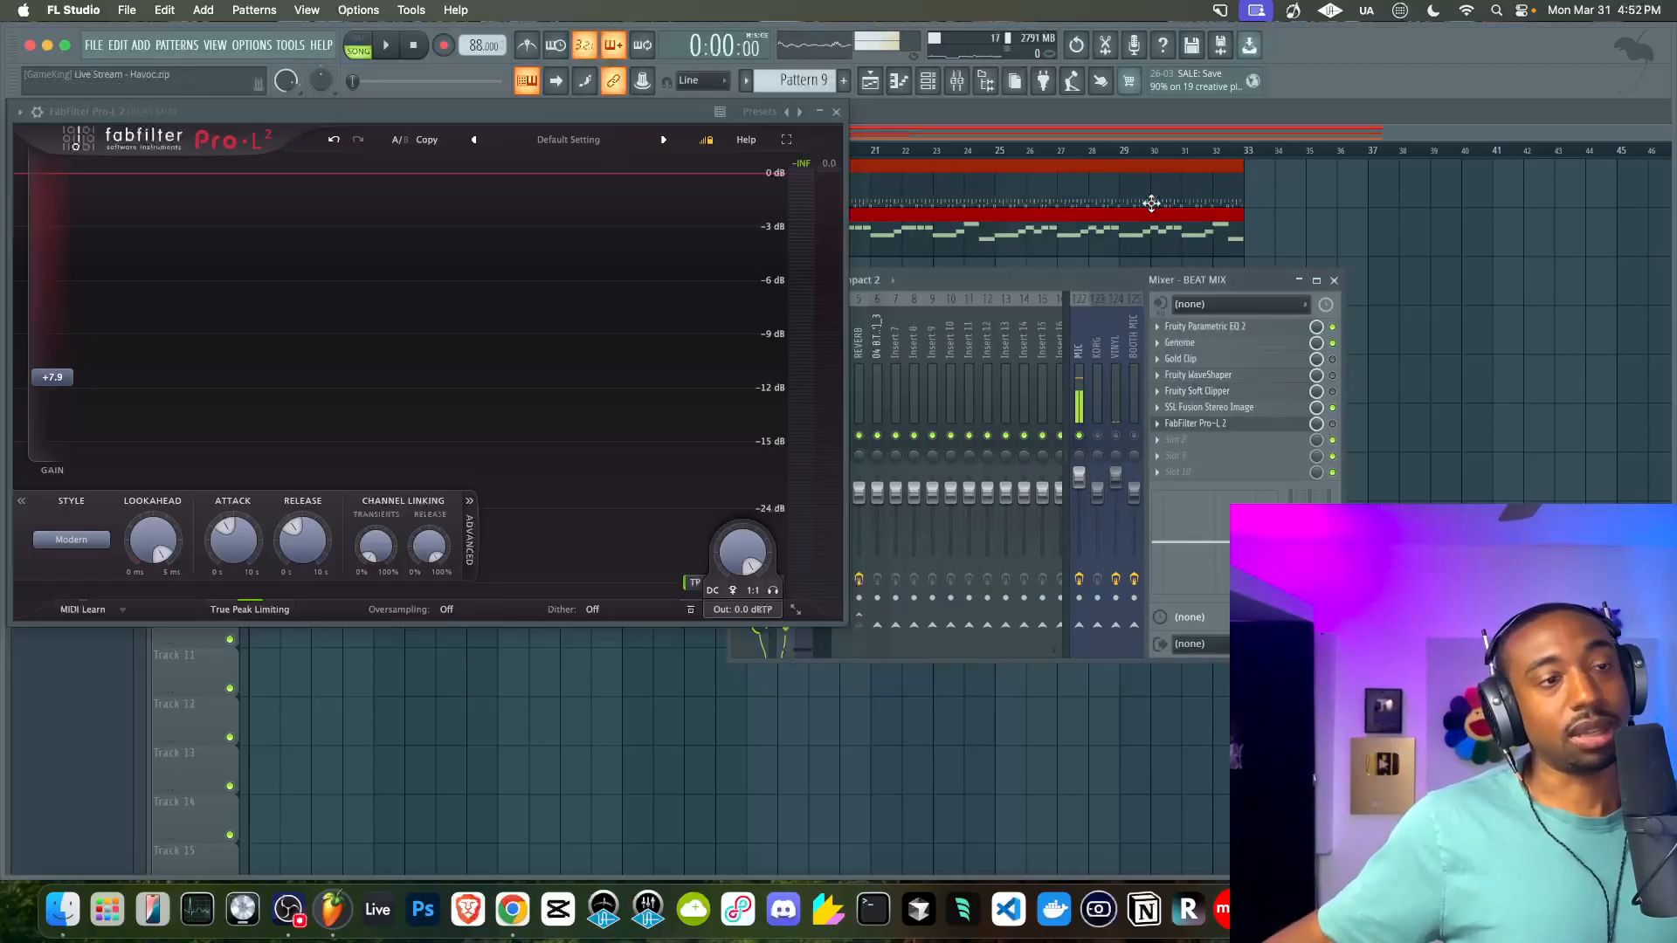